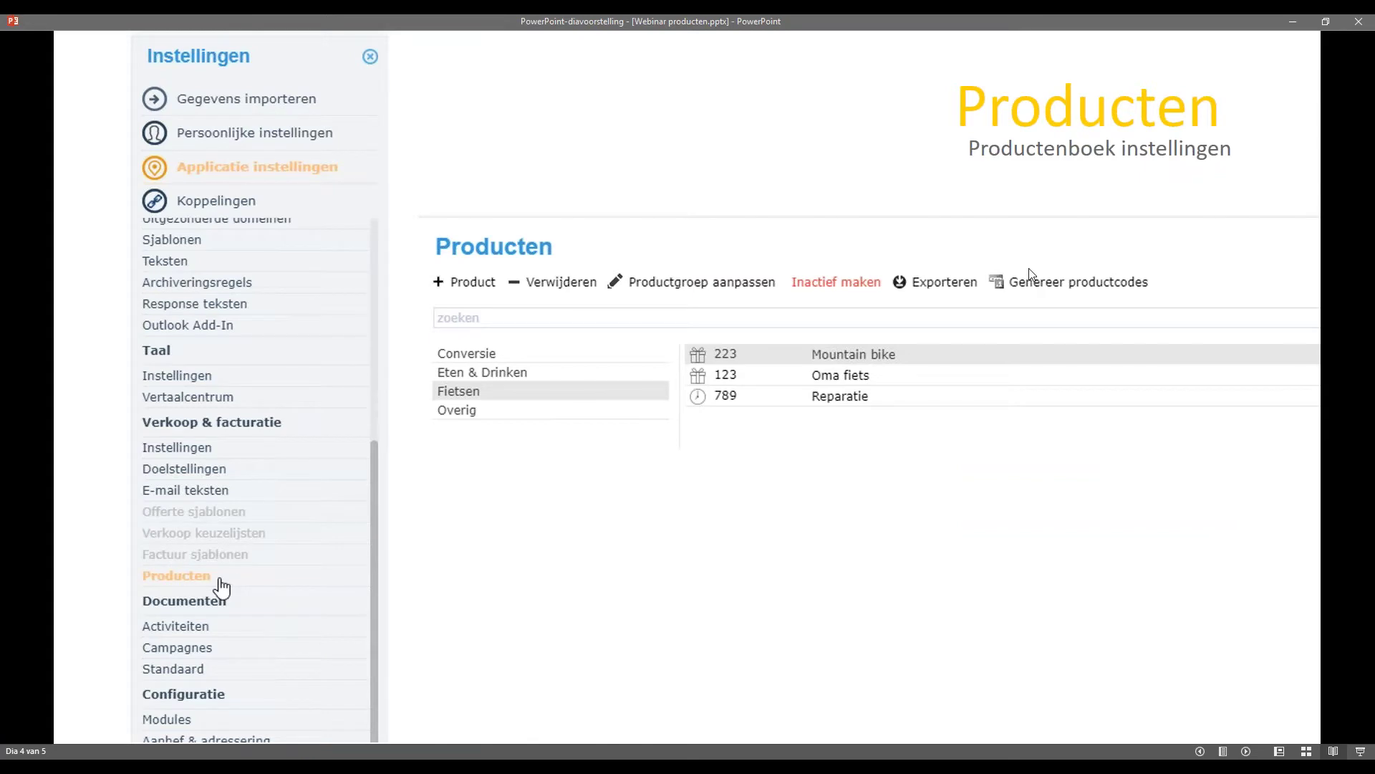
{"action": "key", "text": "Right"}
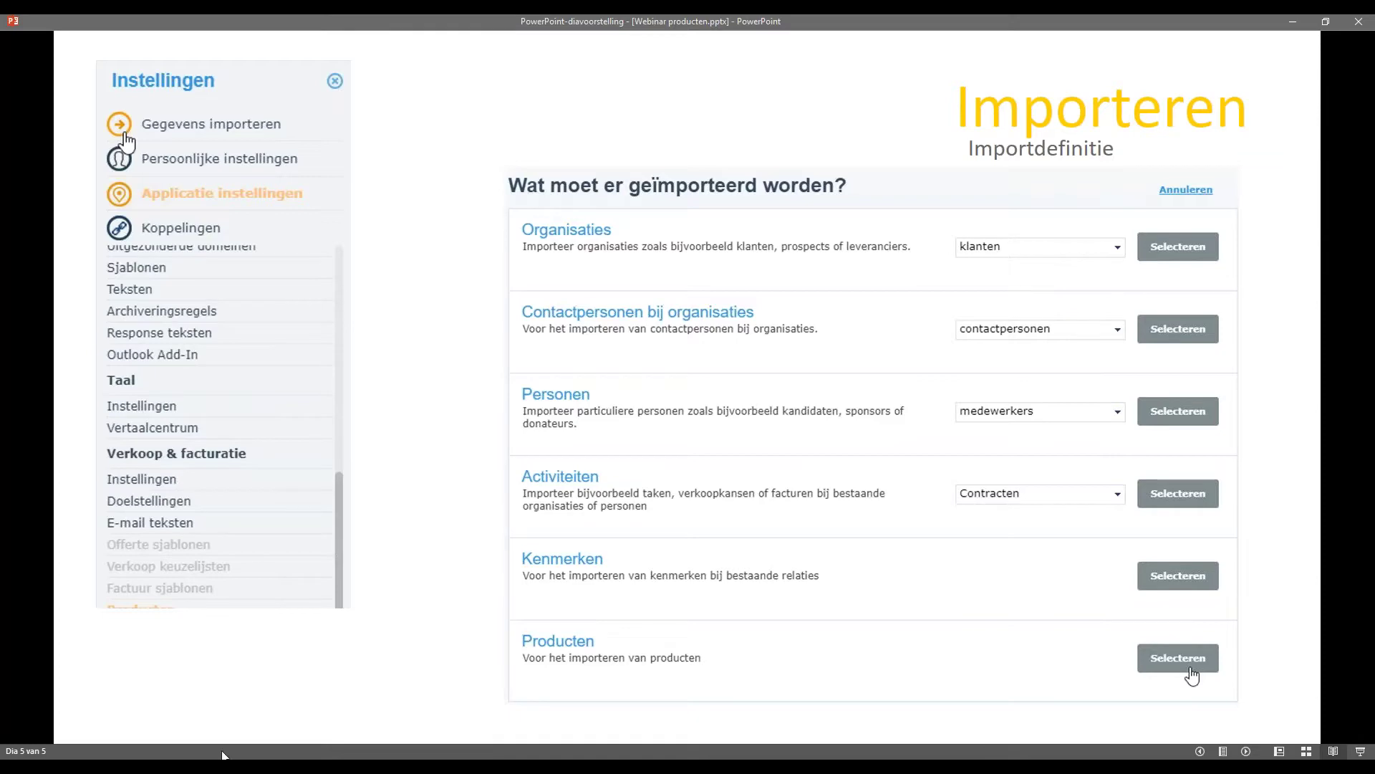
Switch to PerfectView in the browser and open the application settings rights on the Rechten page.
{"action": "mouse_move", "coordinate": [222, 753]}
{"action": "left_click", "coordinate": [230, 691]}
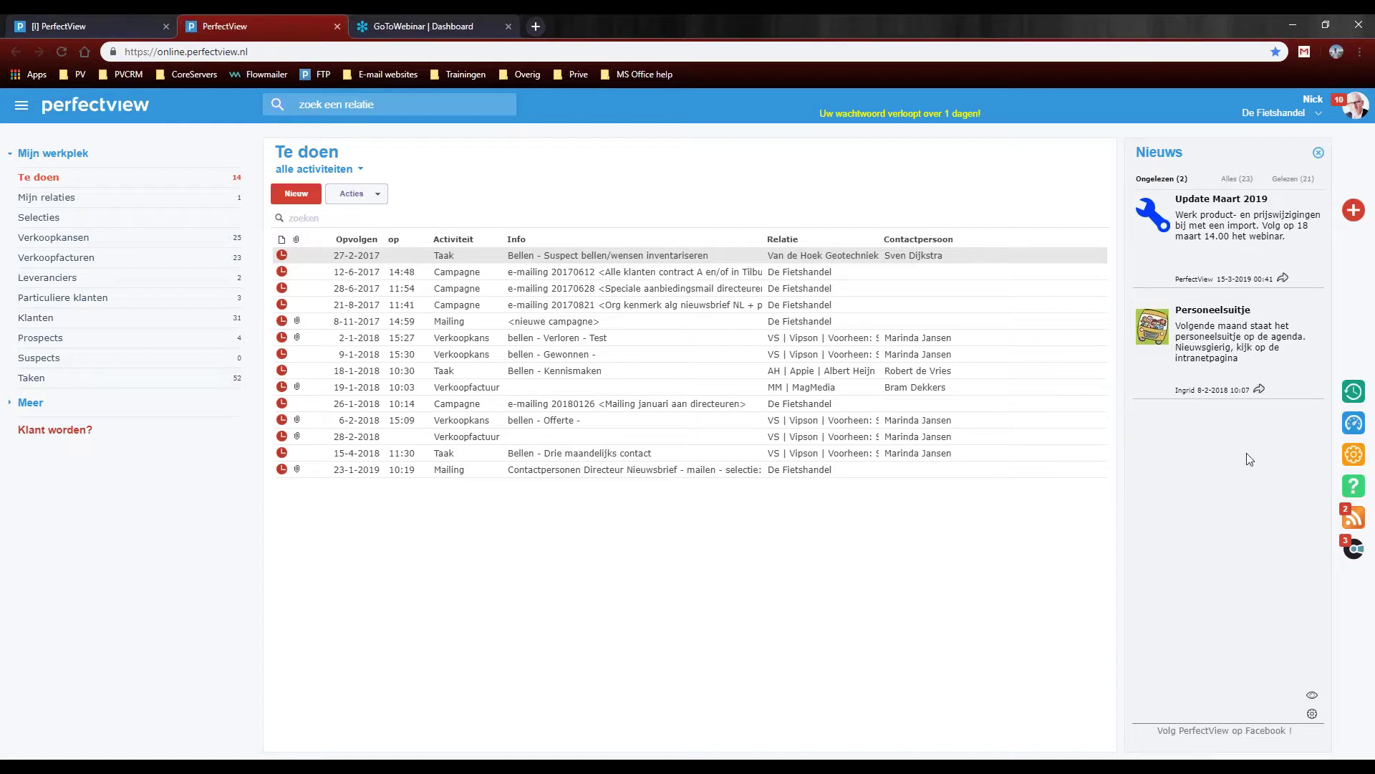
{"action": "left_click", "coordinate": [1353, 454]}
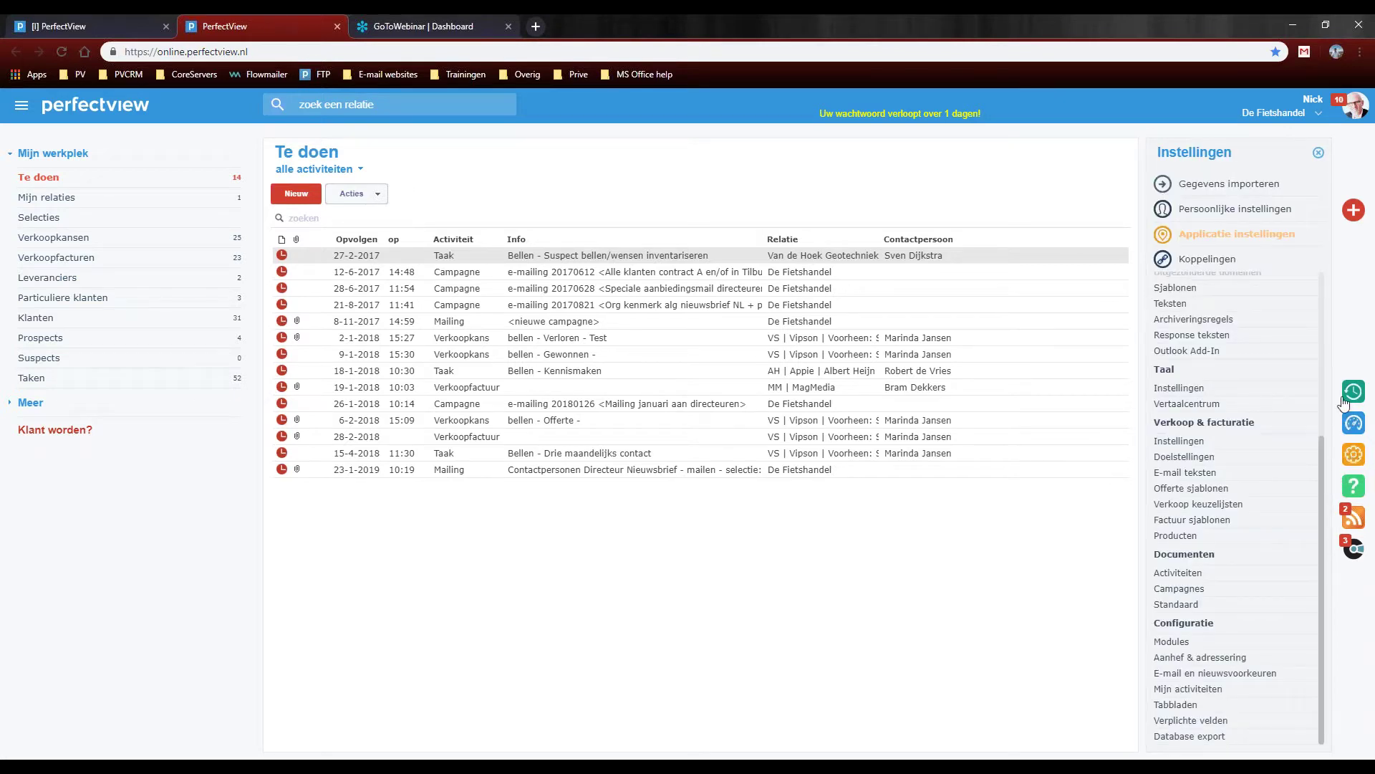
{"action": "left_click", "coordinate": [1276, 240]}
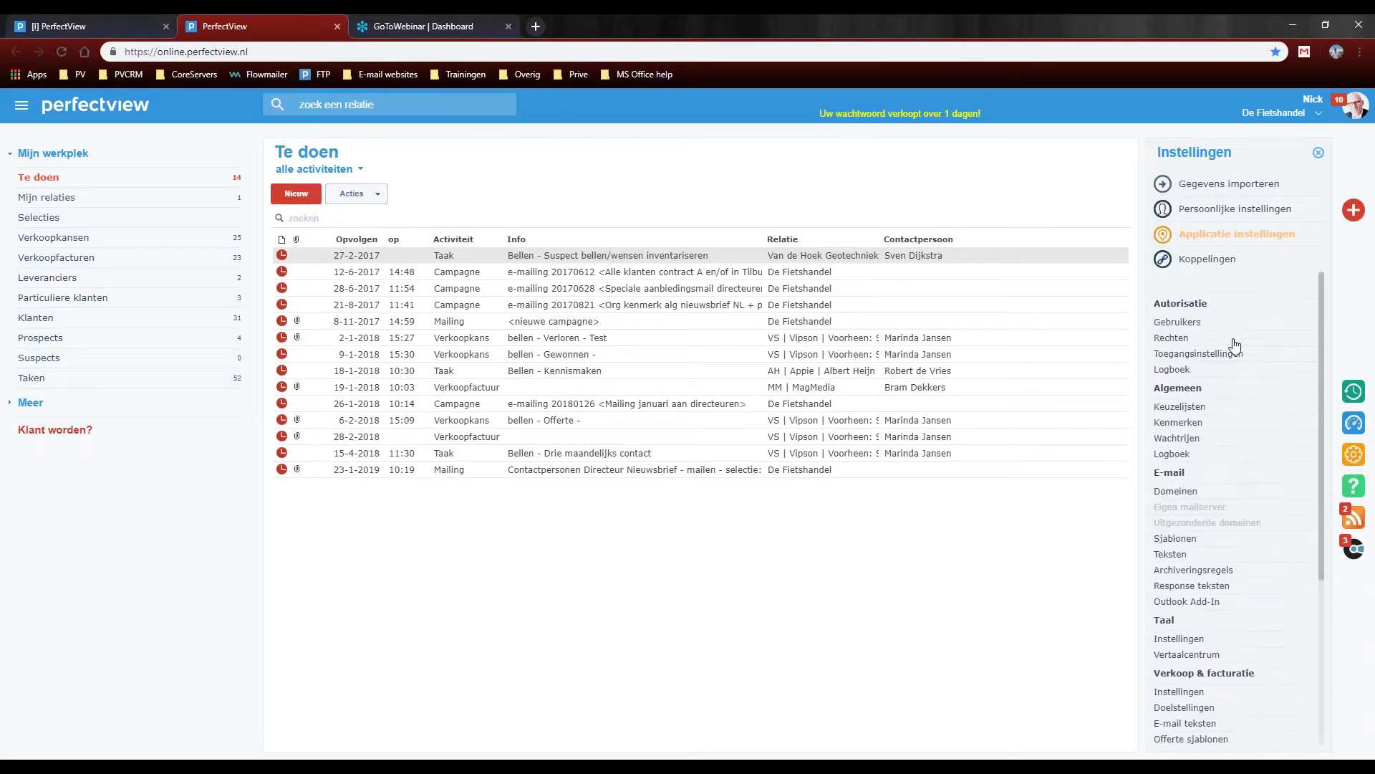
{"action": "left_click", "coordinate": [1175, 338]}
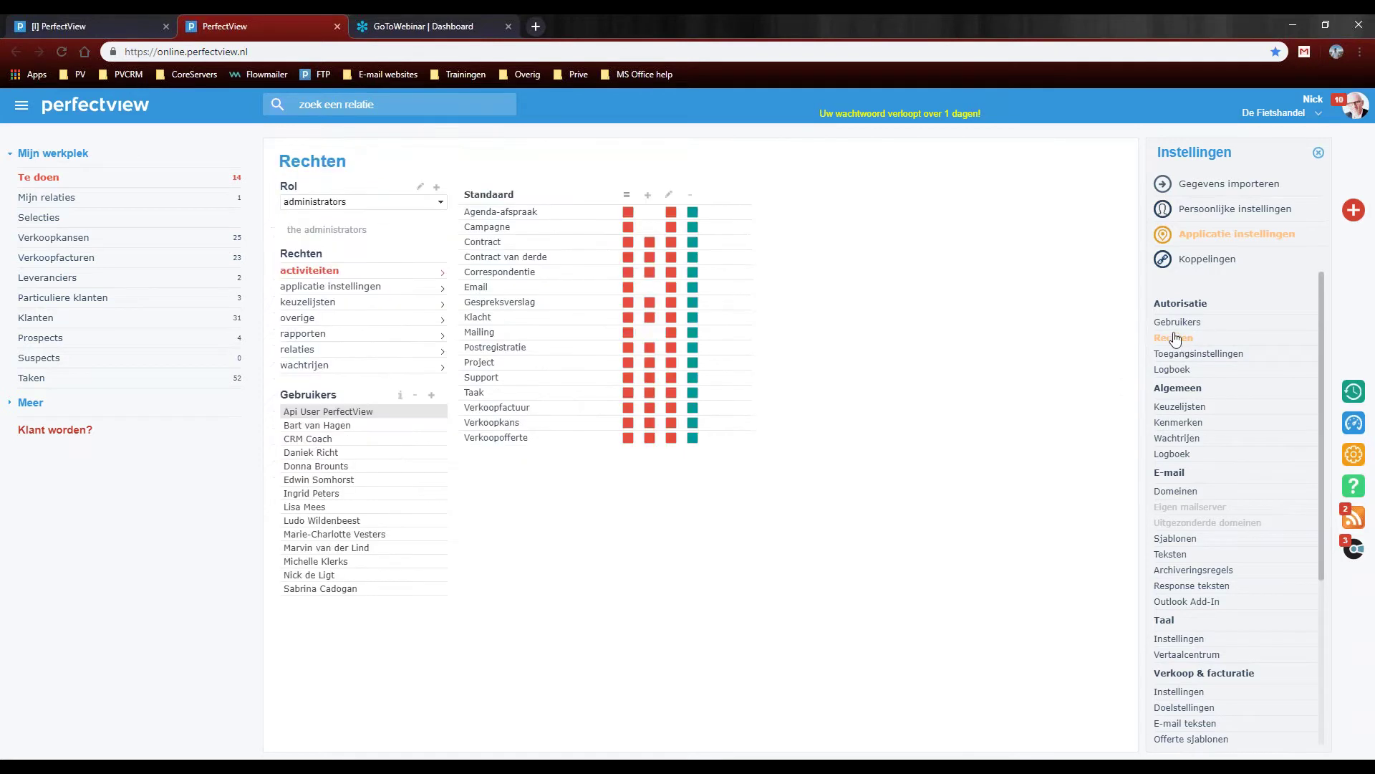
{"action": "left_click", "coordinate": [354, 291]}
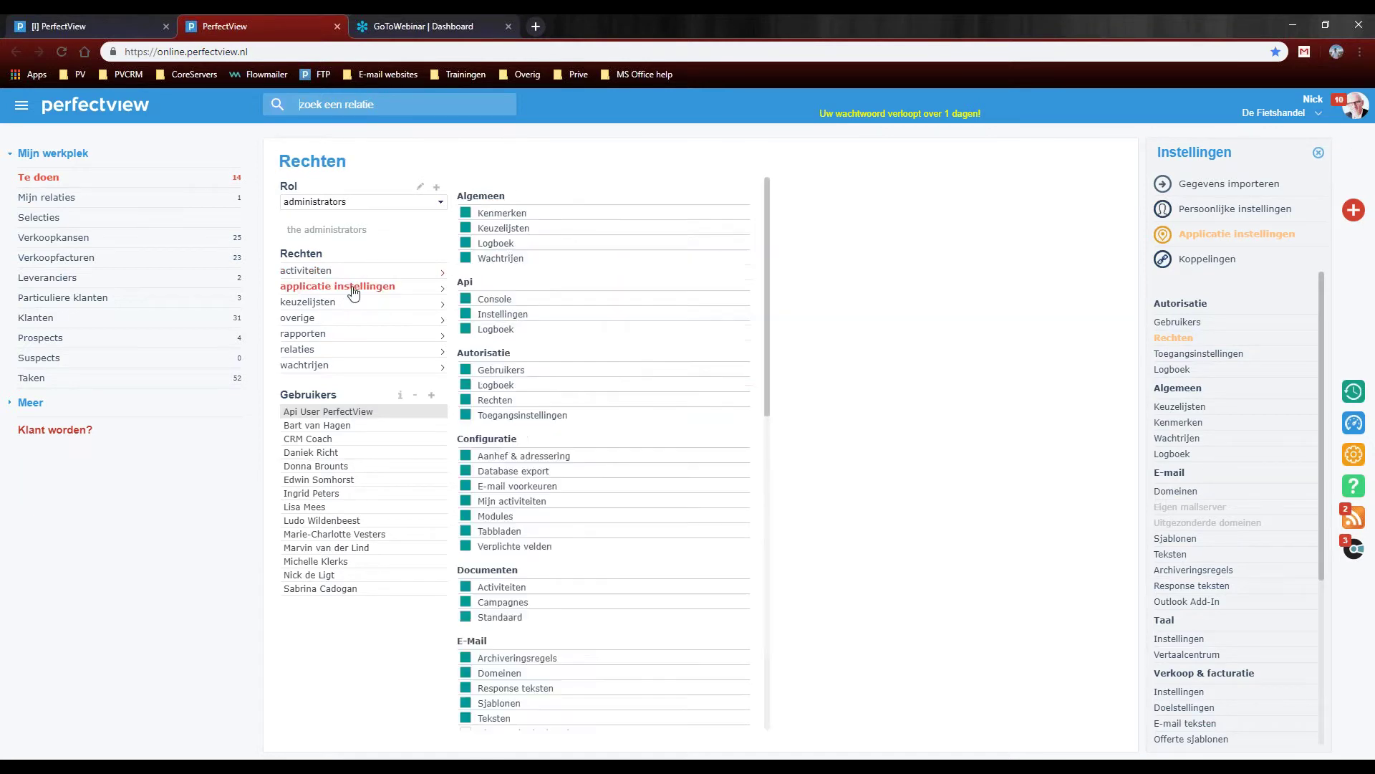
Grant the administrators role the Producten importeren right.
{"action": "left_click", "coordinate": [345, 206]}
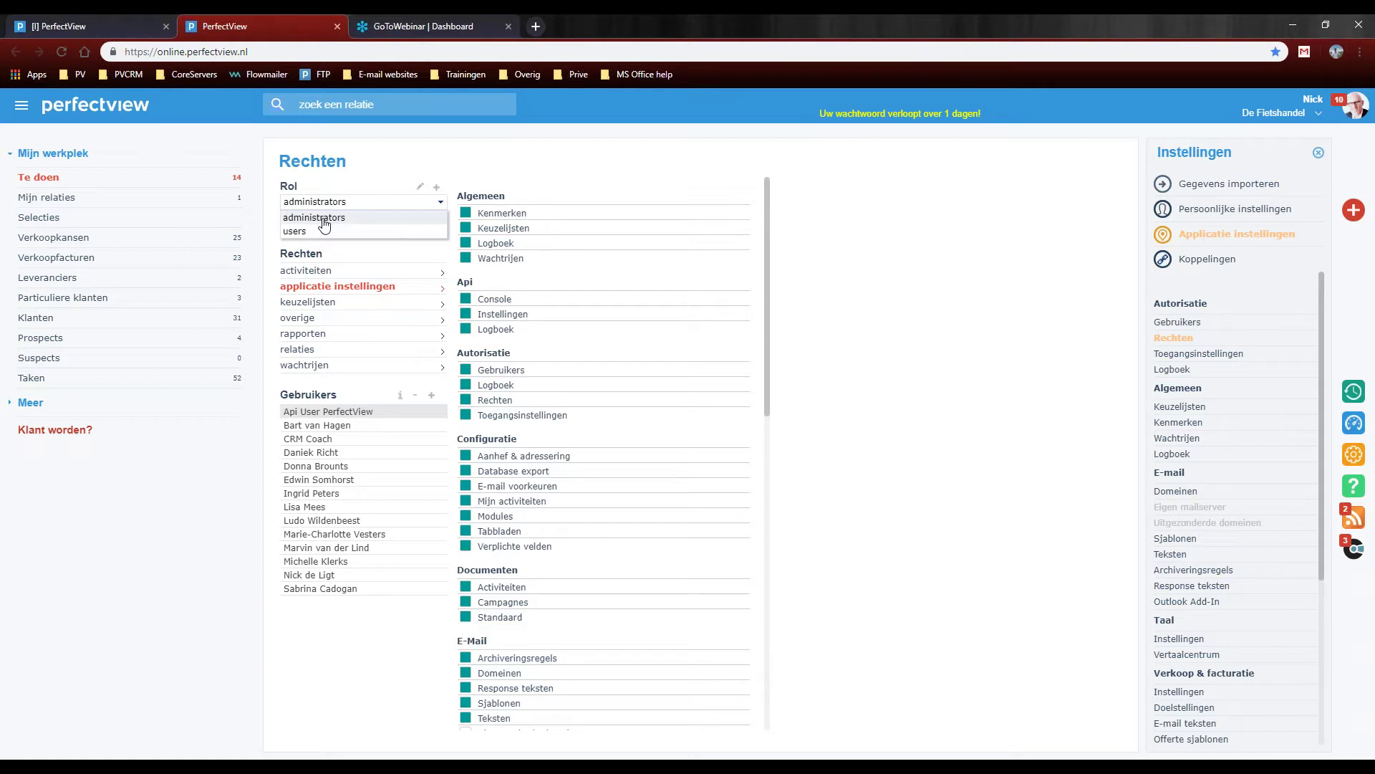
{"action": "left_click", "coordinate": [325, 224]}
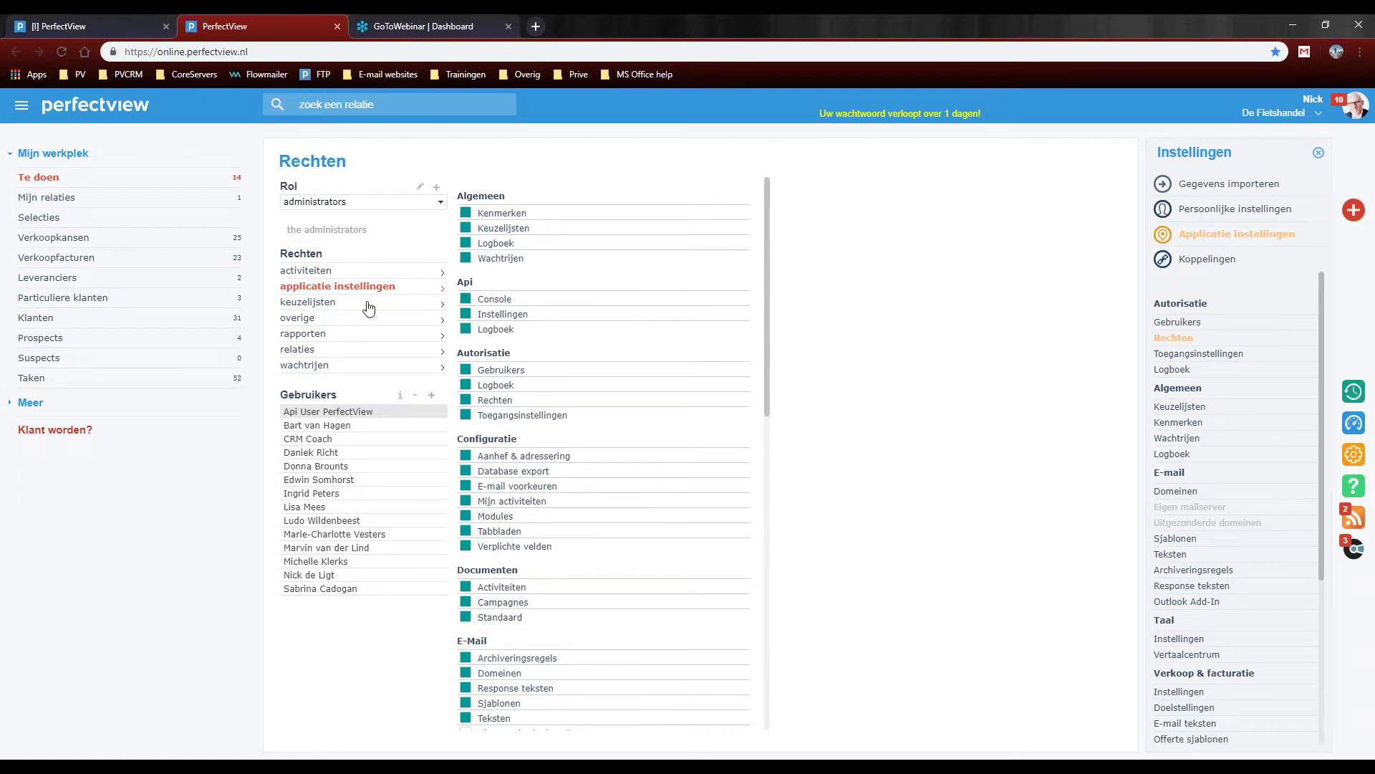
{"action": "scroll", "coordinate": [594, 311], "scroll_direction": "down", "scroll_amount": 4}
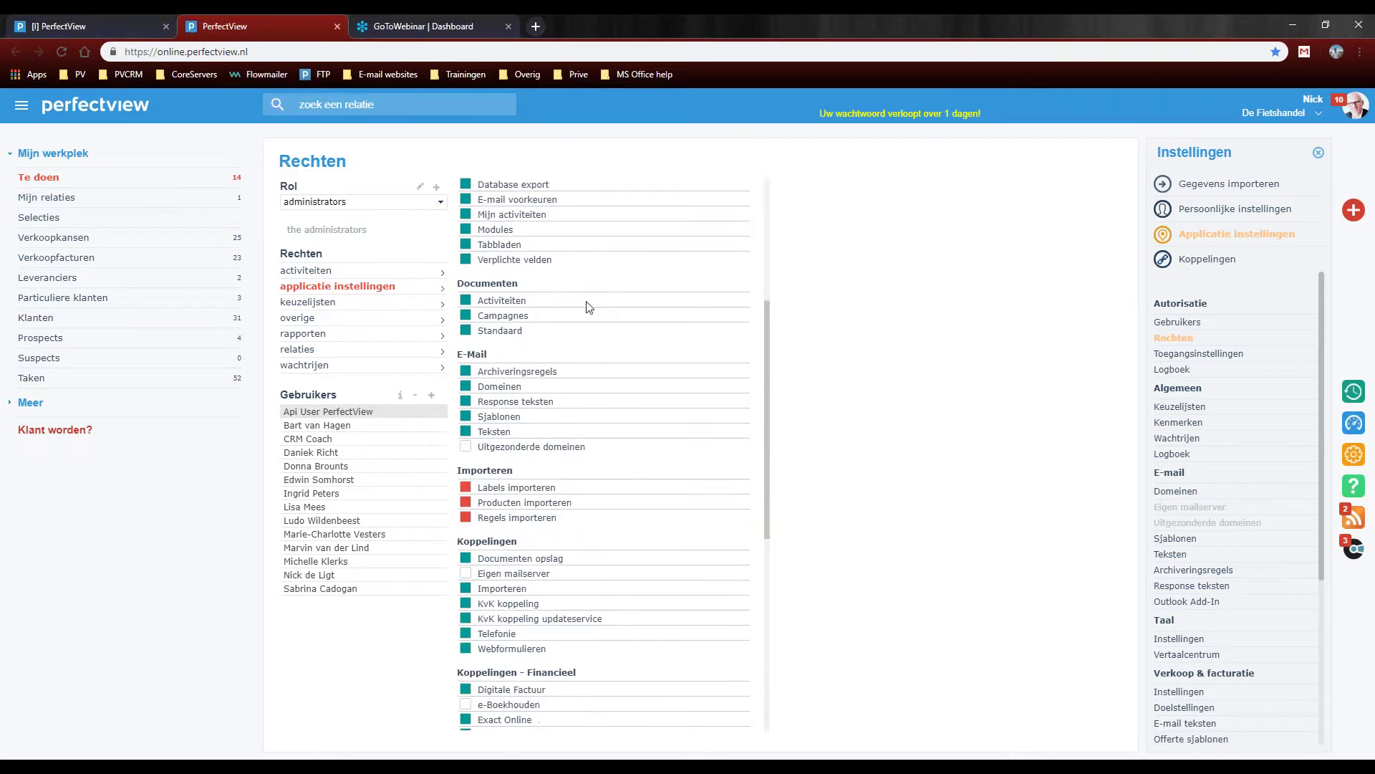
{"action": "left_click", "coordinate": [466, 505]}
Open the Producten settings page and examine the product codes in the Fietsen, Materiaal, Overig and Systeembeheer groups.
{"action": "scroll", "coordinate": [1178, 356], "scroll_direction": "down", "scroll_amount": 3}
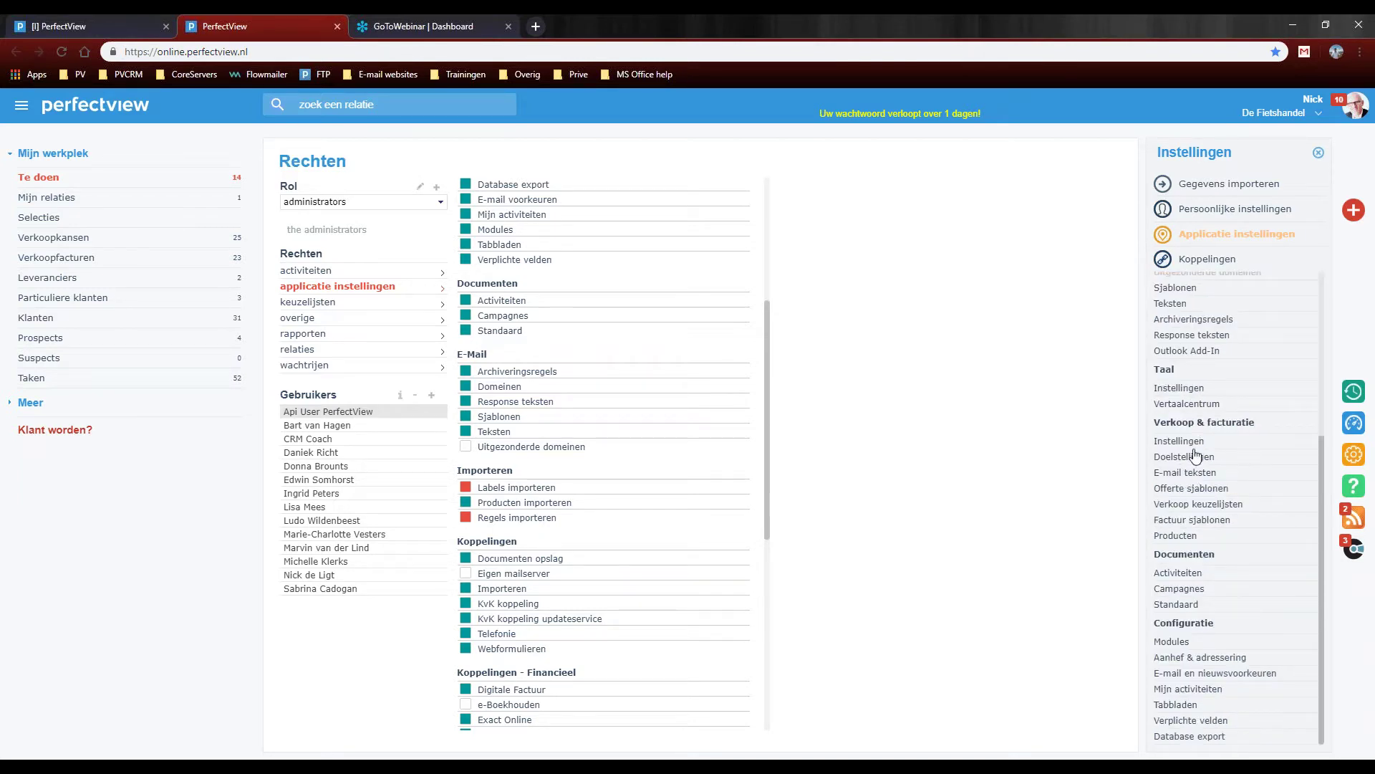
{"action": "left_click", "coordinate": [1173, 539]}
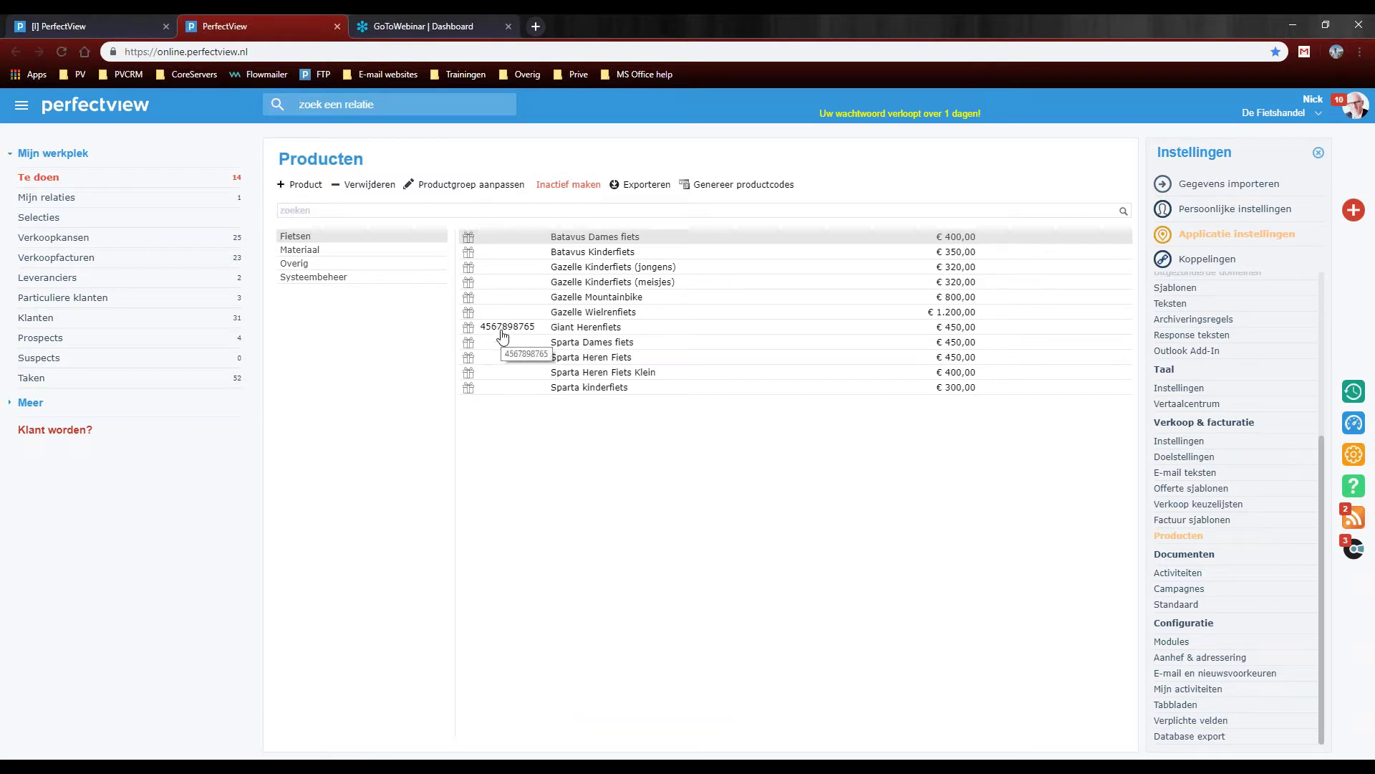
{"action": "left_click", "coordinate": [566, 327]}
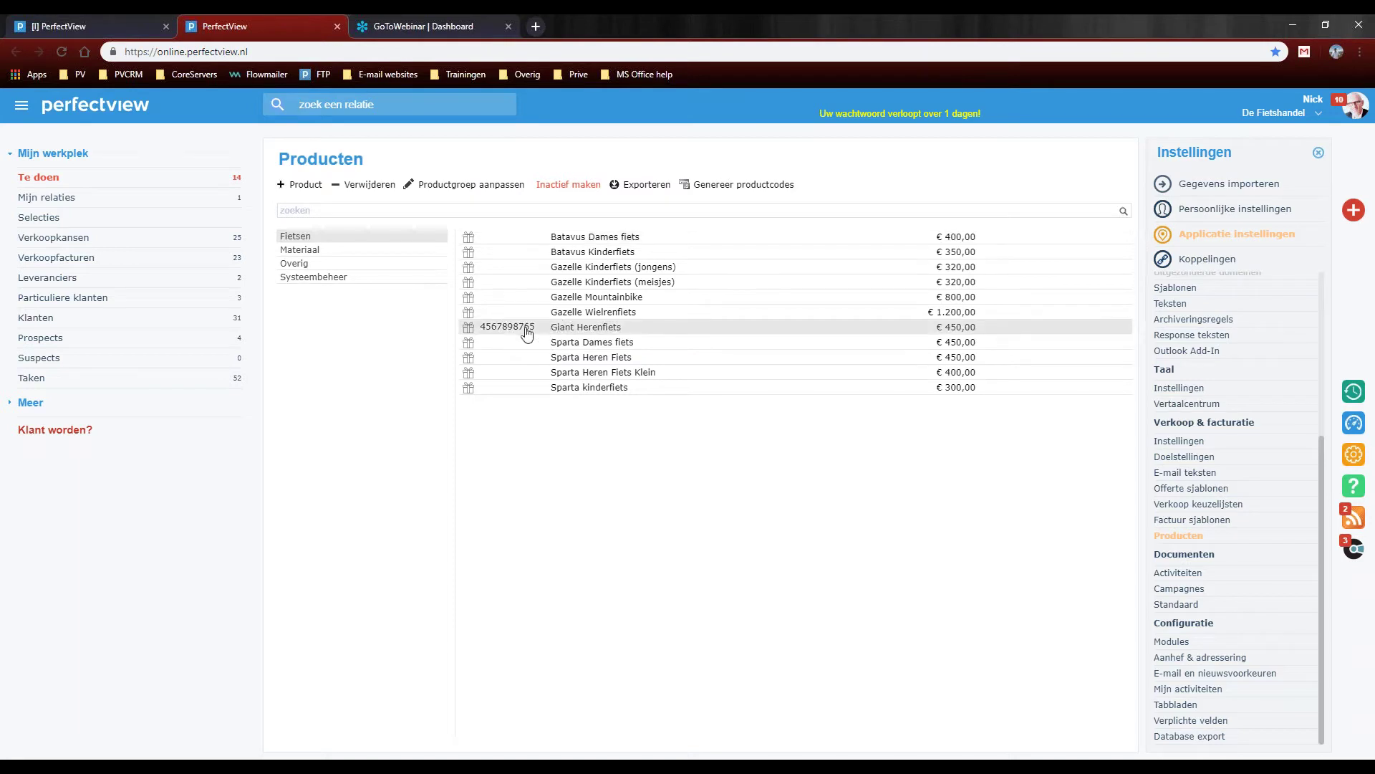
{"action": "left_click", "coordinate": [357, 251]}
{"action": "left_click", "coordinate": [498, 286]}
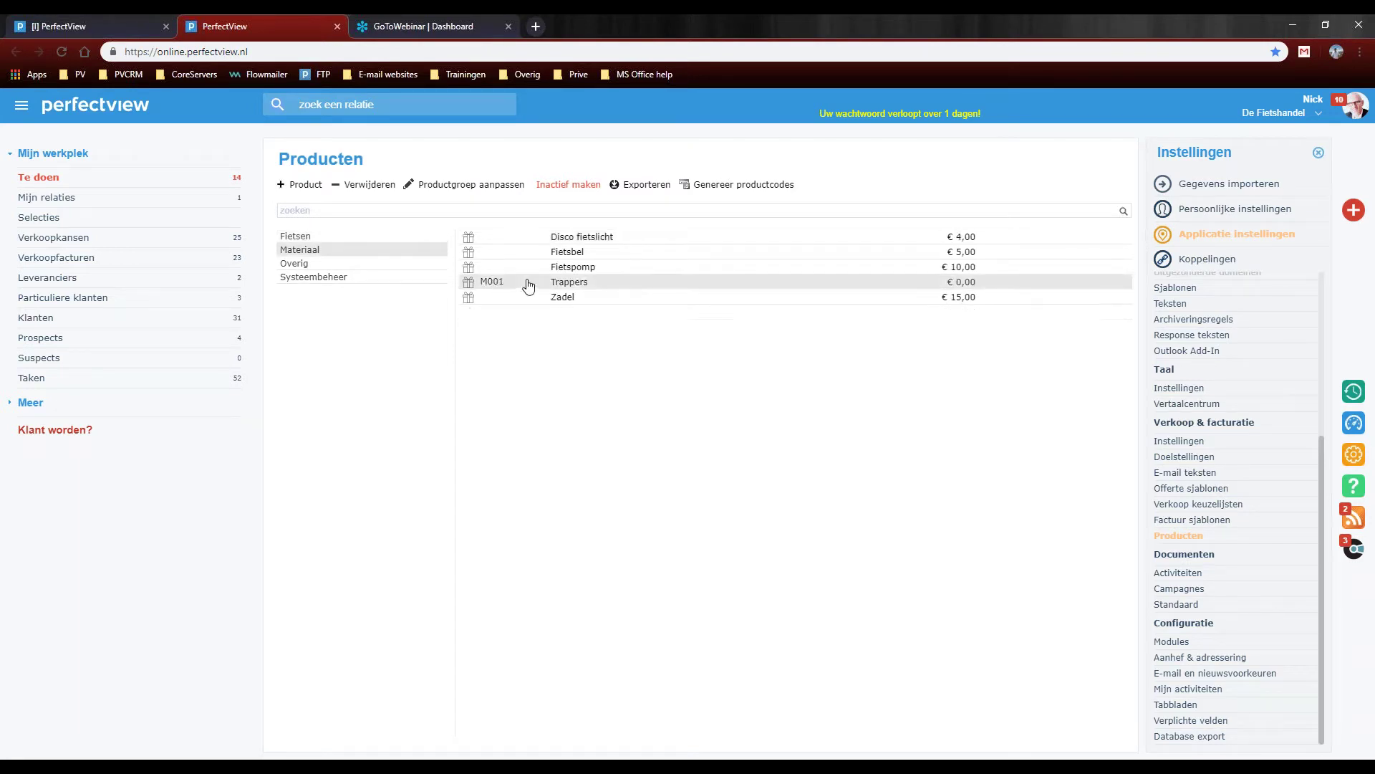
{"action": "left_click", "coordinate": [346, 265]}
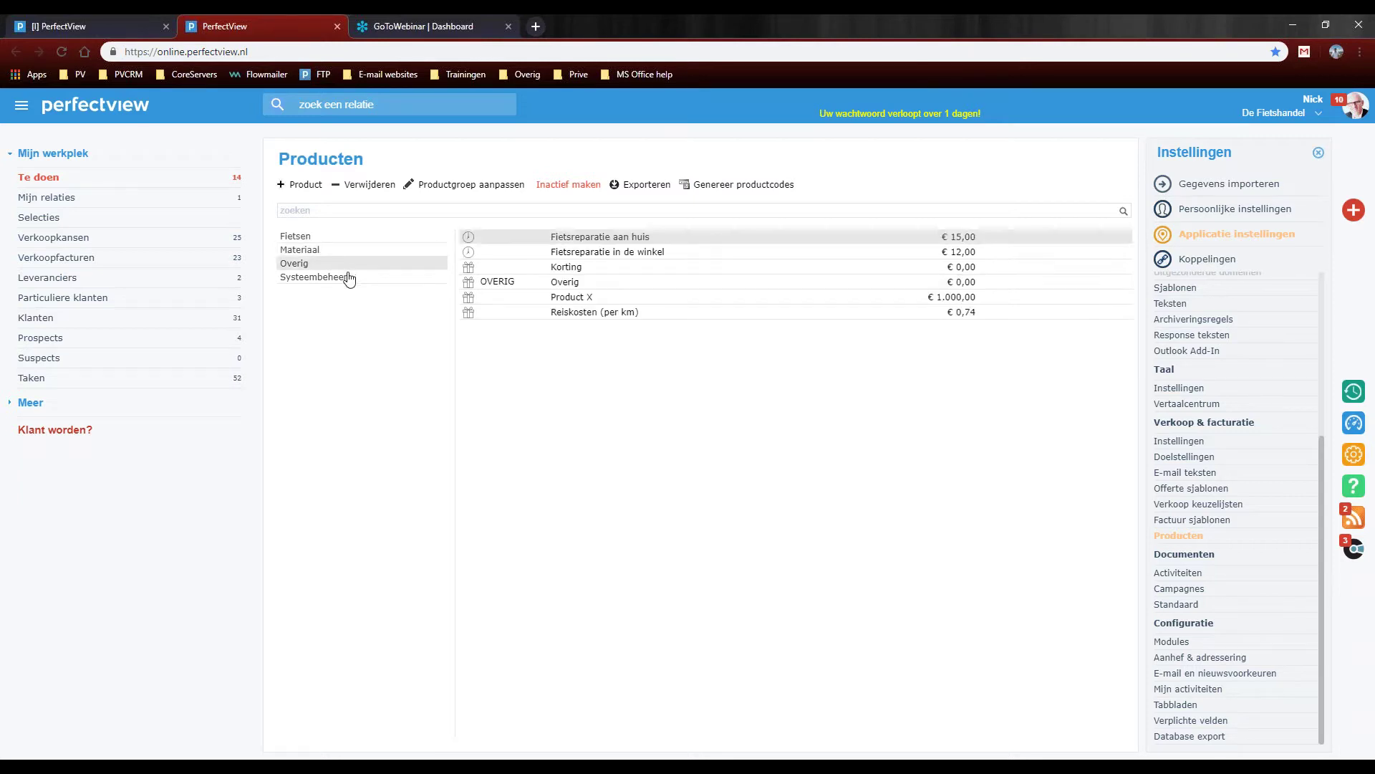
{"action": "left_click", "coordinate": [352, 278]}
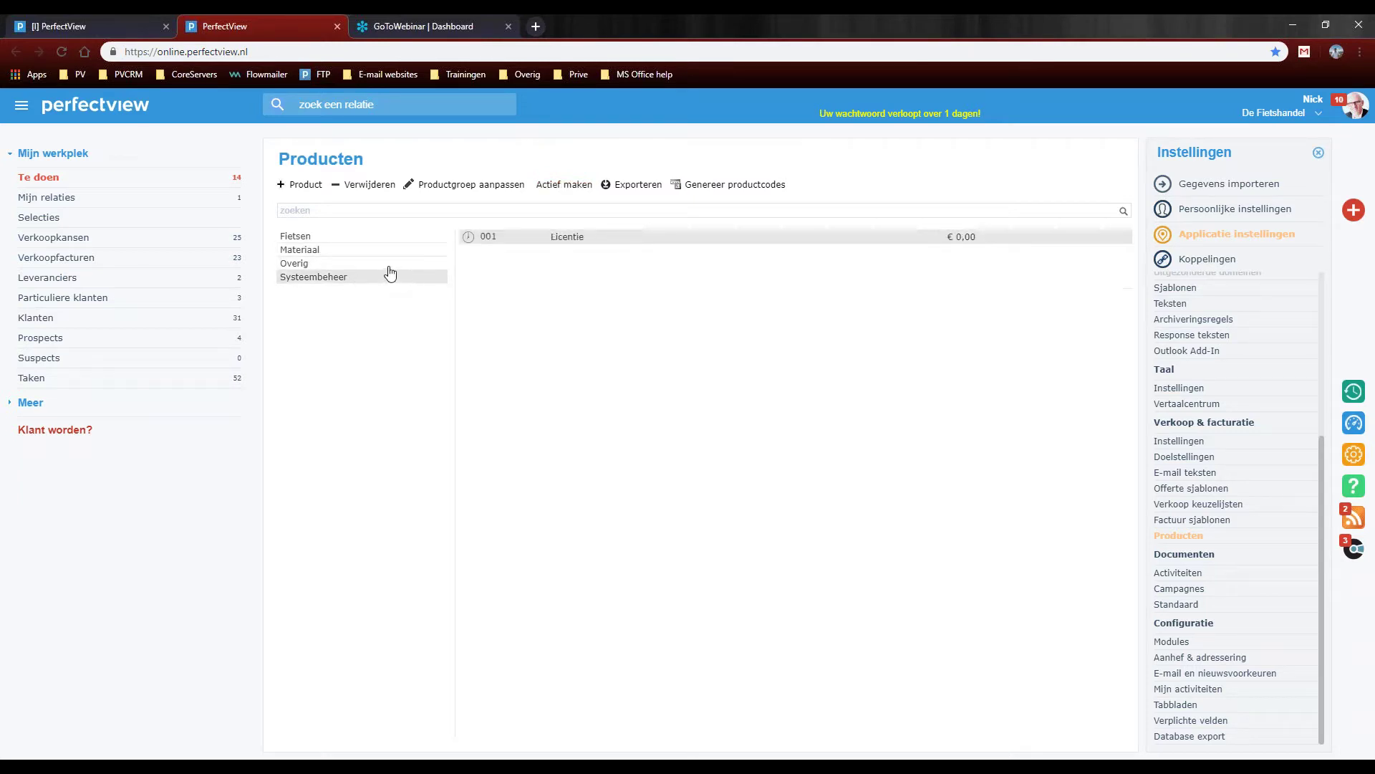
{"action": "left_click", "coordinate": [380, 265]}
{"action": "left_click", "coordinate": [358, 248]}
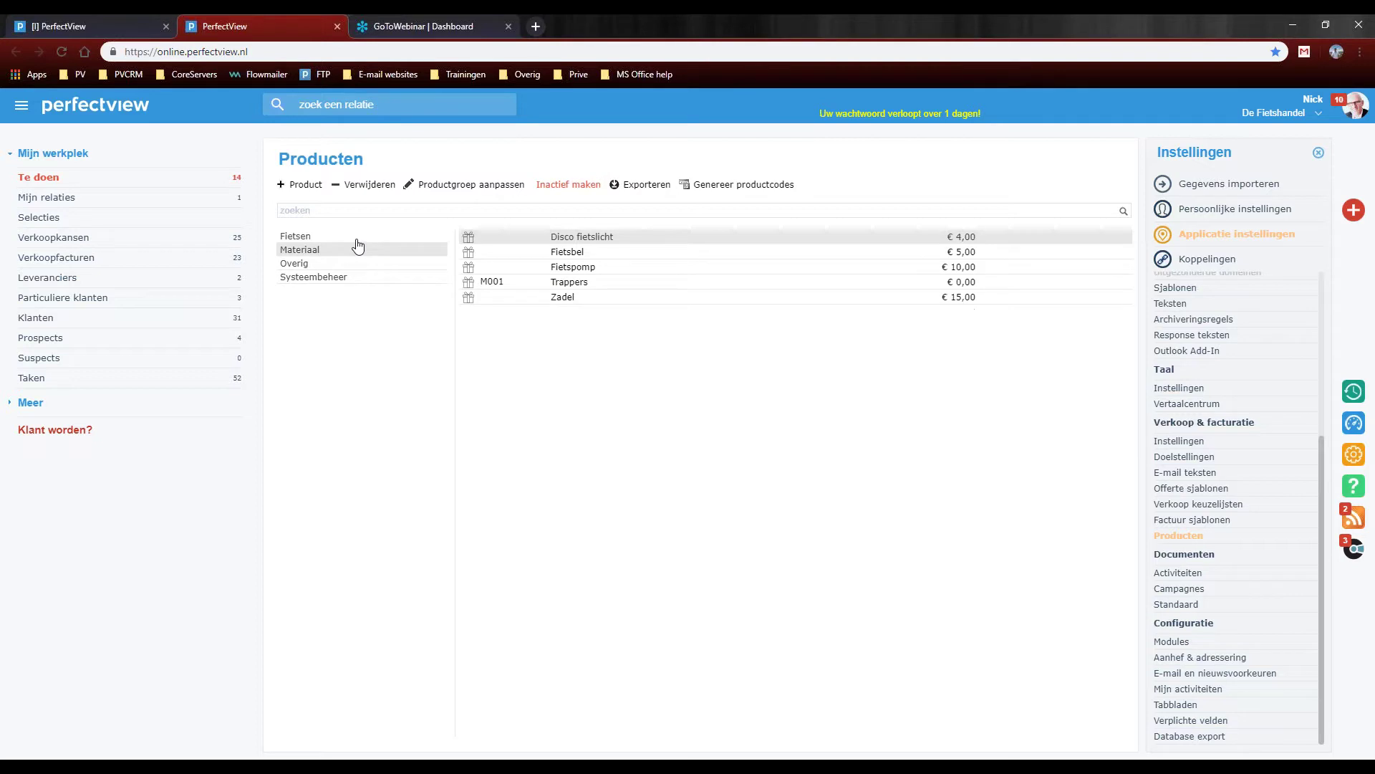
{"action": "left_click", "coordinate": [357, 237]}
{"action": "left_click", "coordinate": [509, 327]}
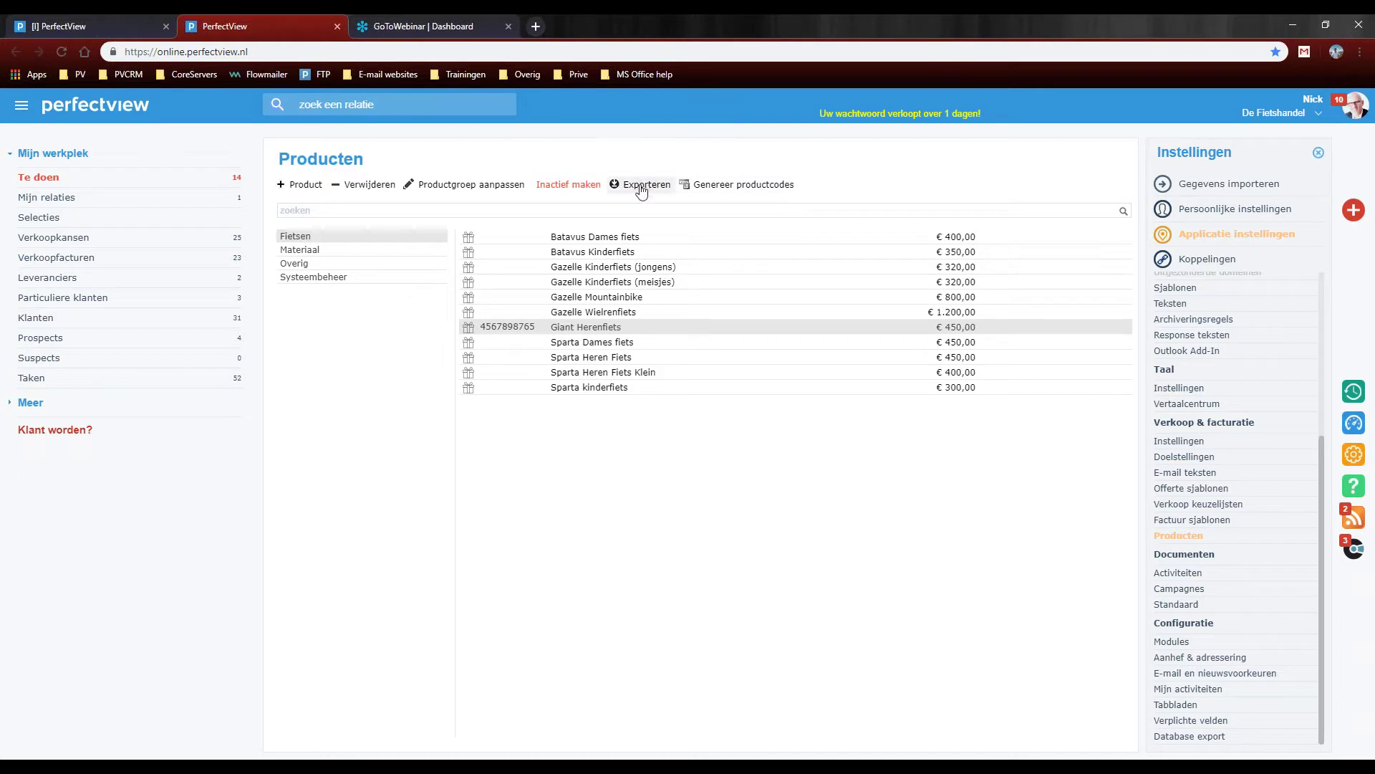
Generate product codes for the products without one and check them in the Overig and Materiaal groups.
{"action": "left_click", "coordinate": [788, 185]}
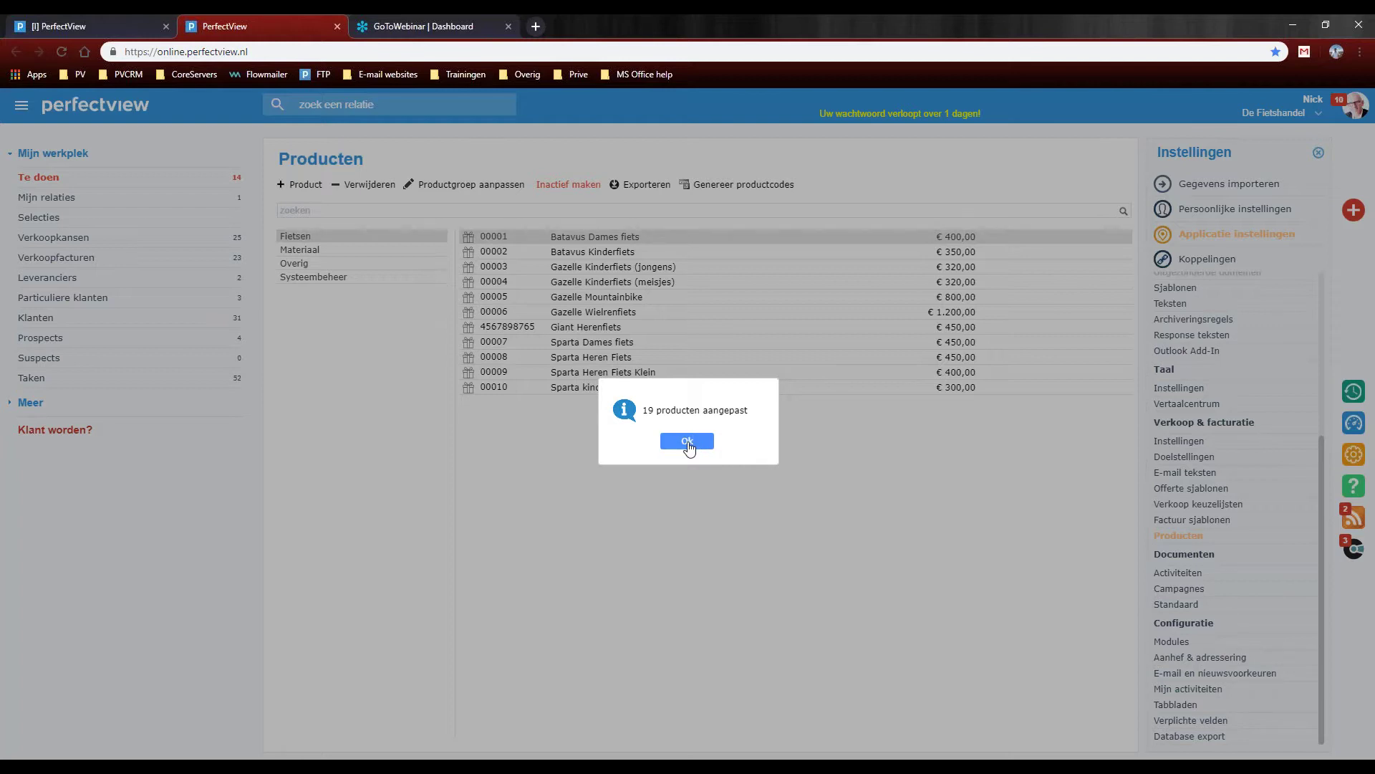
{"action": "left_click", "coordinate": [687, 442]}
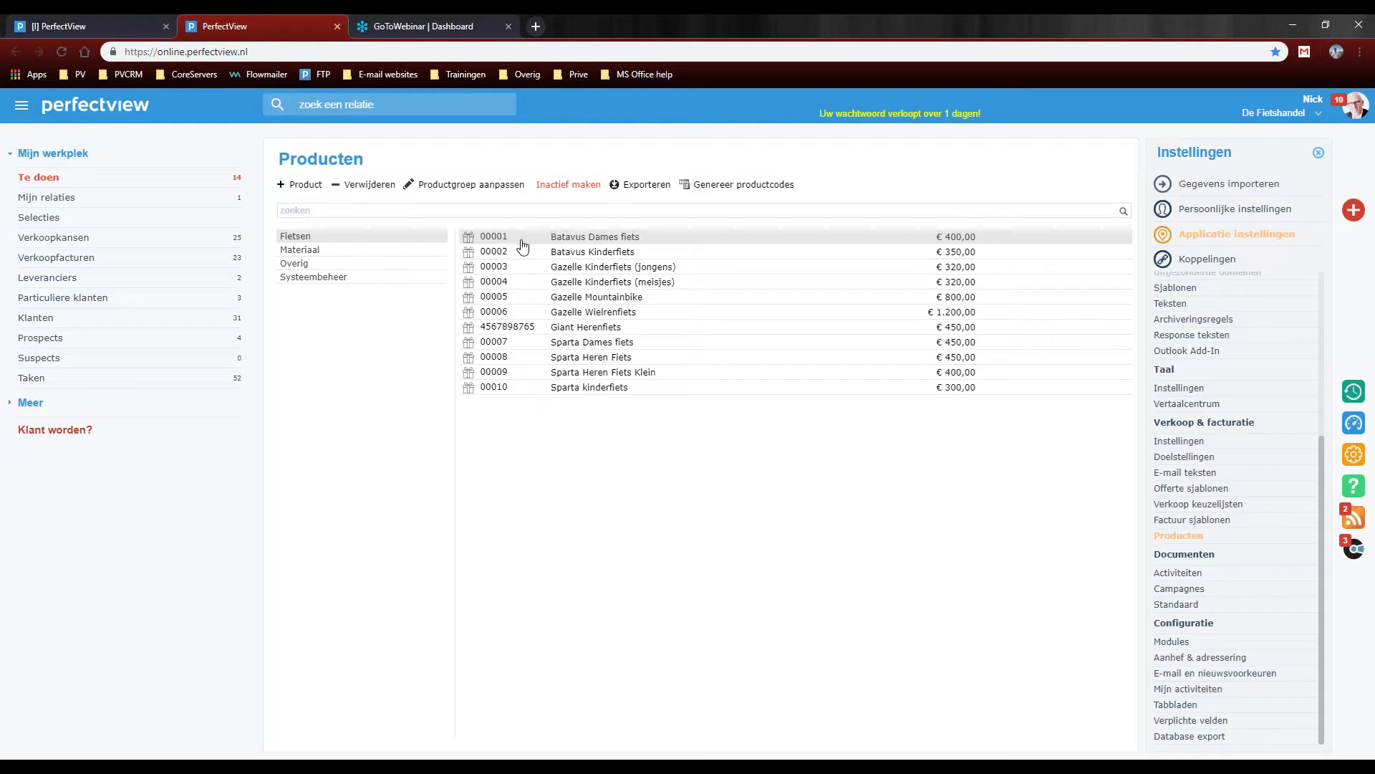
{"action": "left_click", "coordinate": [396, 264]}
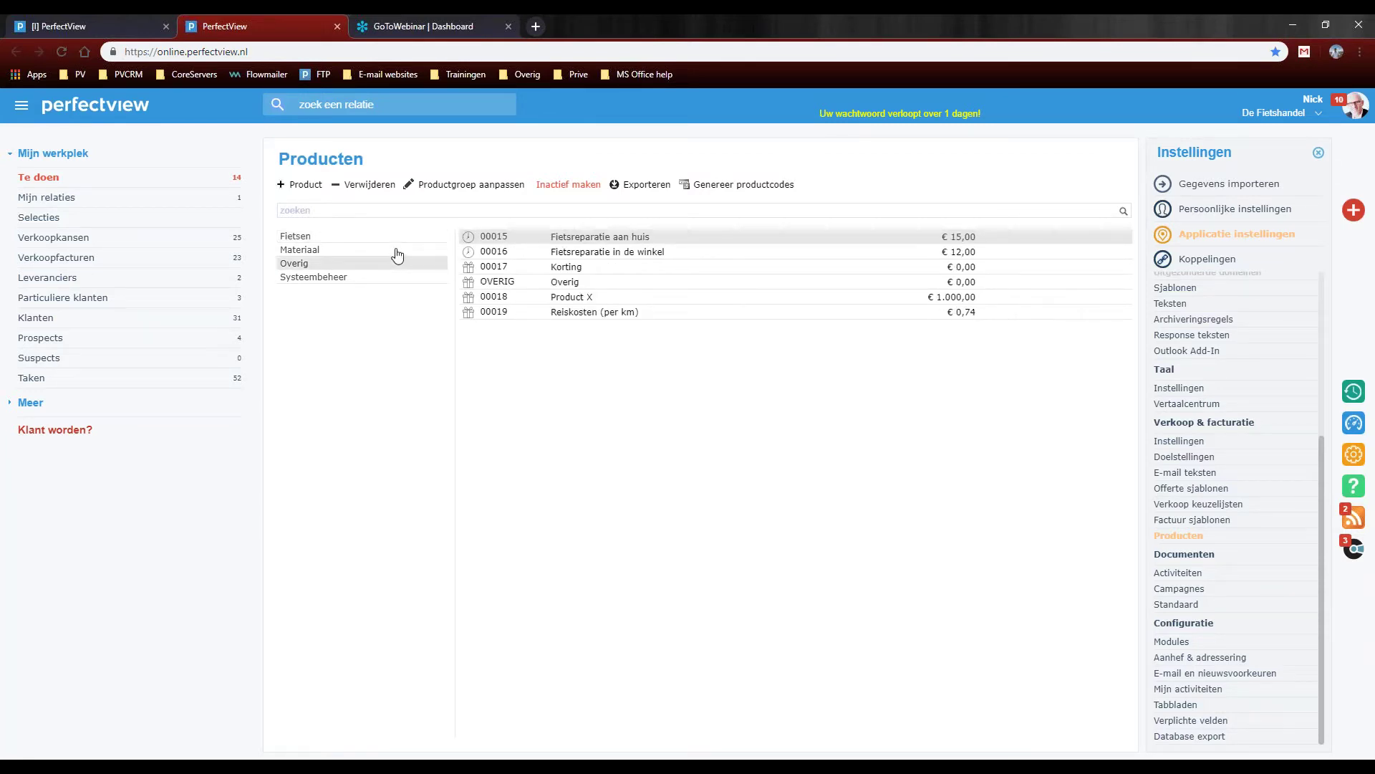
{"action": "left_click", "coordinate": [396, 250]}
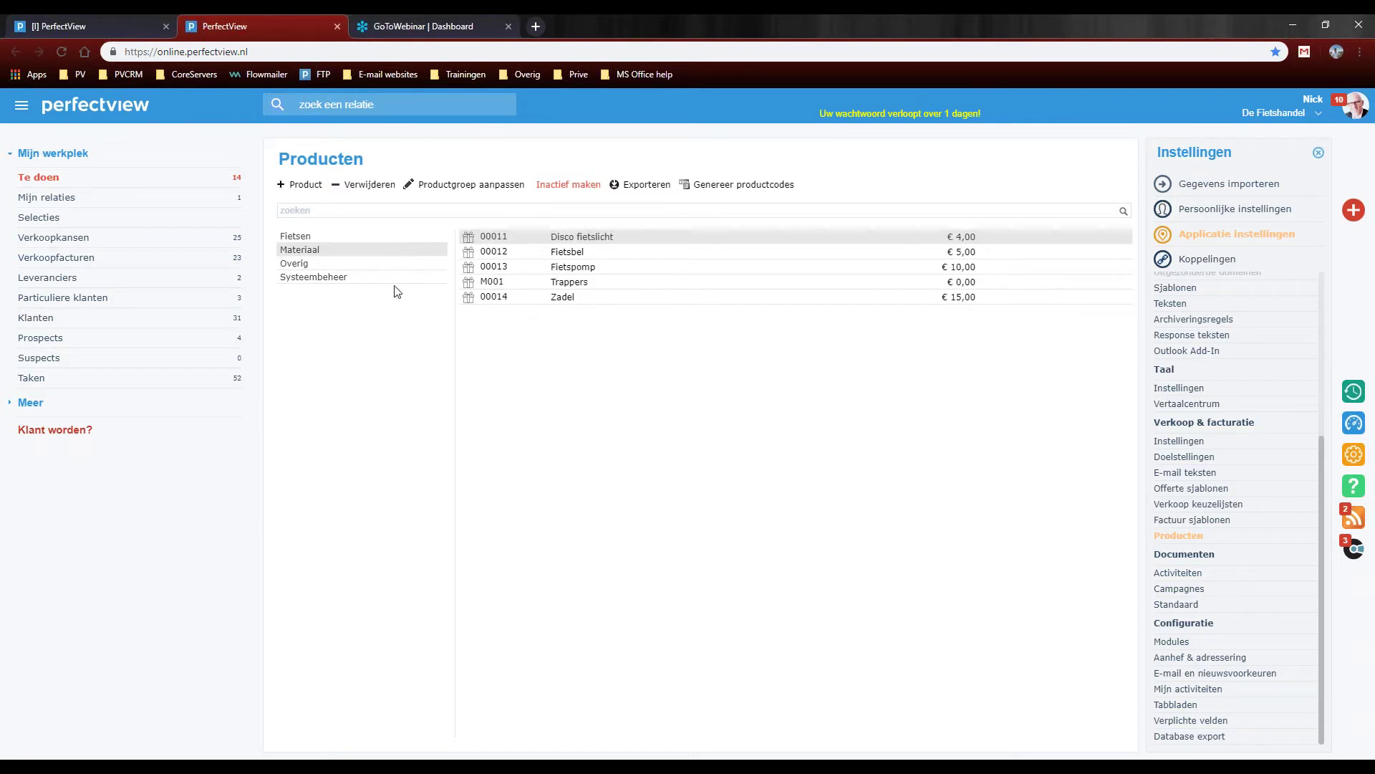
{"action": "left_click", "coordinate": [338, 264]}
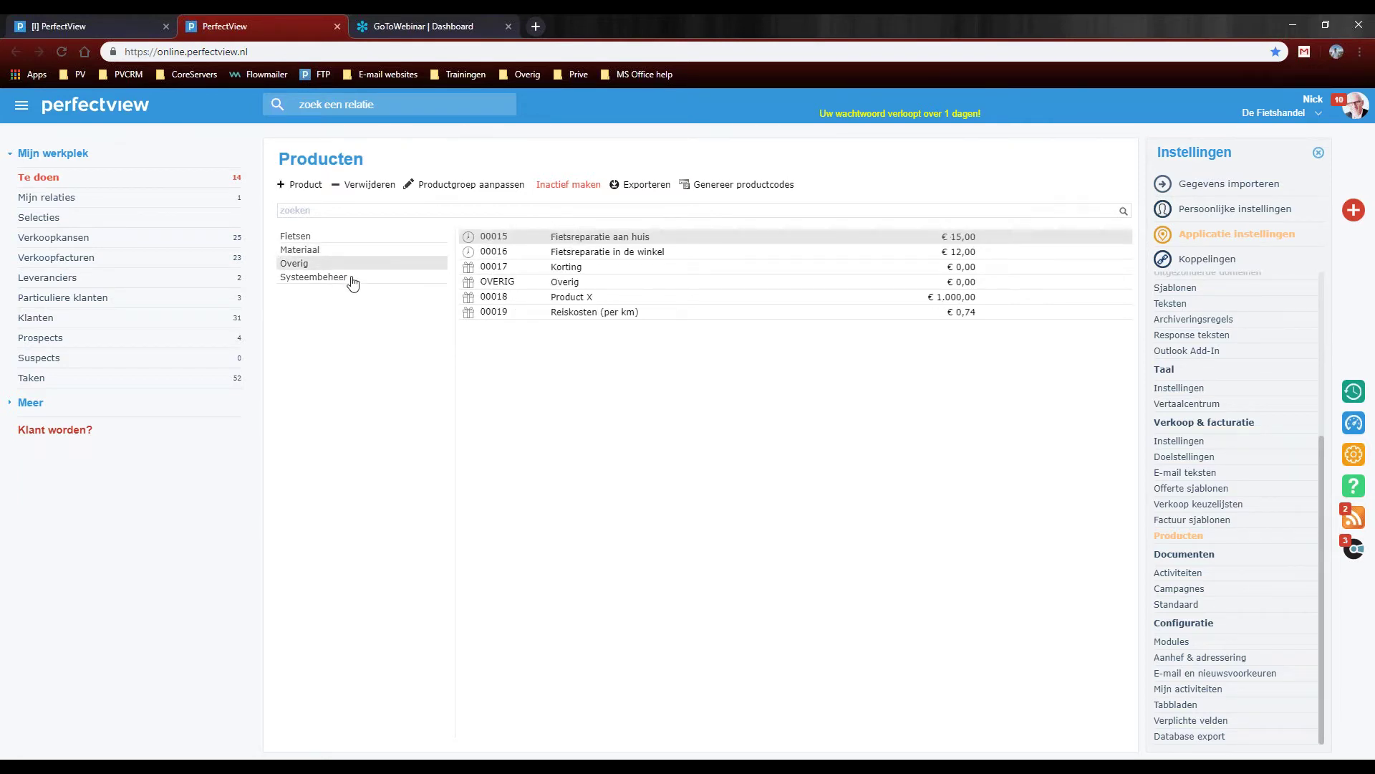
{"action": "left_click", "coordinate": [337, 250]}
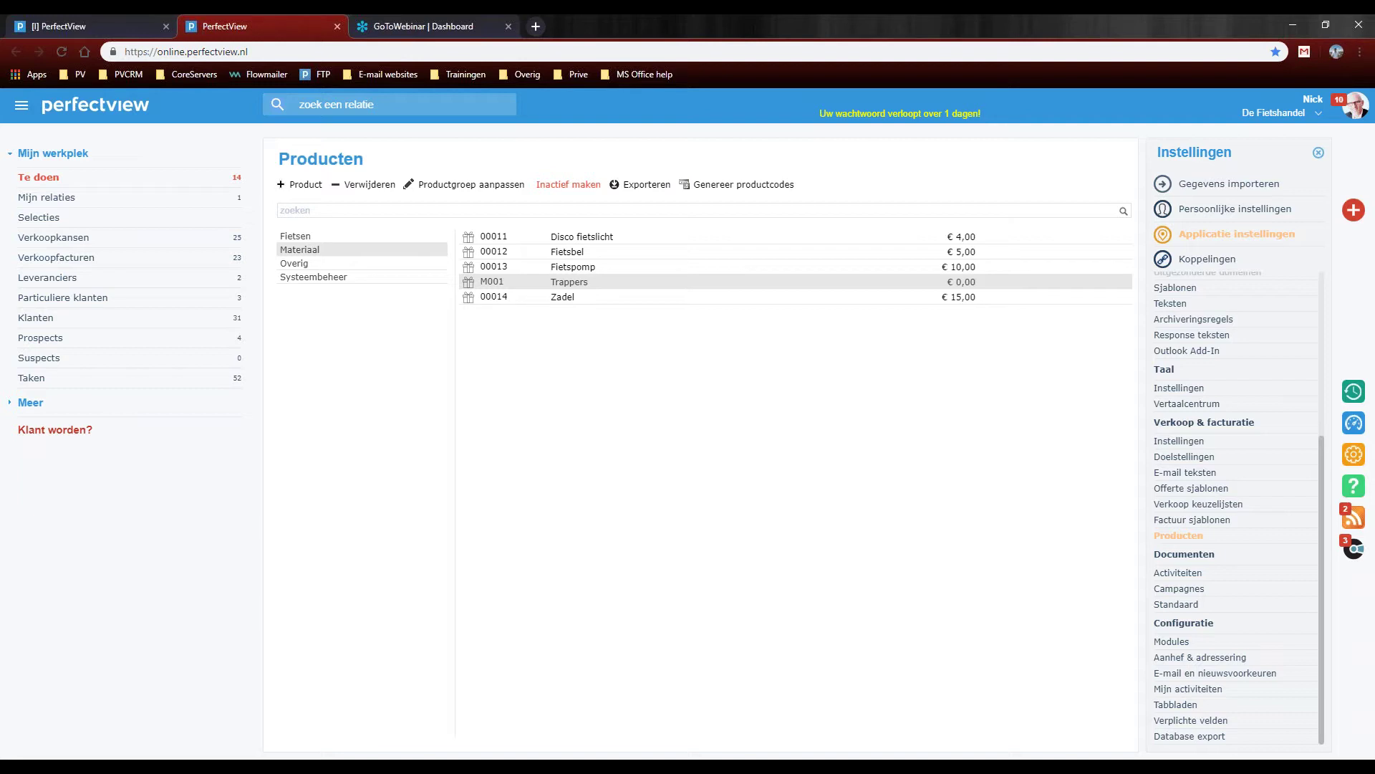
Export the products to products.csv and open the file in Excel.
{"action": "left_click", "coordinate": [657, 186]}
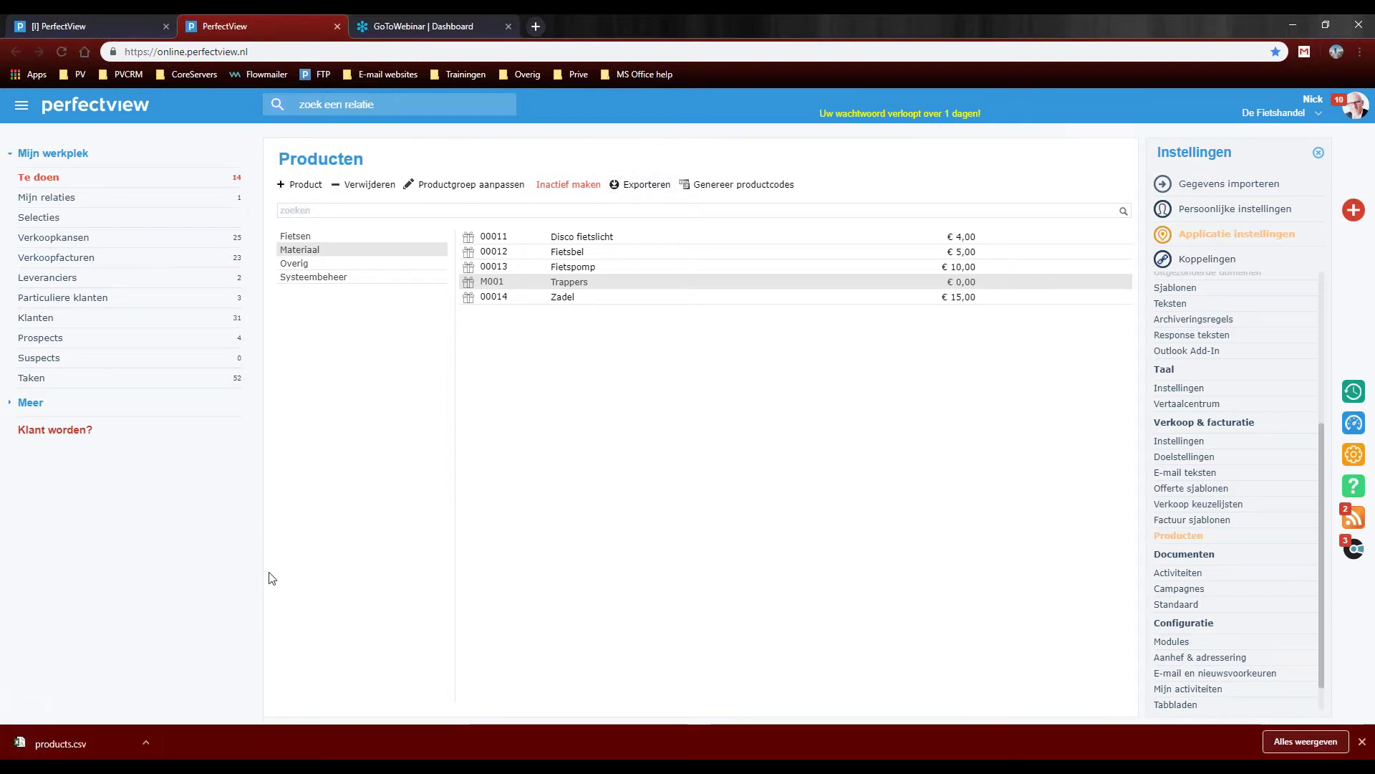
{"action": "left_click", "coordinate": [101, 734]}
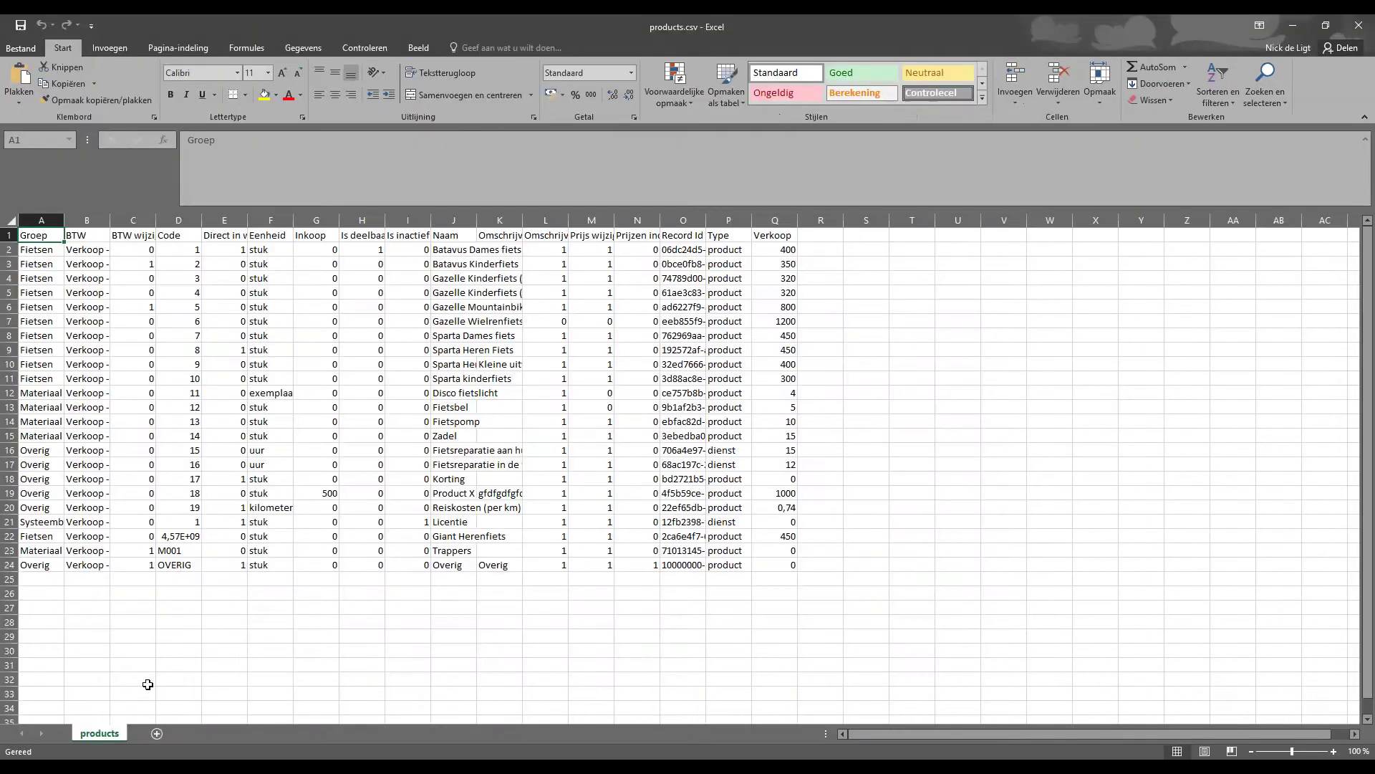
Autofit the width of all columns in the products sheet.
{"action": "left_click", "coordinate": [8, 219]}
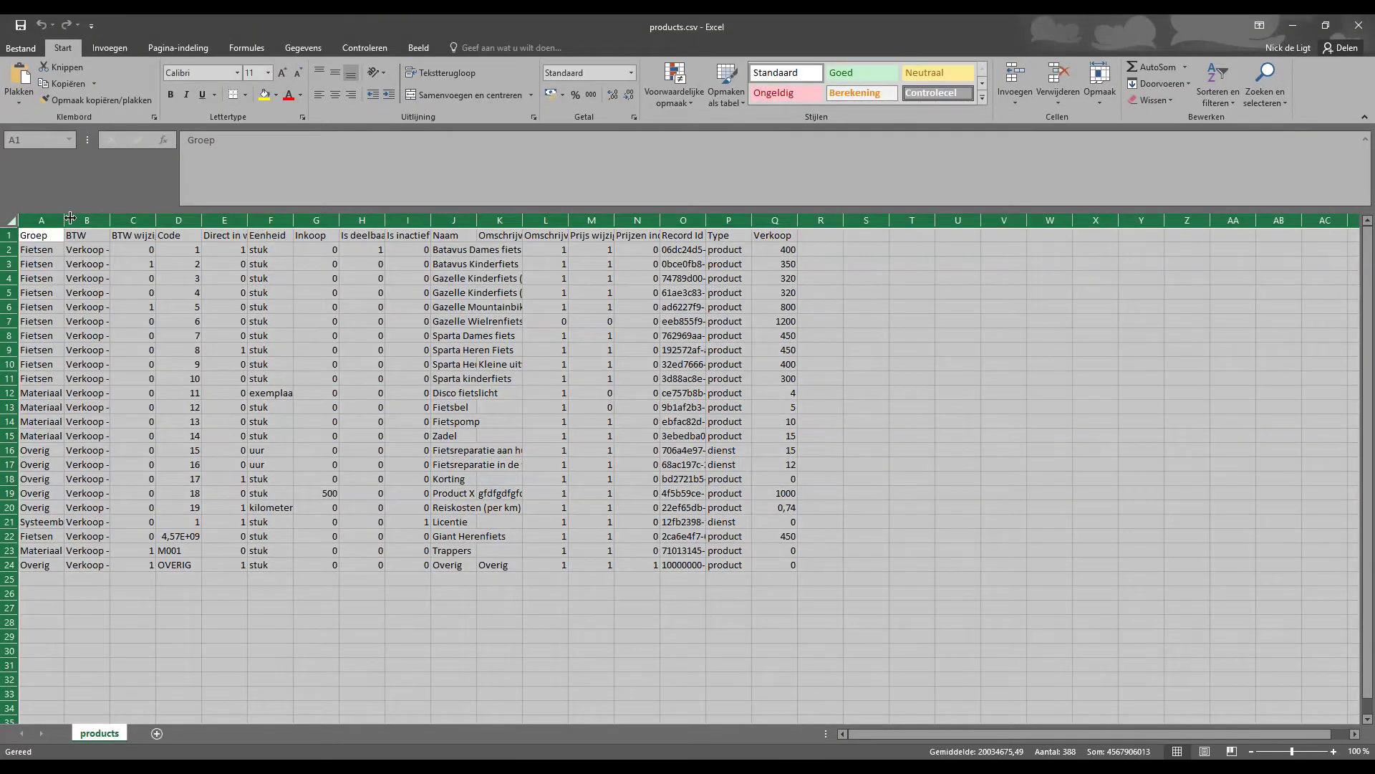
{"action": "double_click", "coordinate": [64, 220]}
{"action": "left_click", "coordinate": [58, 237]}
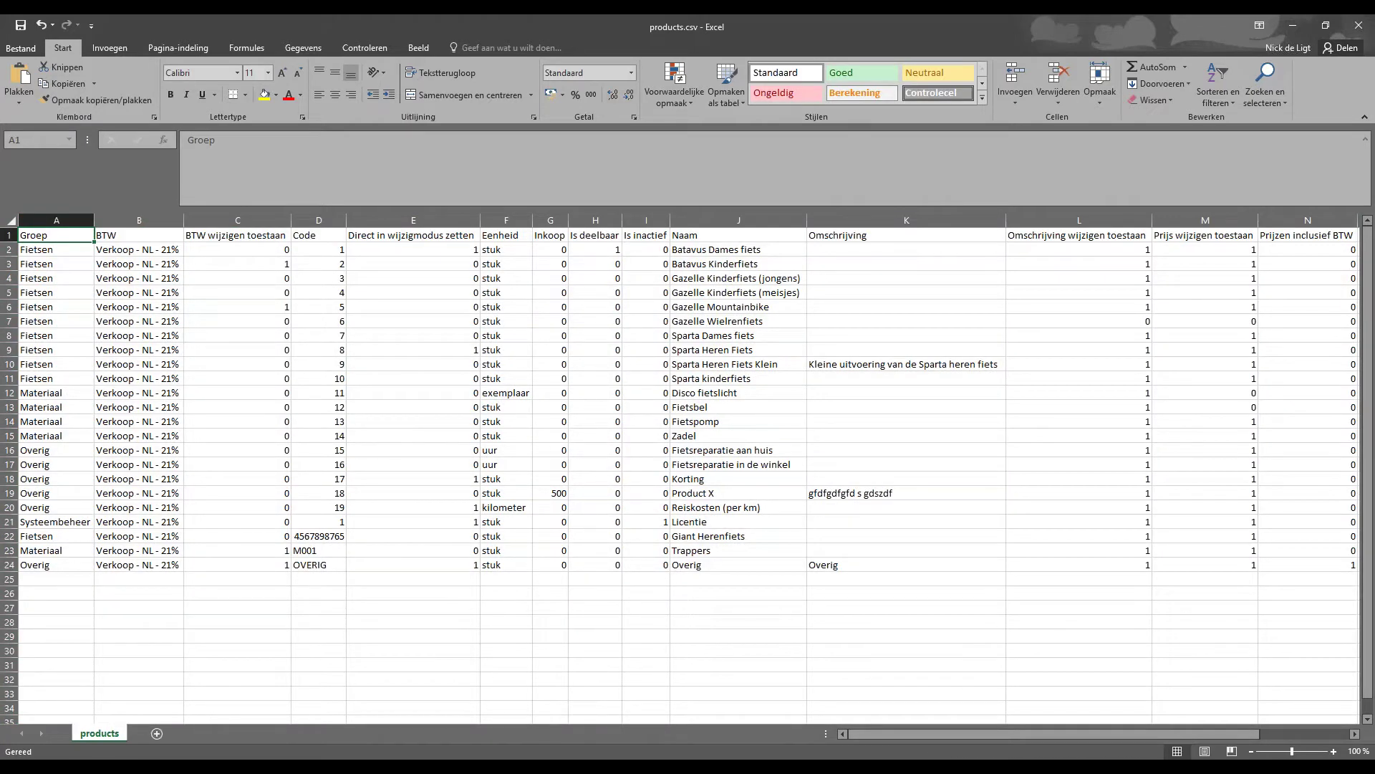
Examine the exported Code, Eenheid and Omschrijving wijzigen toestaan columns and the remaining fields through Verkoop.
{"action": "key", "text": "Right"}
{"action": "key", "text": "Right"}
{"action": "key", "text": "Right"}
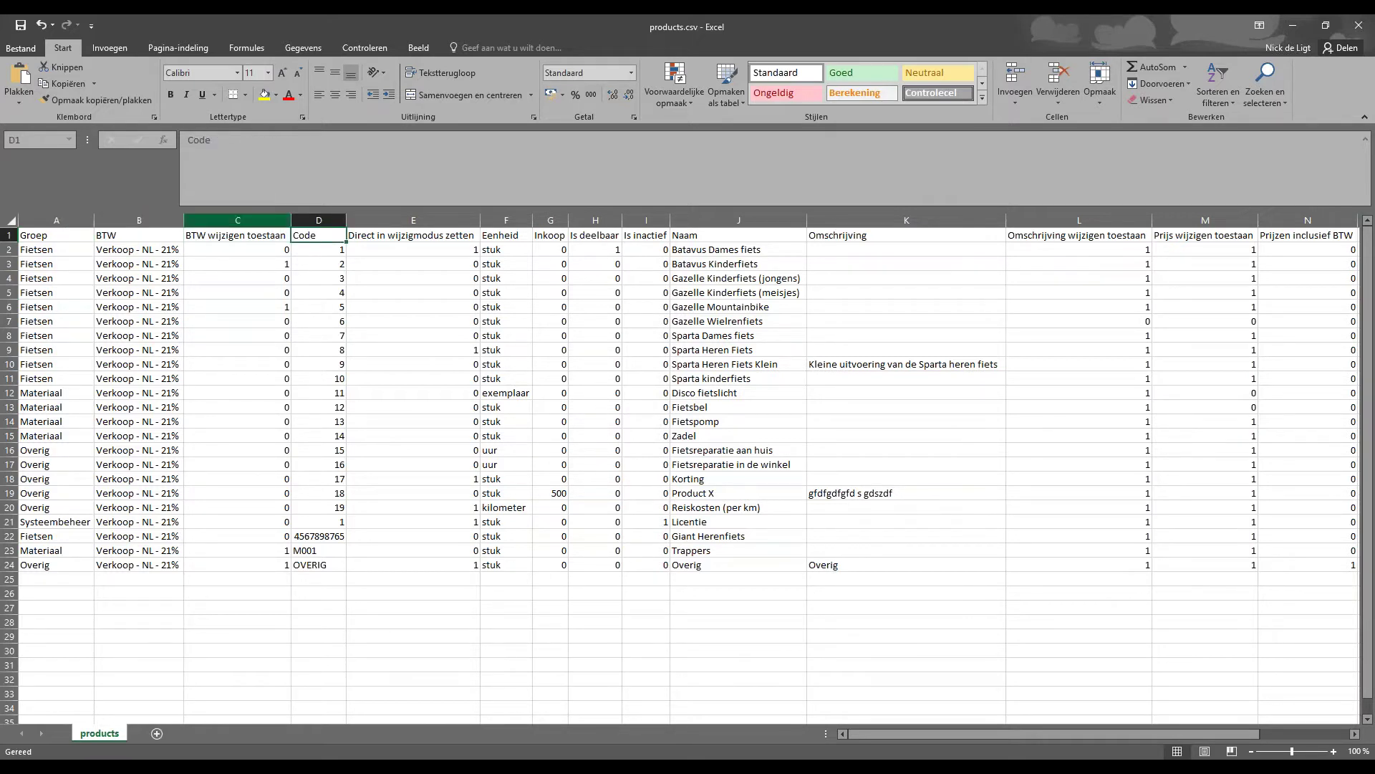
{"action": "left_click_drag", "start_coordinate": [316, 252], "coordinate": [316, 521]}
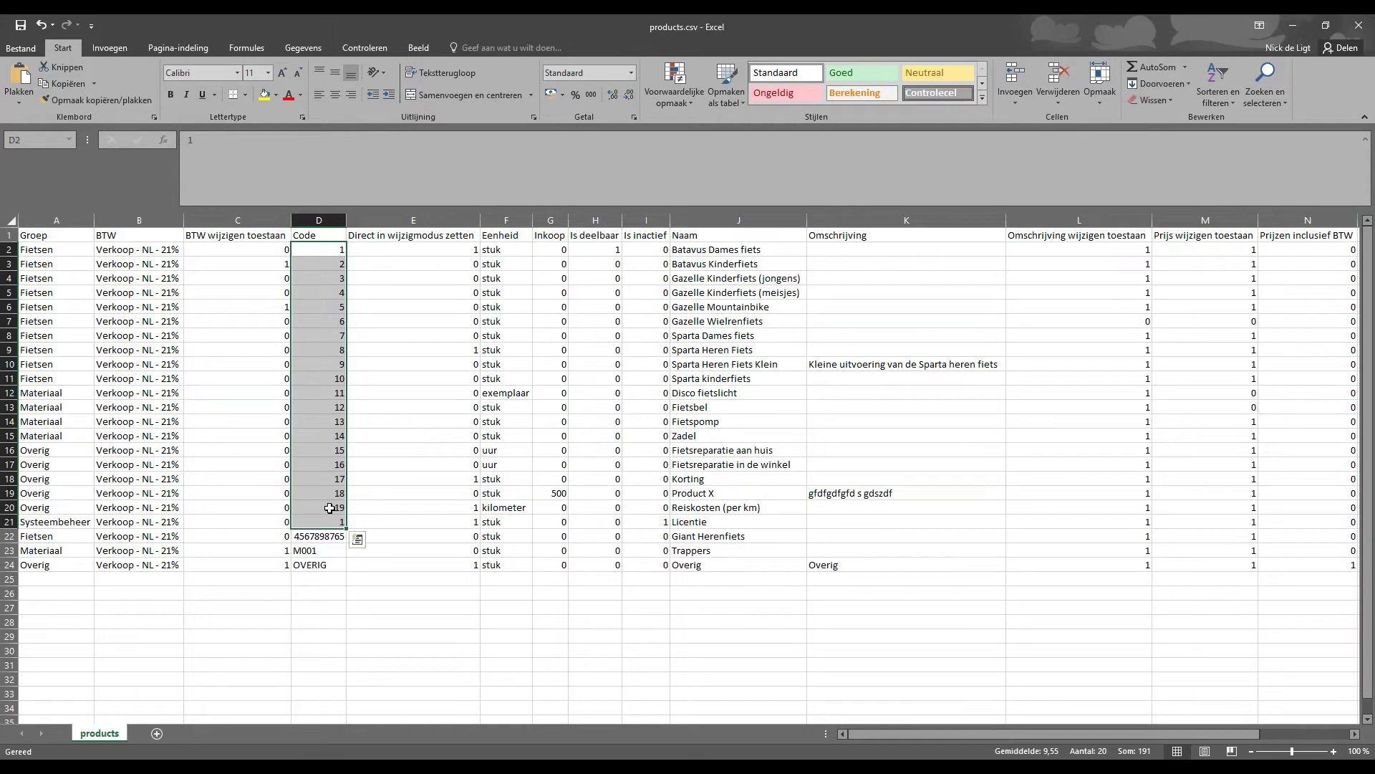
{"action": "left_click", "coordinate": [521, 215]}
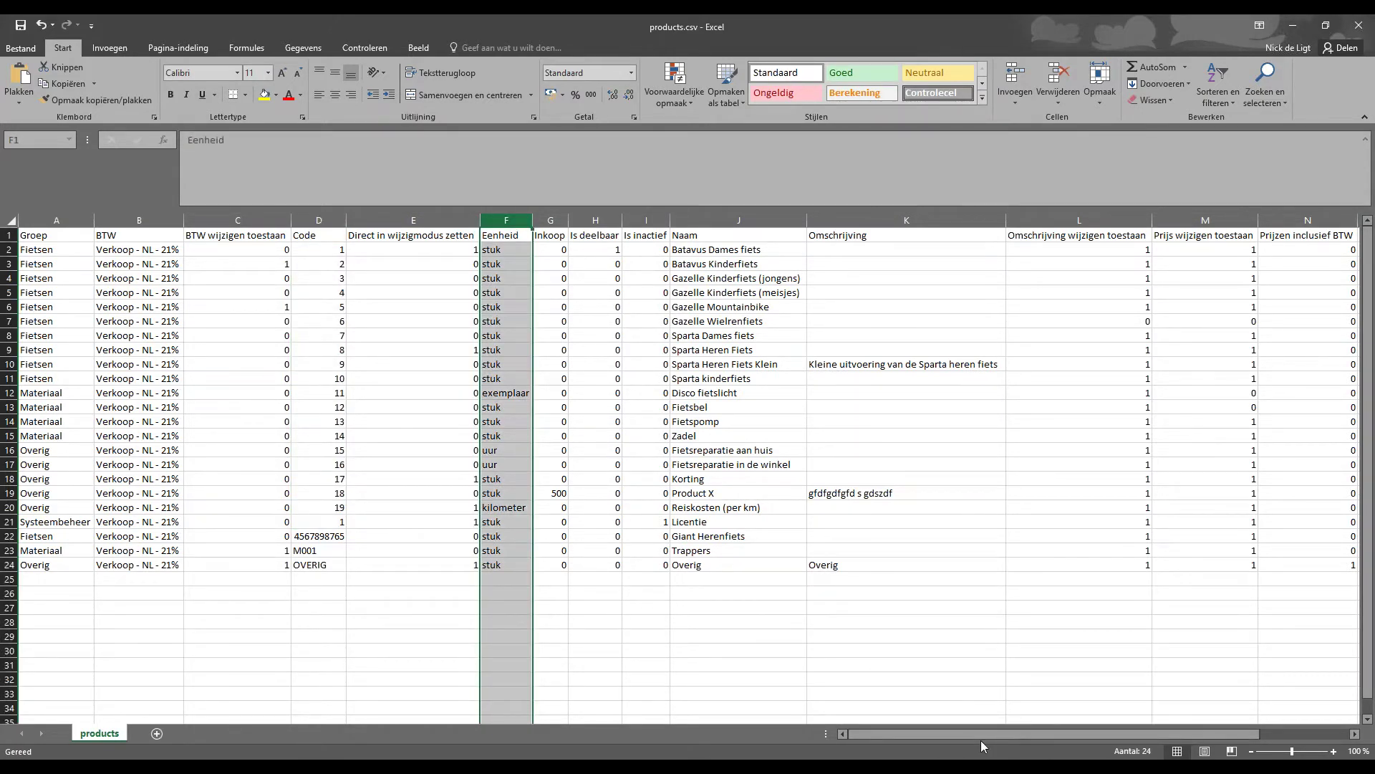
{"action": "left_click_drag", "start_coordinate": [1047, 736], "coordinate": [1135, 733]}
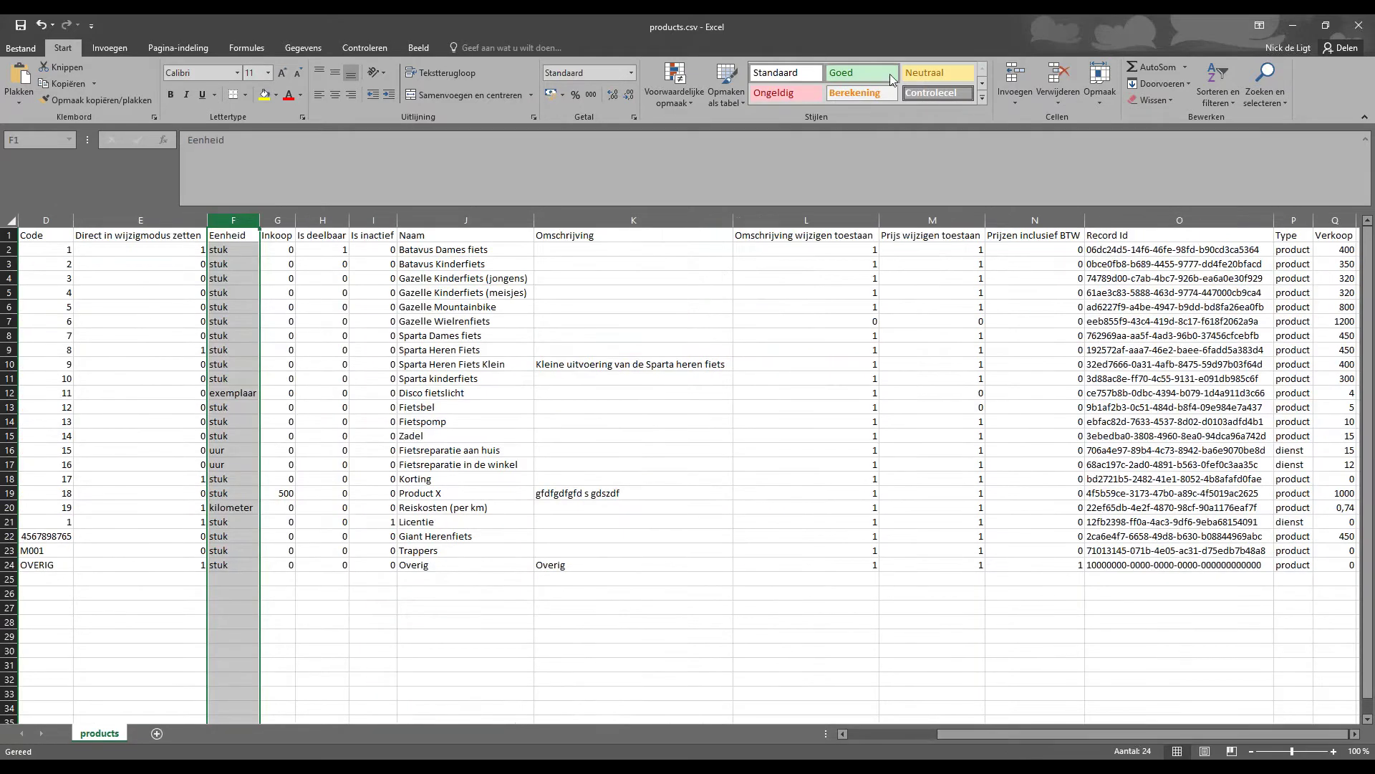
{"action": "left_click", "coordinate": [814, 248]}
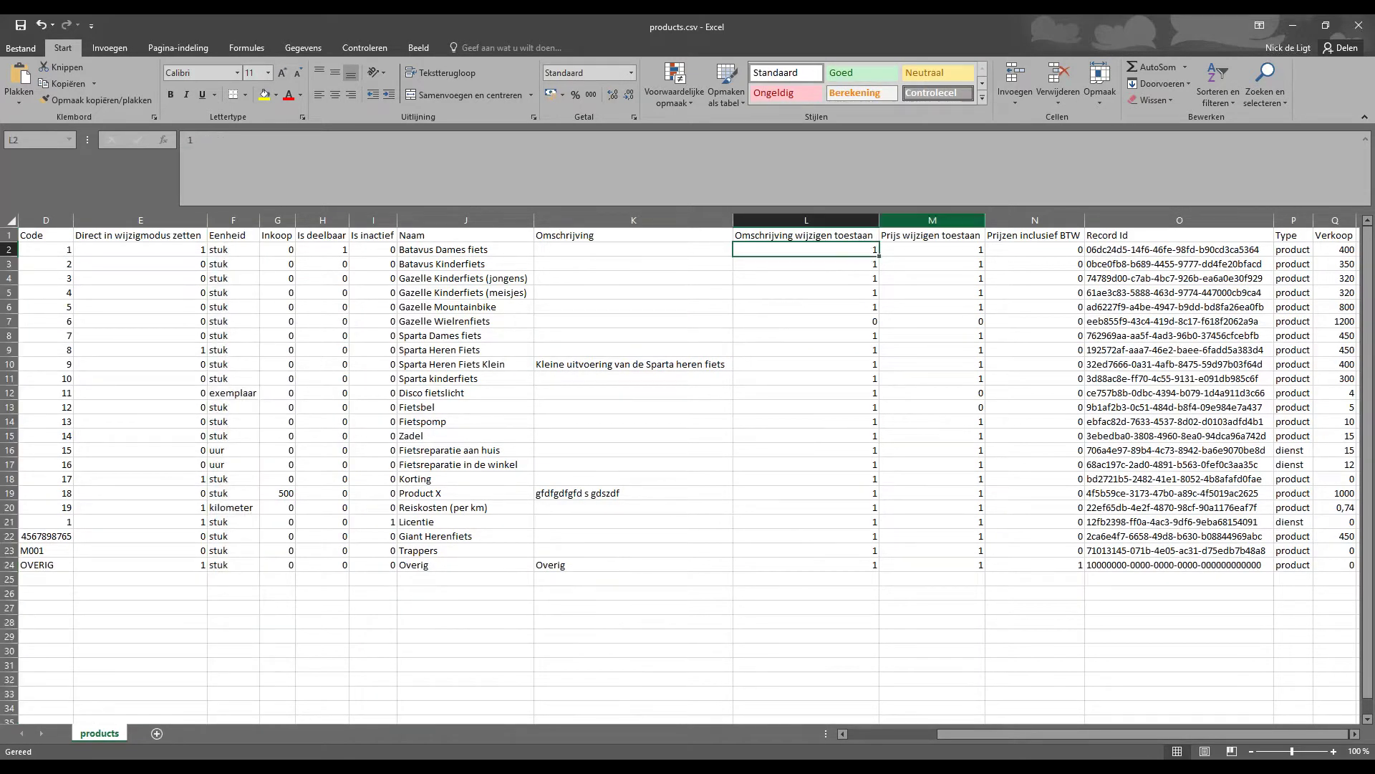
Switch to PerfectView to view the Trappers product's details for comparison with the export, and return to products.csv in Excel.
{"action": "left_click", "coordinate": [1295, 22]}
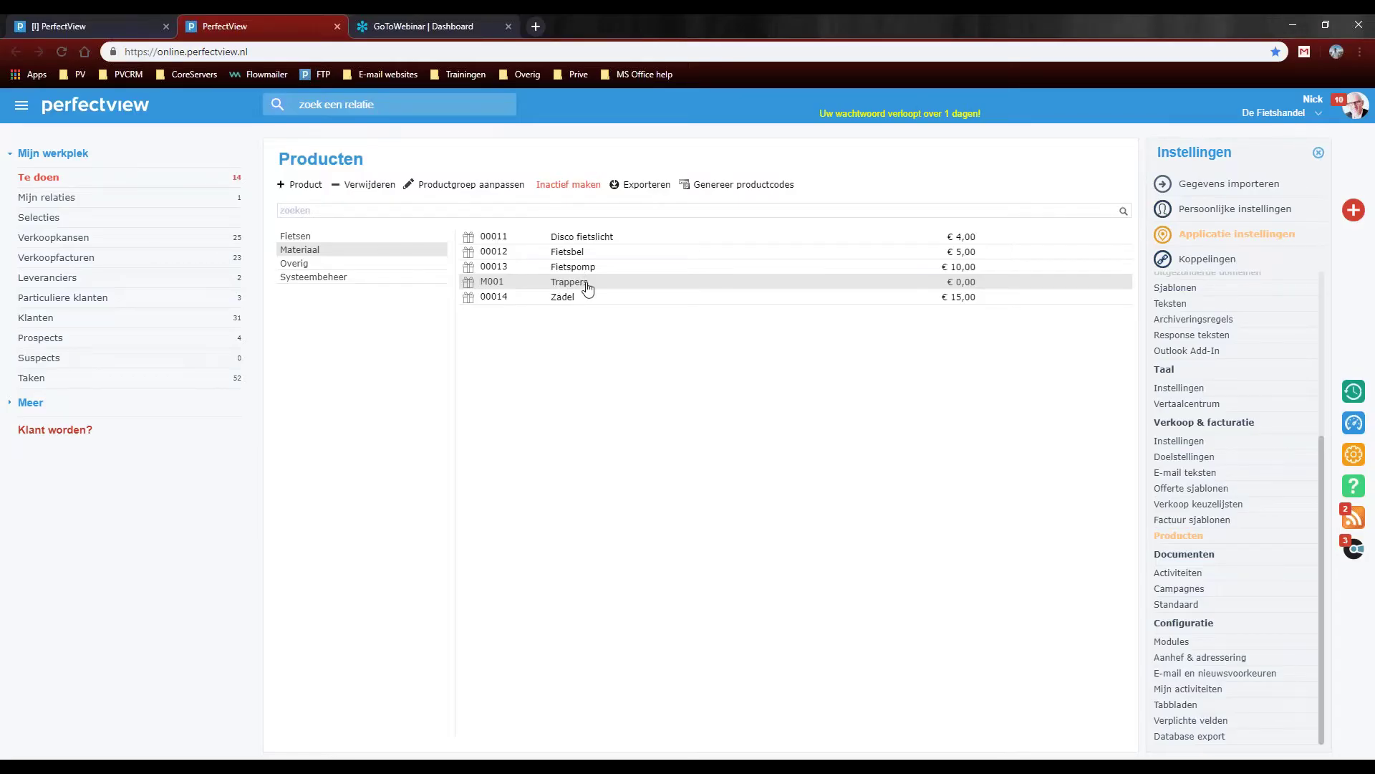
{"action": "left_click", "coordinate": [587, 287]}
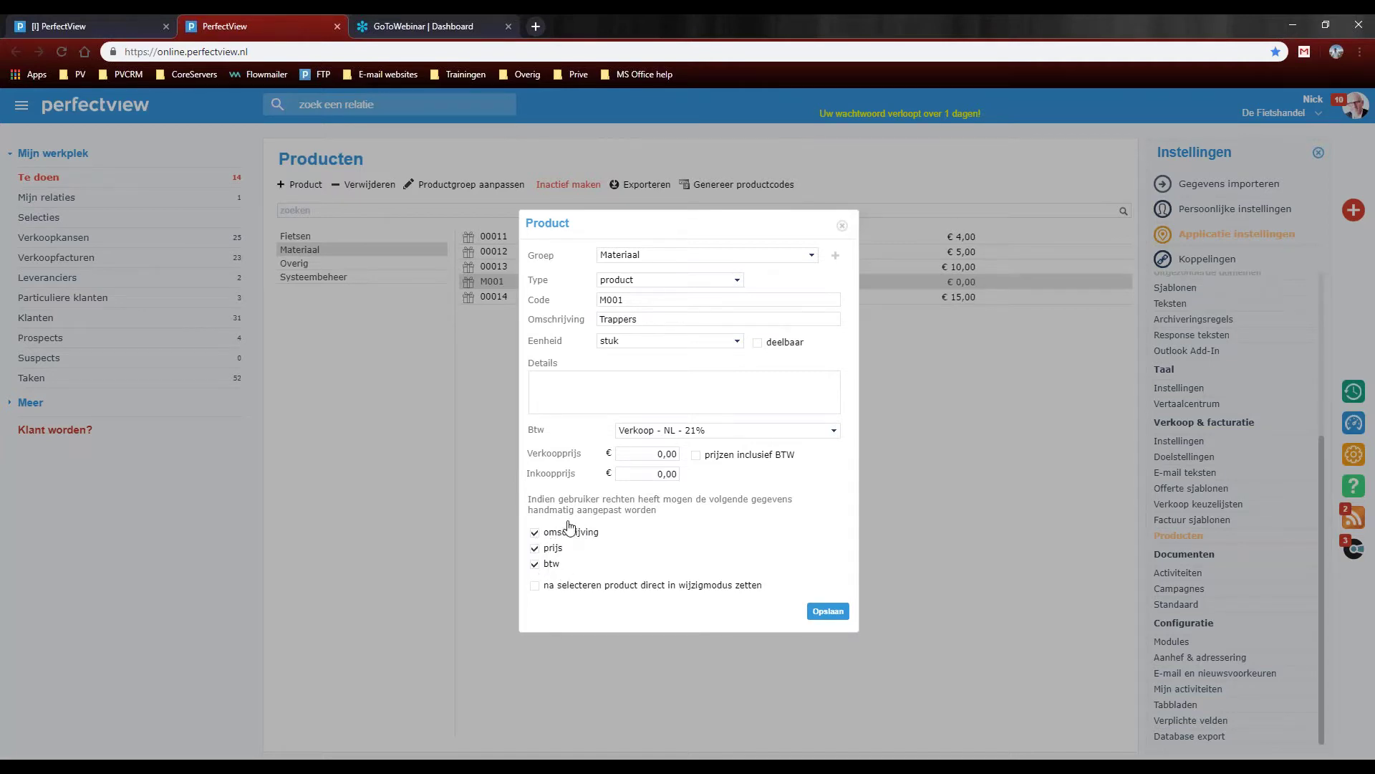
{"action": "left_click", "coordinate": [434, 755]}
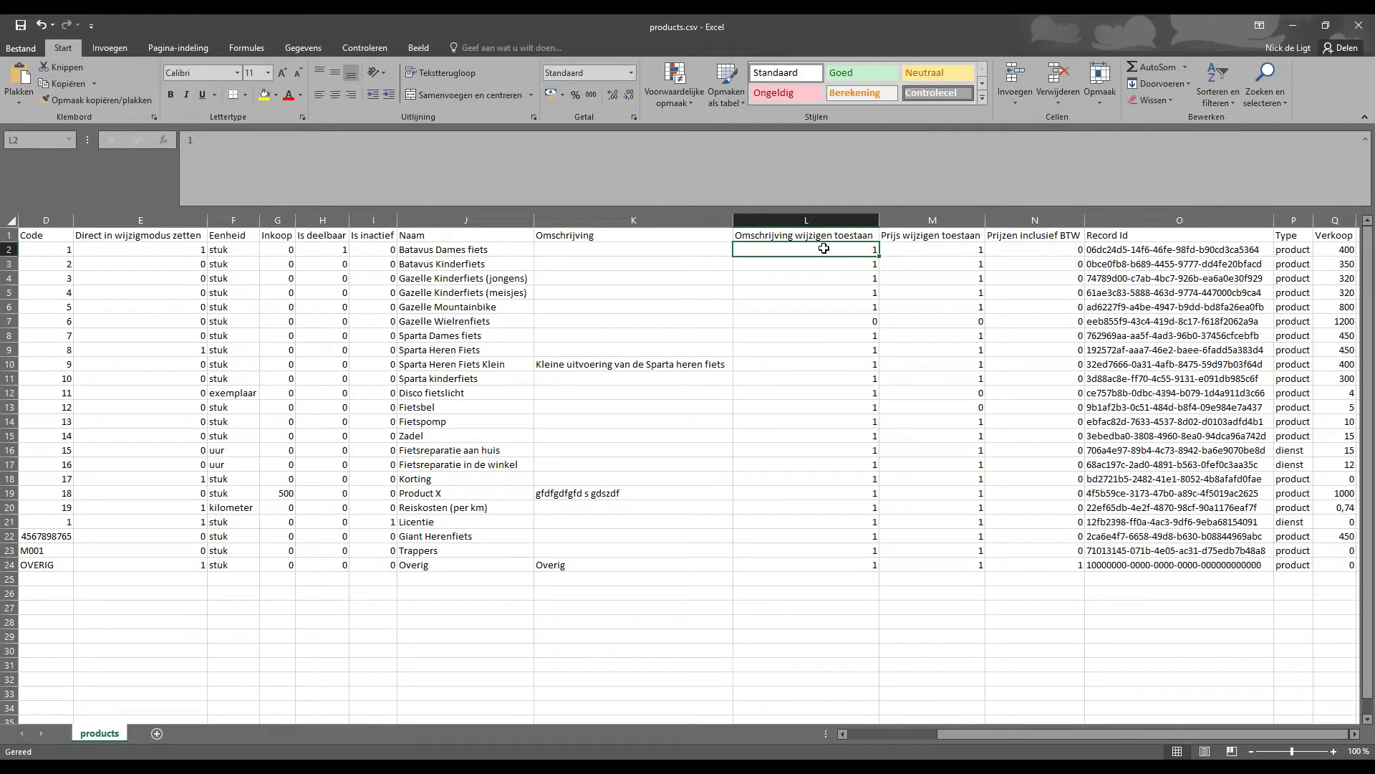
Compare the Omschrijving wijzigen toestaan values of the Batavus Dames fiets, Gazelle Kinderfiets (meisjes) and Gazelle Wielrenfiets rows.
{"action": "left_click", "coordinate": [834, 322]}
{"action": "left_click", "coordinate": [839, 249]}
{"action": "left_click", "coordinate": [842, 323]}
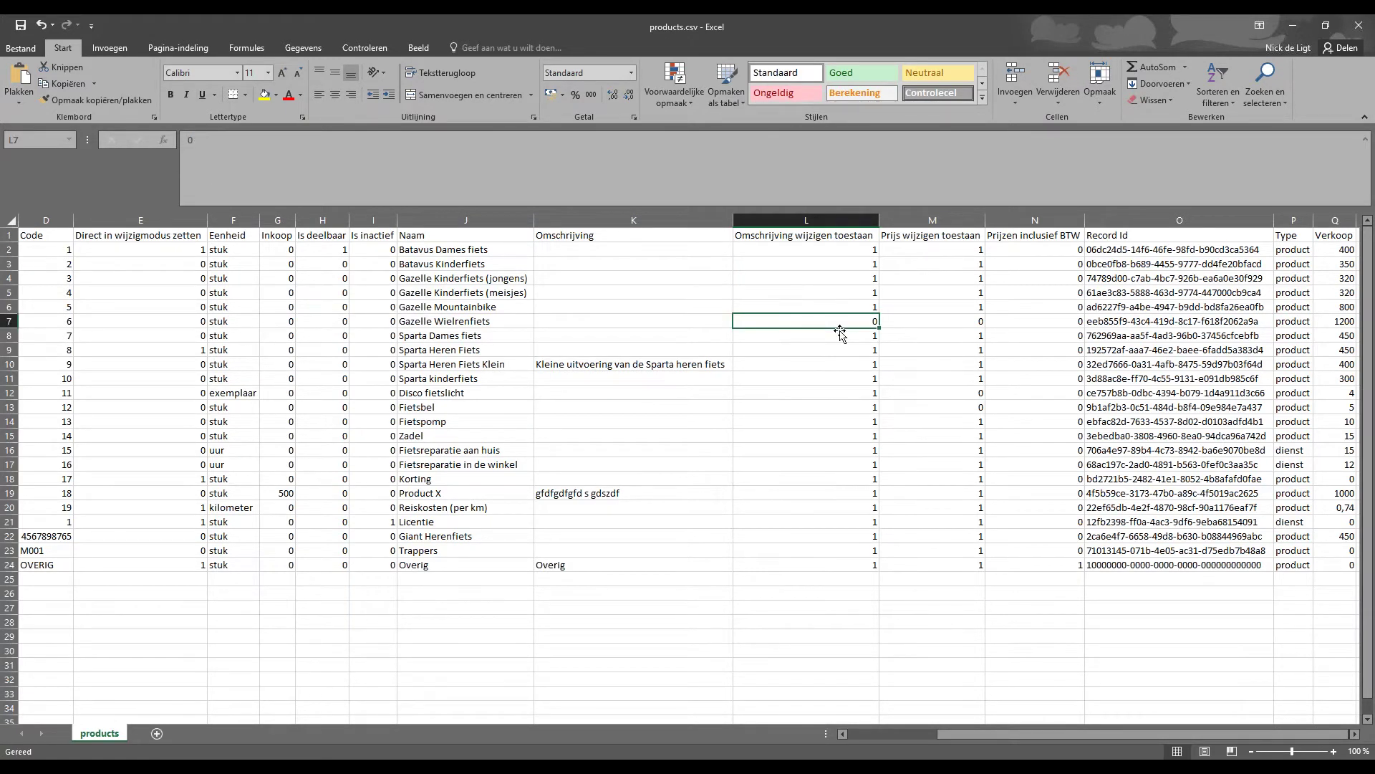
{"action": "left_click", "coordinate": [825, 293]}
{"action": "left_click", "coordinate": [832, 320]}
Examine the Record Id, Type and Verkoop columns of the products sheet, including the dienst and product types, and return to the first columns.
{"action": "left_click", "coordinate": [1212, 236]}
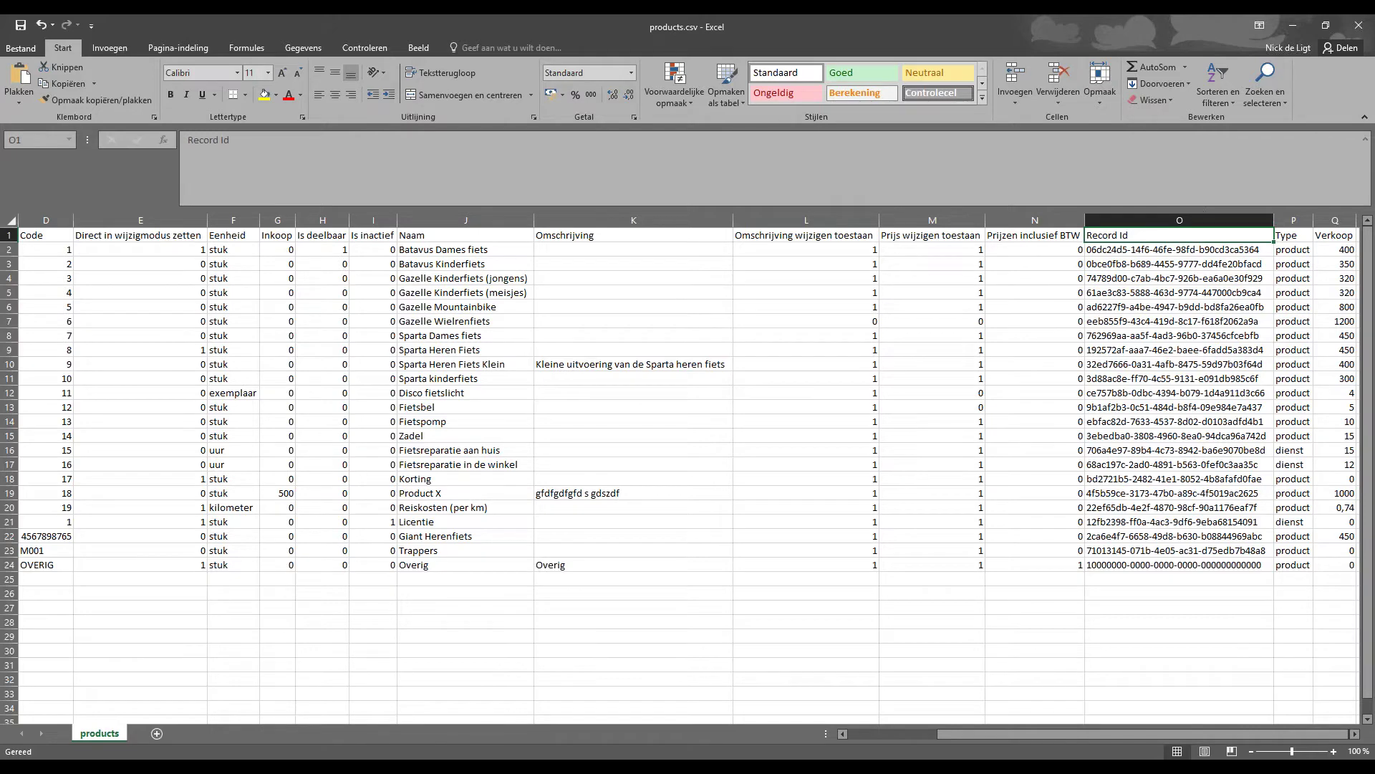
{"action": "left_click", "coordinate": [1217, 216]}
{"action": "left_click", "coordinate": [1114, 462]}
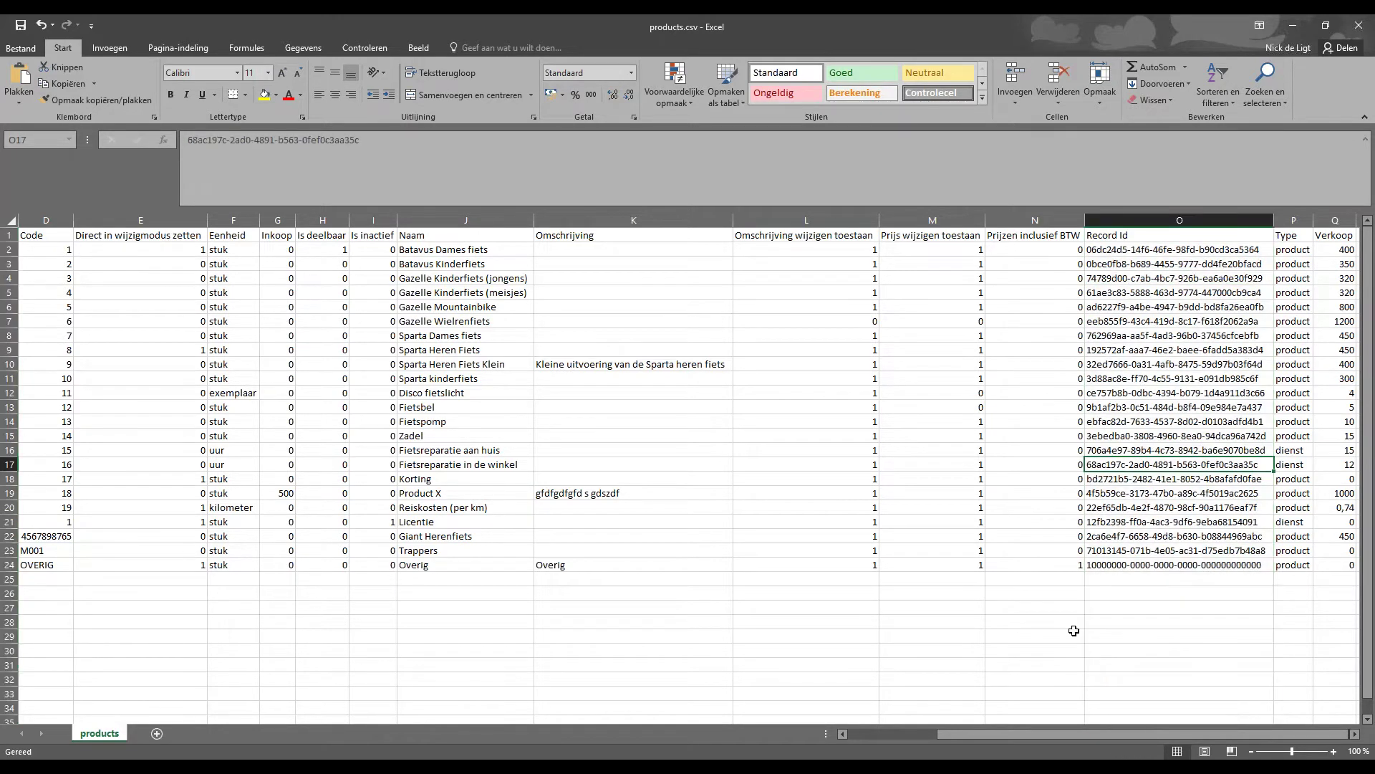
{"action": "left_click_drag", "start_coordinate": [1078, 736], "coordinate": [1089, 738]}
{"action": "left_click", "coordinate": [1294, 253]}
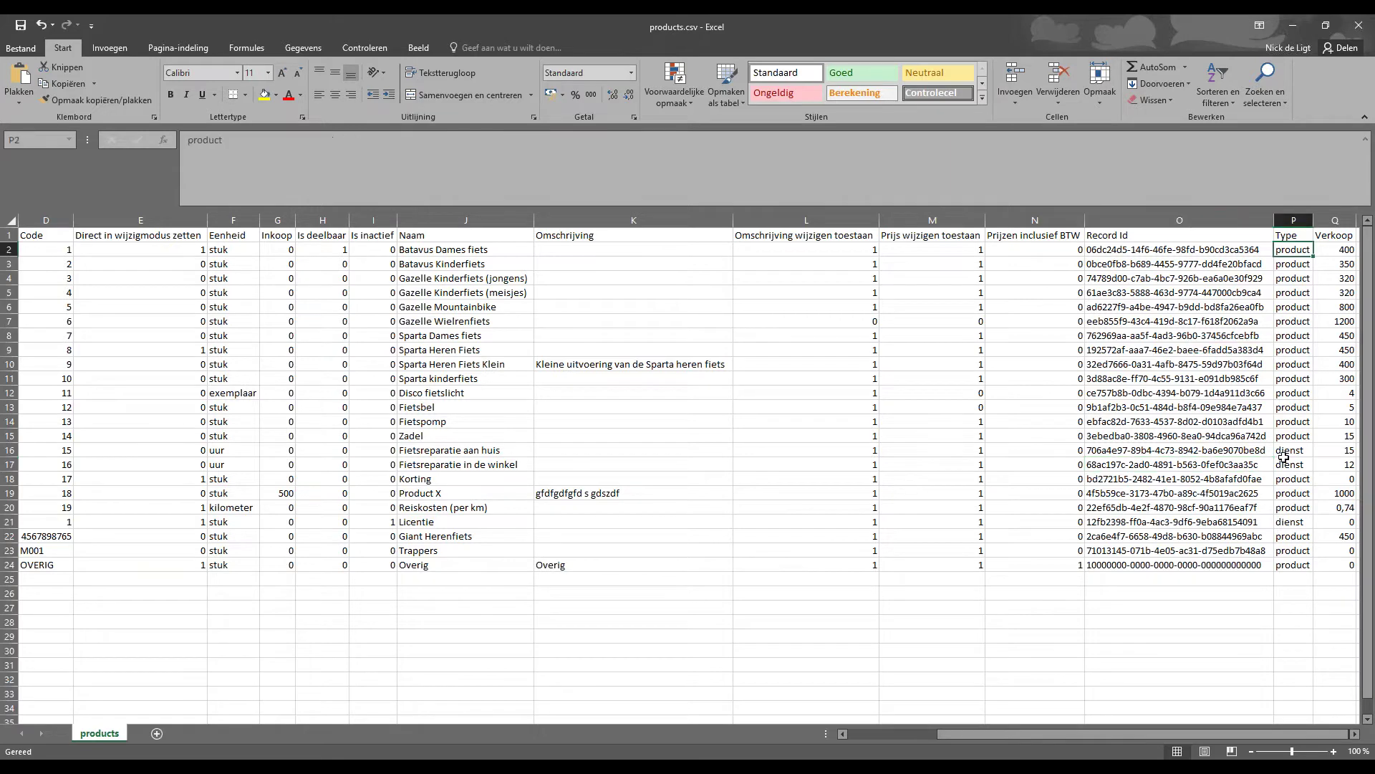
{"action": "left_click", "coordinate": [1284, 453]}
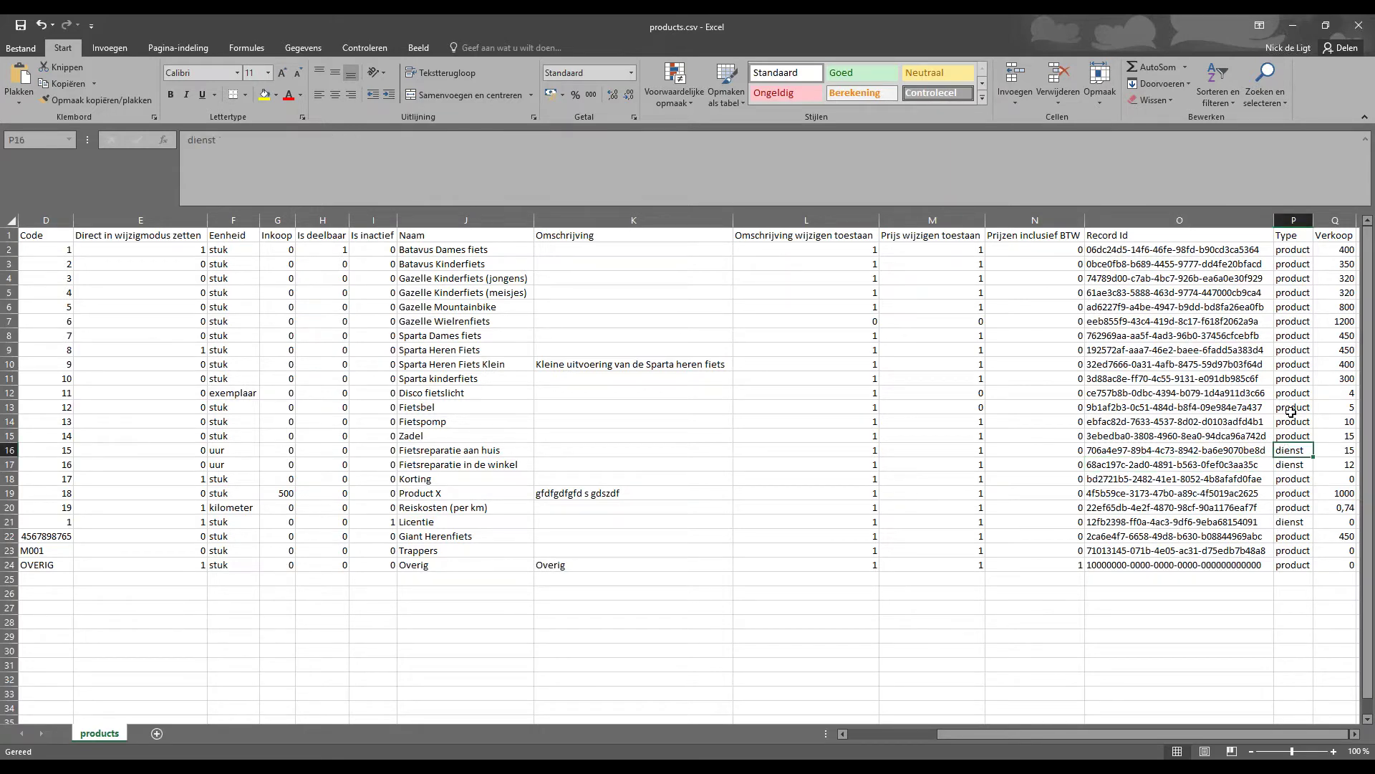
{"action": "left_click", "coordinate": [1334, 306]}
{"action": "left_click_drag", "start_coordinate": [1033, 733], "coordinate": [1036, 734]}
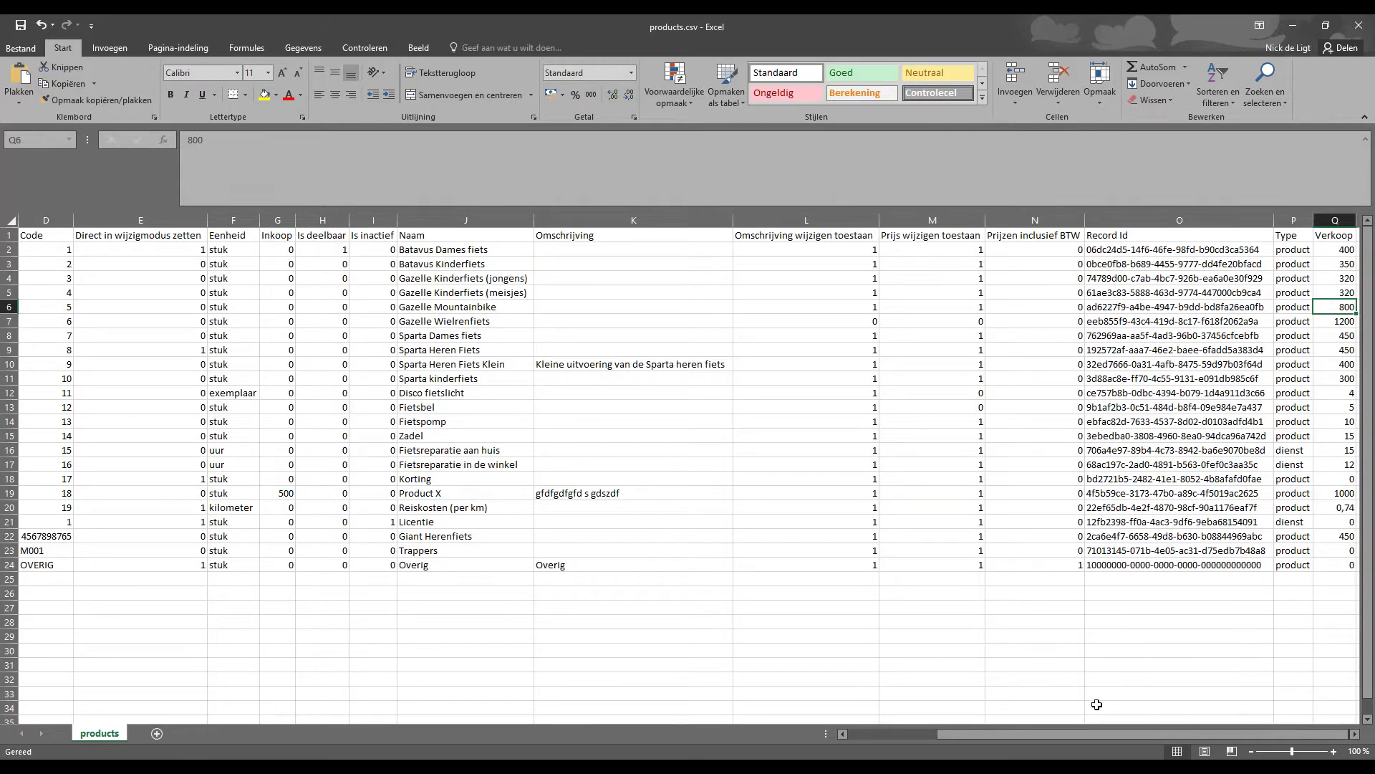
{"action": "left_click_drag", "start_coordinate": [1080, 731], "coordinate": [952, 731]}
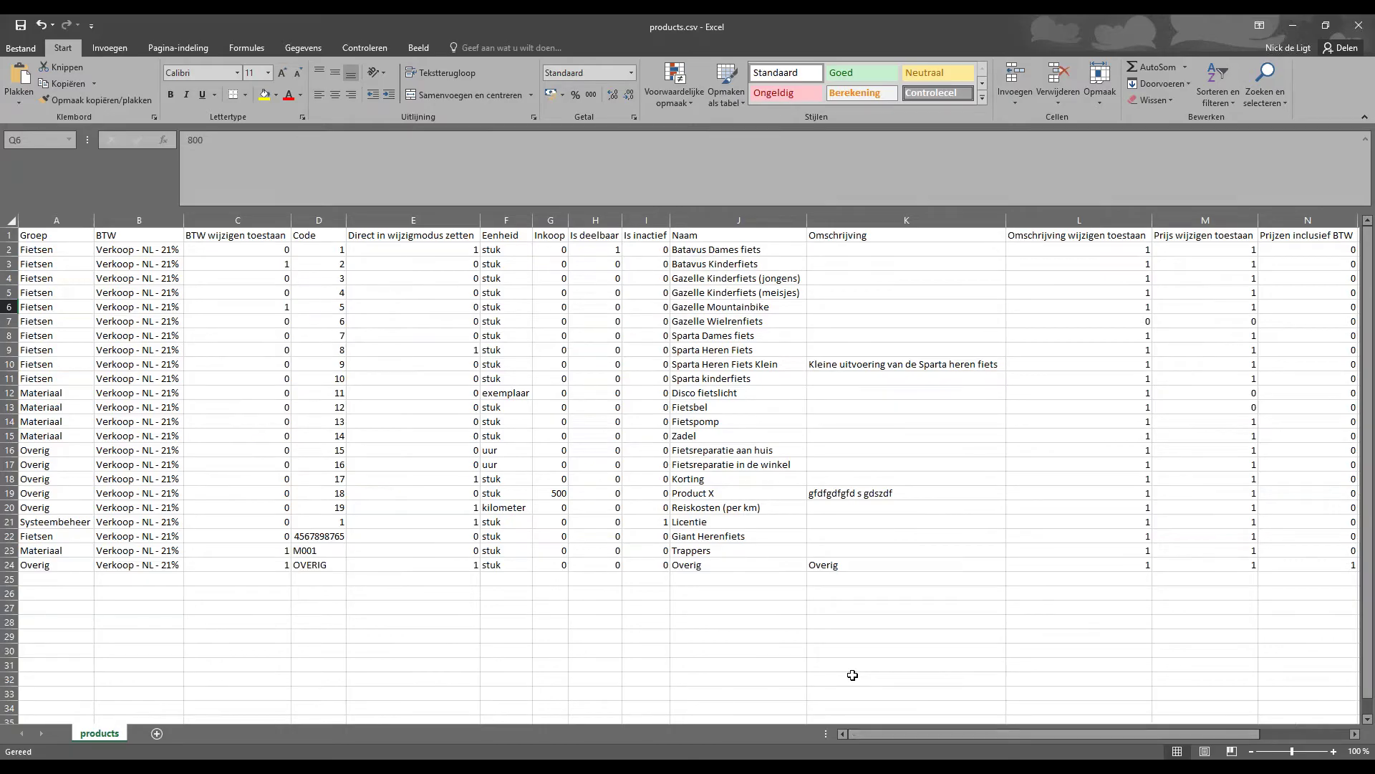
Switch to PerfectView, close the Trappers product's details and create a new import definition for Producten.
{"action": "left_click", "coordinate": [229, 768]}
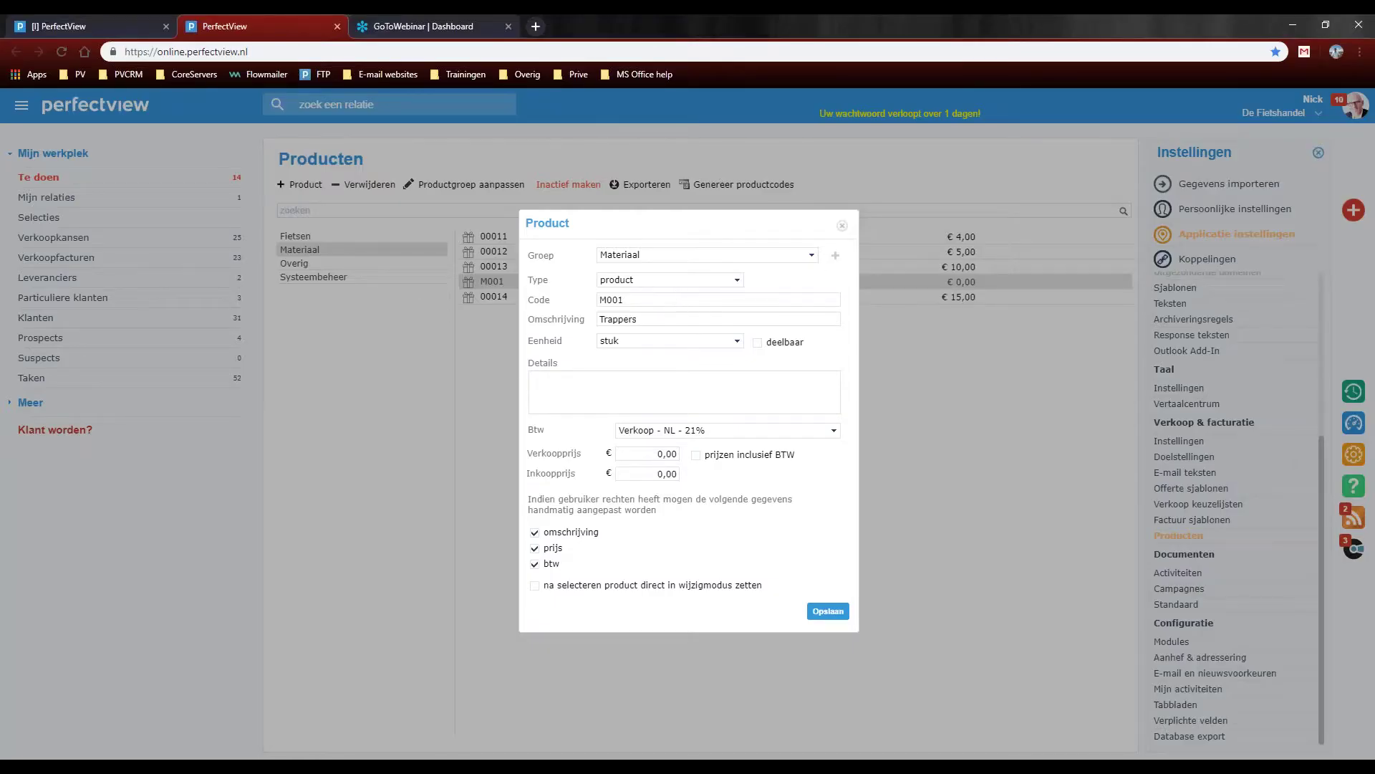
{"action": "left_click", "coordinate": [843, 227]}
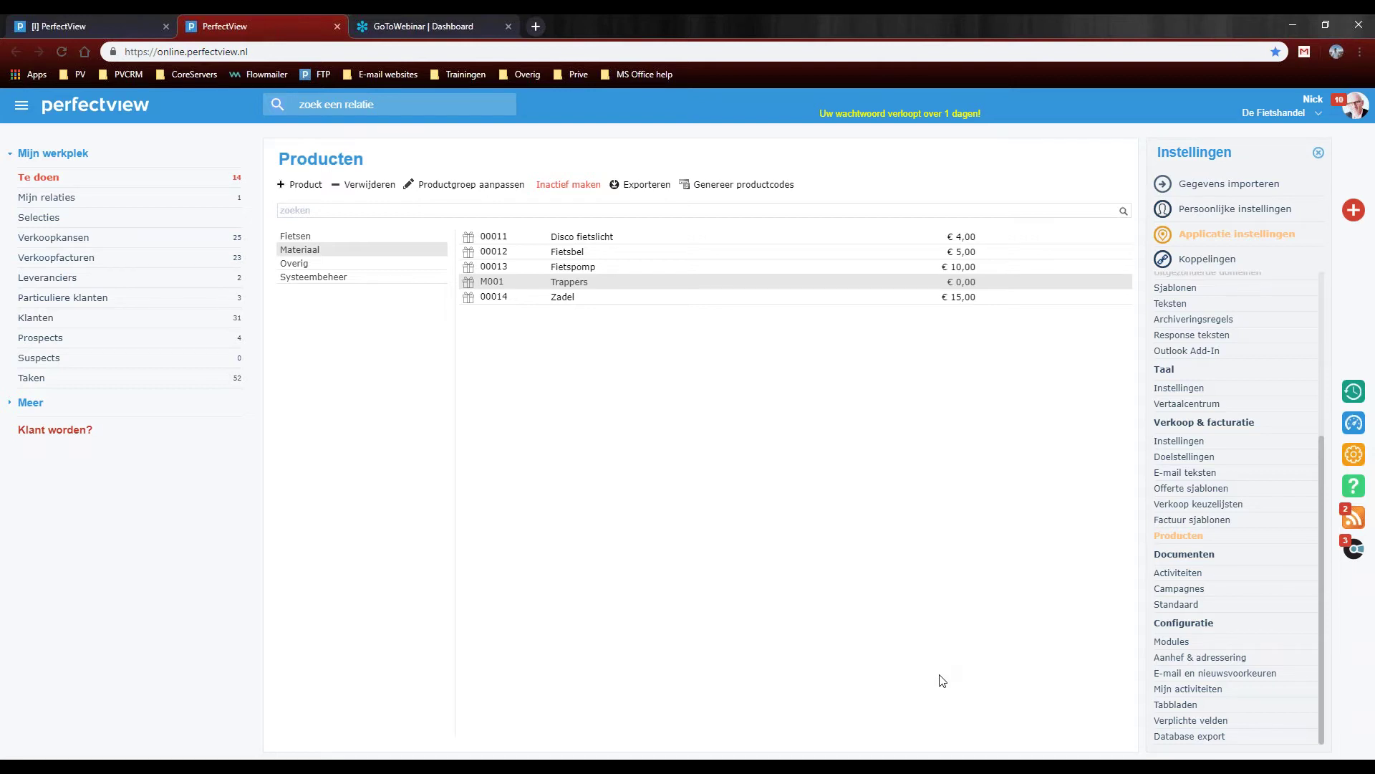
{"action": "mouse_move", "coordinate": [438, 766]}
{"action": "left_click", "coordinate": [1261, 192]}
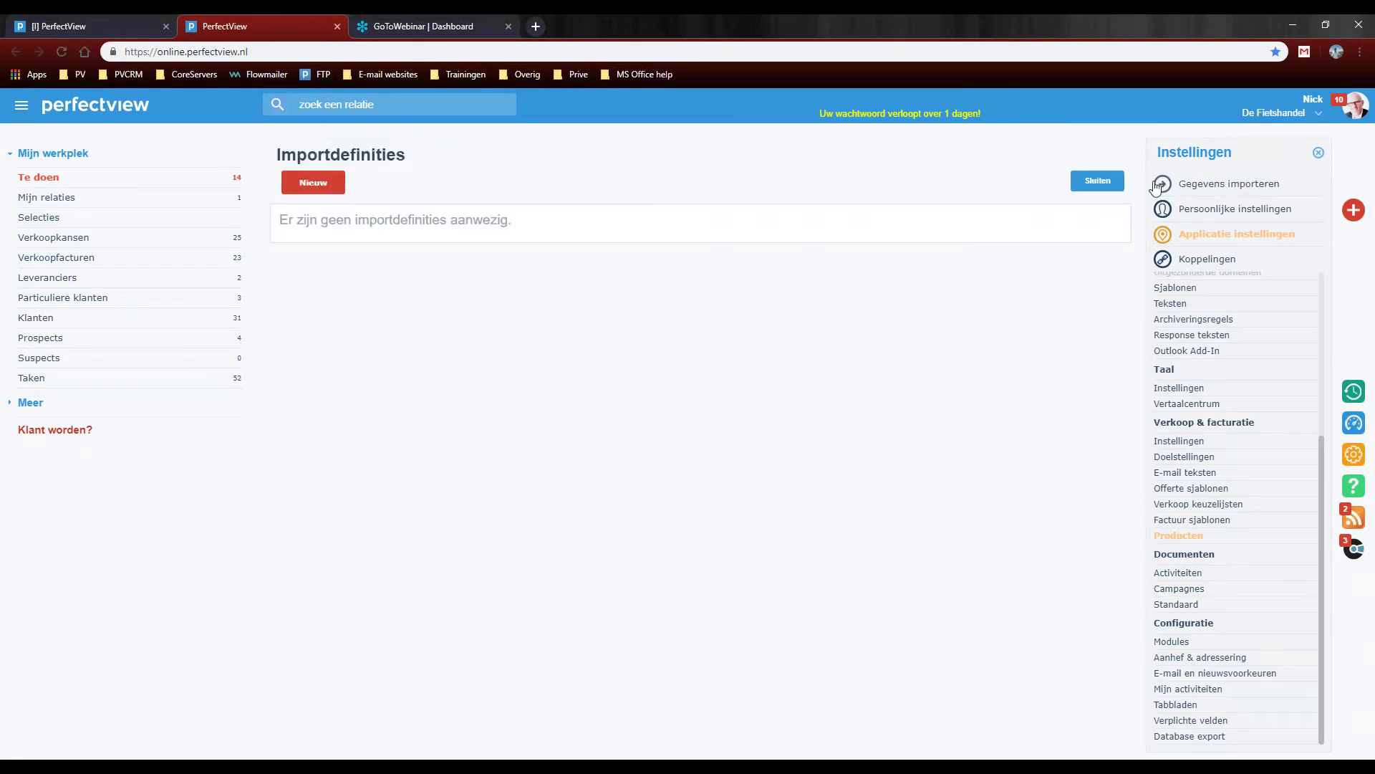
{"action": "left_click", "coordinate": [324, 184]}
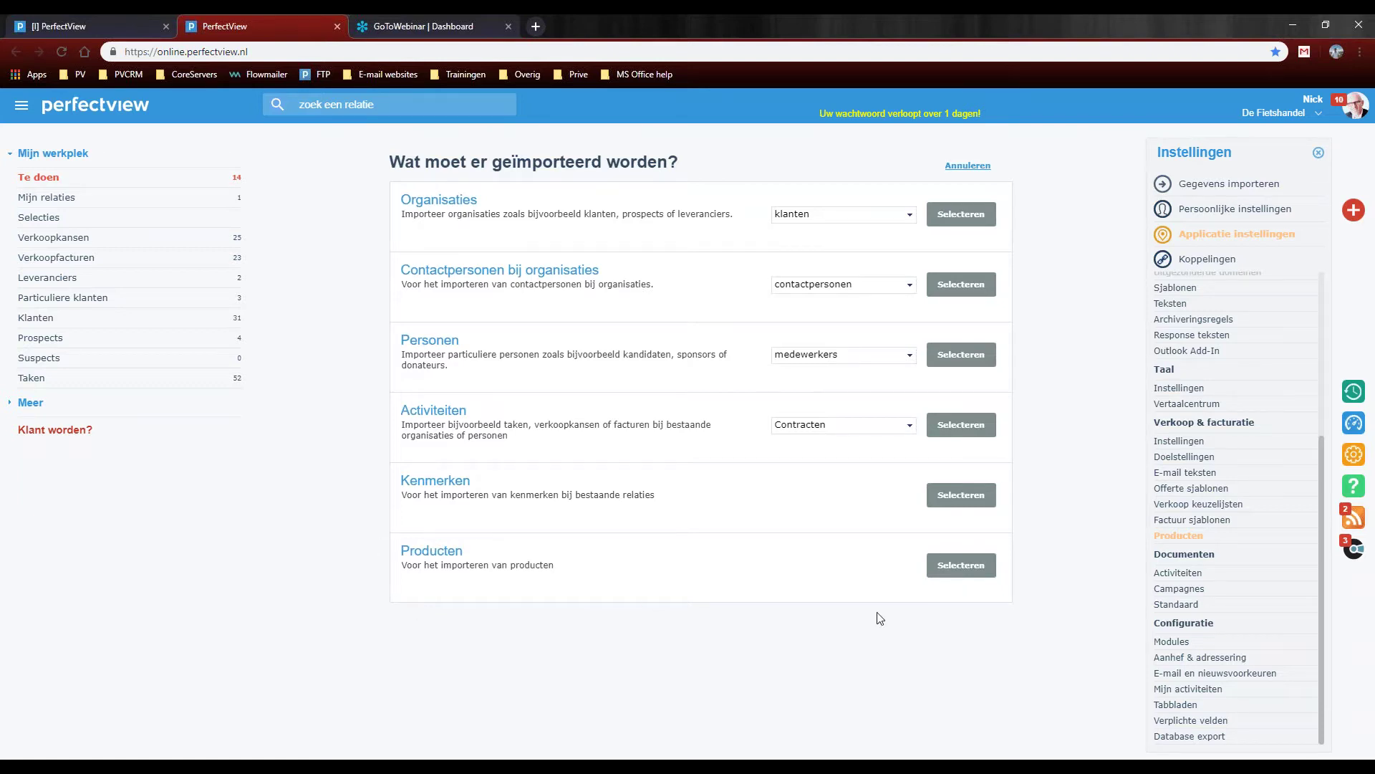
{"action": "left_click", "coordinate": [960, 573]}
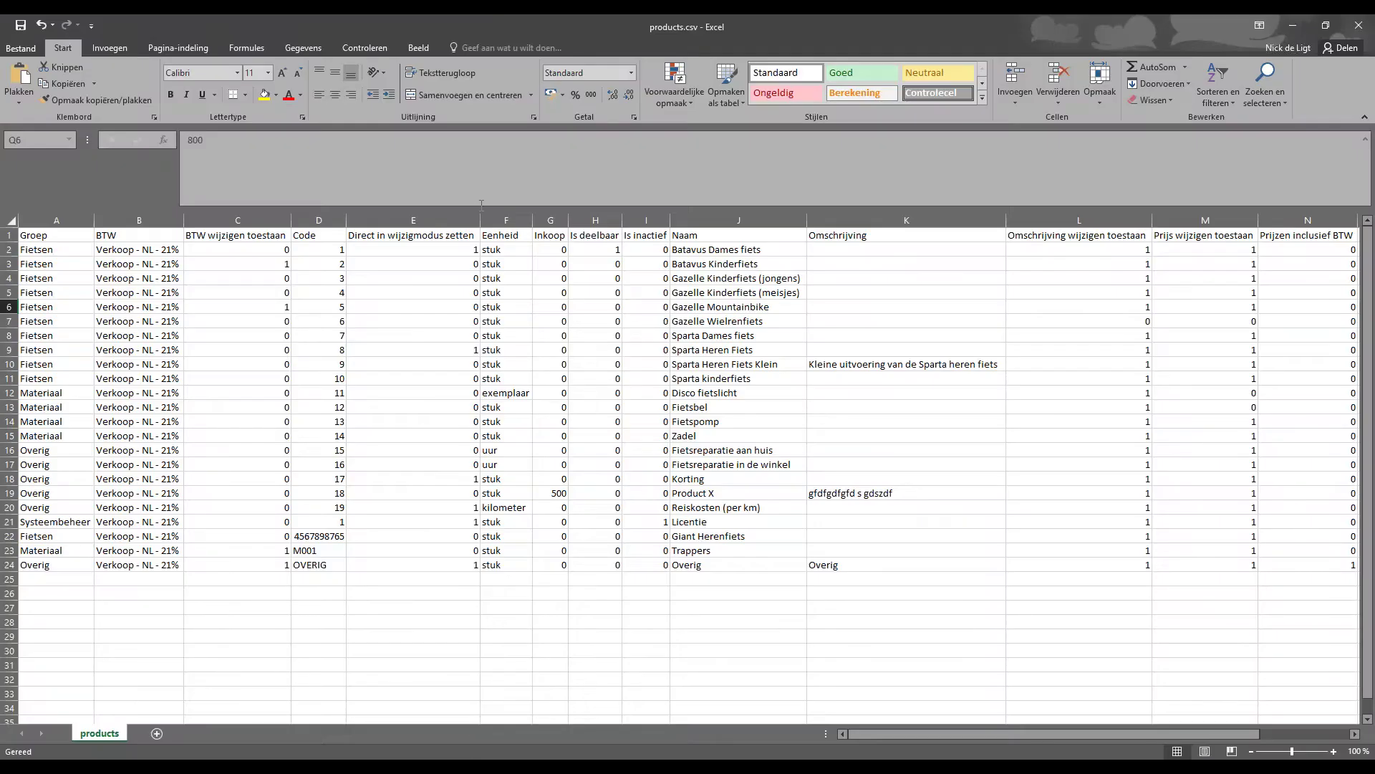
Upload products.csv from the Downloads folder as the product import file in PerfectView.
{"action": "left_click", "coordinate": [1302, 21]}
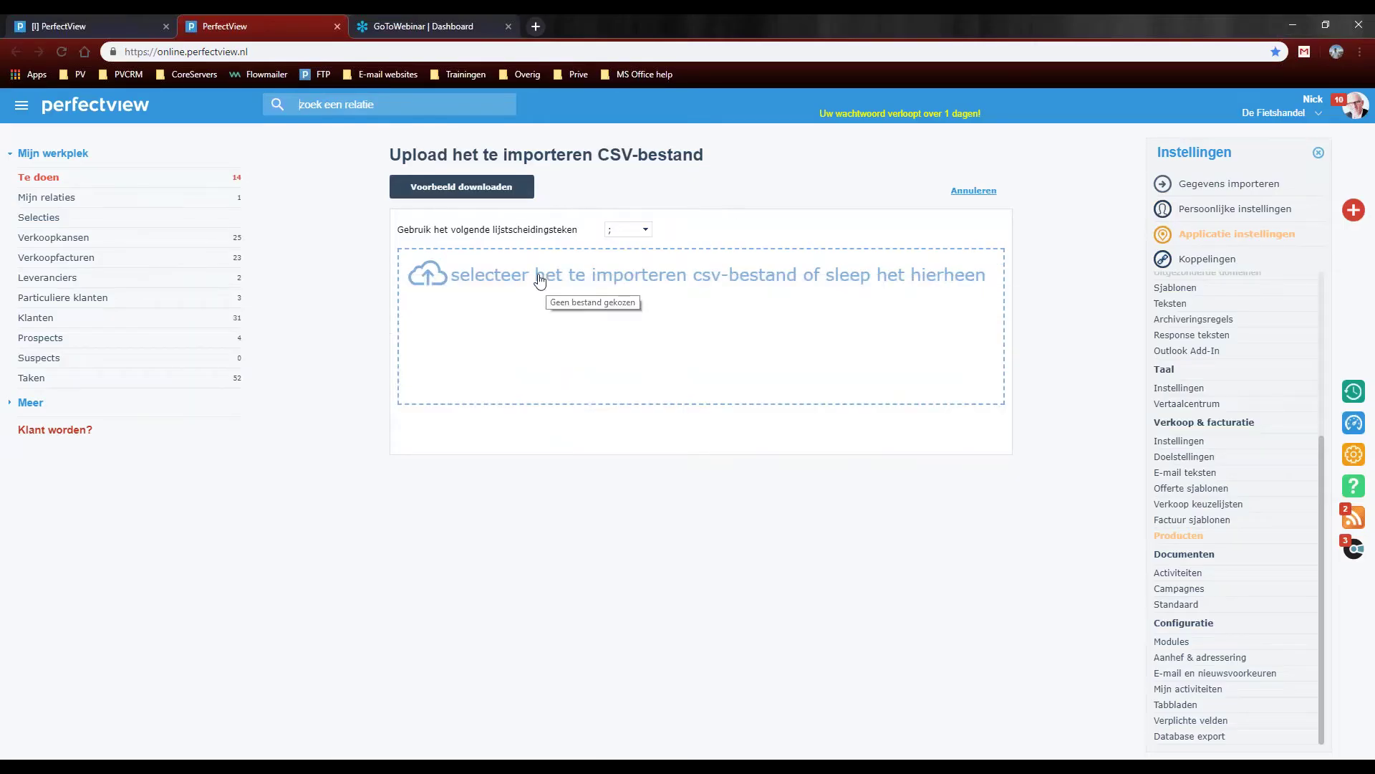
{"action": "left_click", "coordinate": [540, 279]}
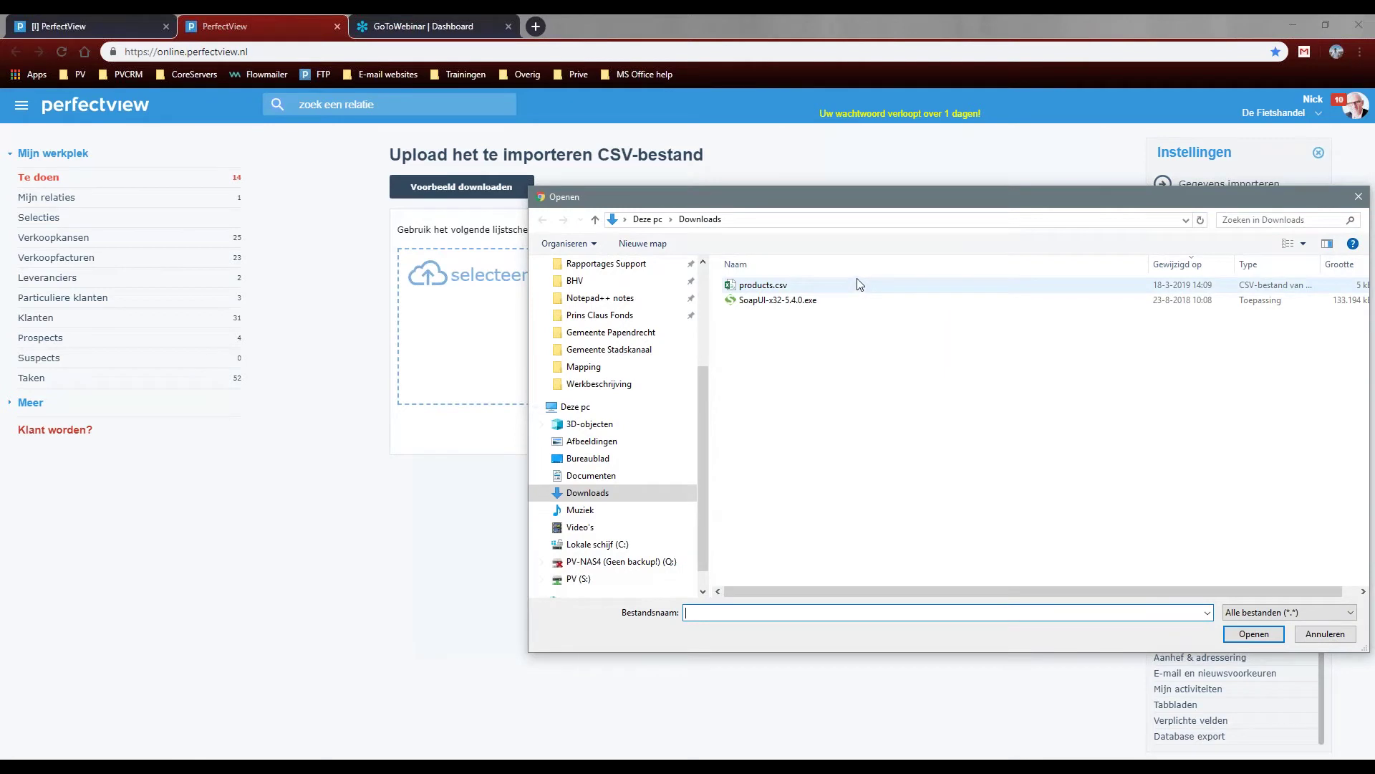
{"action": "double_click", "coordinate": [770, 285]}
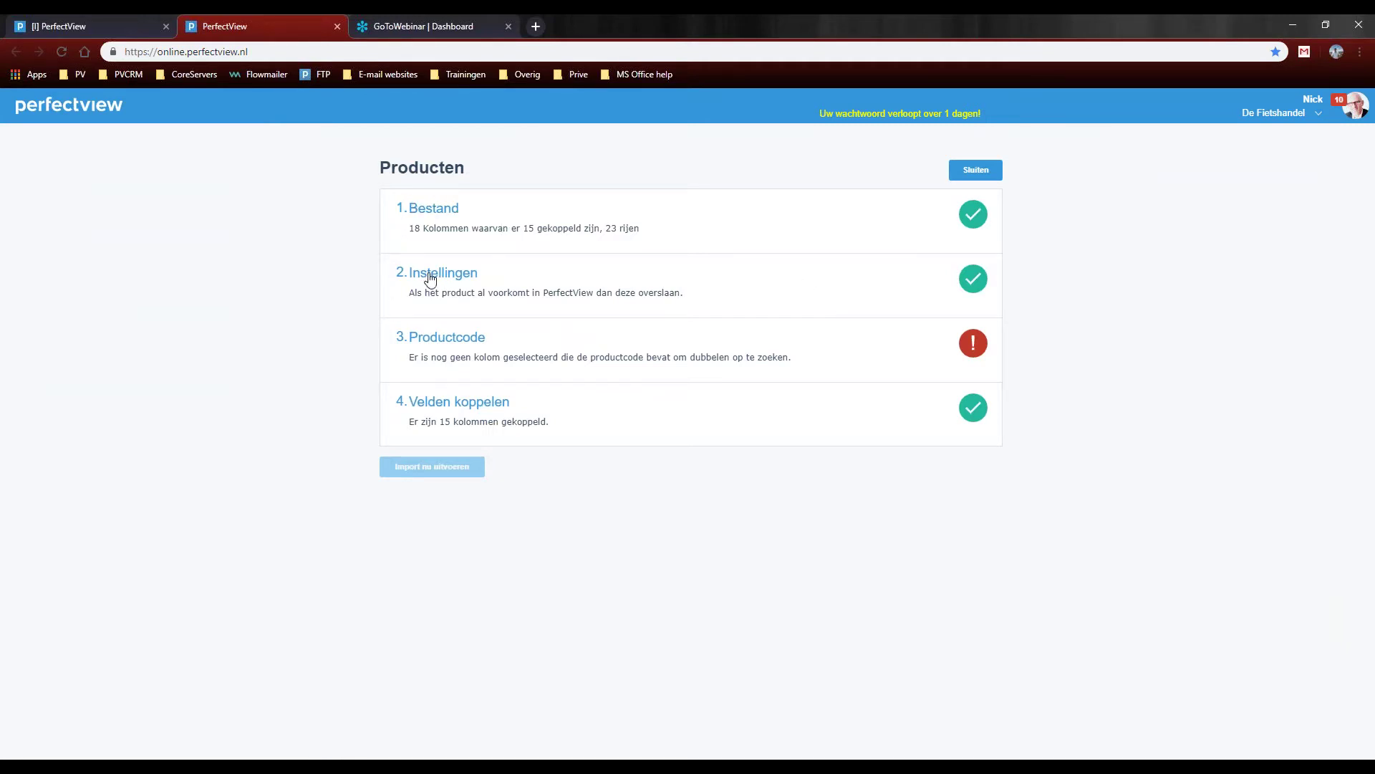
Name the import "Producten prijswijzigingen", have existing products overwritten (overschrijven) and enable verkoopregels bijwerken in activiteiten.
{"action": "left_click", "coordinate": [459, 276]}
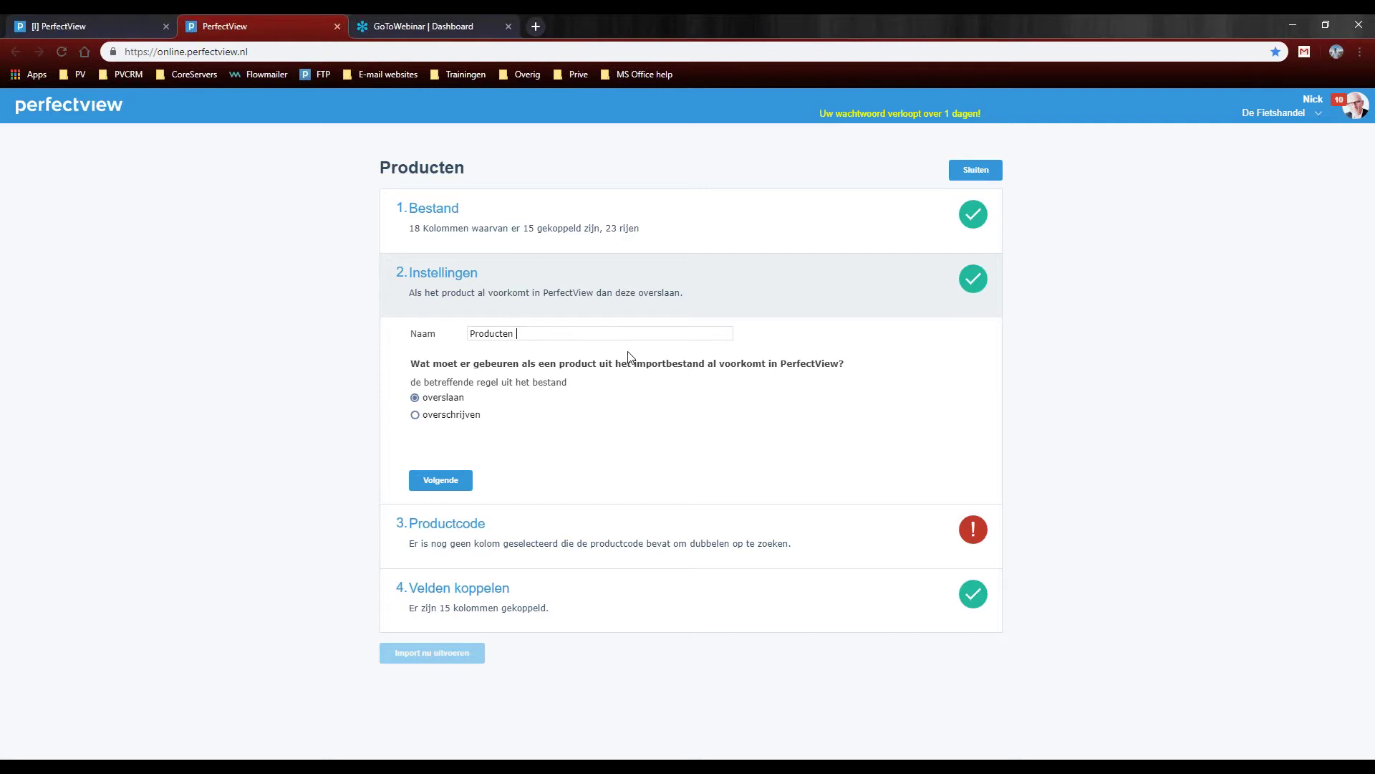
{"action": "type", "text": "zigingen"}
{"action": "left_click", "coordinate": [438, 419]}
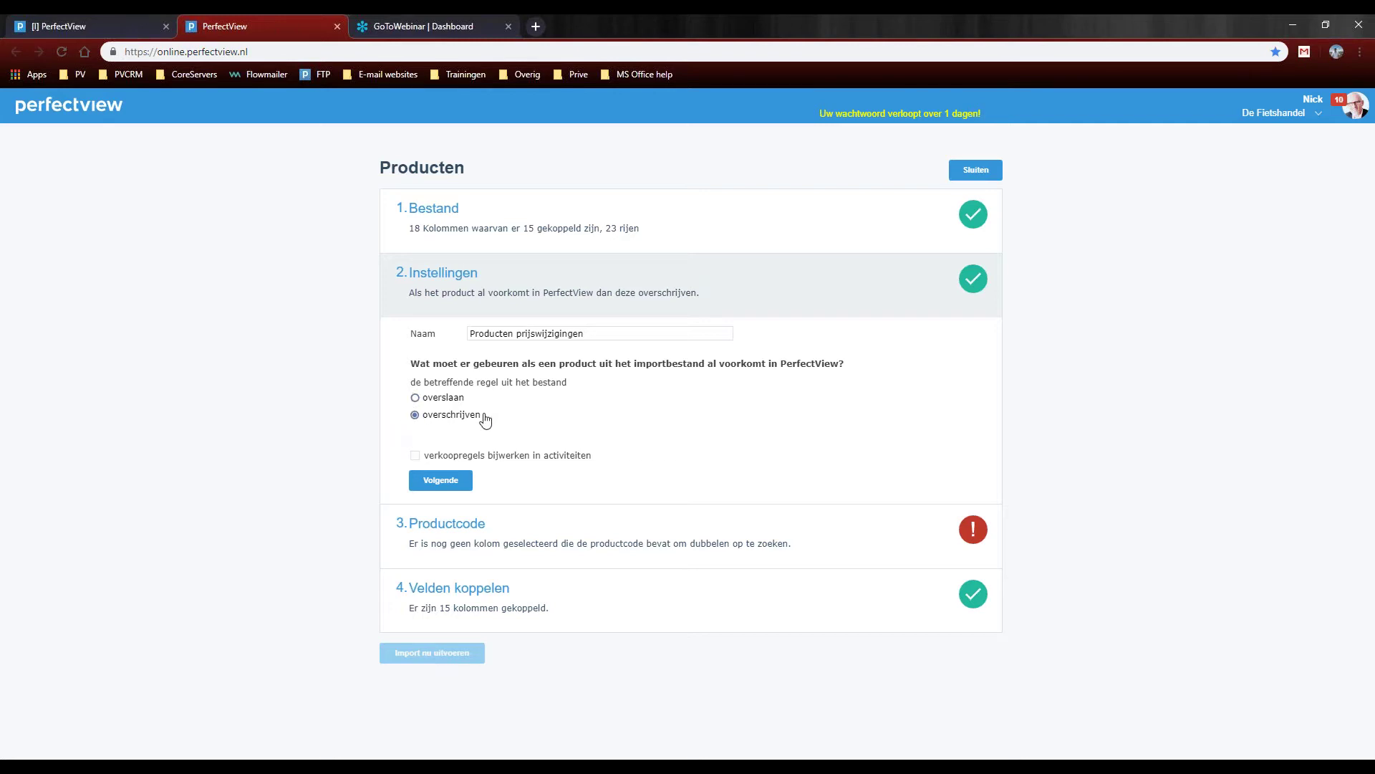
{"action": "left_click", "coordinate": [515, 460]}
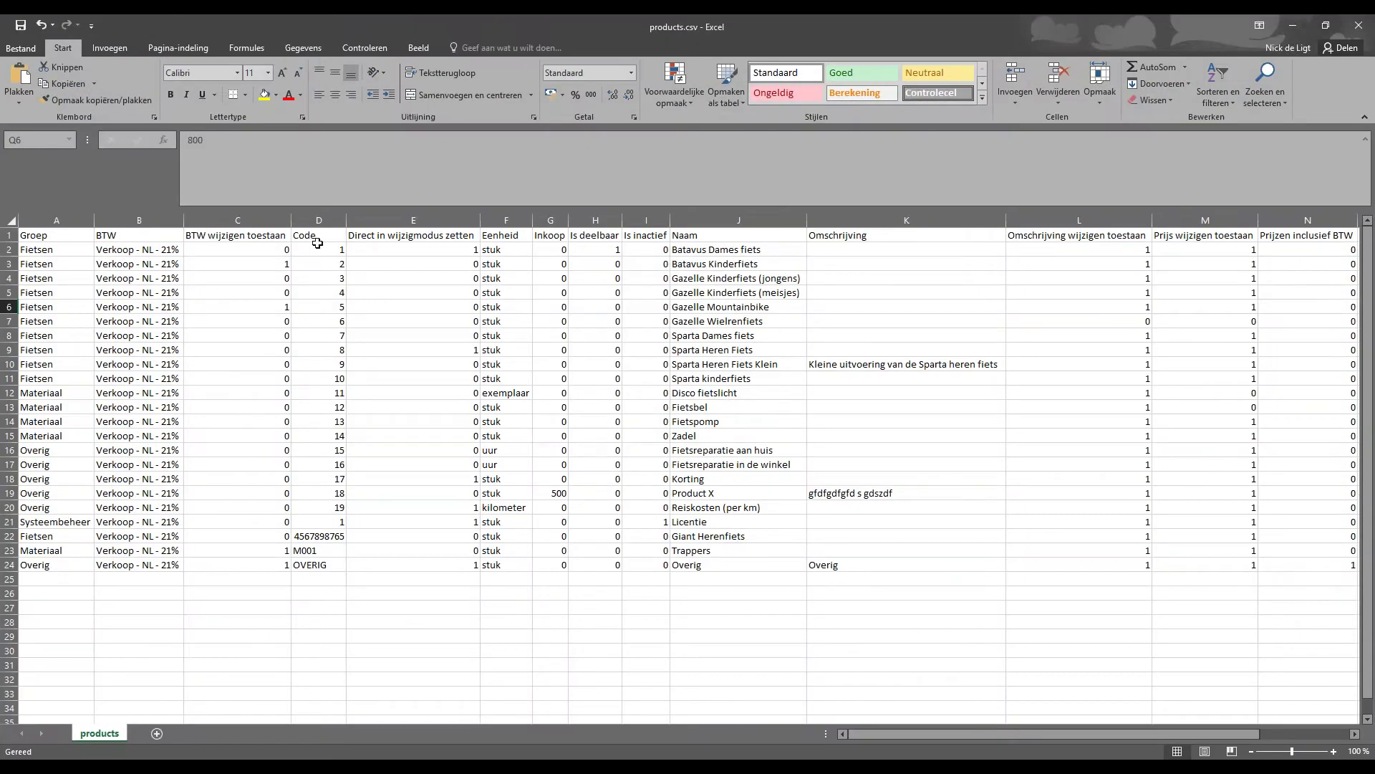
Check the Naam and Verkoop values of the Batavus Dames fiets in products.csv in Excel, and return to the import in PerfectView.
{"action": "left_click", "coordinate": [789, 245]}
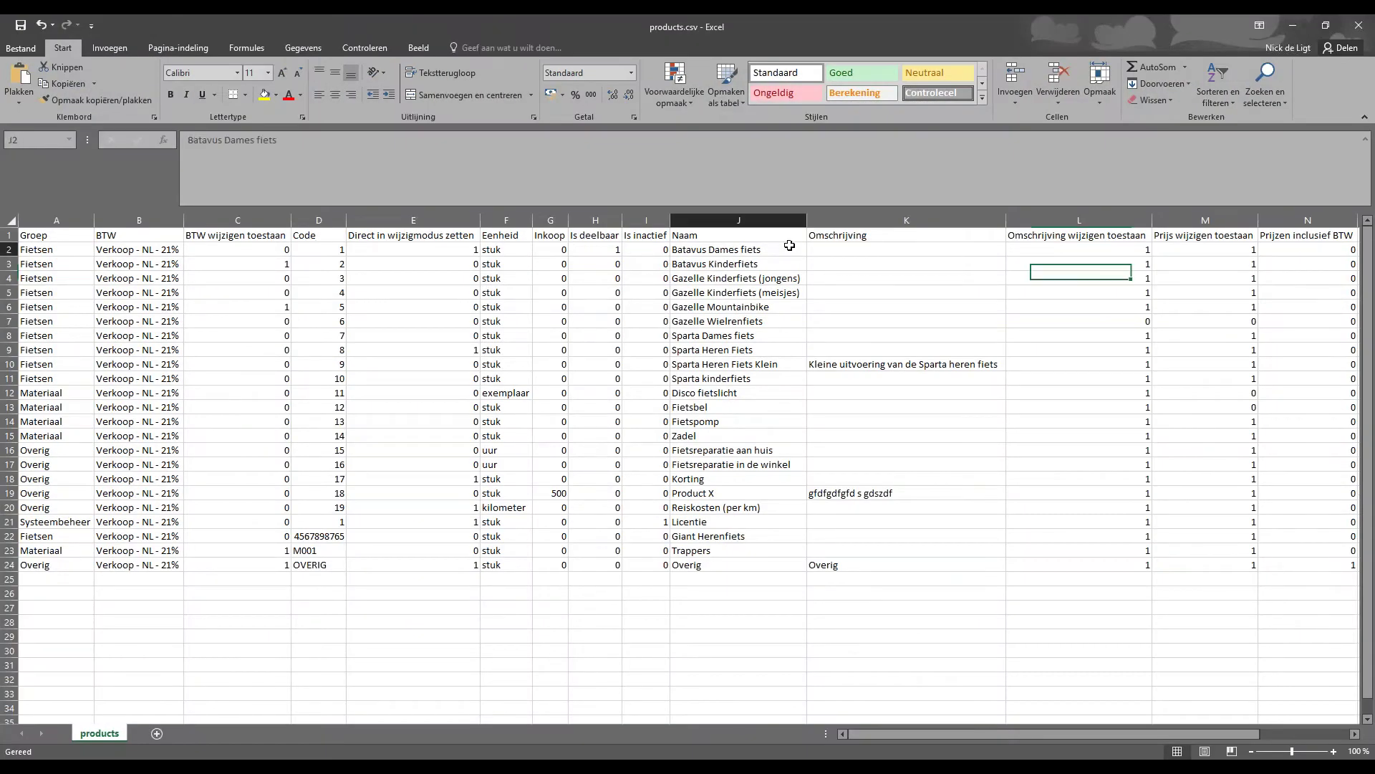
{"action": "left_click_drag", "start_coordinate": [1161, 734], "coordinate": [1250, 734]}
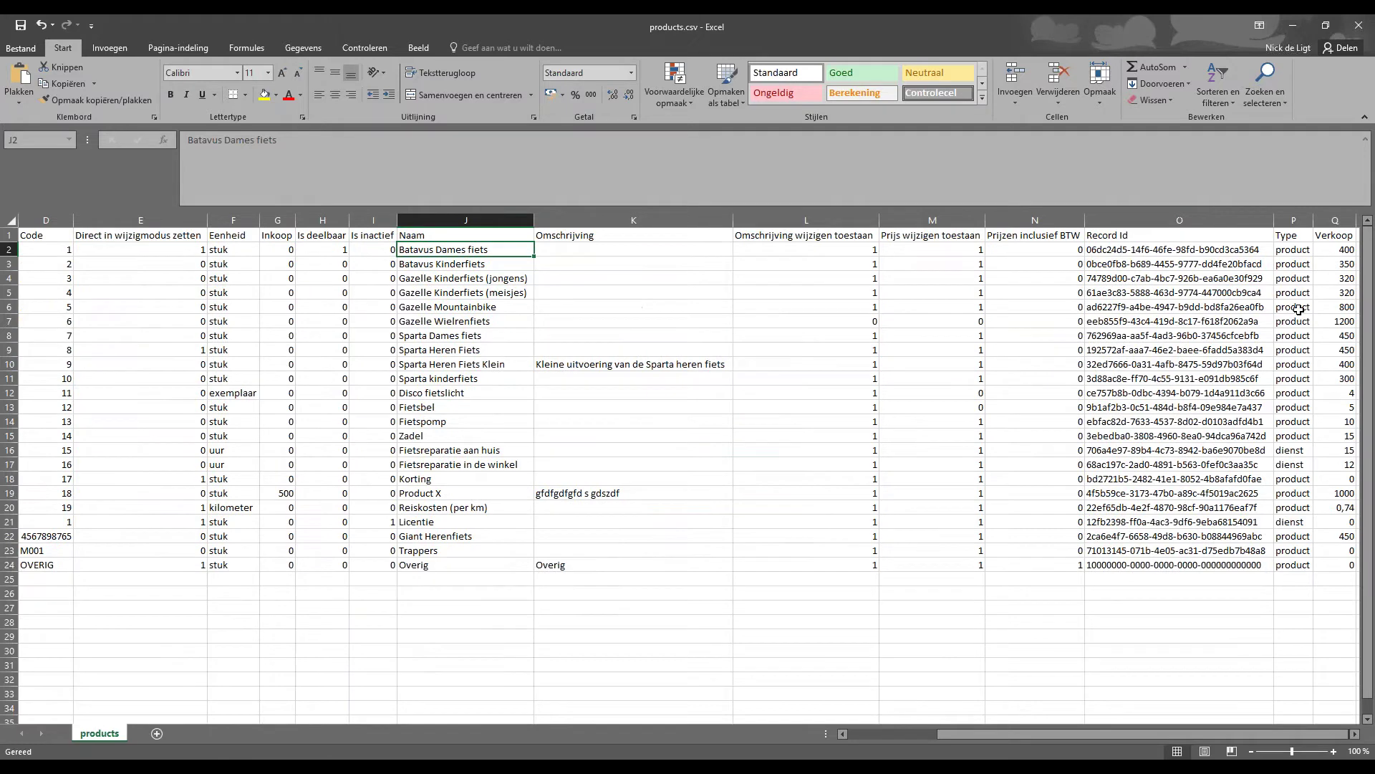
{"action": "left_click", "coordinate": [1333, 256]}
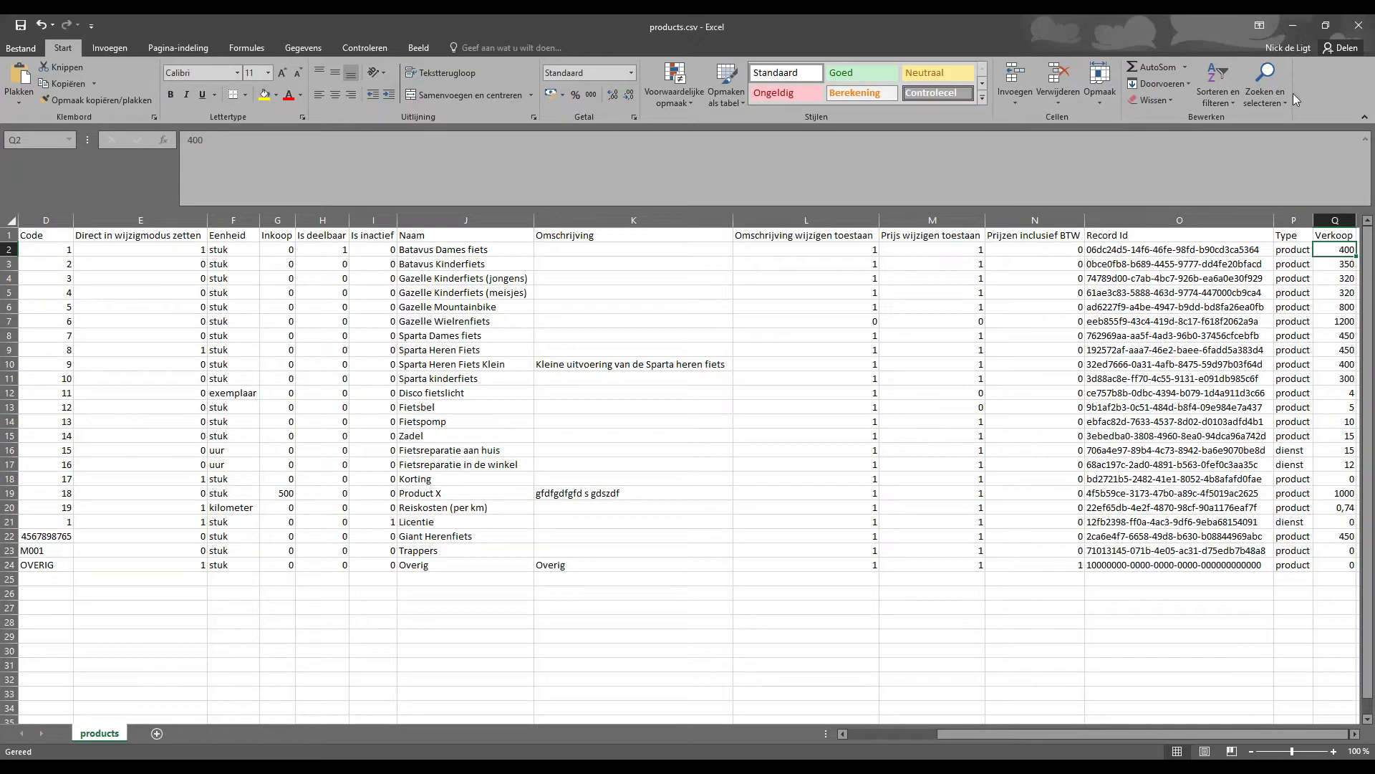
{"action": "left_click", "coordinate": [1293, 25]}
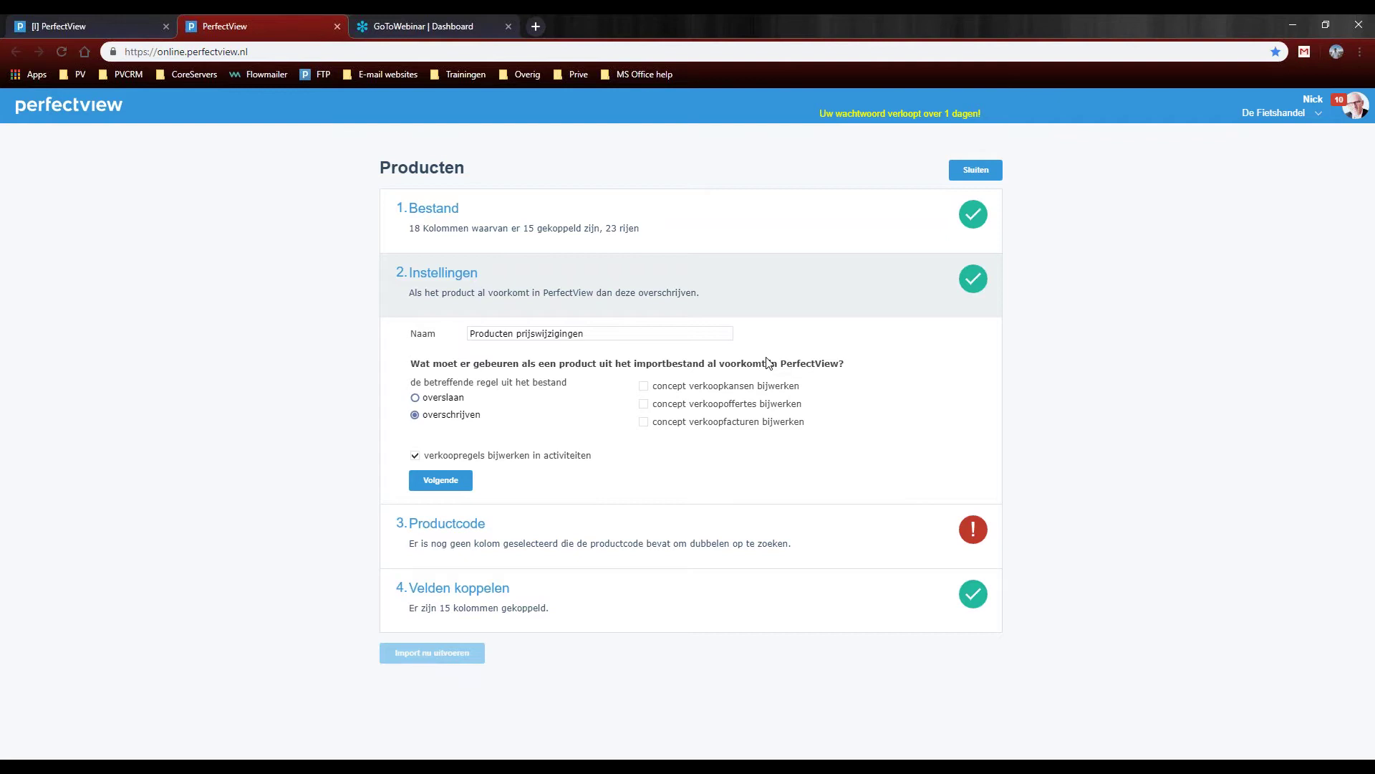
Enable updating of concept verkoopkansen, verkoopoffertes and verkoopfacturen, and proceed to the Productcode part of the import.
{"action": "left_click", "coordinate": [644, 389]}
{"action": "left_click", "coordinate": [645, 406]}
{"action": "left_click", "coordinate": [644, 424]}
{"action": "left_click", "coordinate": [454, 485]}
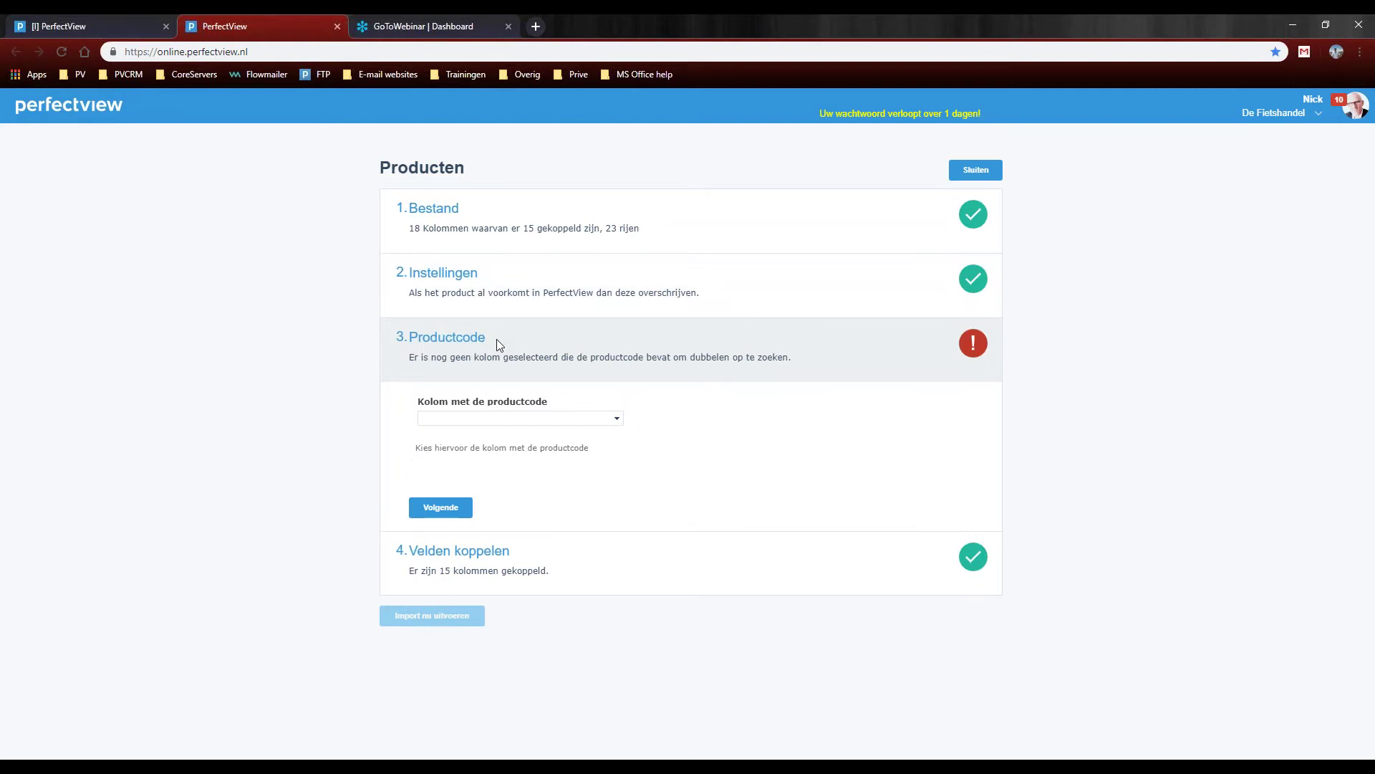
Set Code as the column with the product code, and check that column in products.csv in Excel before returning to PerfectView.
{"action": "left_click", "coordinate": [618, 421]}
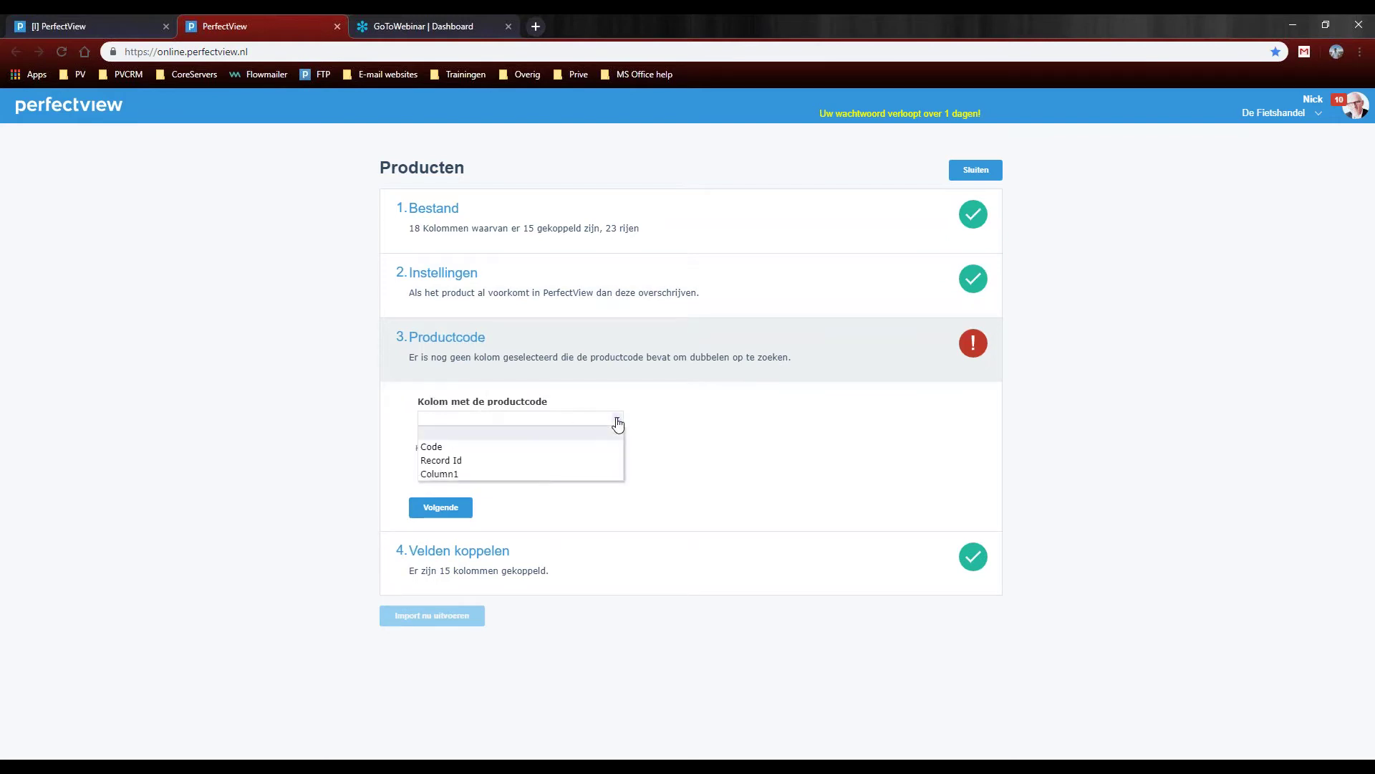
{"action": "left_click", "coordinate": [438, 451]}
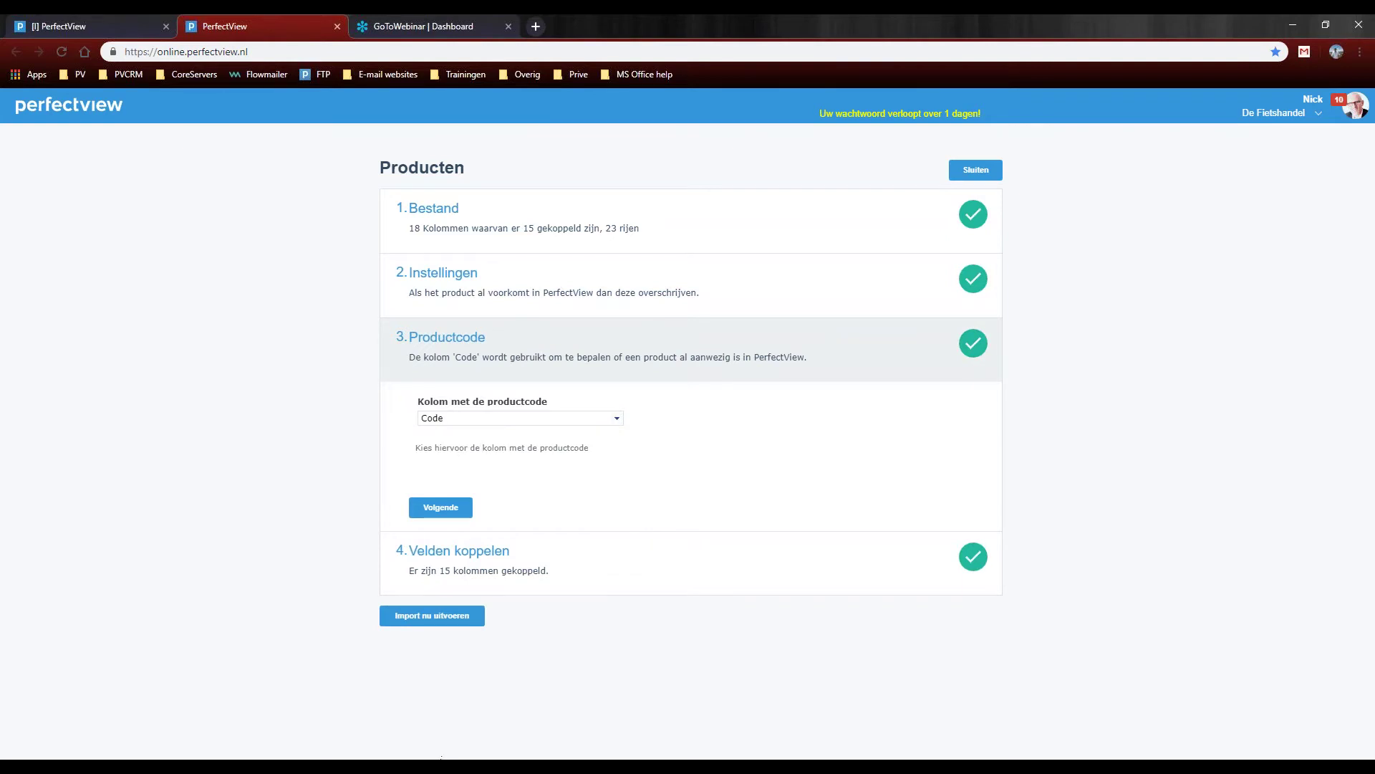
{"action": "left_click", "coordinate": [441, 758]}
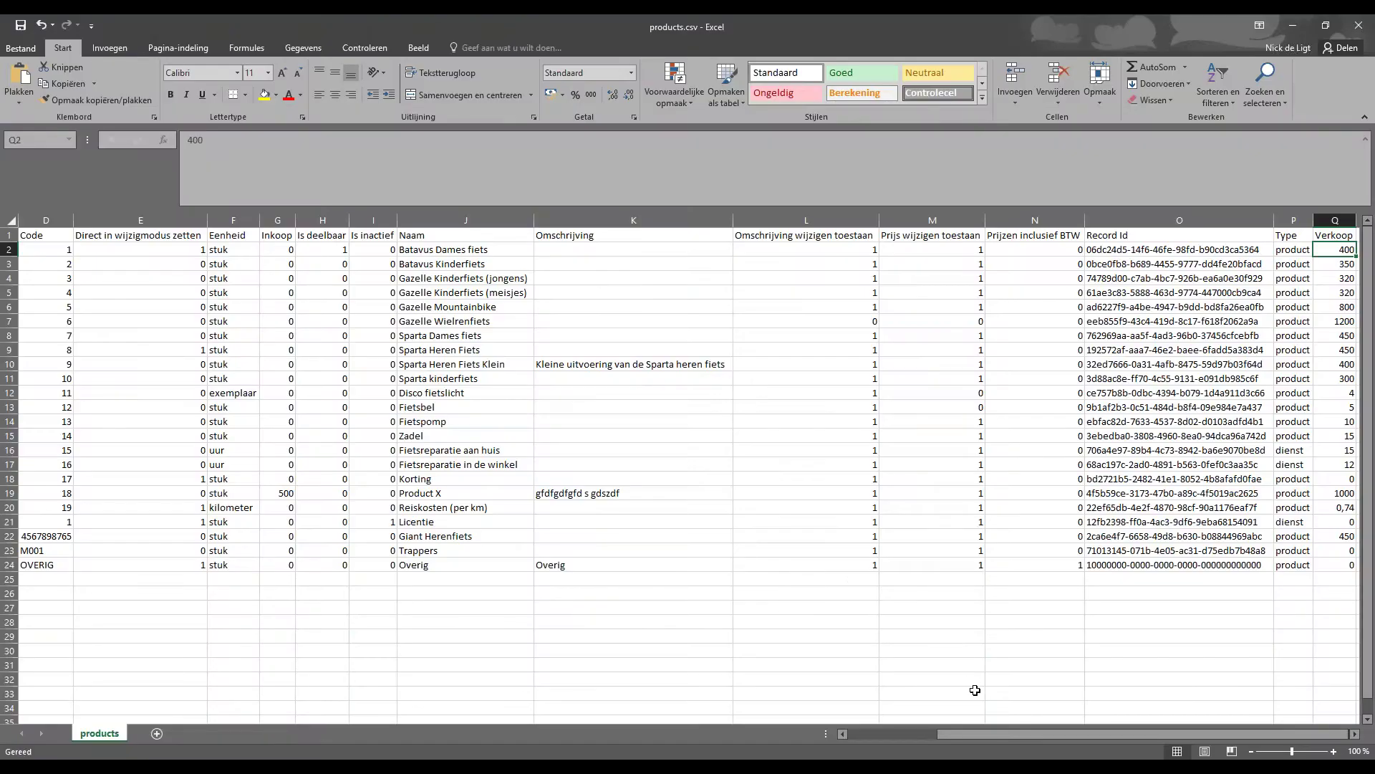
{"action": "left_click_drag", "start_coordinate": [988, 732], "coordinate": [899, 732]}
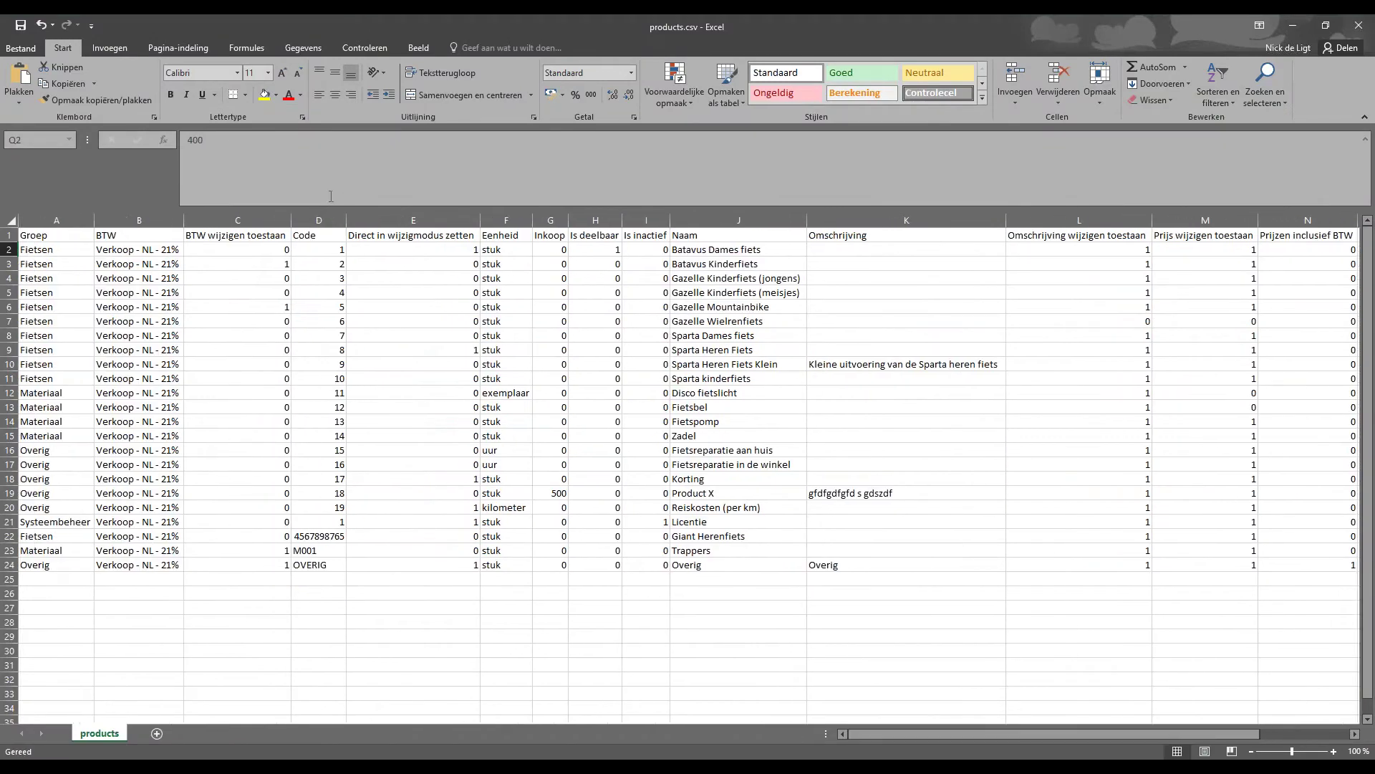
{"action": "left_click", "coordinate": [331, 219]}
{"action": "left_click", "coordinate": [1293, 25]}
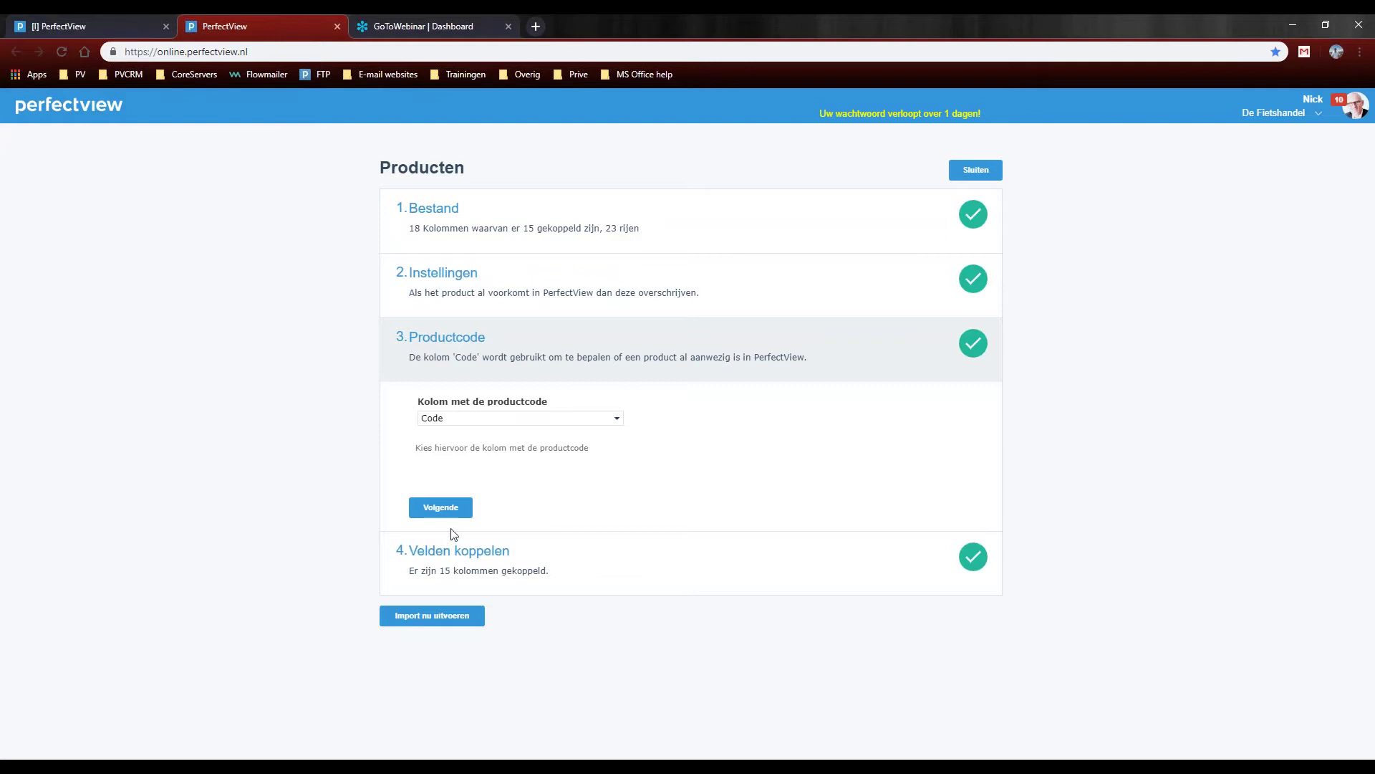
Open Velden koppelen and review the links between file columns and PerfectView fields from BTW through Verkoop.
{"action": "left_click", "coordinate": [520, 550]}
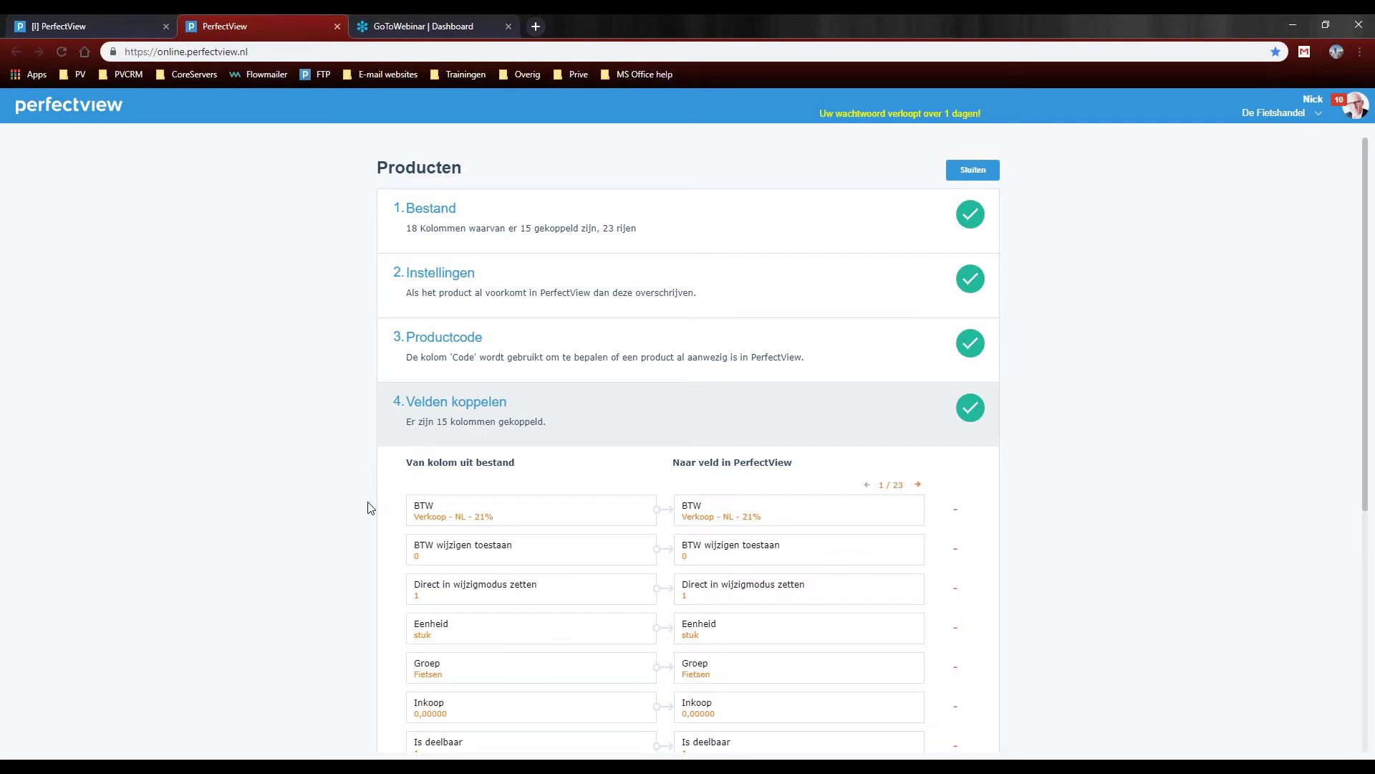
{"action": "scroll", "coordinate": [380, 501], "scroll_direction": "down", "scroll_amount": 1}
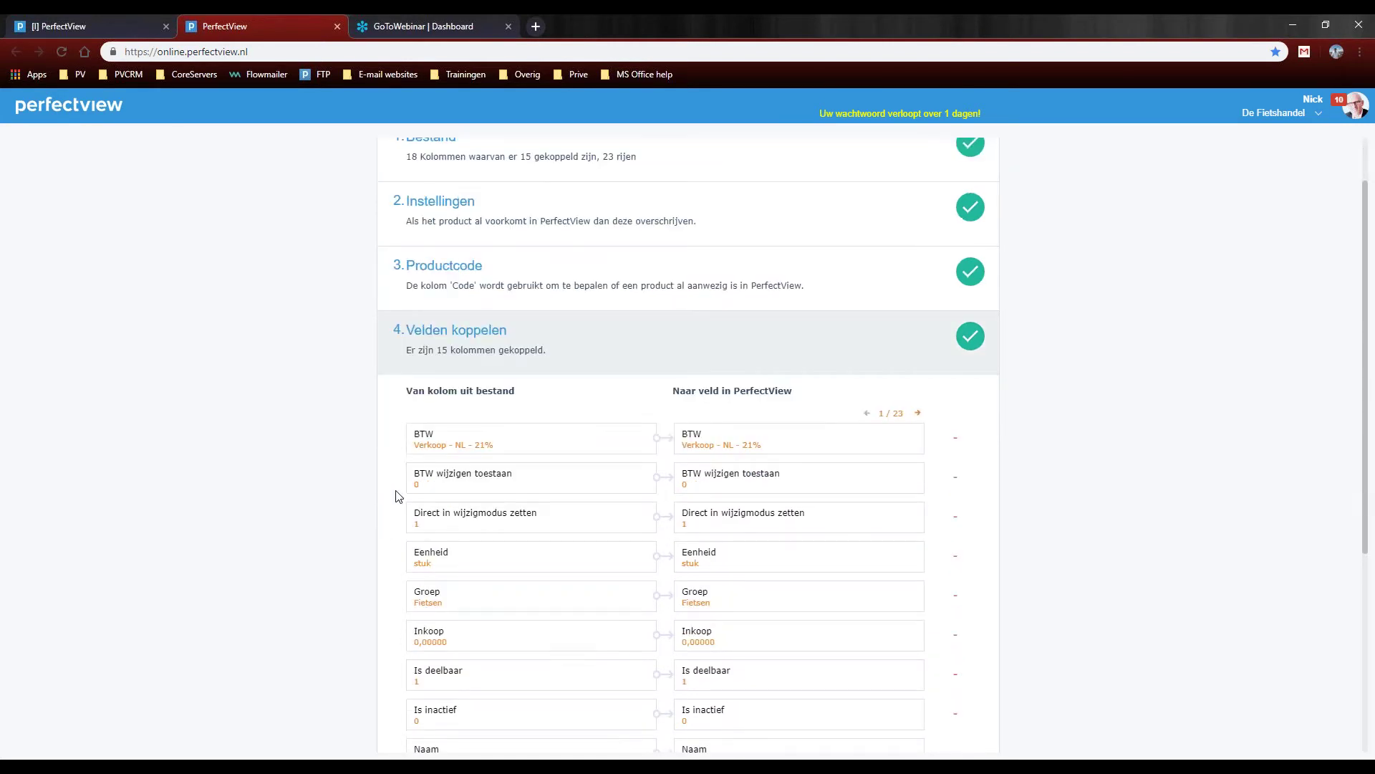
{"action": "scroll", "coordinate": [414, 459], "scroll_direction": "down", "scroll_amount": 1}
{"action": "scroll", "coordinate": [422, 469], "scroll_direction": "down", "scroll_amount": 2}
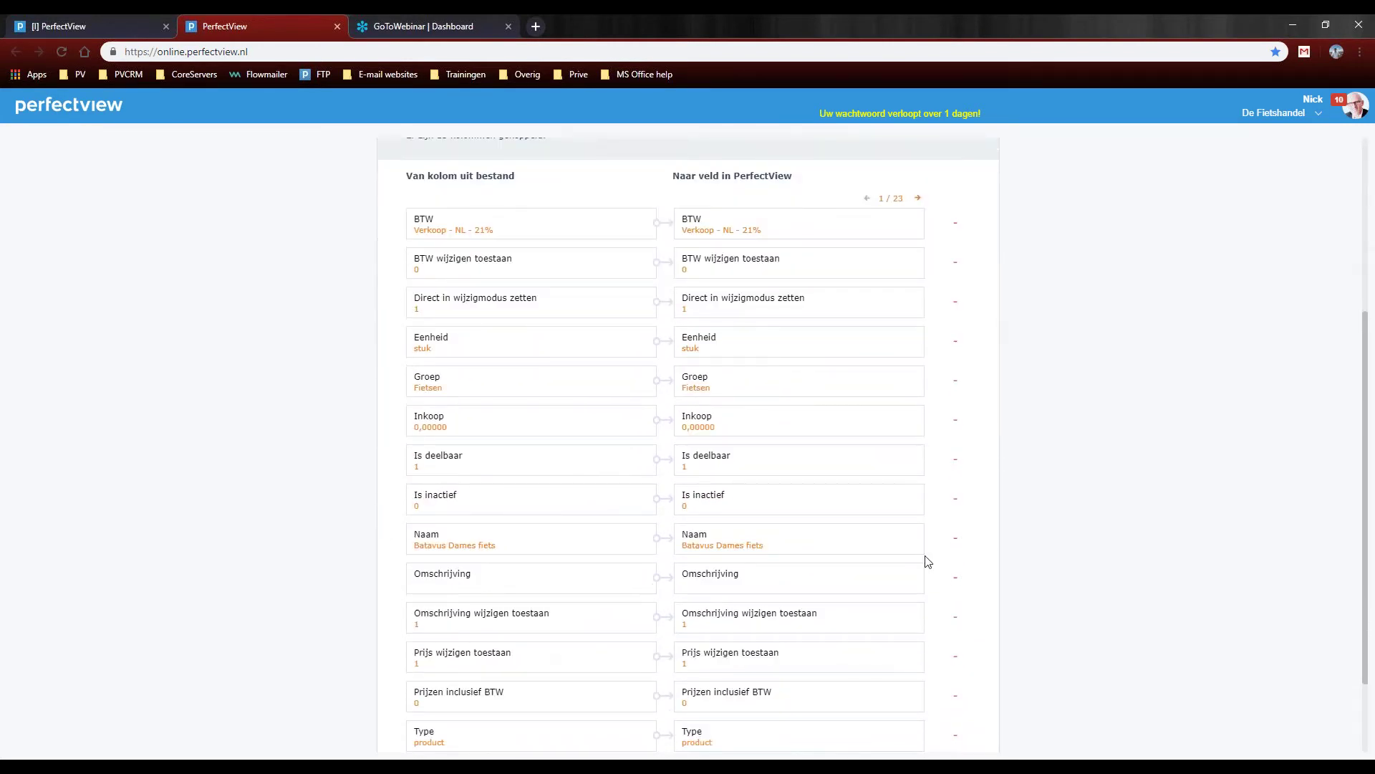
{"action": "scroll", "coordinate": [845, 637], "scroll_direction": "down", "scroll_amount": 2}
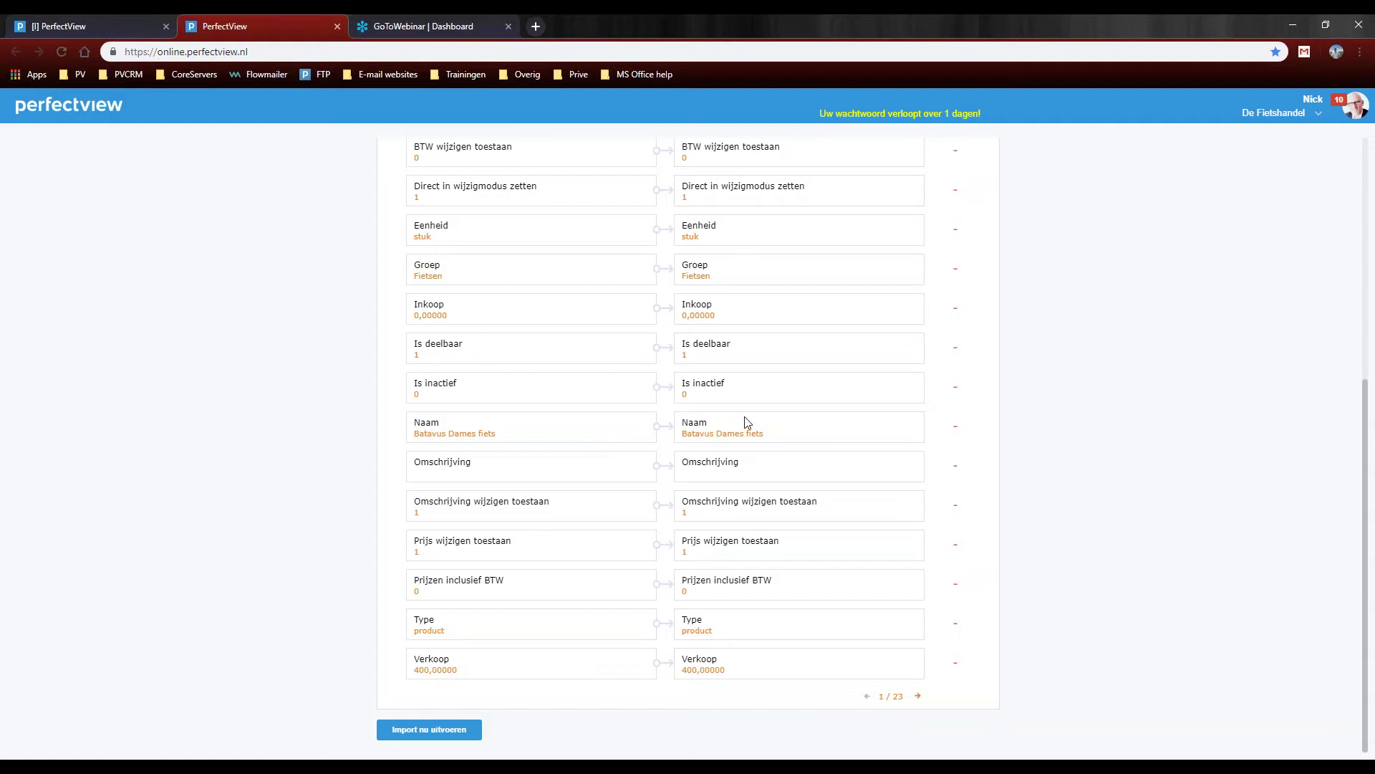
Remove the link between the Naam column and the Naam field from the field mapping.
{"action": "scroll", "coordinate": [745, 408], "scroll_direction": "up", "scroll_amount": 10}
{"action": "scroll", "coordinate": [712, 378], "scroll_direction": "down", "scroll_amount": 9}
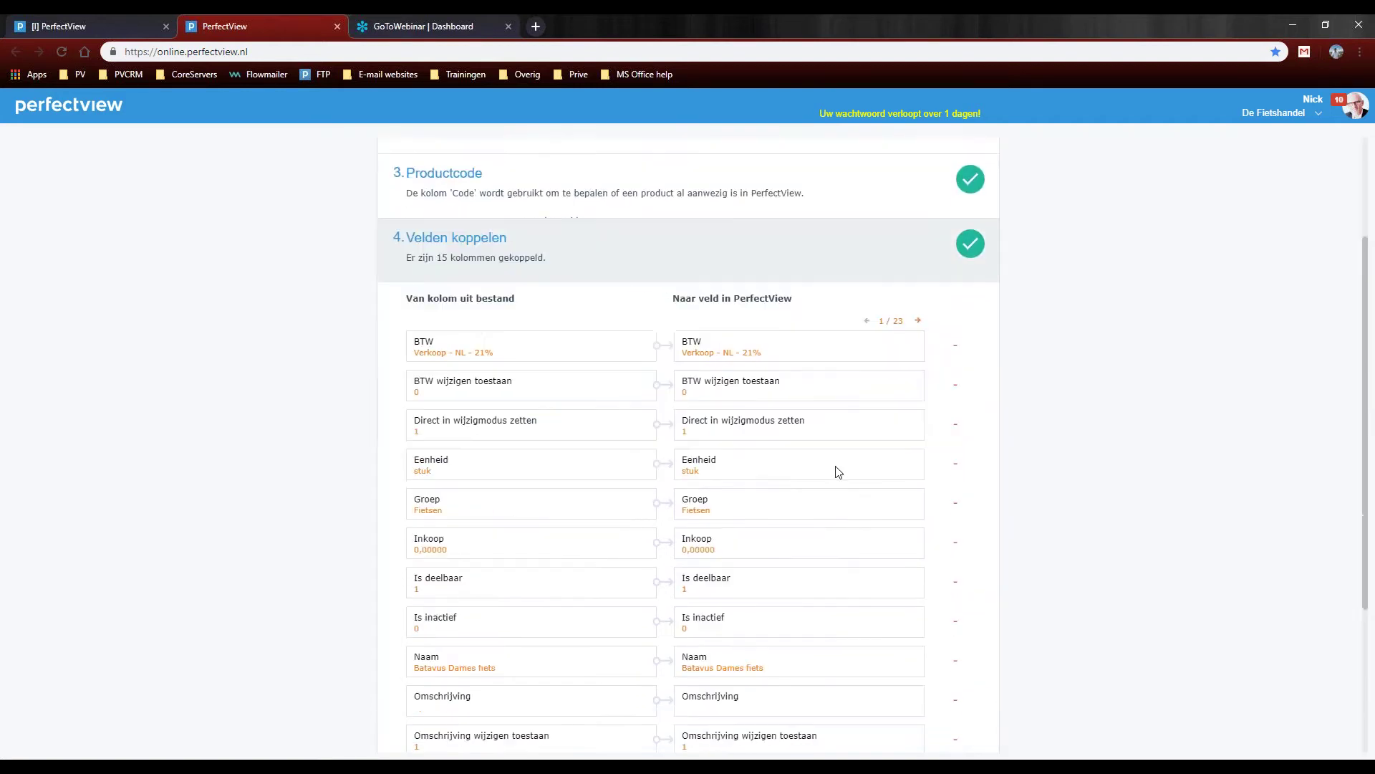
{"action": "left_click", "coordinate": [956, 469]}
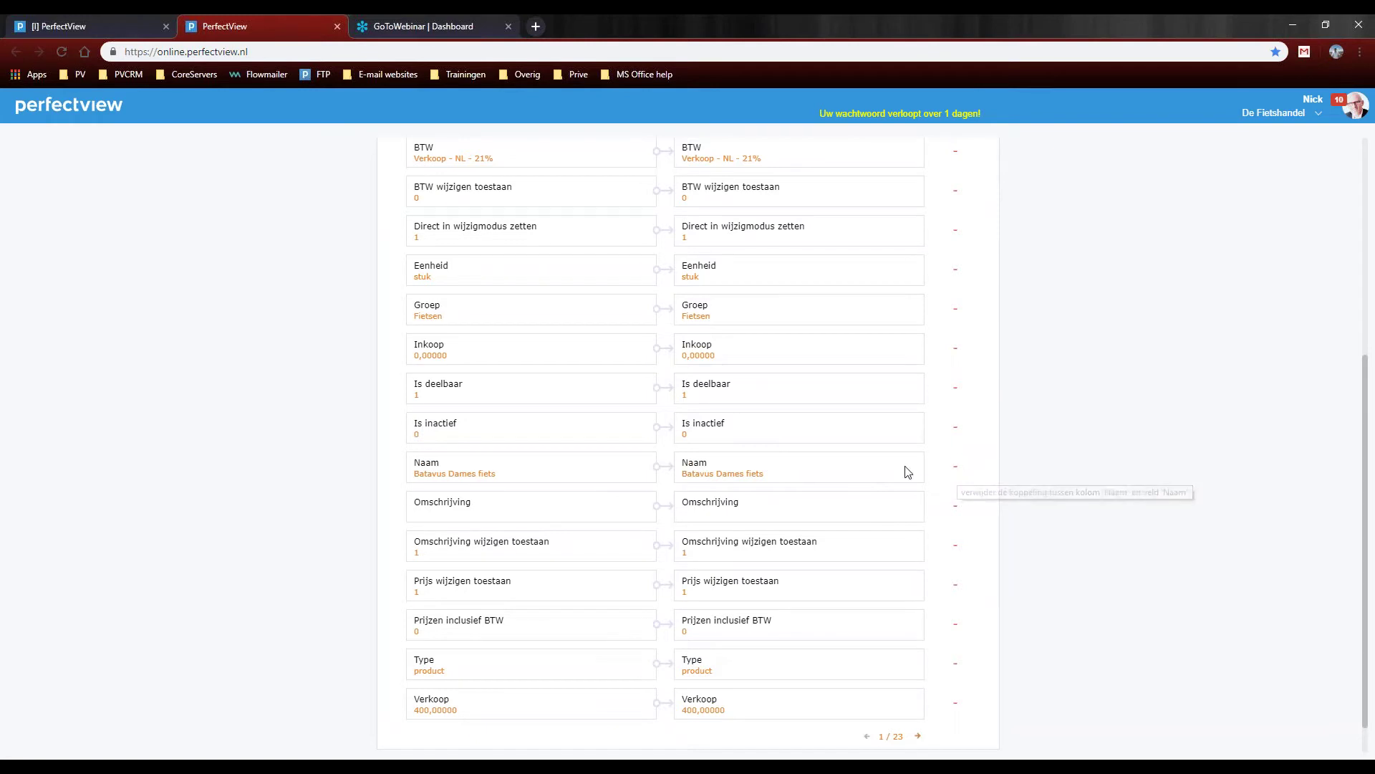
{"action": "scroll", "coordinate": [609, 444], "scroll_direction": "up", "scroll_amount": 5}
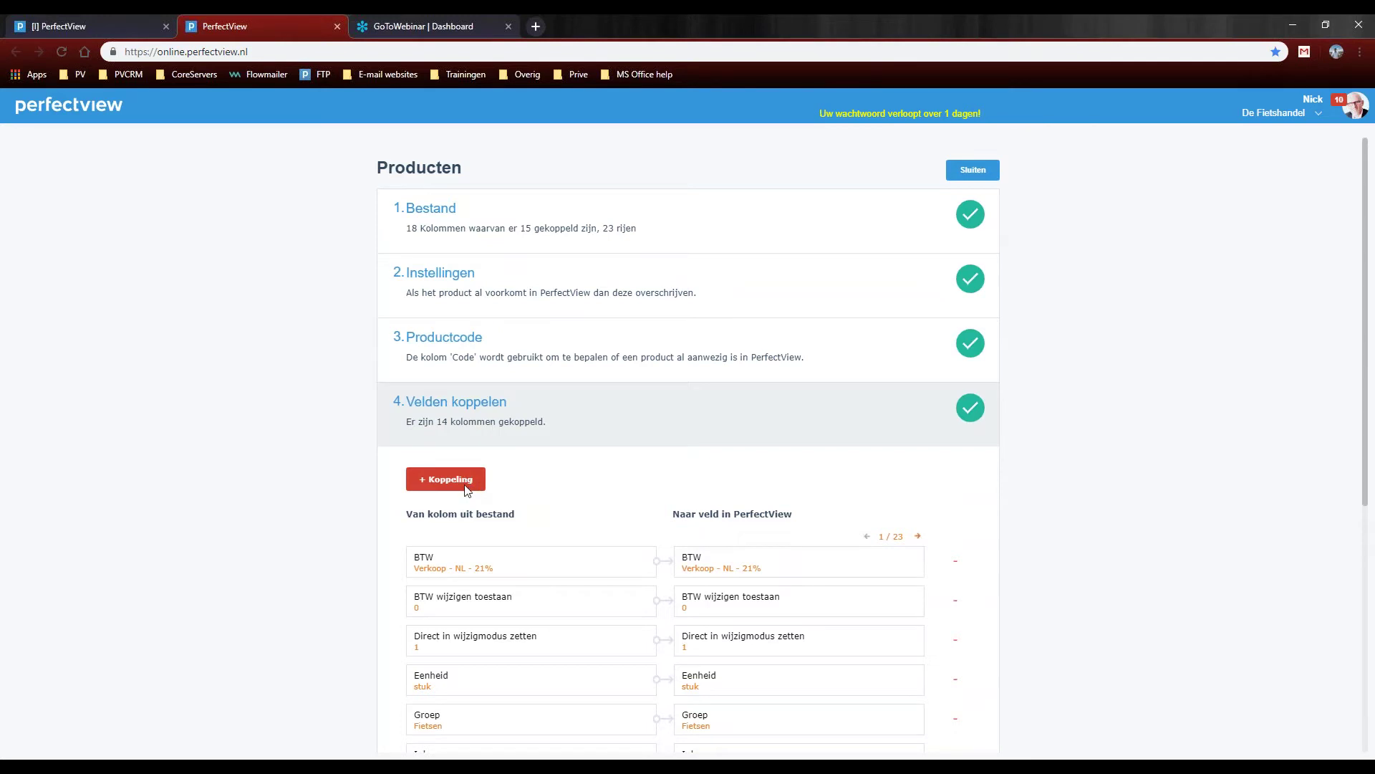
Add a new link from the file column Naam to the PerfectView field Naam.
{"action": "left_click", "coordinate": [467, 484]}
{"action": "left_click", "coordinate": [494, 501]}
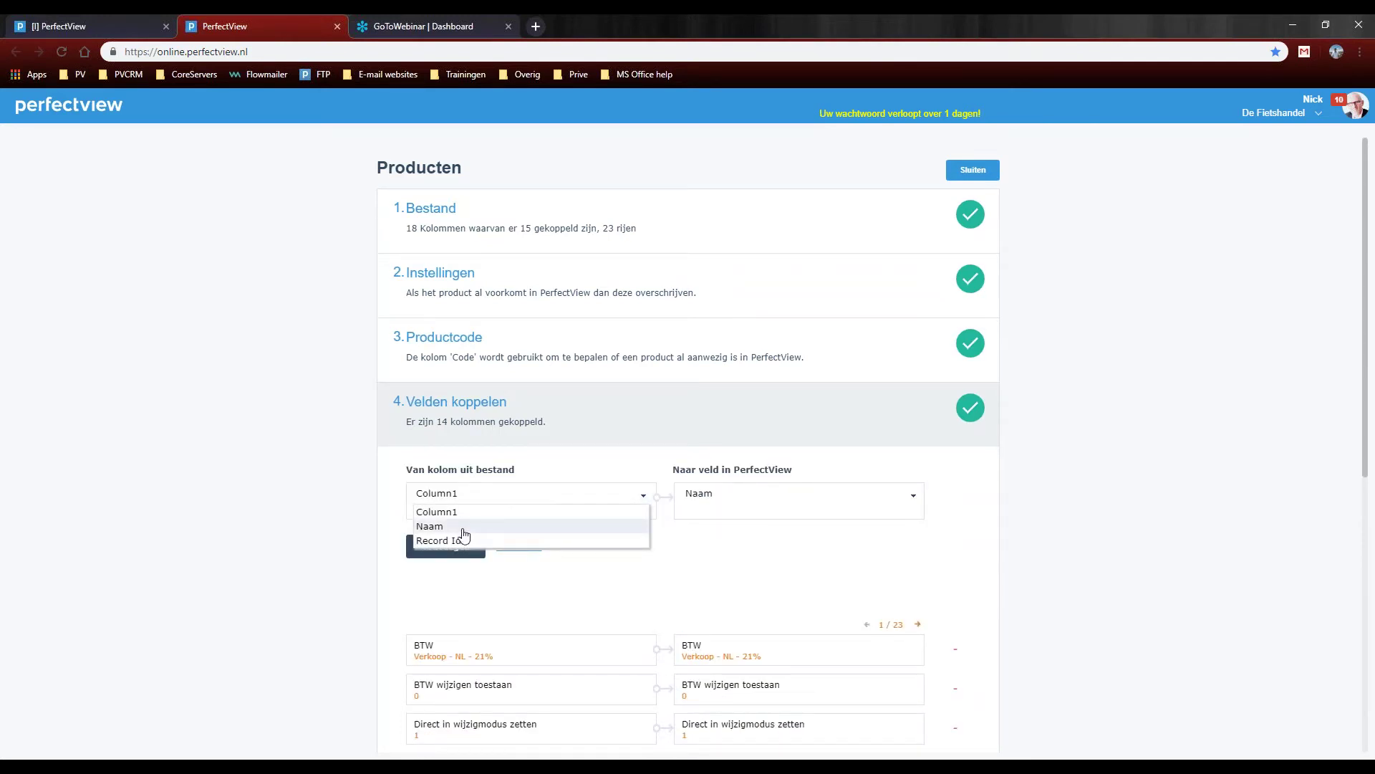
{"action": "left_click", "coordinate": [464, 528]}
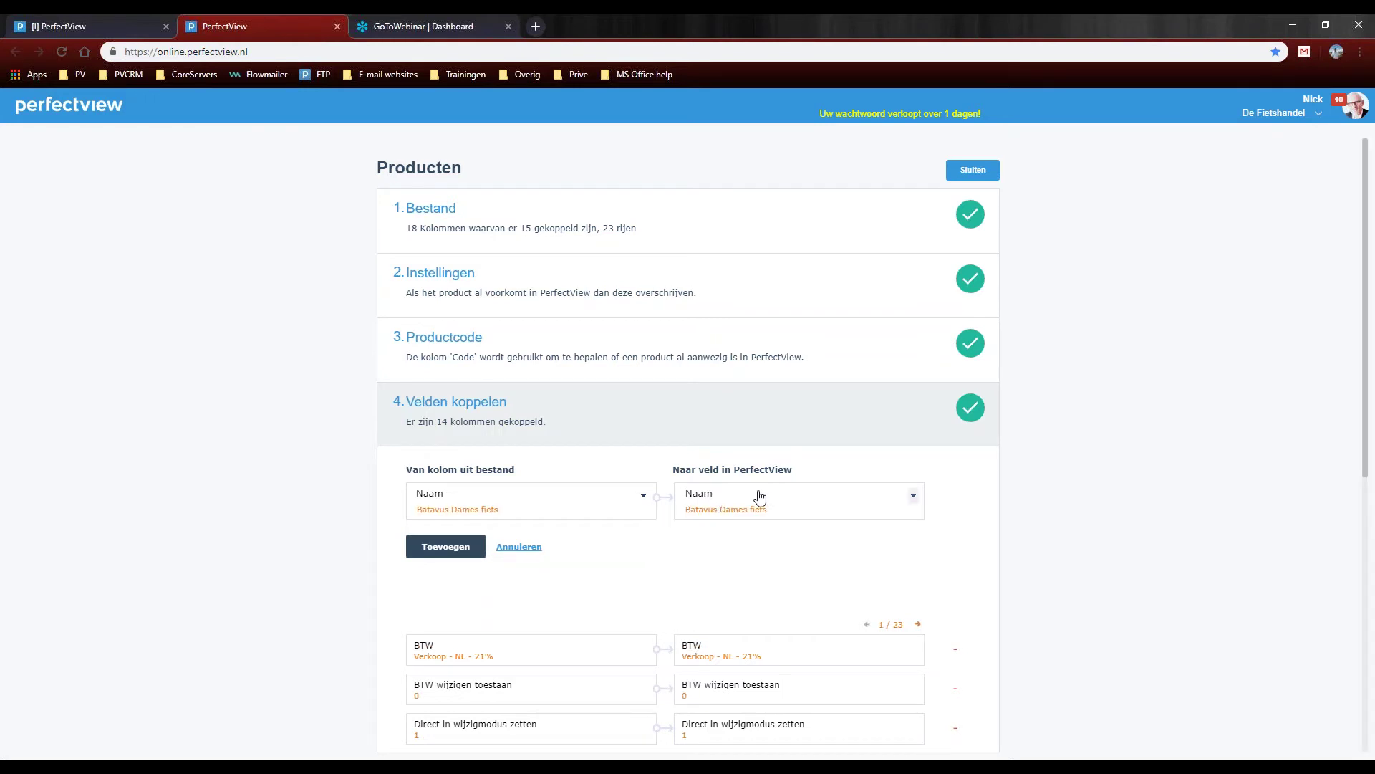
{"action": "left_click", "coordinate": [716, 502]}
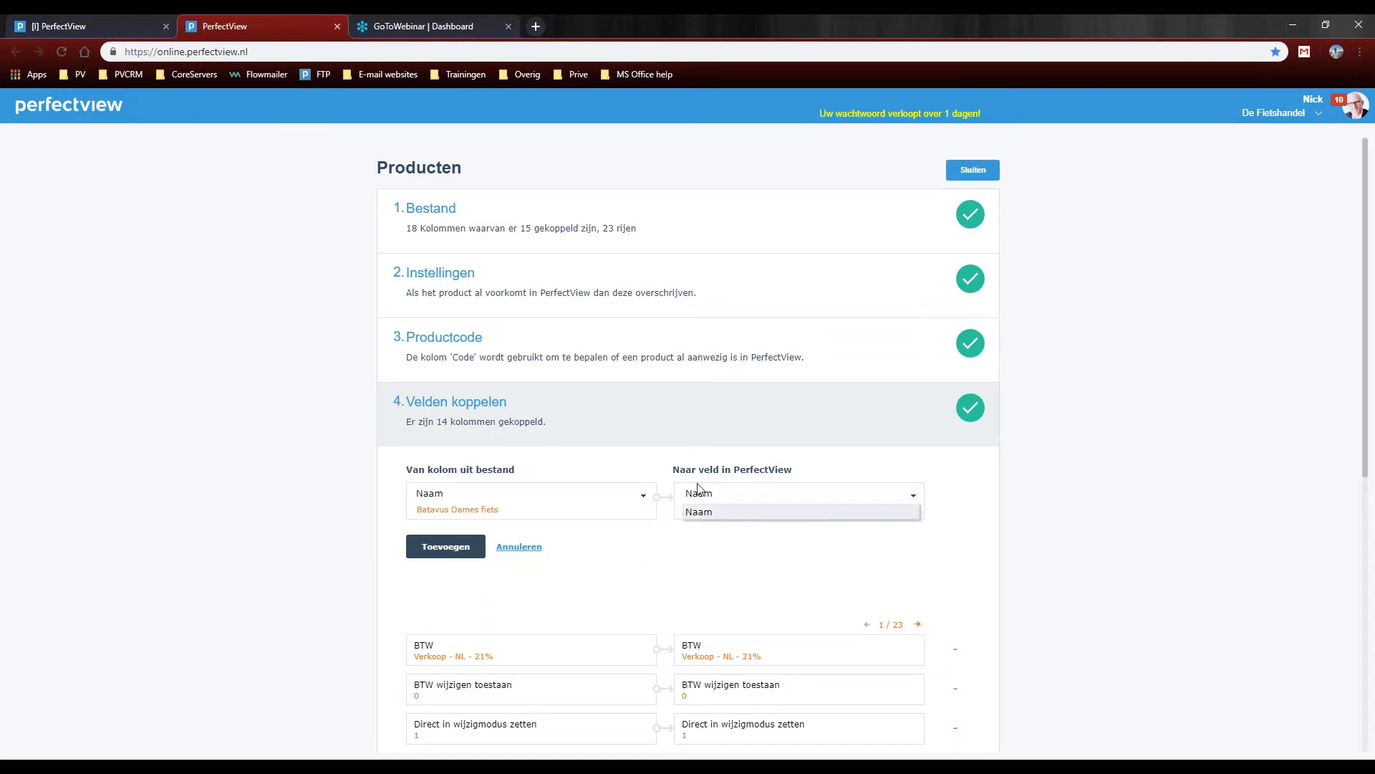
{"action": "left_click", "coordinate": [752, 514]}
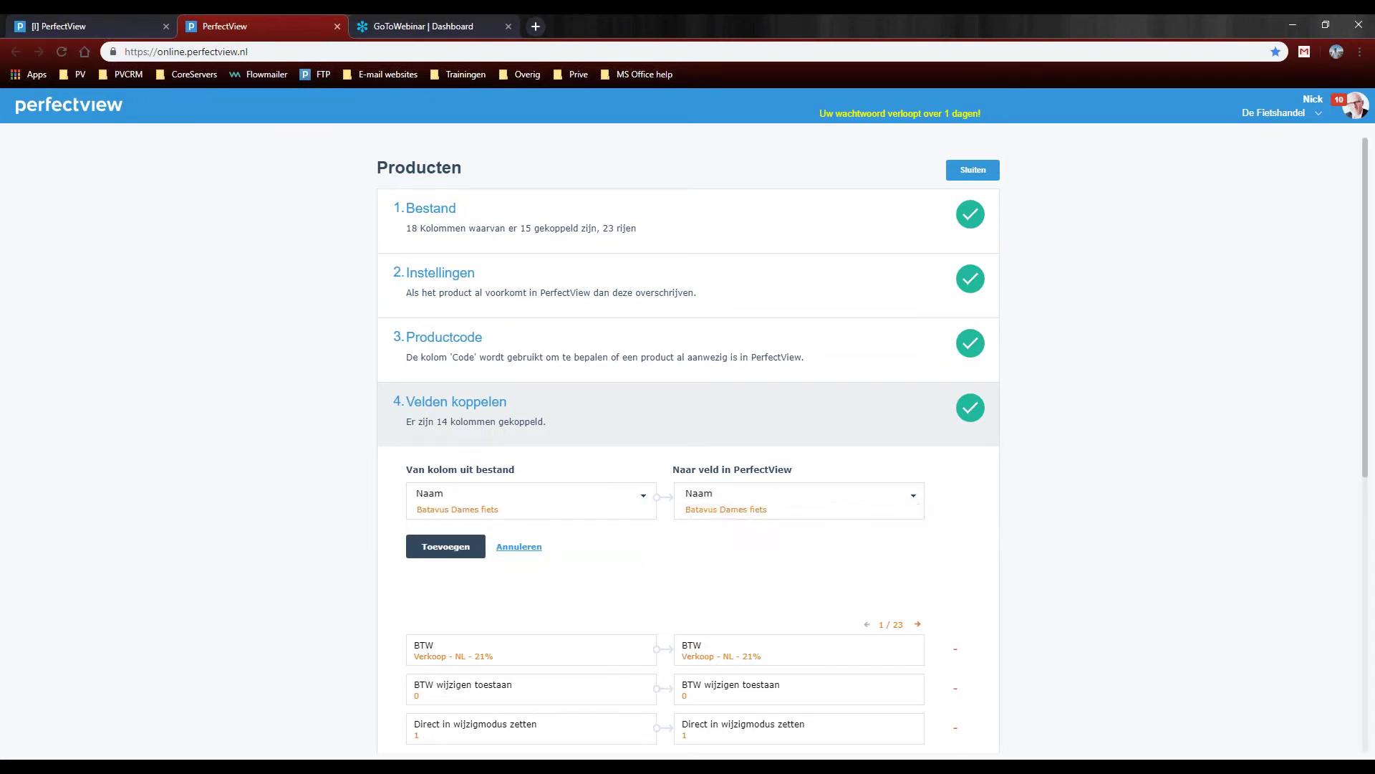
{"action": "left_click", "coordinate": [437, 553]}
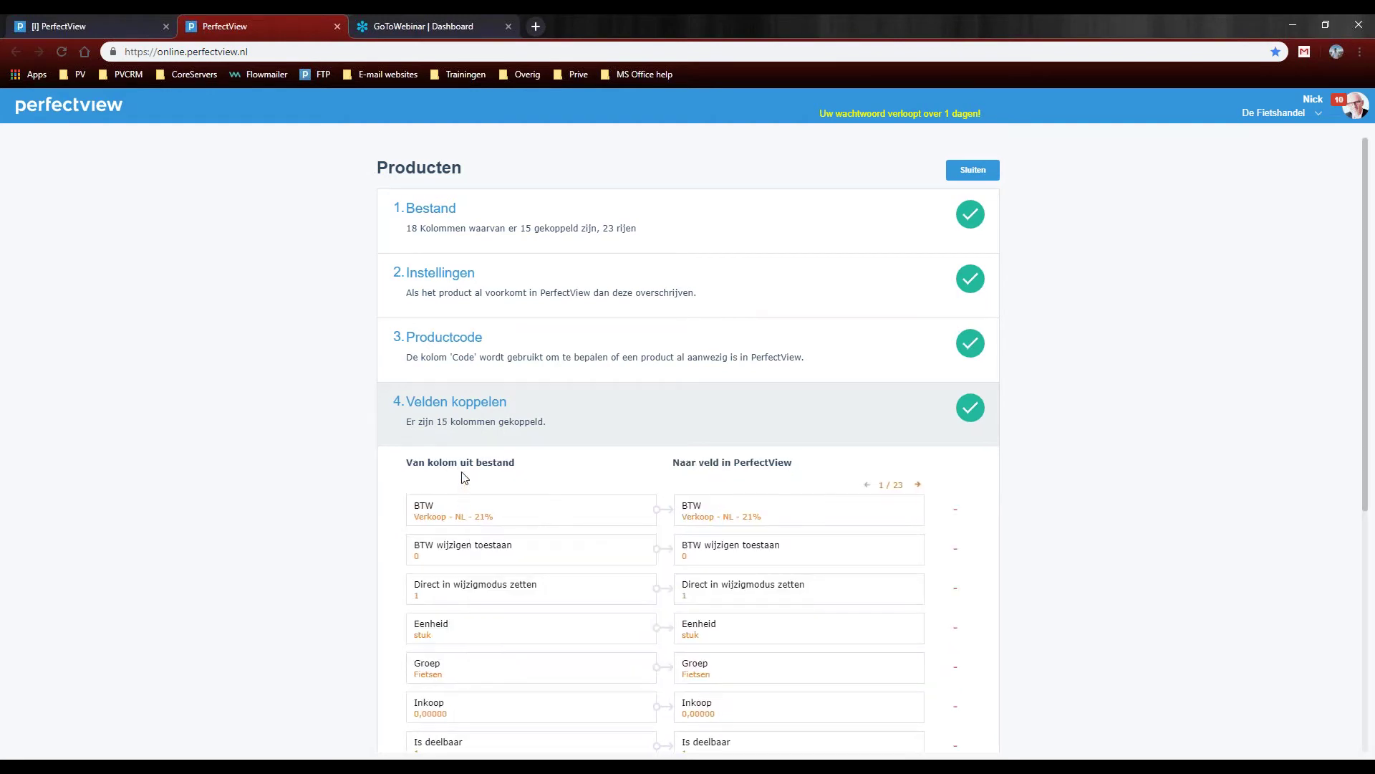
Review all linked fields from BTW through Verkoop, run the product import and acknowledge its scheduling.
{"action": "scroll", "coordinate": [453, 473], "scroll_direction": "down", "scroll_amount": 2}
{"action": "scroll", "coordinate": [453, 465], "scroll_direction": "down", "scroll_amount": 2}
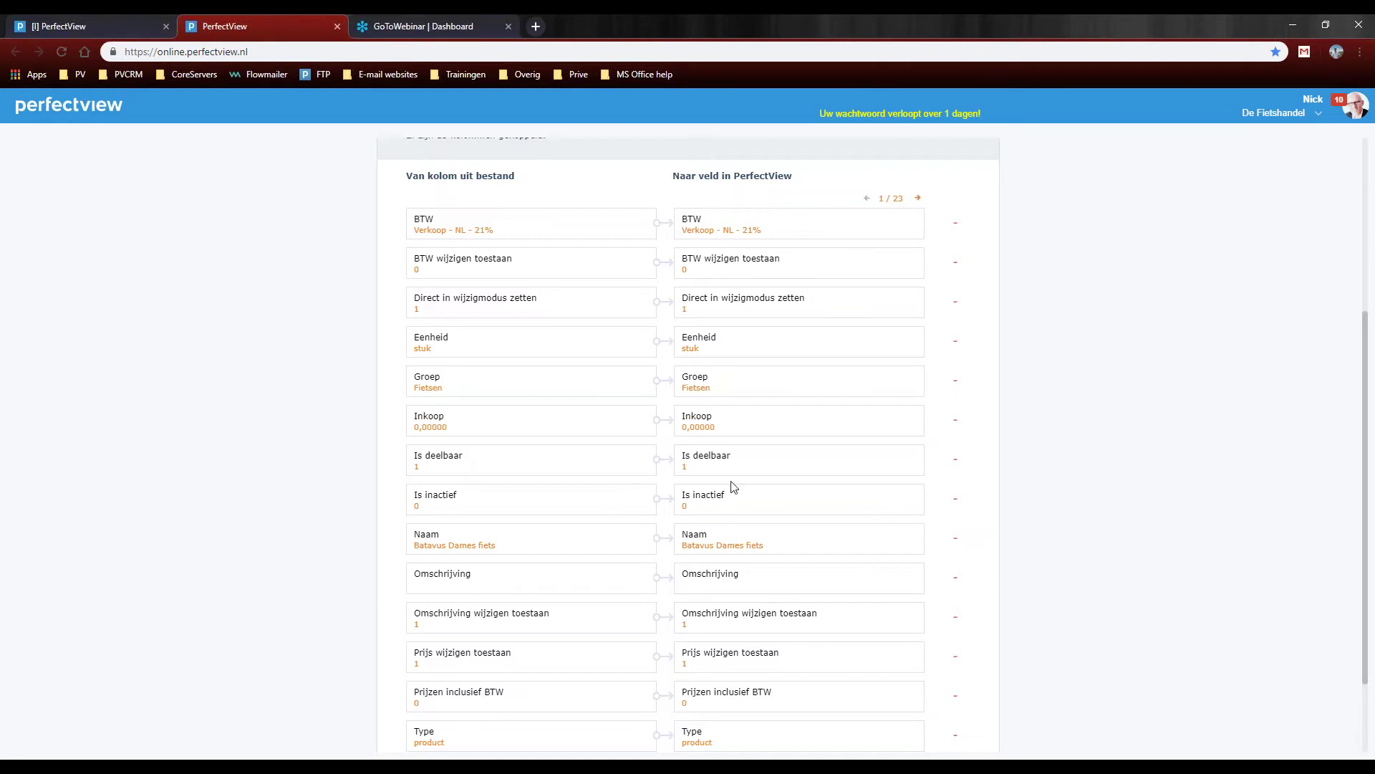
{"action": "scroll", "coordinate": [761, 401], "scroll_direction": "down", "scroll_amount": 2}
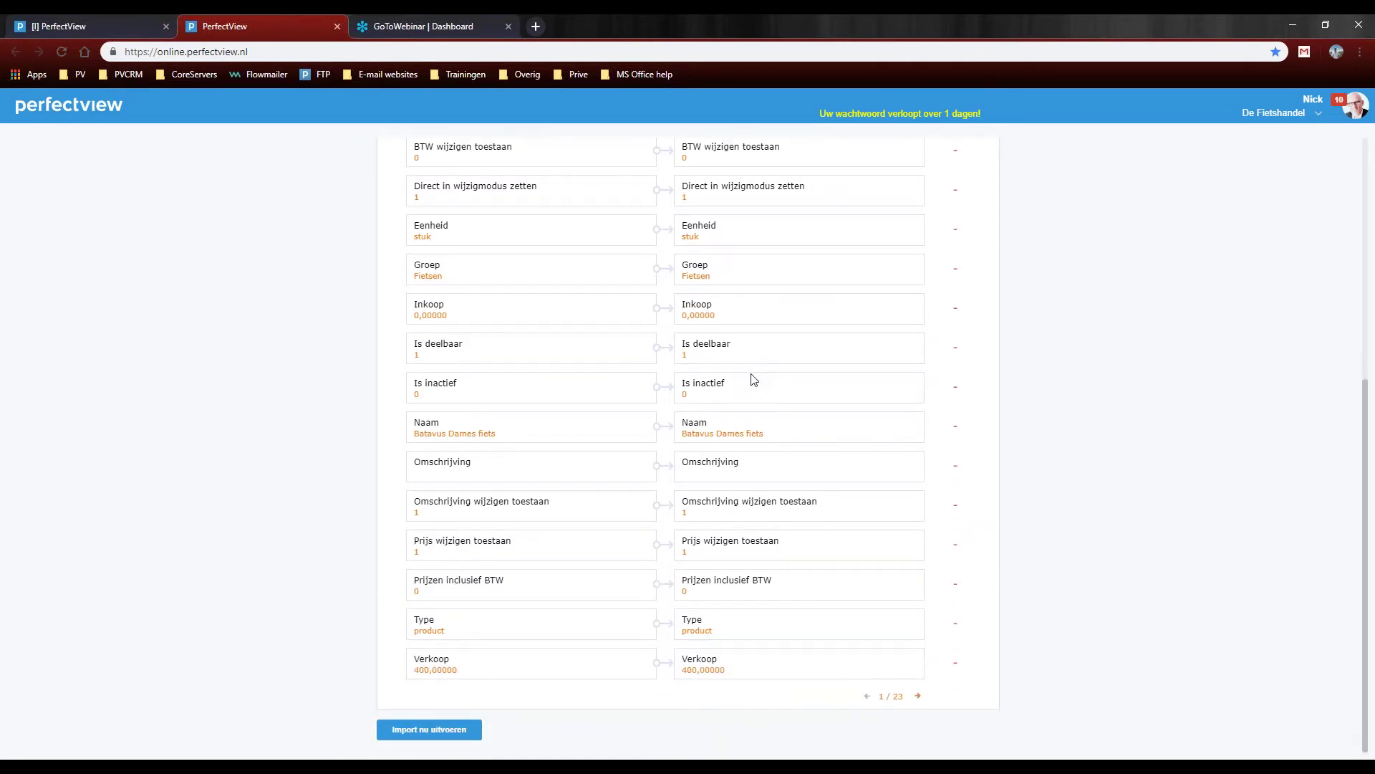
{"action": "scroll", "coordinate": [754, 382], "scroll_direction": "up", "scroll_amount": 3}
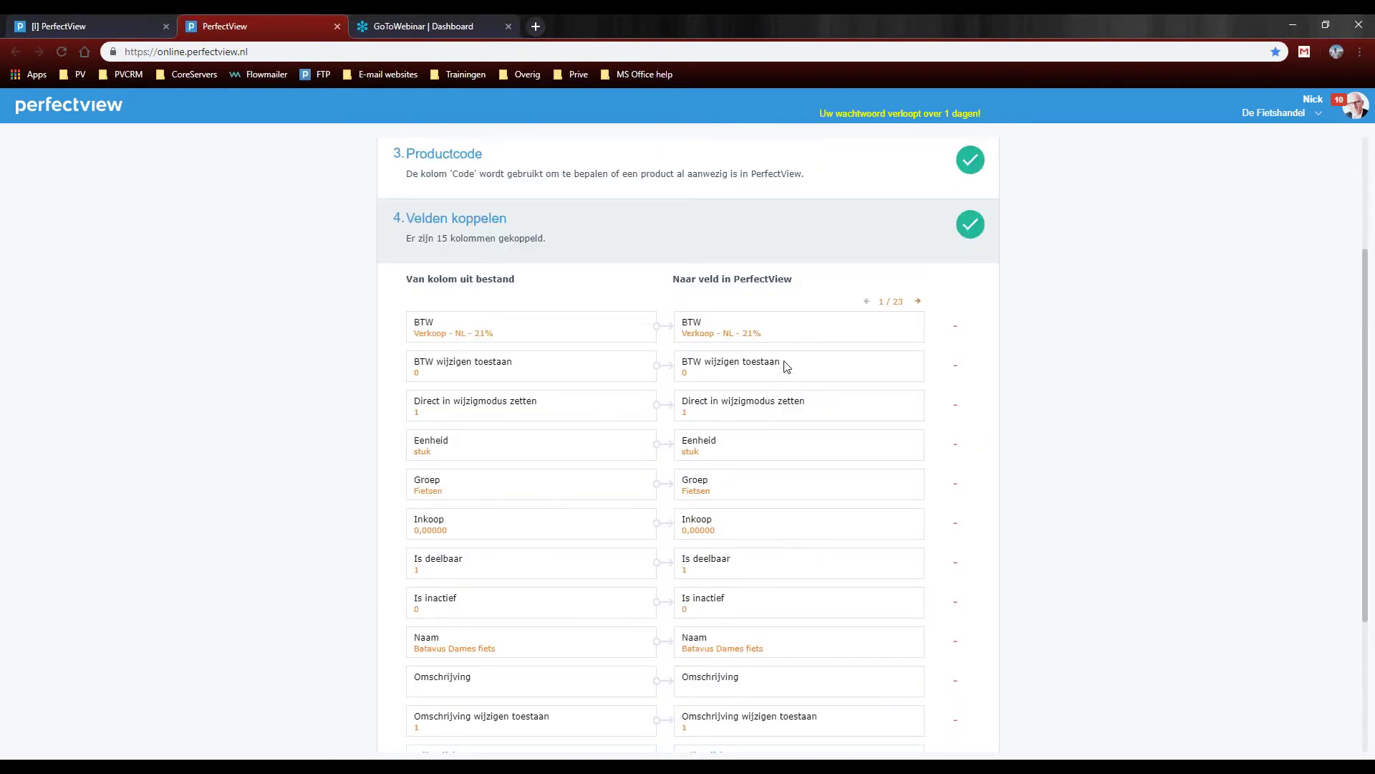
{"action": "scroll", "coordinate": [295, 286], "scroll_direction": "up", "scroll_amount": 3}
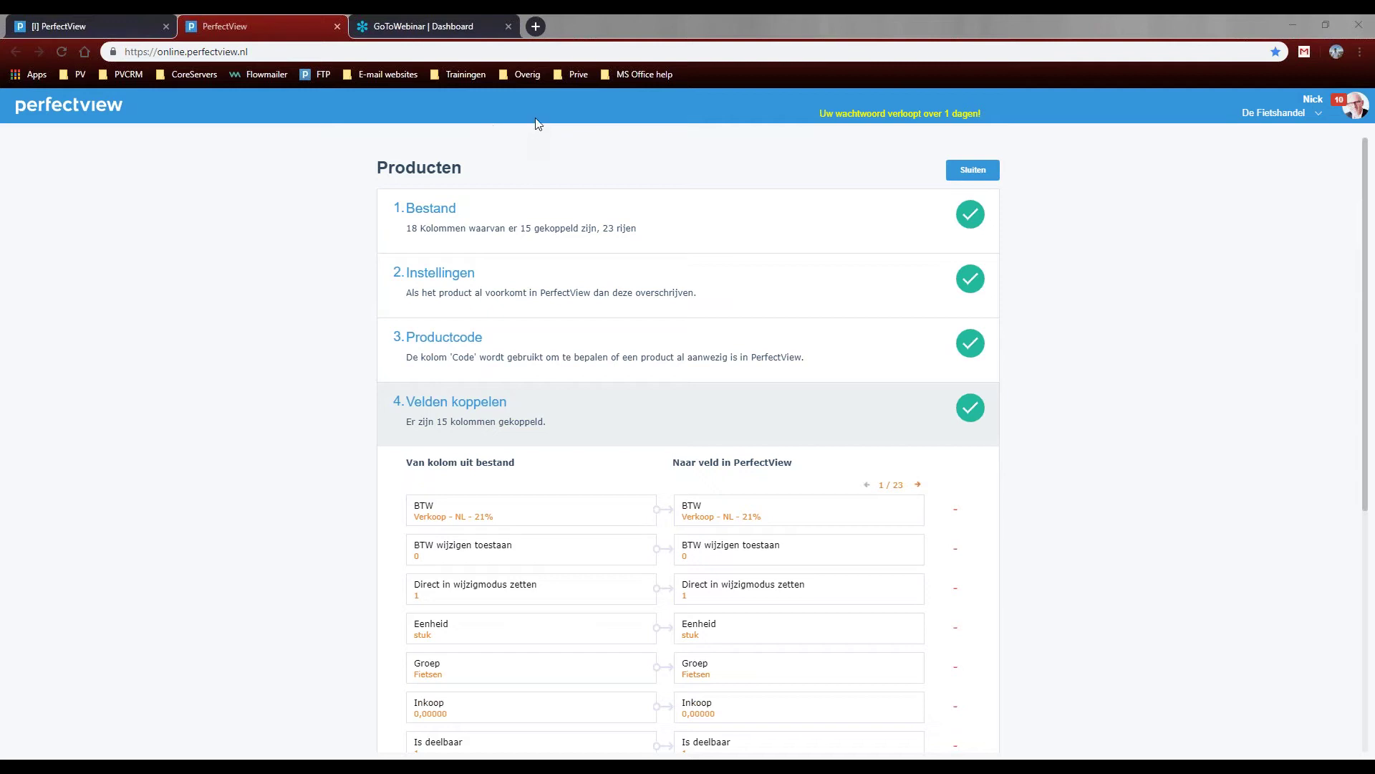
{"action": "scroll", "coordinate": [280, 265], "scroll_direction": "down", "scroll_amount": 5}
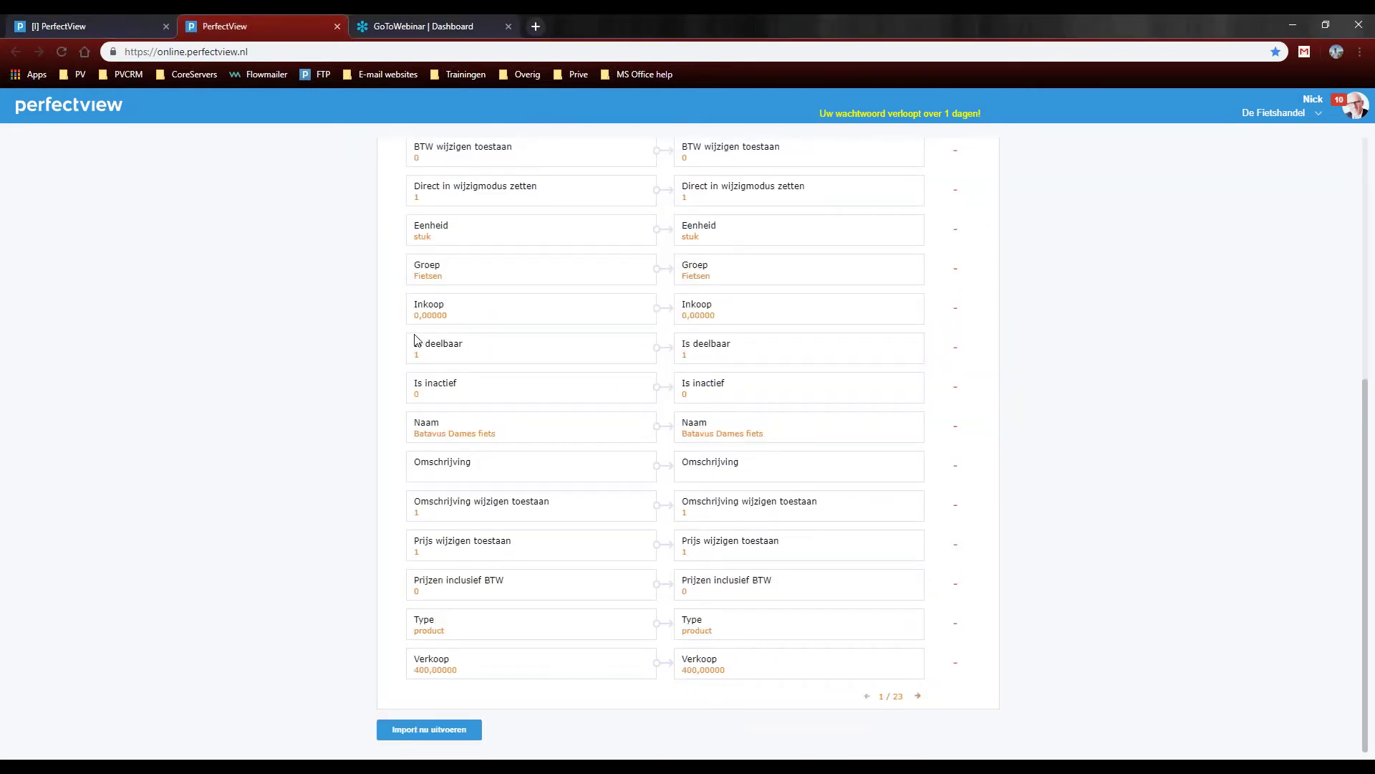
{"action": "left_click", "coordinate": [427, 732]}
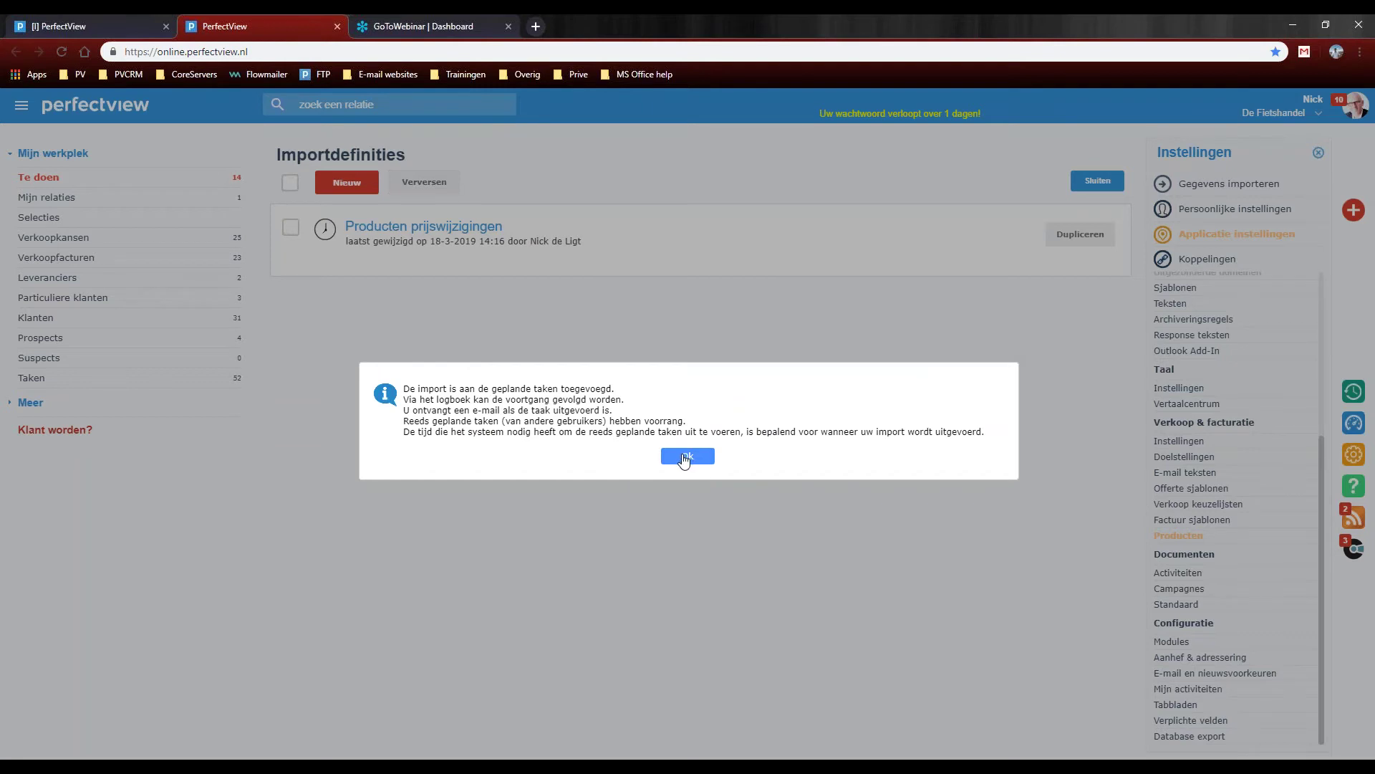
{"action": "left_click", "coordinate": [689, 462]}
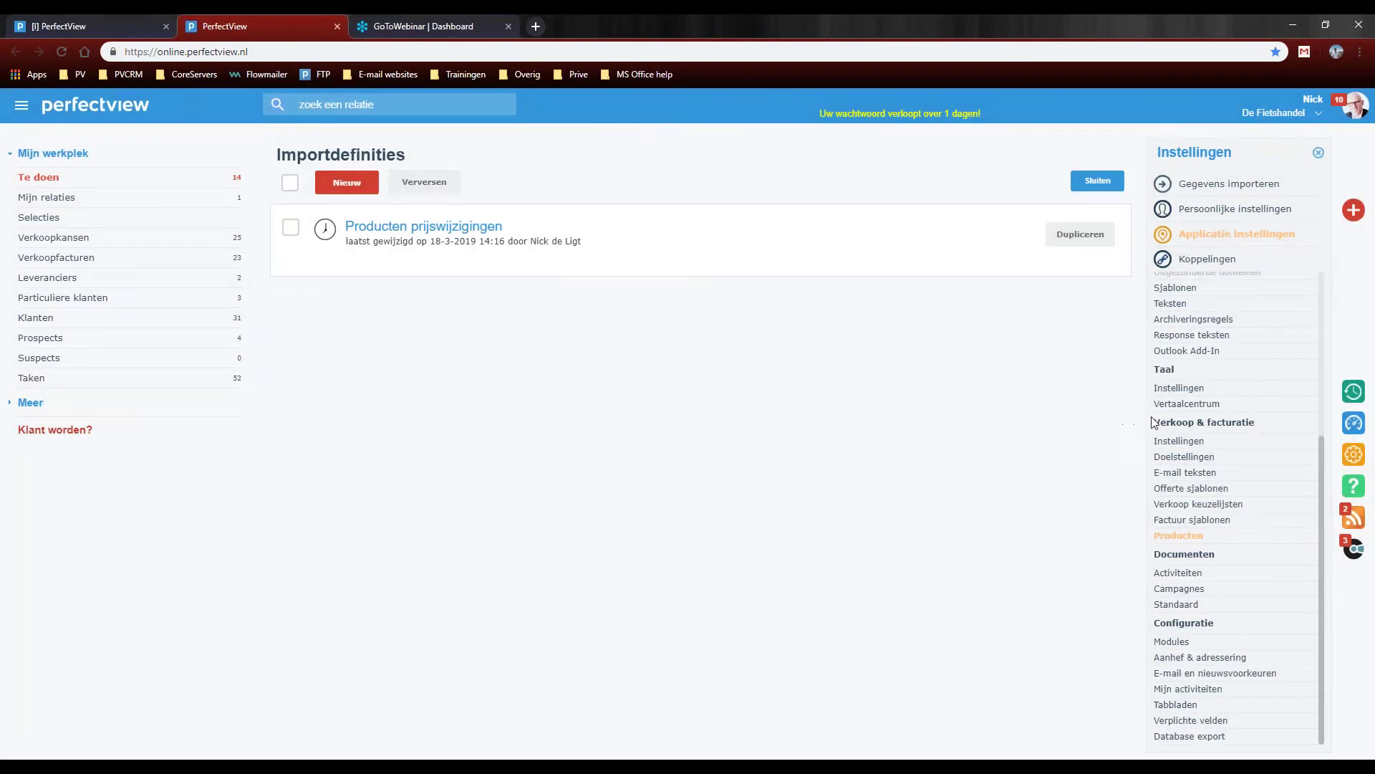
Open the general Logboek in the application settings and refresh the log and task overview for the Producten prijswijzigingen import.
{"action": "scroll", "coordinate": [1232, 358], "scroll_direction": "up", "scroll_amount": 3}
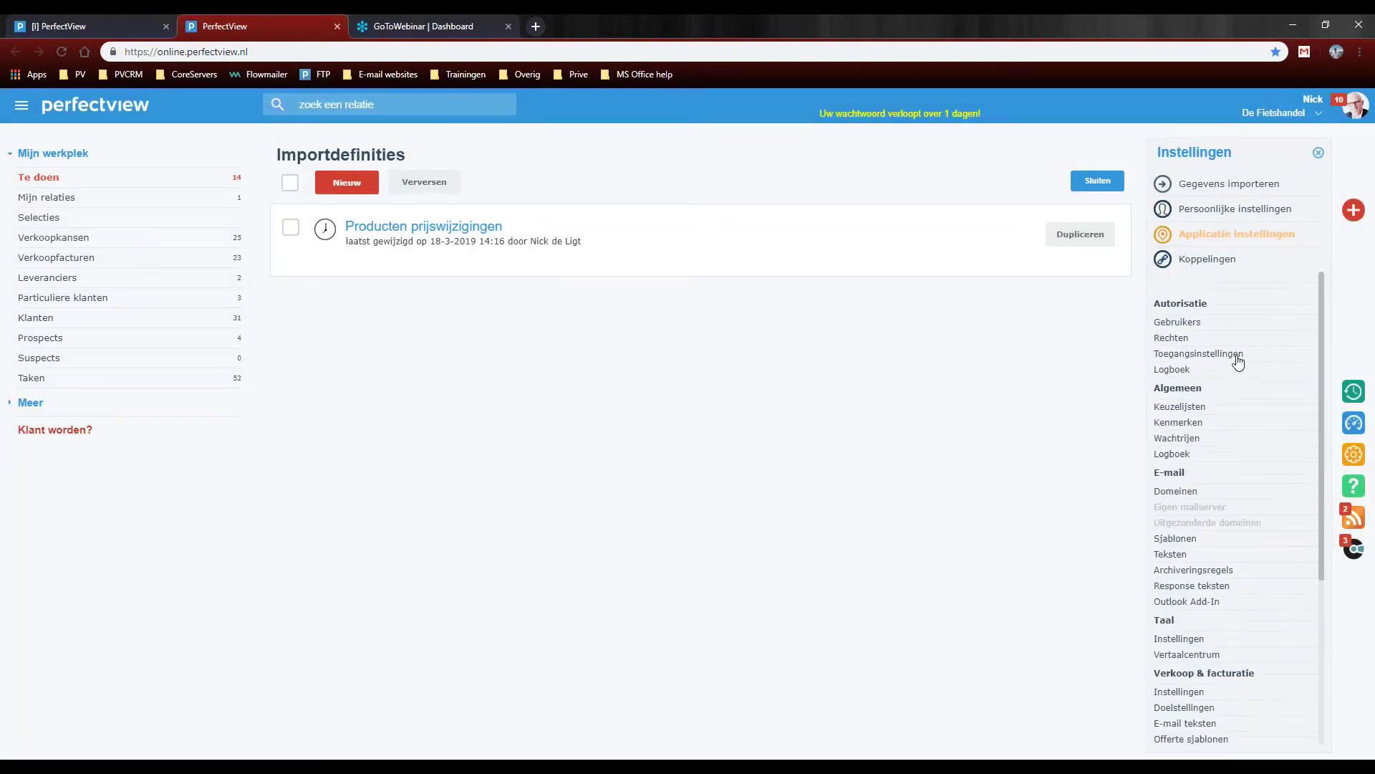
{"action": "left_click", "coordinate": [1173, 456]}
{"action": "left_click", "coordinate": [336, 155]}
{"action": "left_click", "coordinate": [435, 158]}
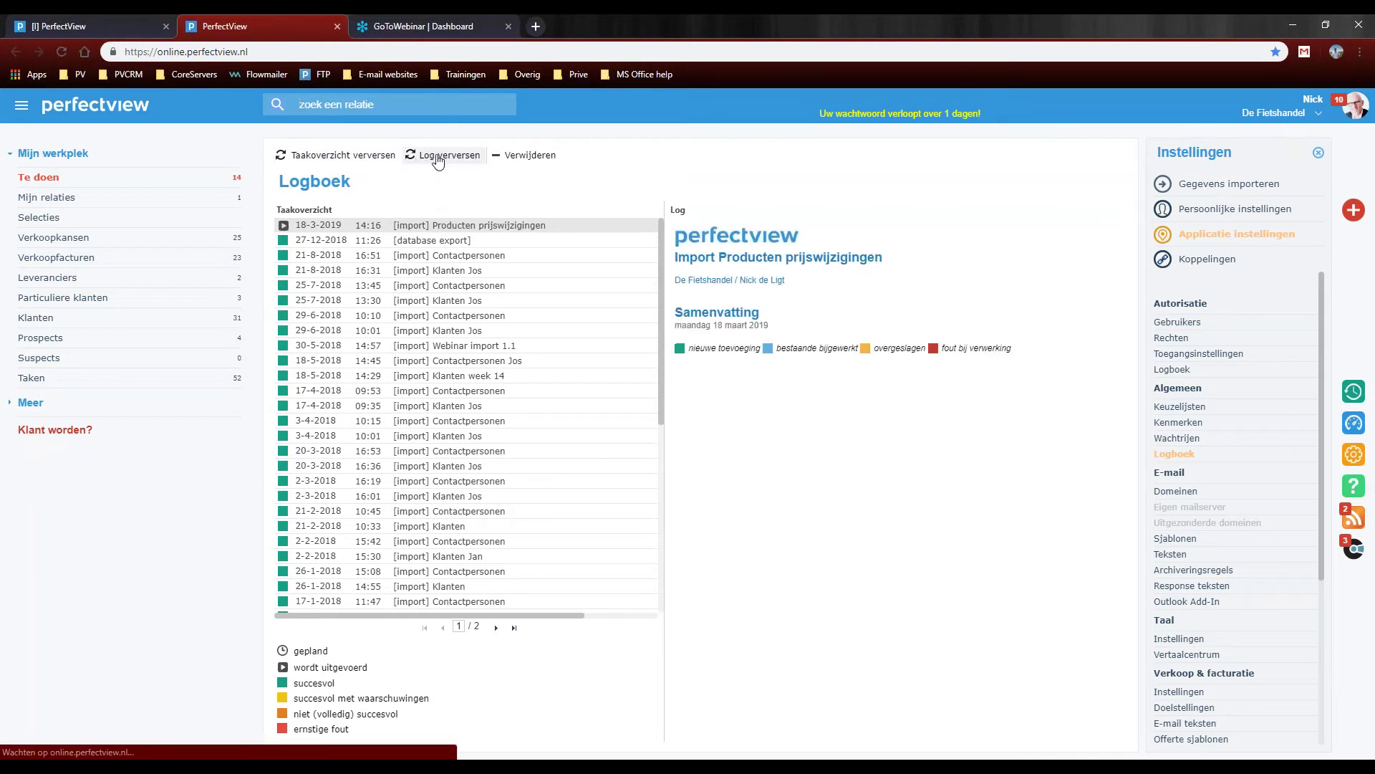
{"action": "left_click", "coordinate": [316, 155]}
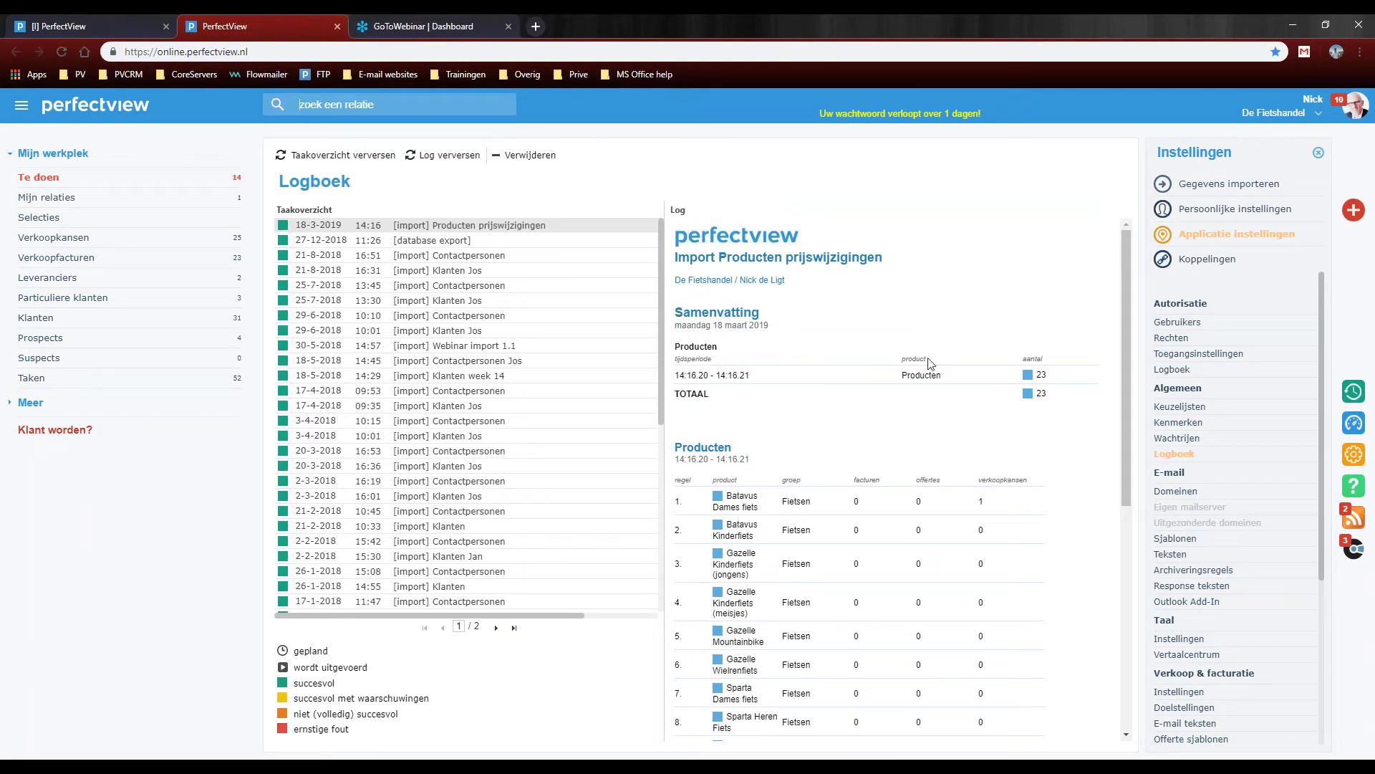
Examine the Producten prijswijzigingen import log, from the summary through the per-product facturen, offertes and verkoopkansen.
{"action": "scroll", "coordinate": [1044, 347], "scroll_direction": "down", "scroll_amount": 1}
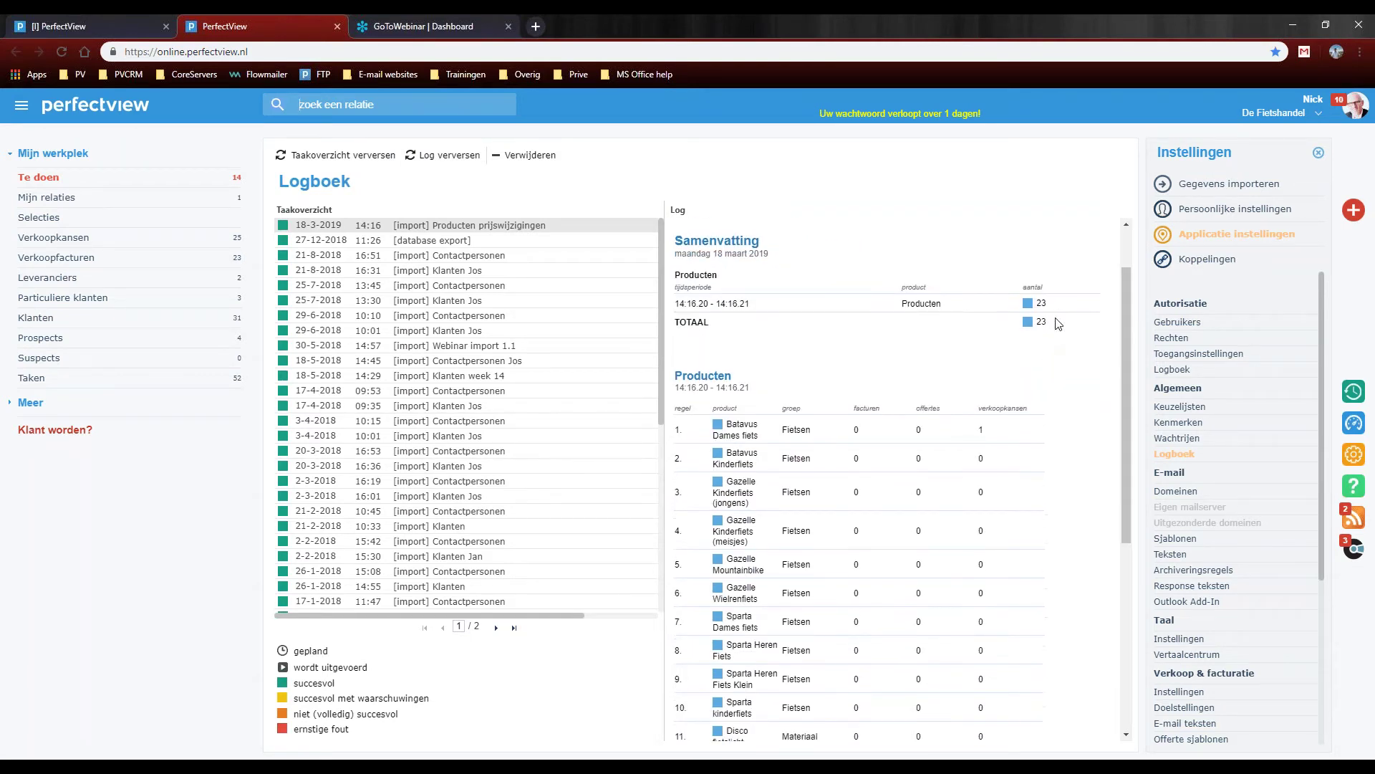
{"action": "scroll", "coordinate": [1031, 326], "scroll_direction": "down", "scroll_amount": 2}
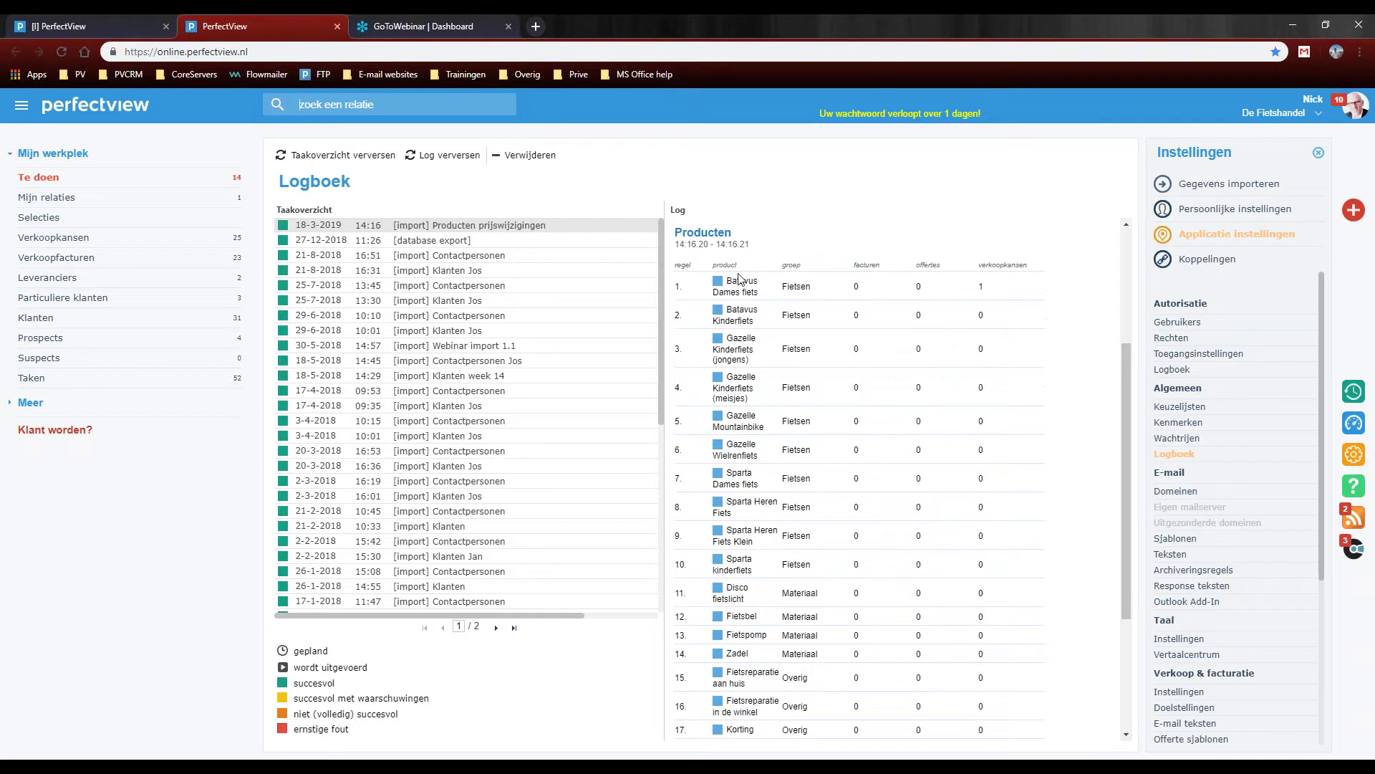
{"action": "left_click", "coordinate": [798, 286]}
{"action": "scroll", "coordinate": [891, 301], "scroll_direction": "down", "scroll_amount": 3}
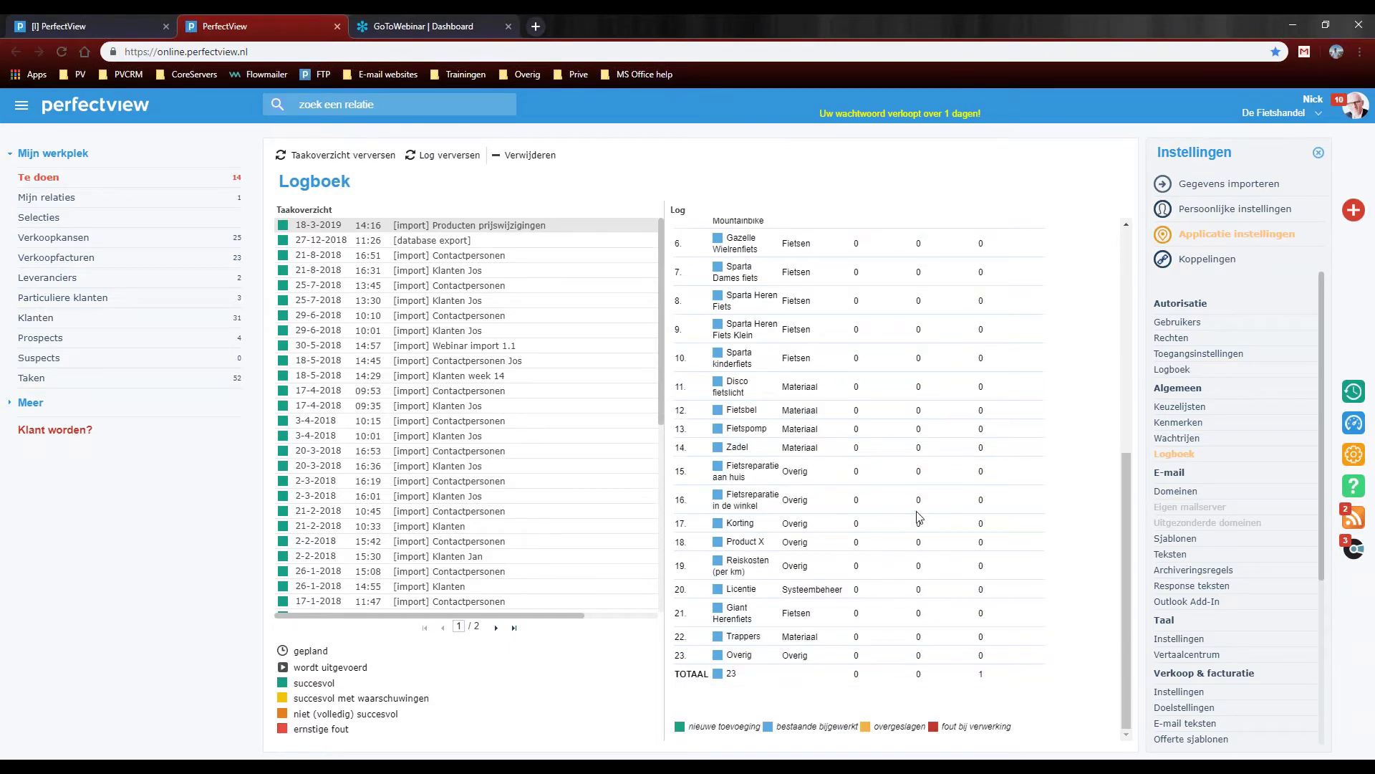
{"action": "scroll", "coordinate": [920, 517], "scroll_direction": "up", "scroll_amount": 5}
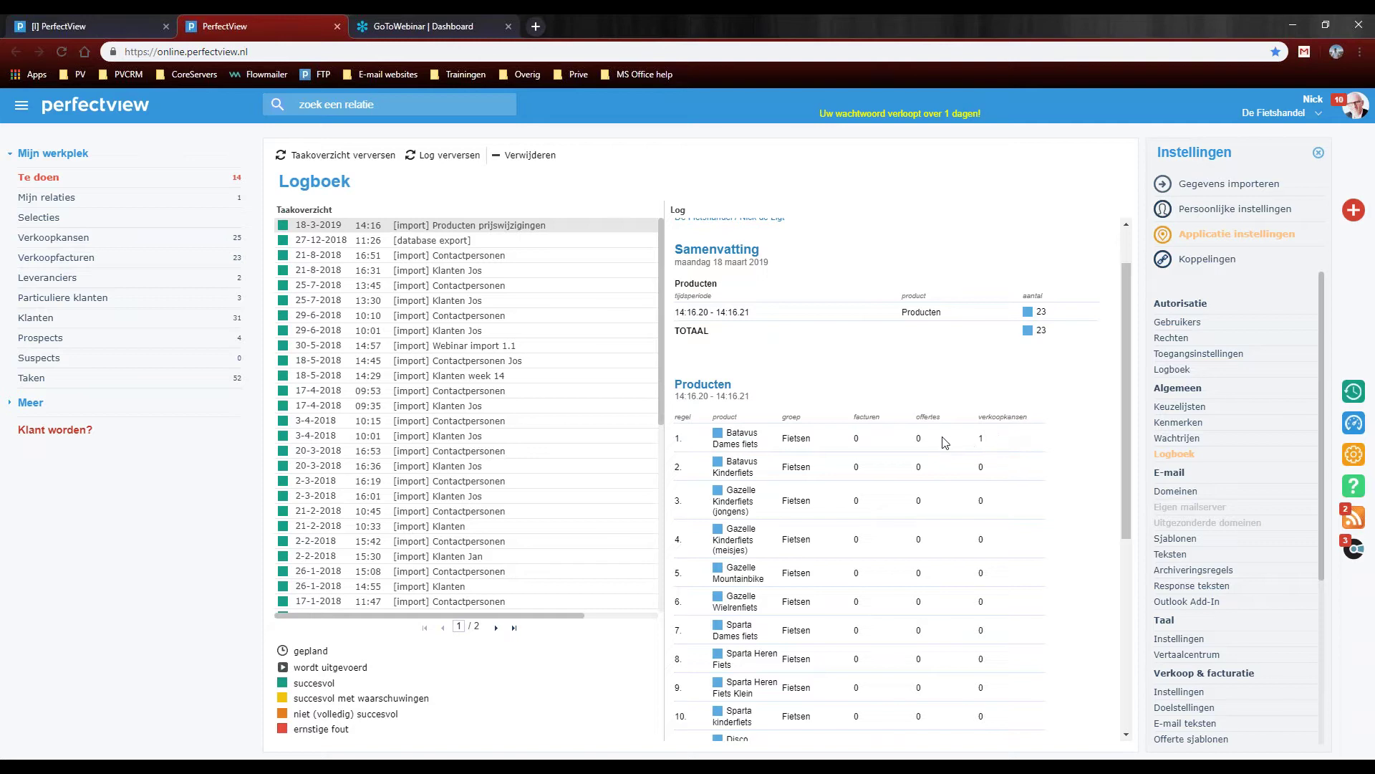
Open the Producten settings and check the prices in the Fietsen, Materiaal and Overig product groups.
{"action": "scroll", "coordinate": [1232, 657], "scroll_direction": "down", "scroll_amount": 4}
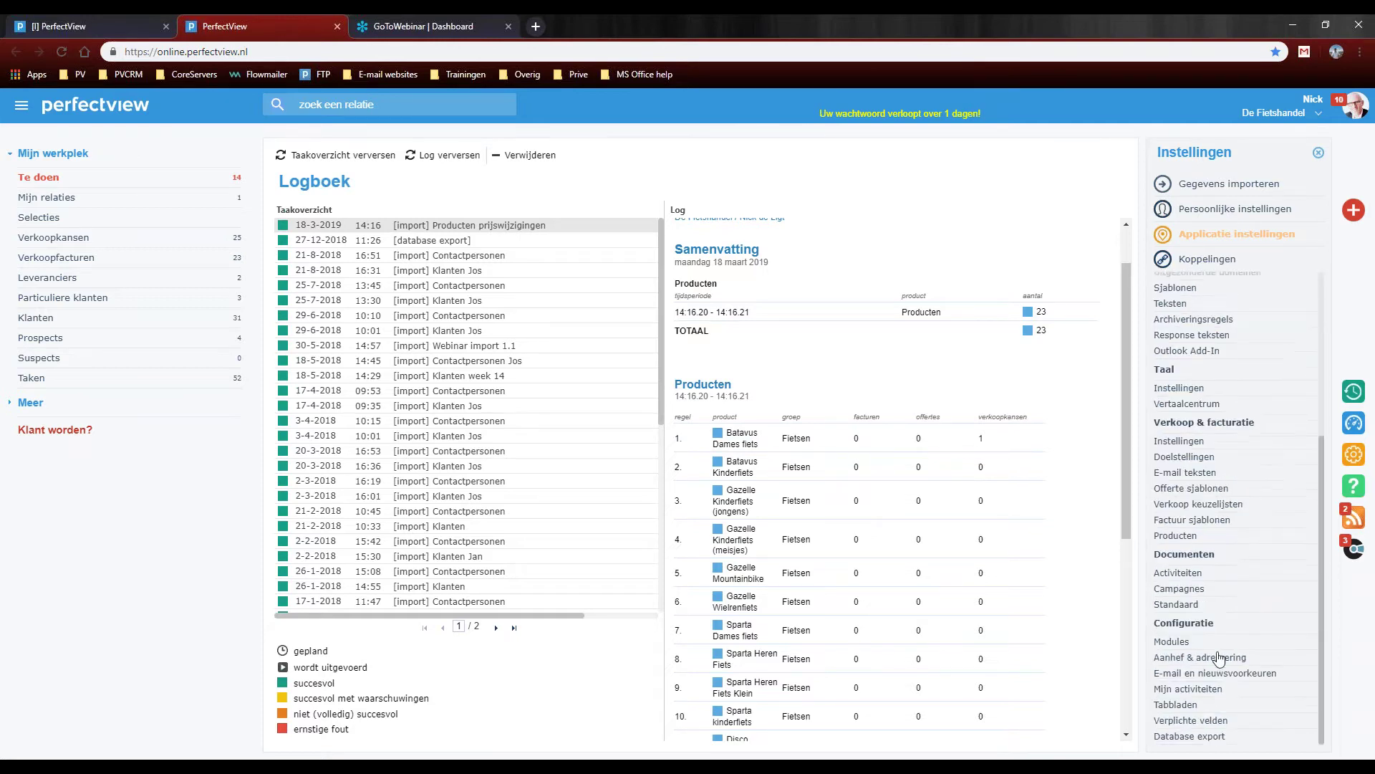
{"action": "left_click", "coordinate": [1190, 543]}
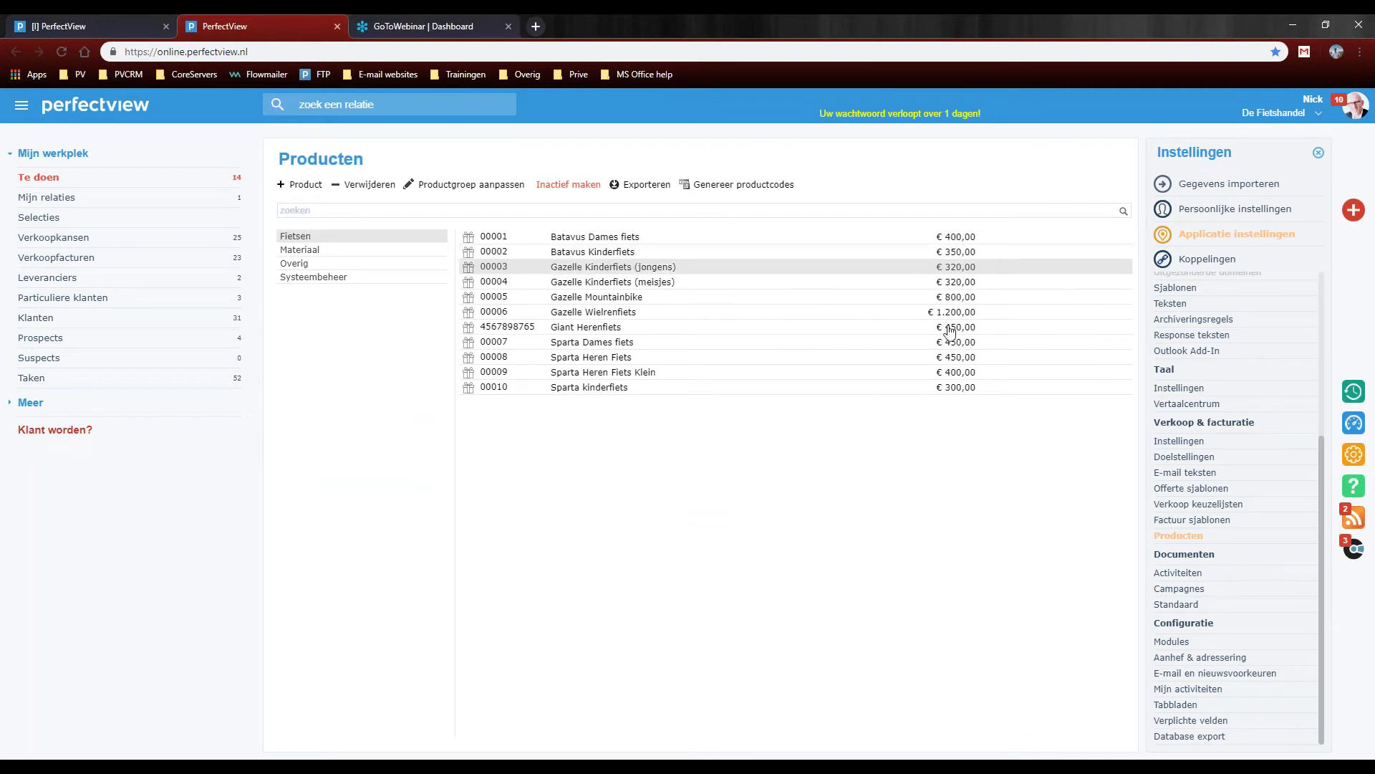
{"action": "left_click", "coordinate": [373, 251]}
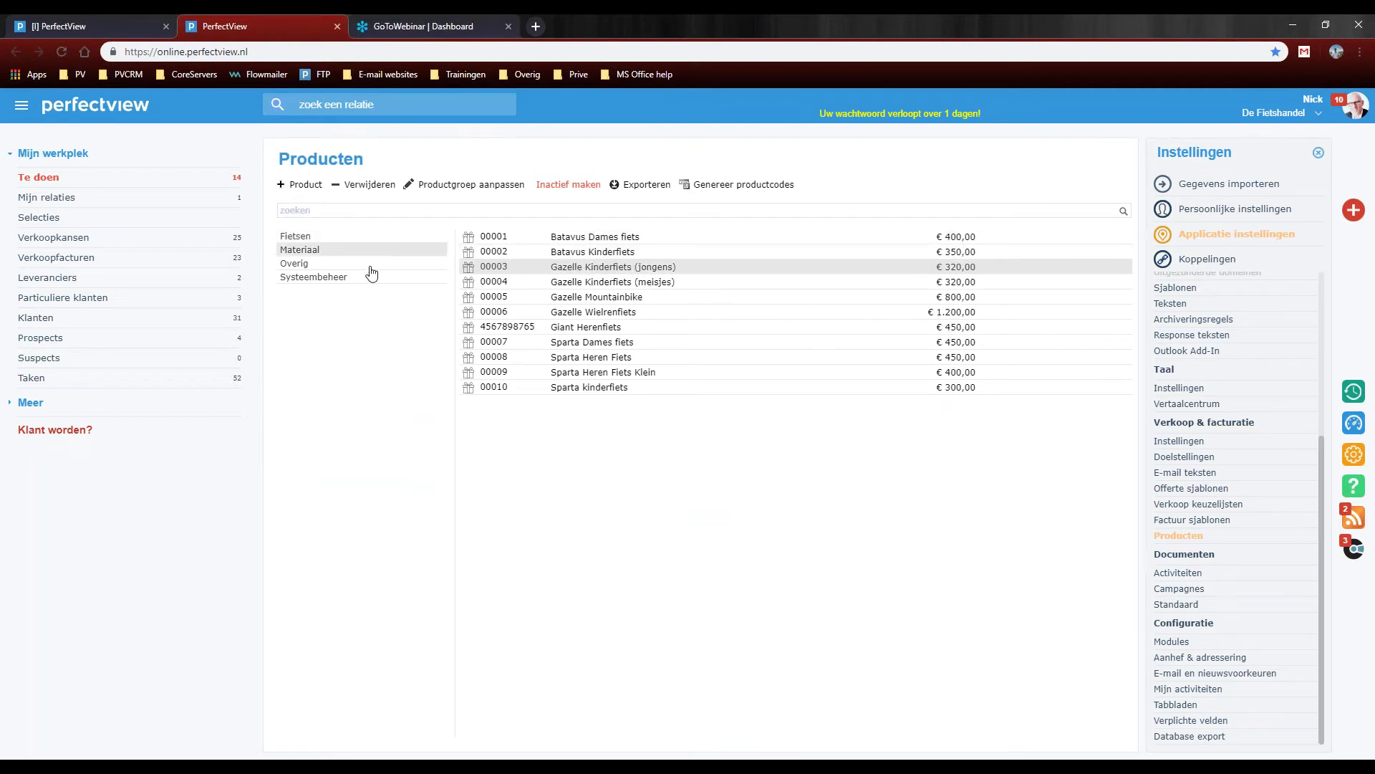
{"action": "left_click", "coordinate": [366, 266]}
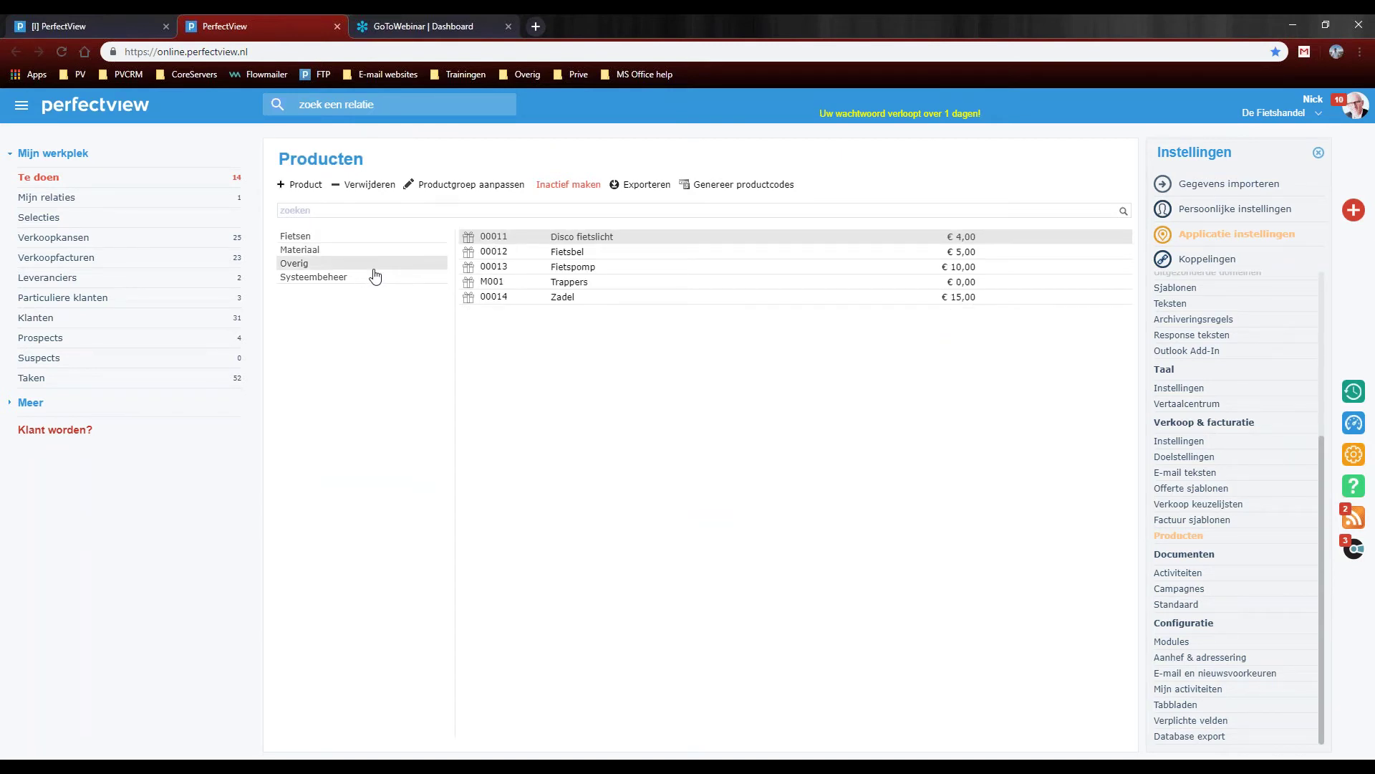
{"action": "left_click", "coordinate": [351, 249]}
{"action": "left_click", "coordinate": [348, 237]}
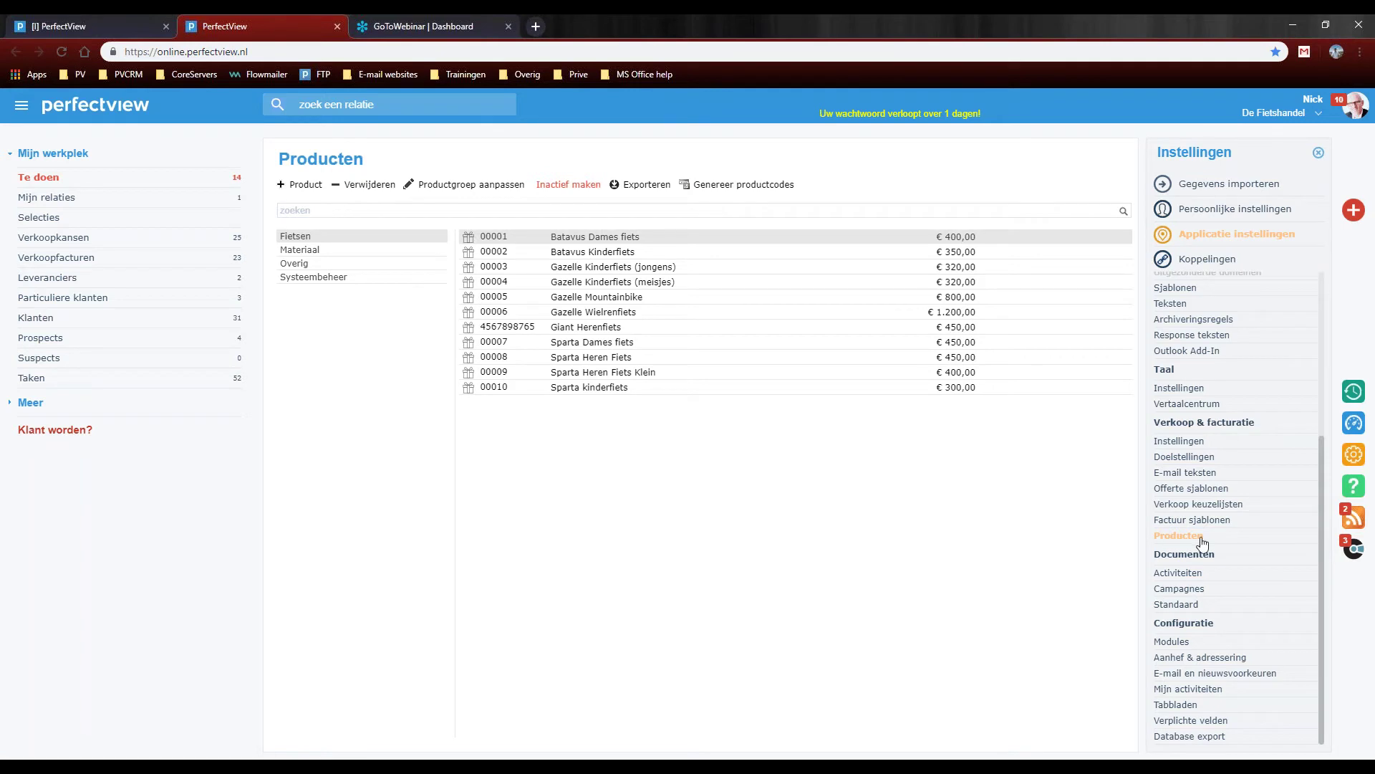
Open the Verkoopkansregels overview under Regels and look through its product lines and amounts.
{"action": "left_click", "coordinate": [69, 409]}
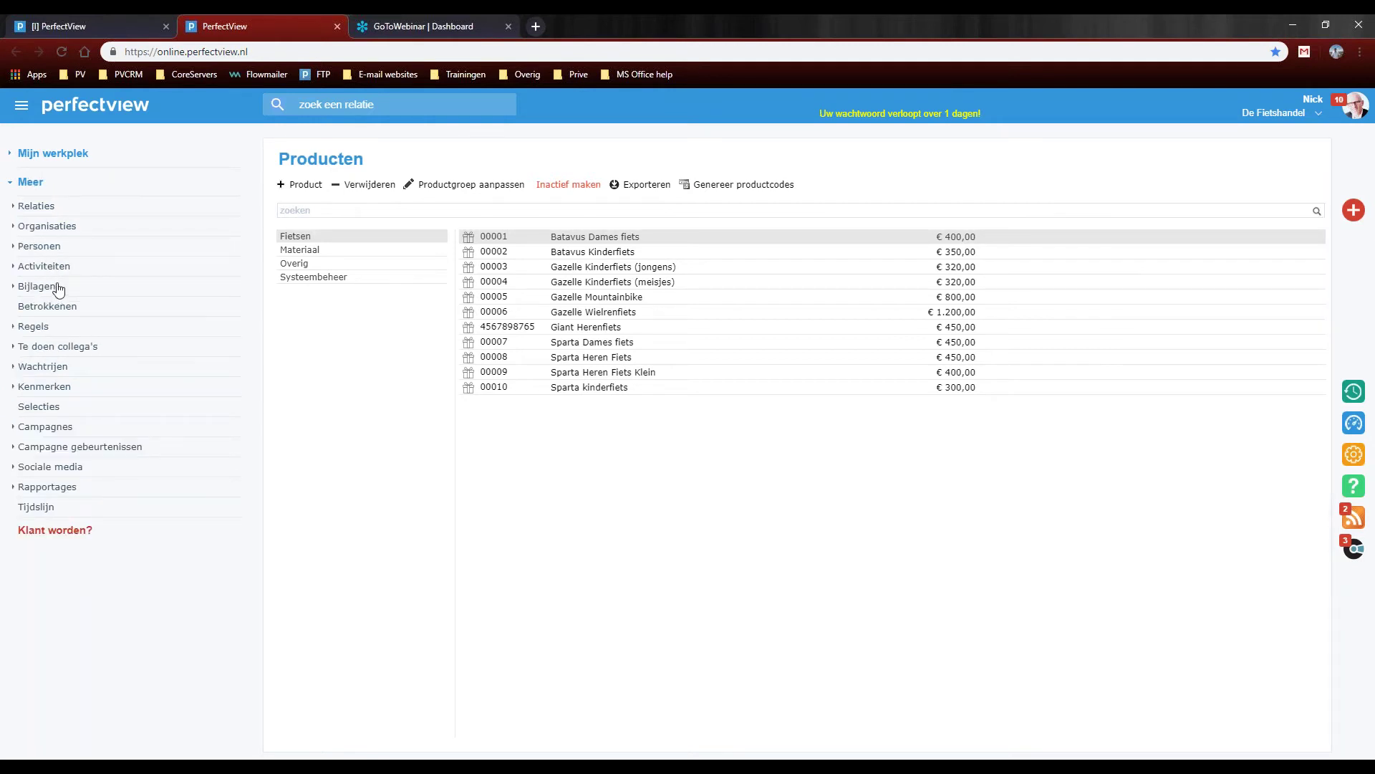
{"action": "left_click", "coordinate": [40, 327]}
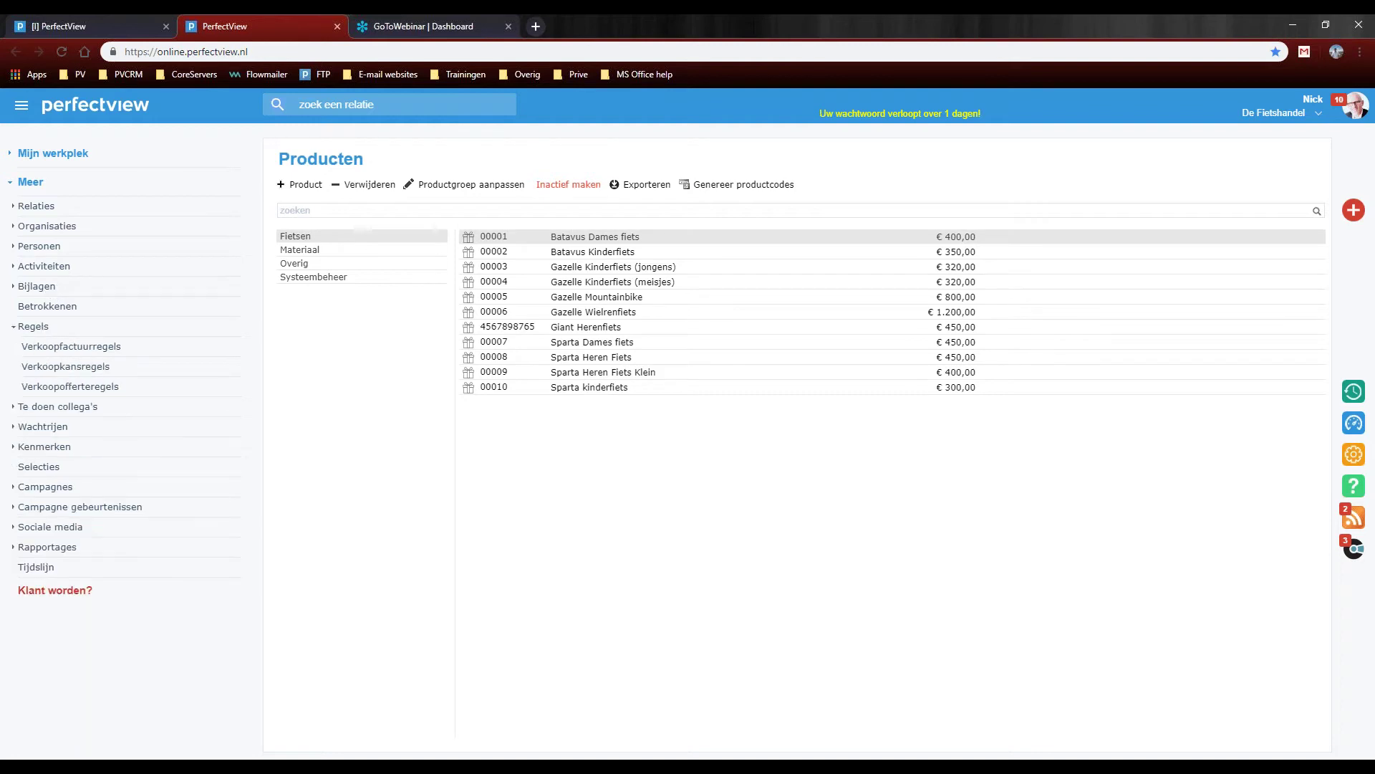
{"action": "left_click", "coordinate": [92, 369]}
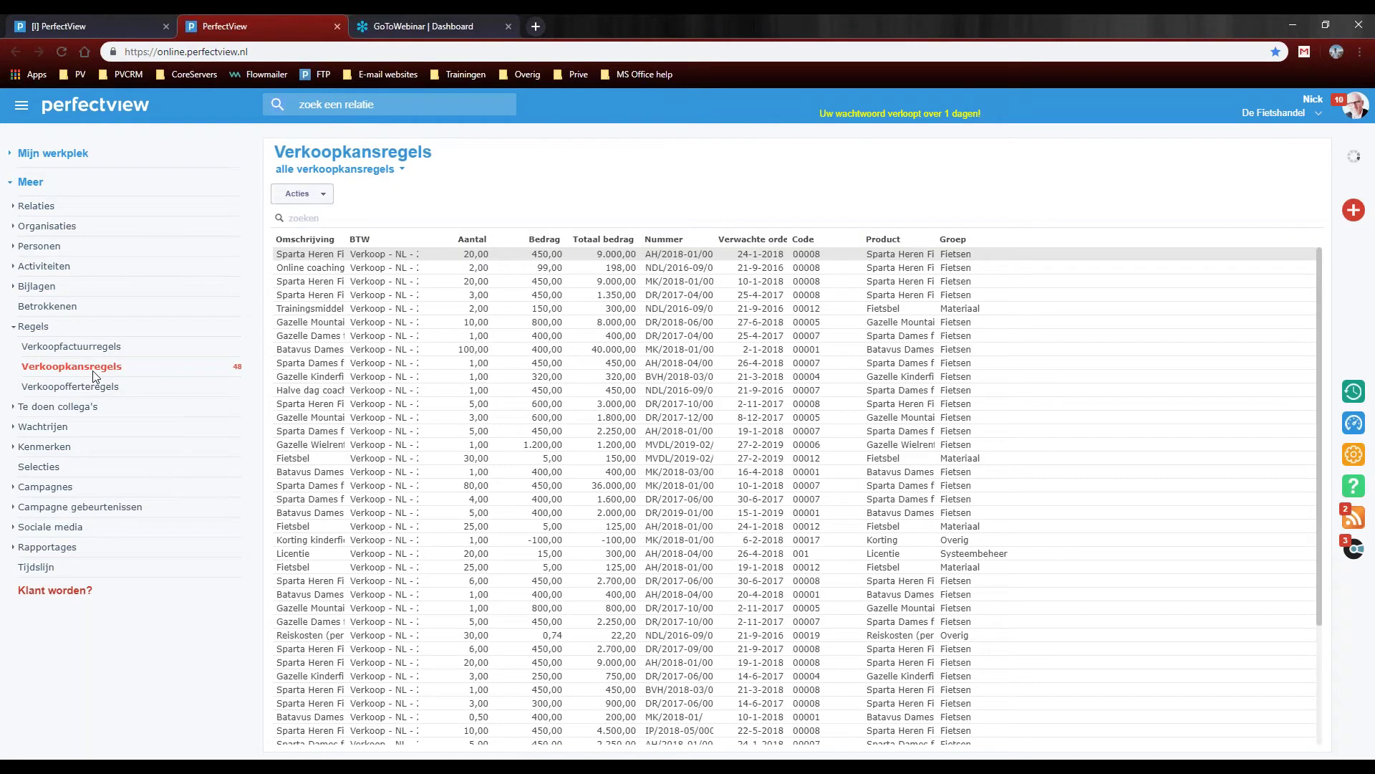
{"action": "left_click", "coordinate": [126, 366]}
{"action": "scroll", "coordinate": [439, 342], "scroll_direction": "down", "scroll_amount": 3}
{"action": "scroll", "coordinate": [430, 344], "scroll_direction": "up", "scroll_amount": 3}
{"action": "scroll", "coordinate": [659, 469], "scroll_direction": "down", "scroll_amount": 3}
{"action": "scroll", "coordinate": [657, 464], "scroll_direction": "up", "scroll_amount": 3}
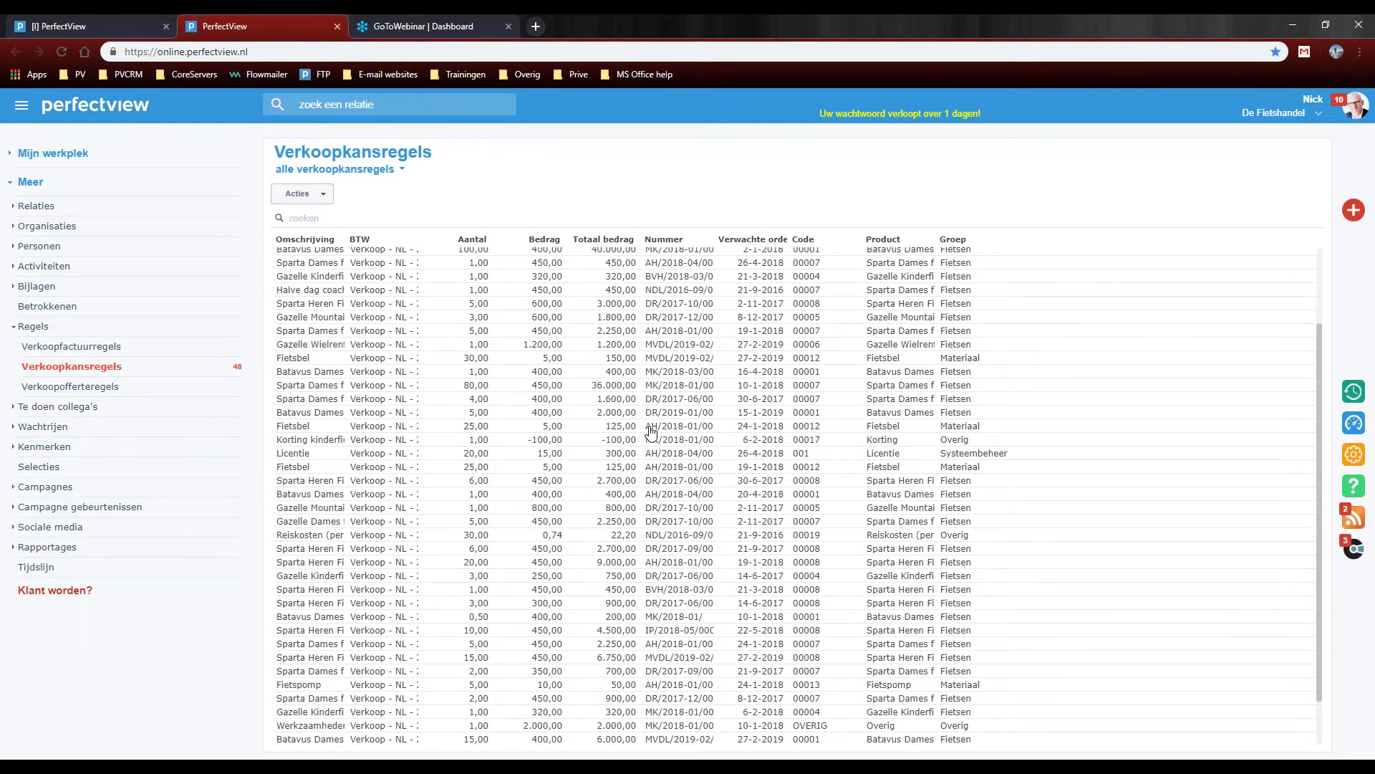
Open a customizable copy of the alle verkoopkansregels view and start adding a column.
{"action": "left_click", "coordinate": [321, 197]}
{"action": "left_click", "coordinate": [319, 255]}
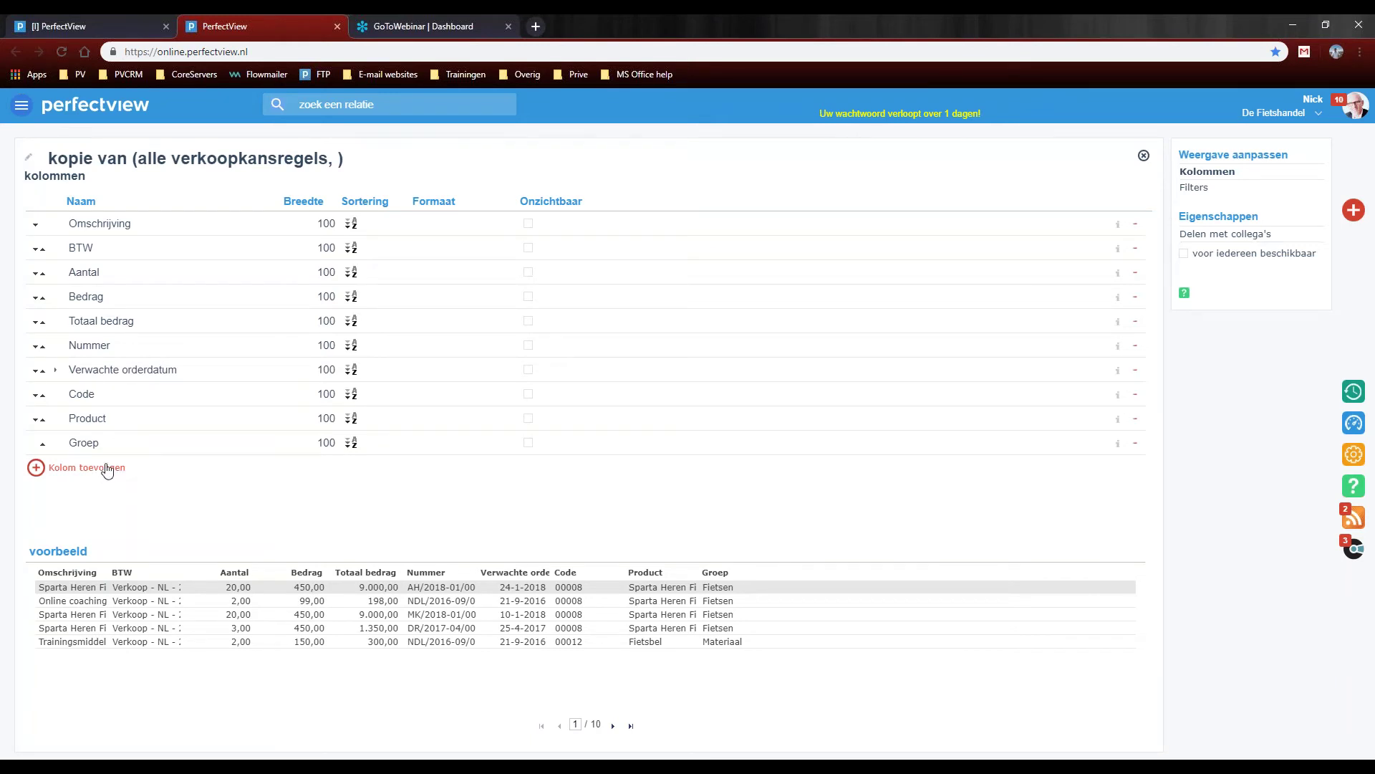
{"action": "left_click", "coordinate": [107, 470]}
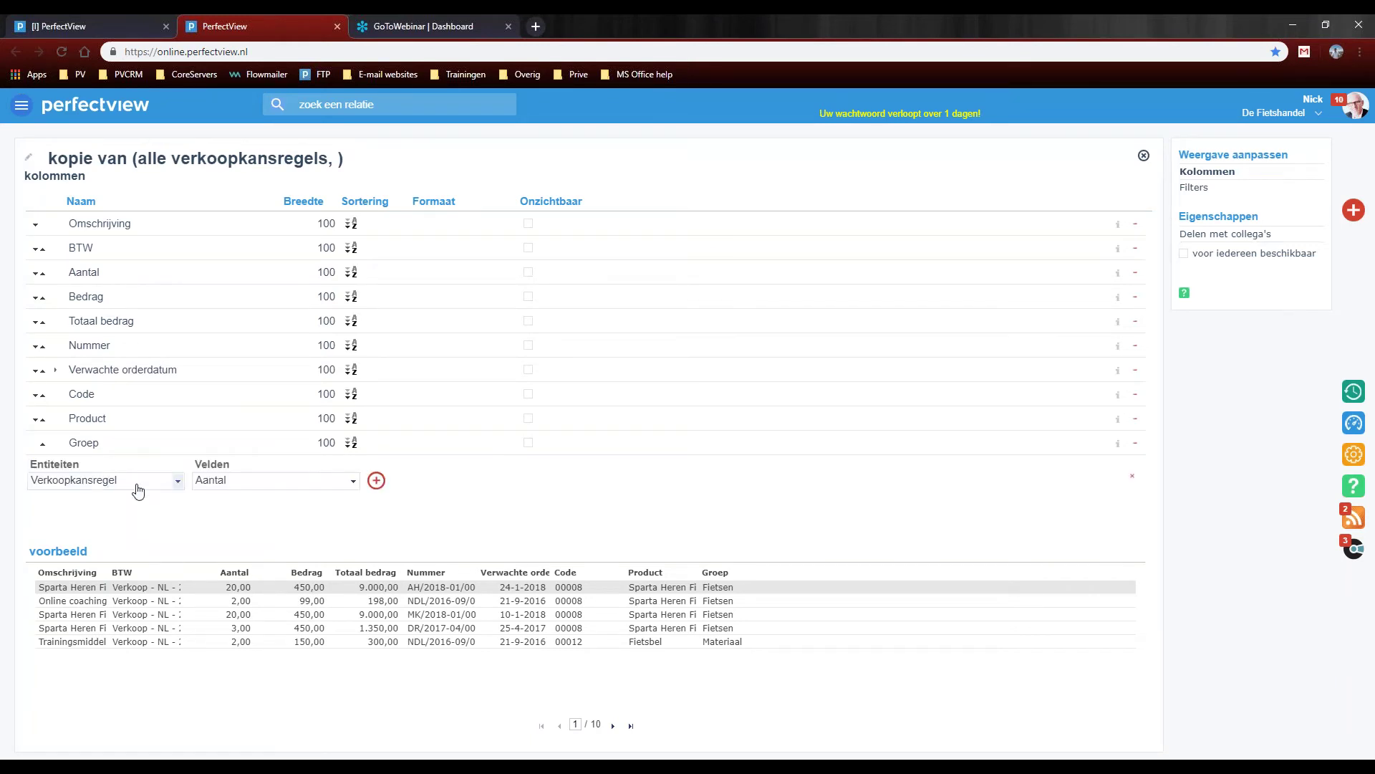
Choose Indien organisatie under Relatie's Moederrelatie as the entity for the new column.
{"action": "left_click", "coordinate": [139, 487]}
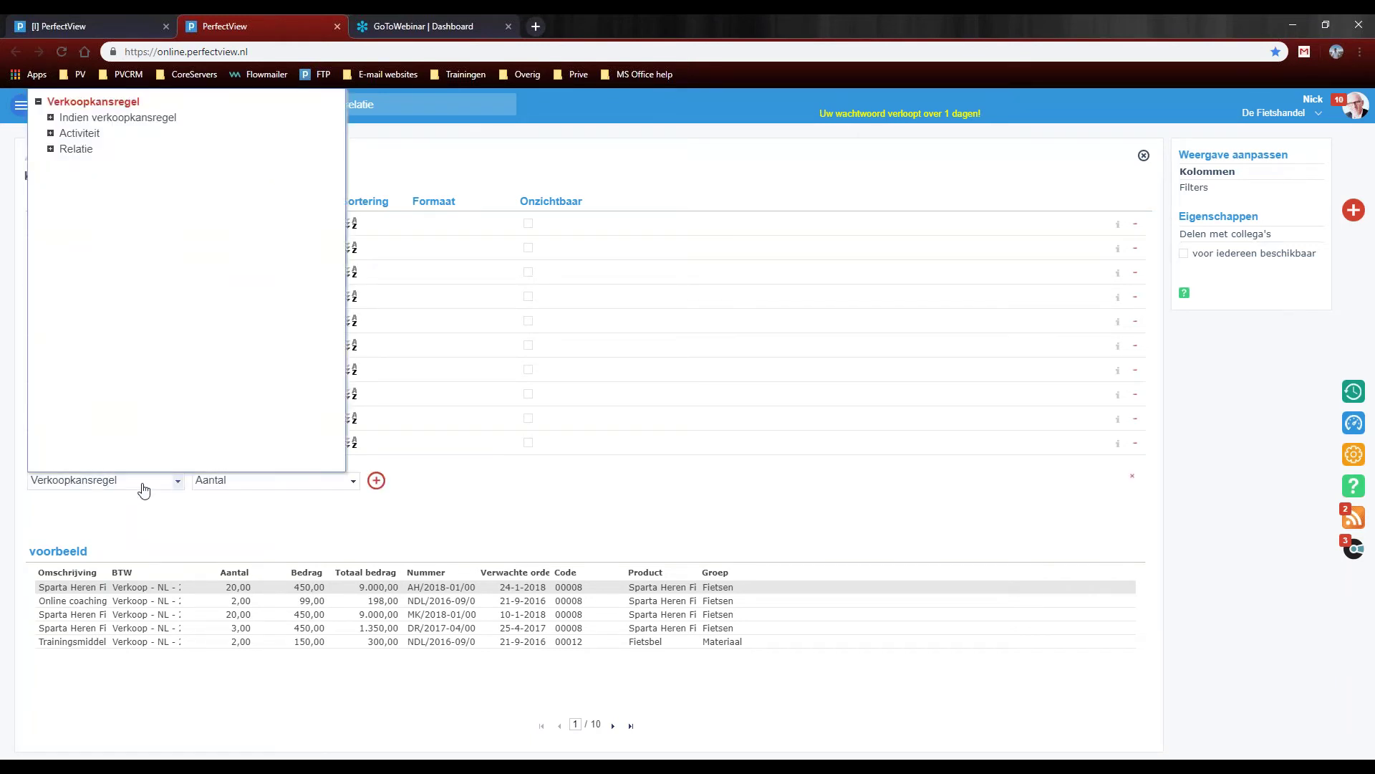
{"action": "left_click", "coordinate": [75, 151]}
{"action": "left_click", "coordinate": [79, 149]}
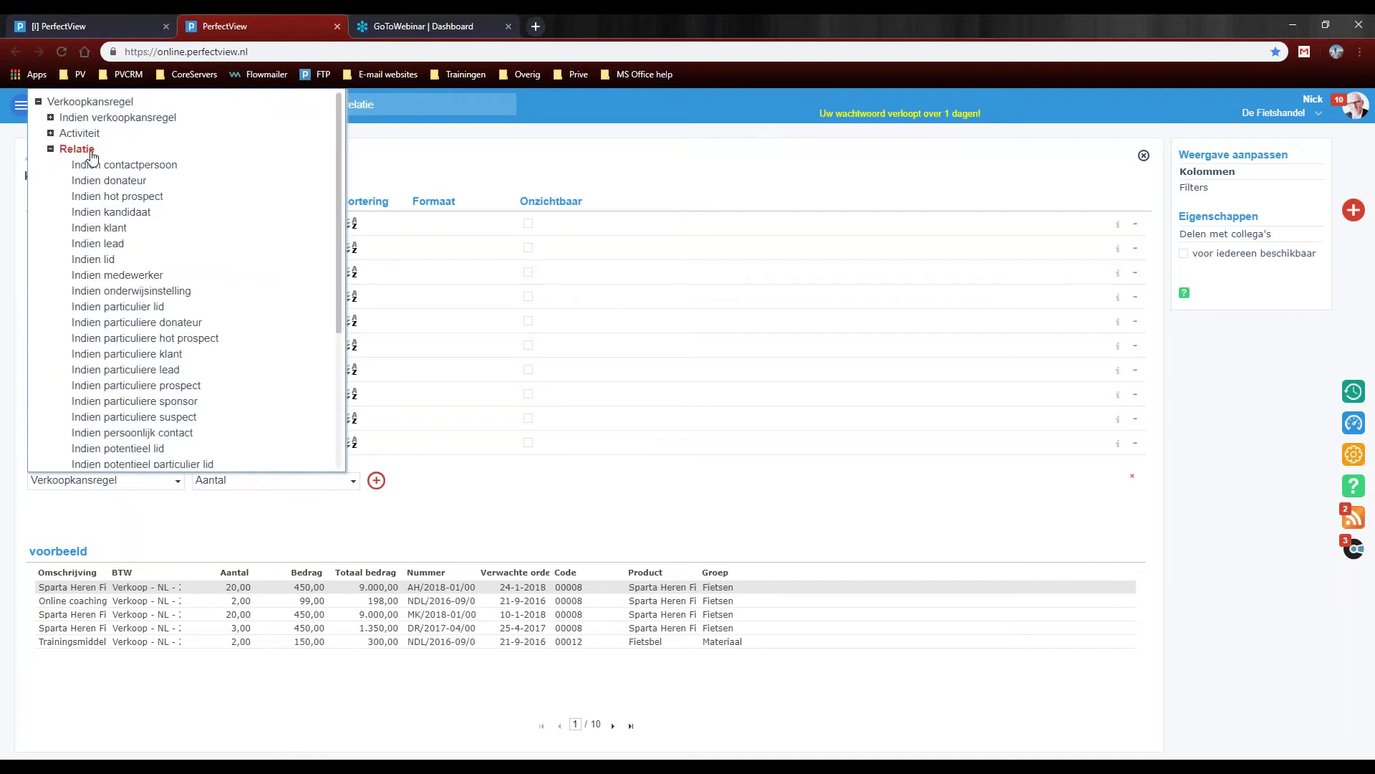
{"action": "left_click", "coordinate": [242, 476]}
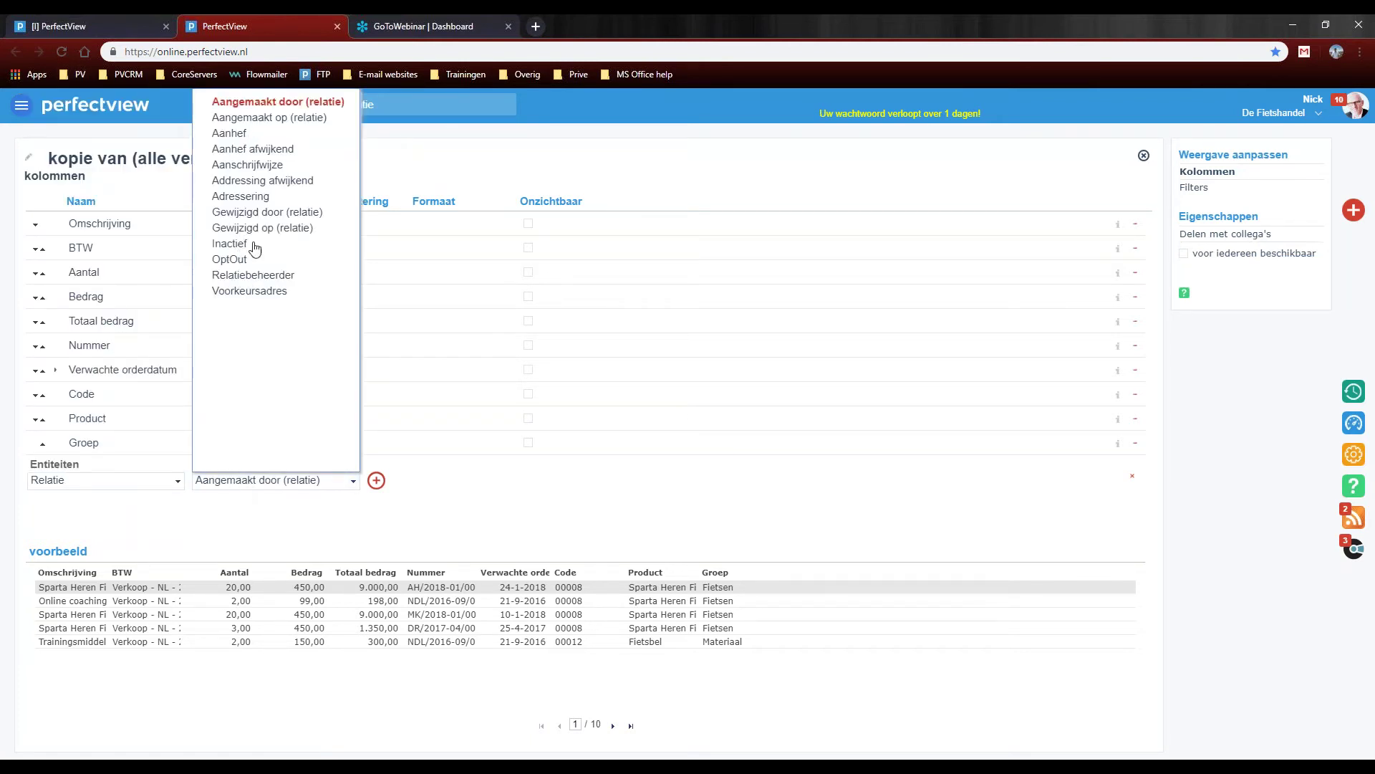
{"action": "left_click", "coordinate": [106, 478]}
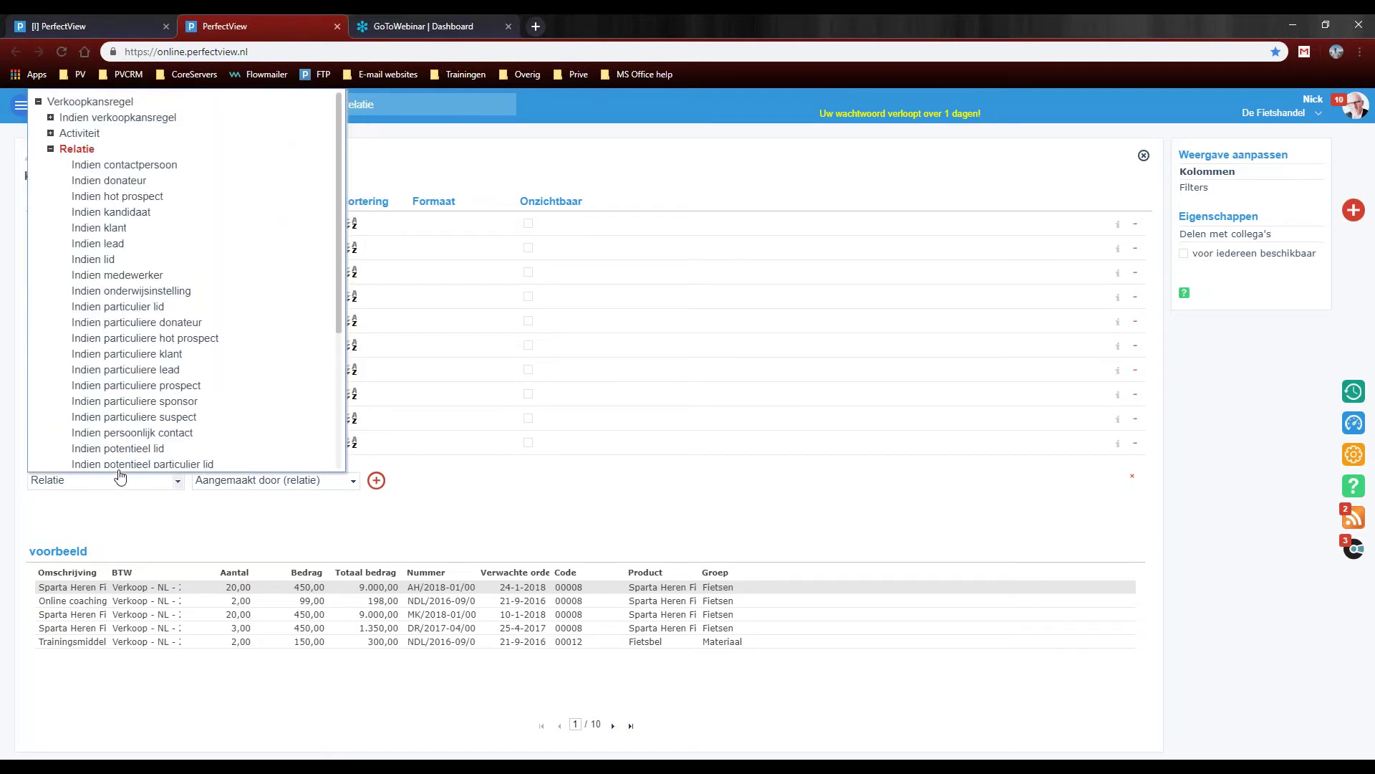
{"action": "scroll", "coordinate": [106, 209], "scroll_direction": "down", "scroll_amount": 3}
{"action": "left_click", "coordinate": [62, 441]}
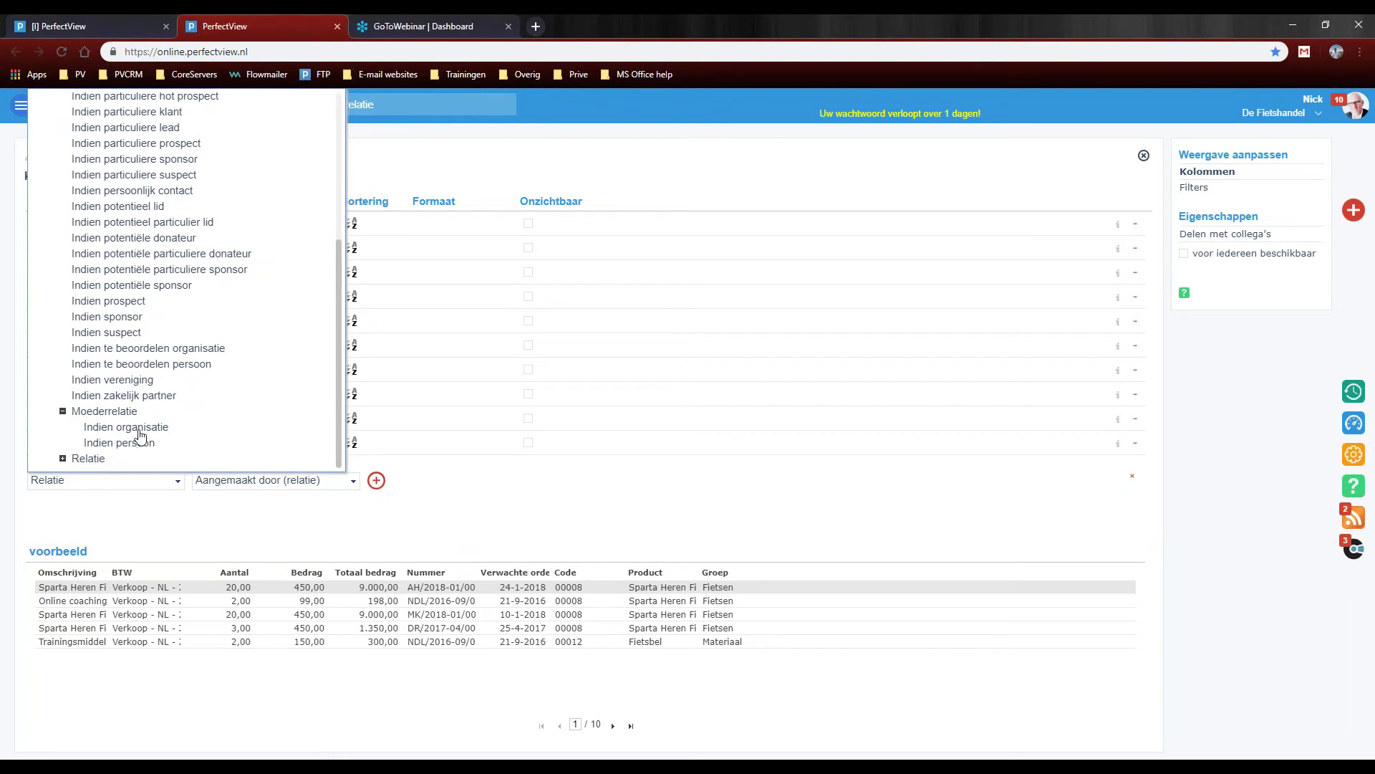
{"action": "left_click", "coordinate": [136, 430]}
Add the Organisatienaam field of the chosen organisation entity as a column in the view.
{"action": "left_click", "coordinate": [244, 486]}
{"action": "scroll", "coordinate": [251, 430], "scroll_direction": "down", "scroll_amount": 10}
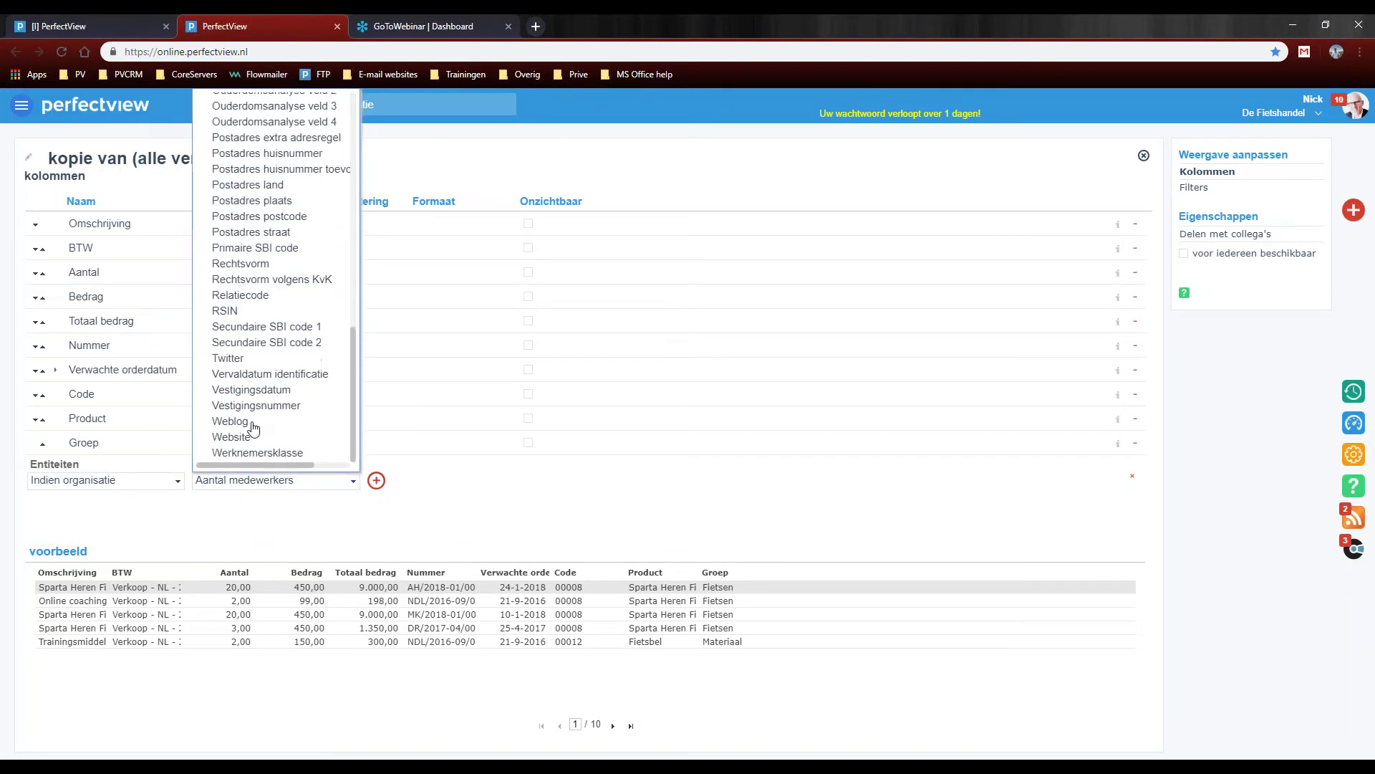
{"action": "scroll", "coordinate": [265, 427], "scroll_direction": "up", "scroll_amount": 10}
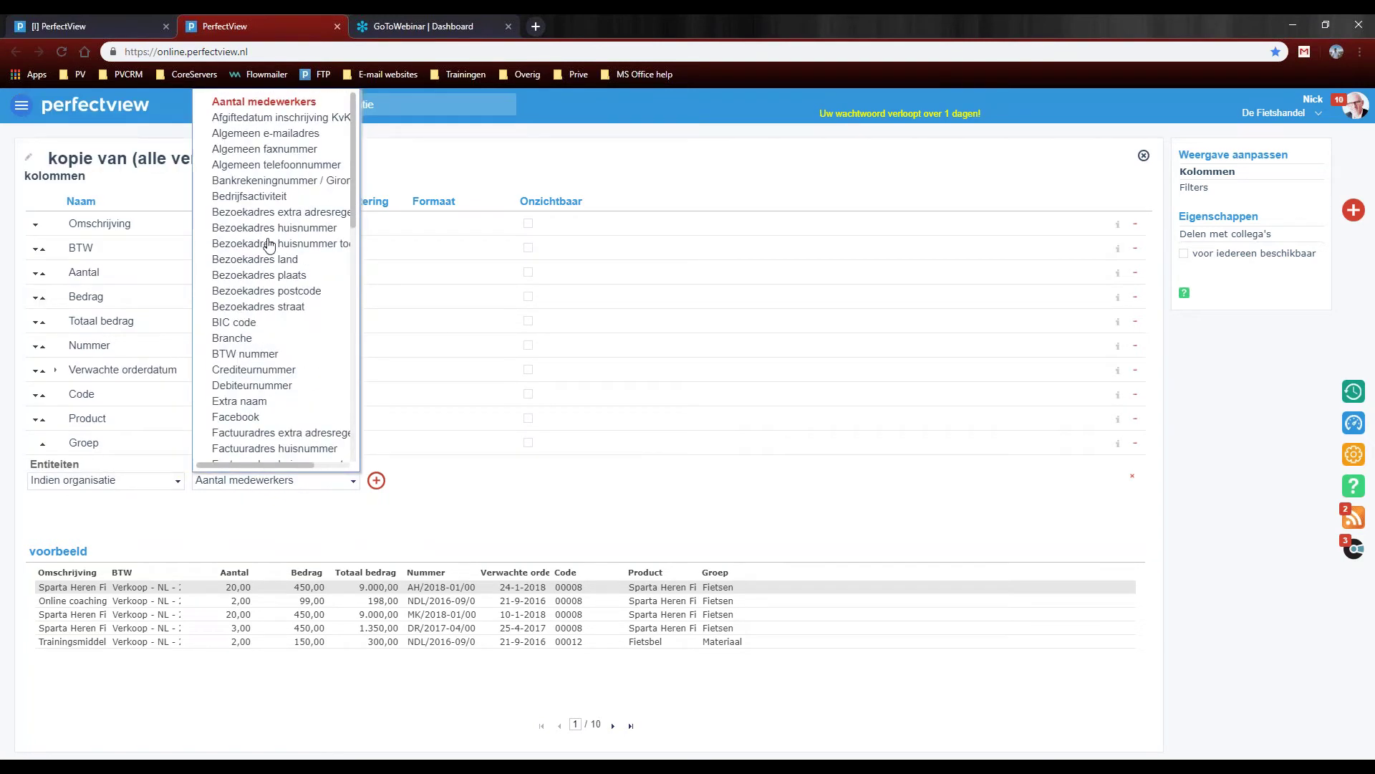
{"action": "scroll", "coordinate": [256, 338], "scroll_direction": "down", "scroll_amount": 3}
{"action": "scroll", "coordinate": [256, 338], "scroll_direction": "down", "scroll_amount": 3}
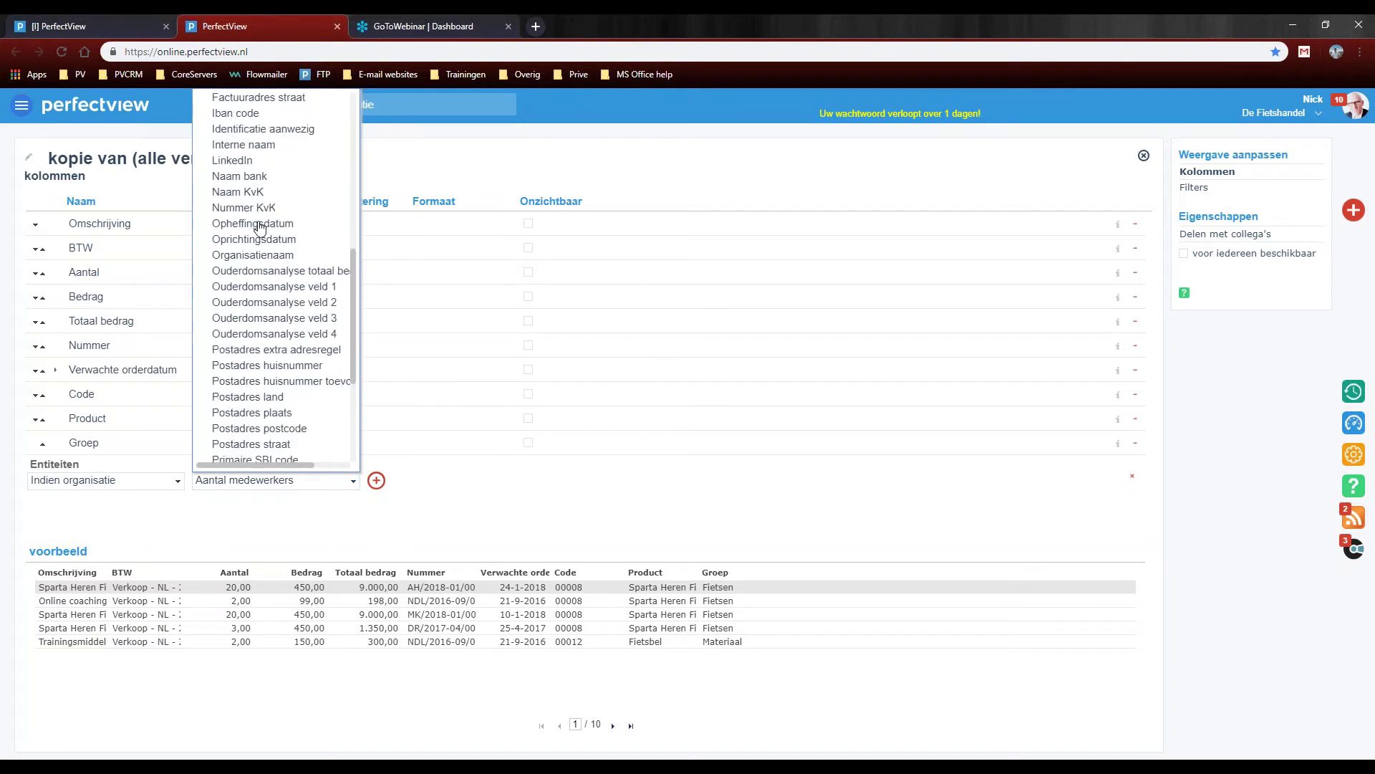
{"action": "left_click", "coordinate": [268, 256]}
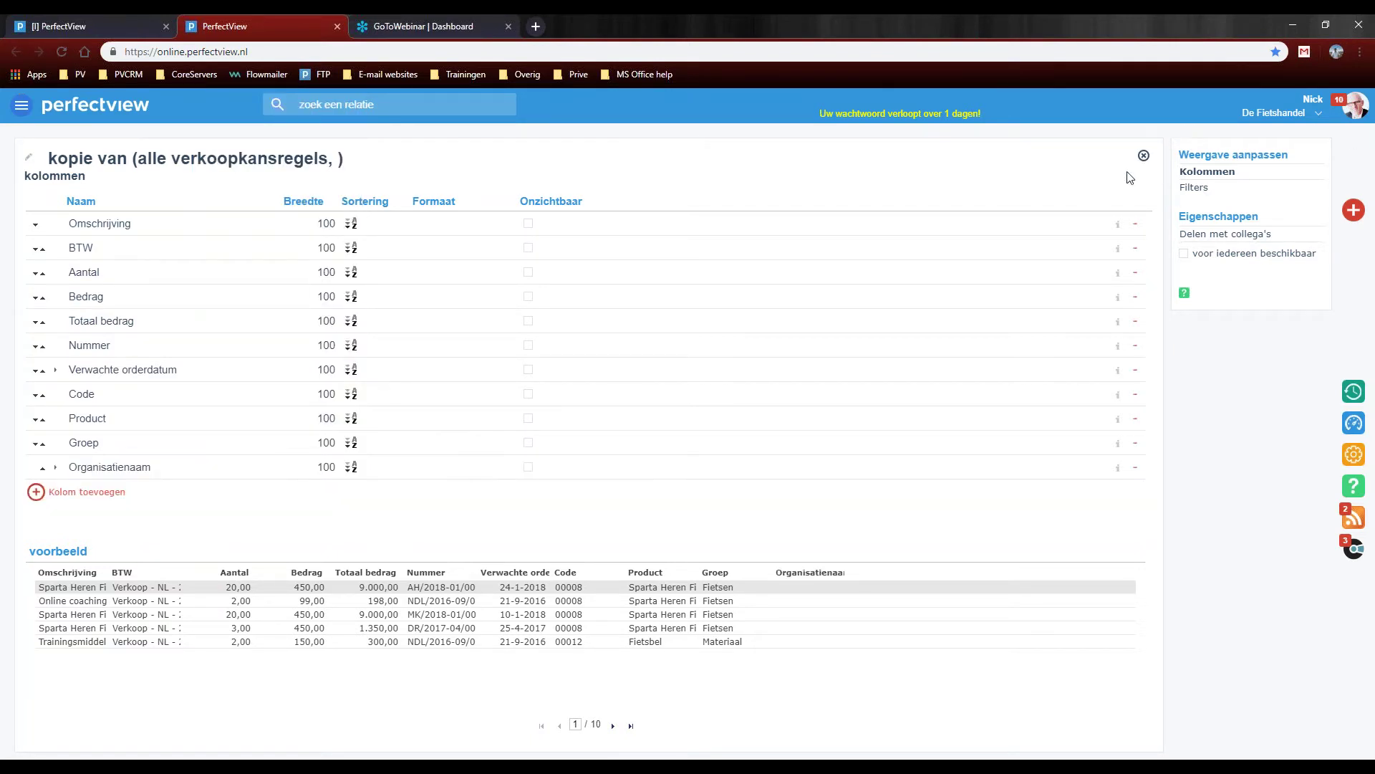
Start another column with the Relatie entity and look through its available fields.
{"action": "left_click", "coordinate": [75, 499]}
{"action": "left_click", "coordinate": [87, 512]}
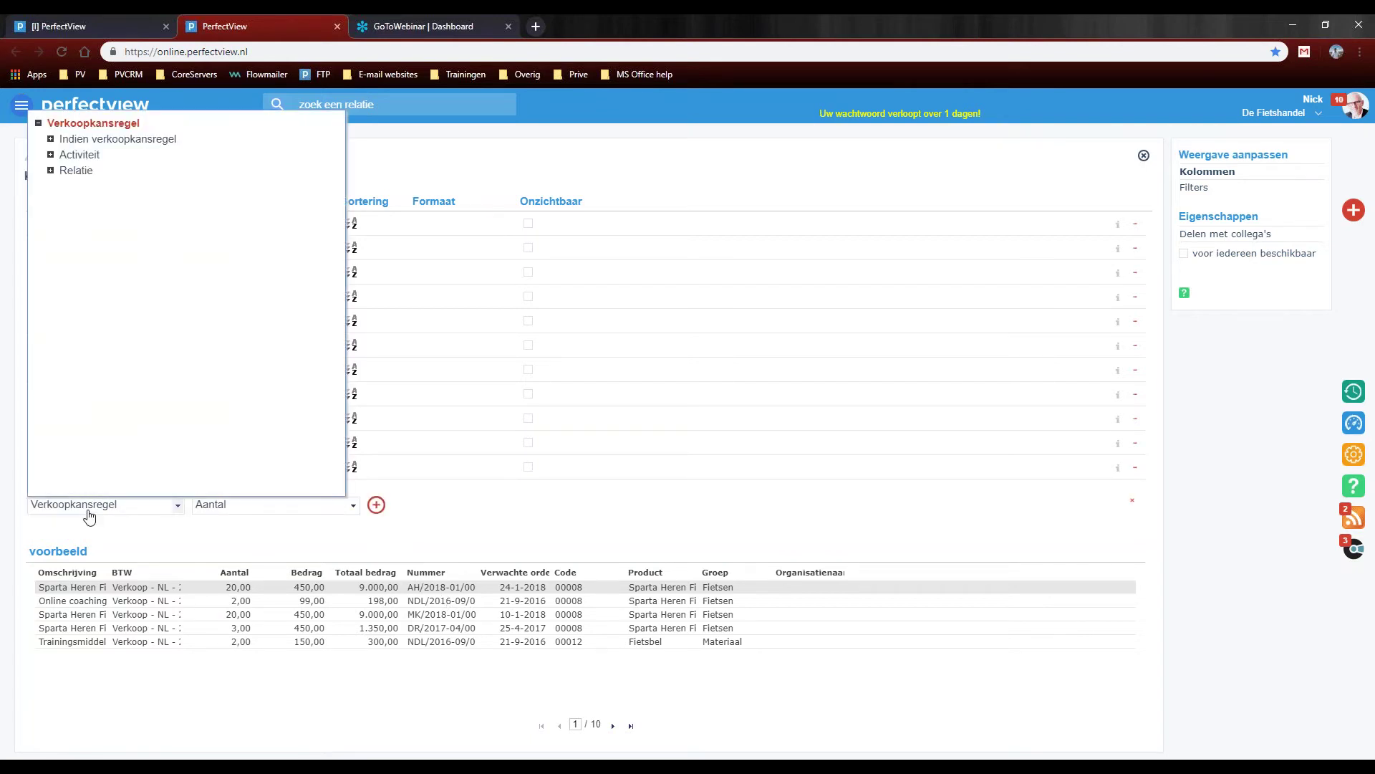
{"action": "left_click", "coordinate": [68, 172]}
{"action": "left_click", "coordinate": [234, 509]}
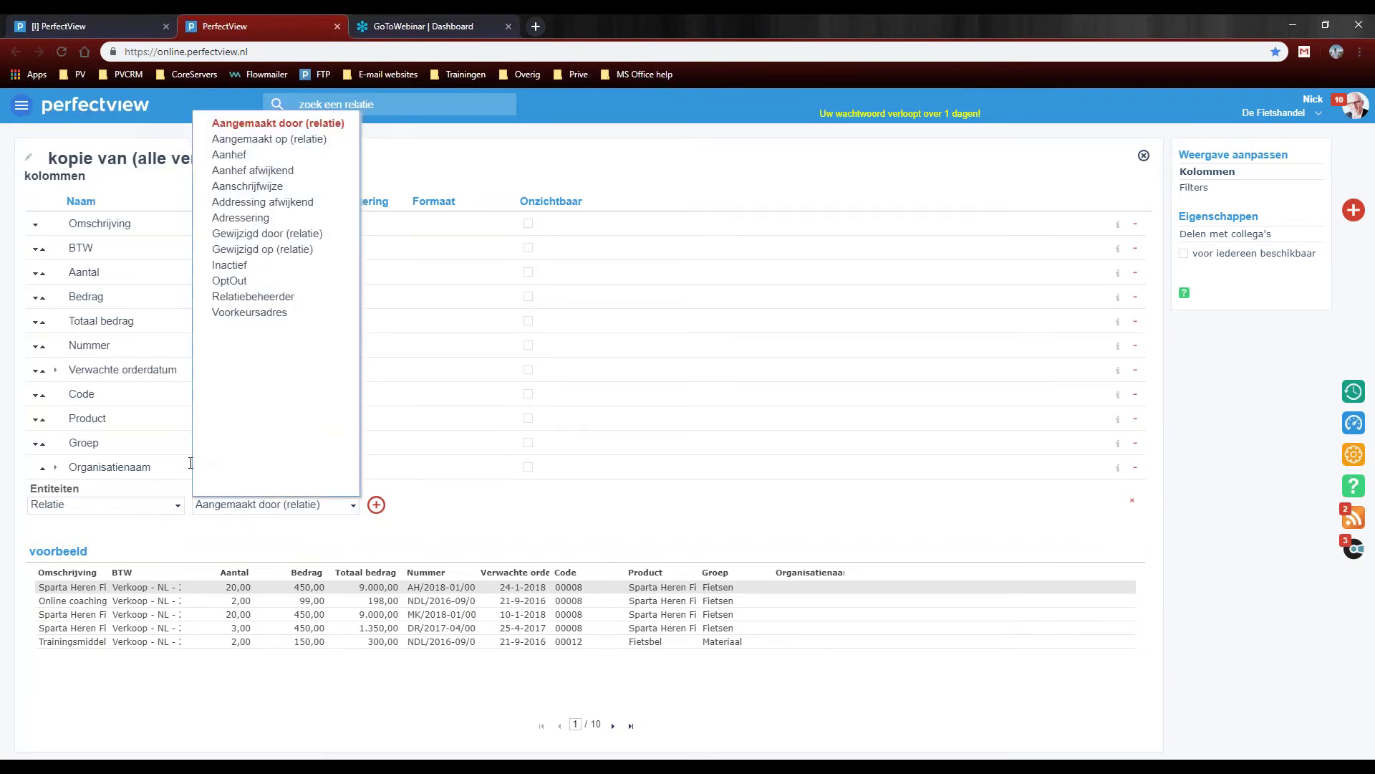
{"action": "left_click", "coordinate": [124, 506]}
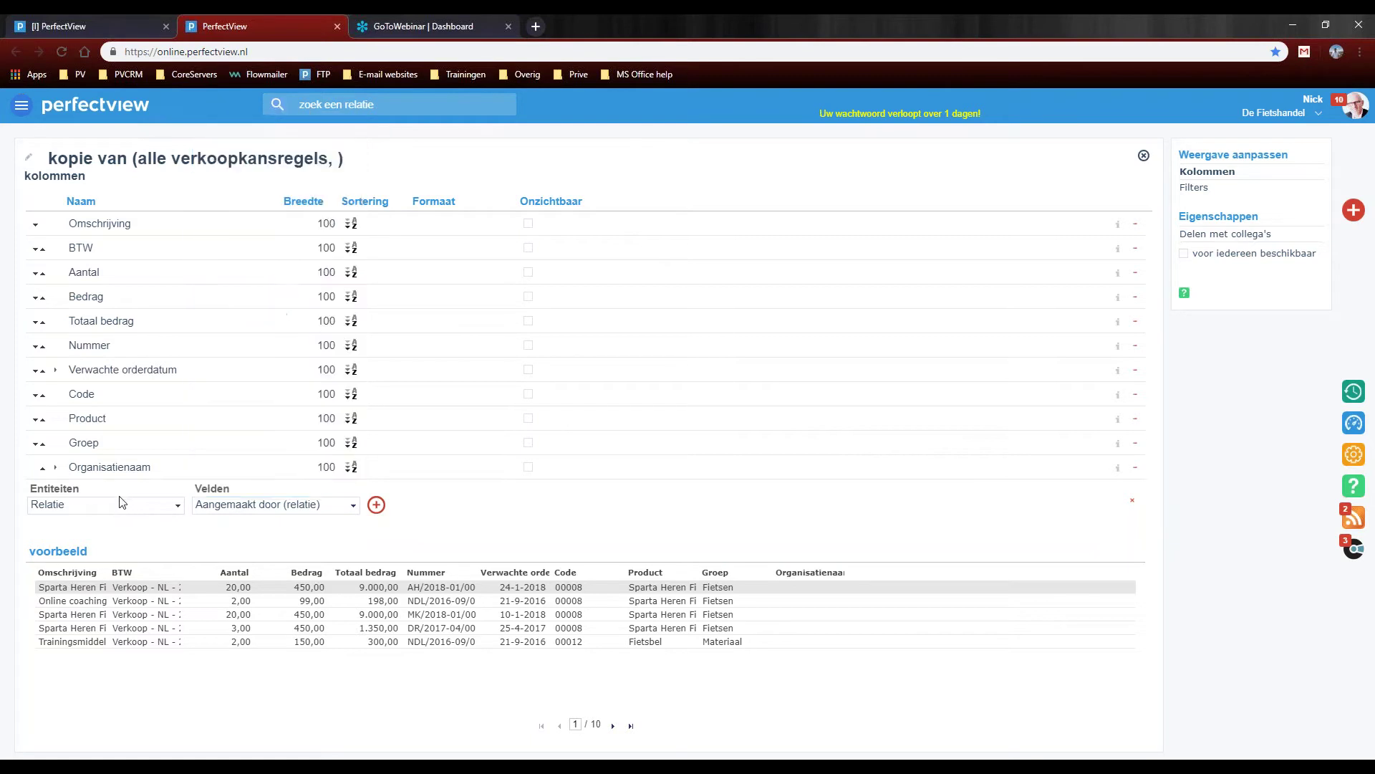
Add the Groep field of the Indien klant entity under Relatie as a column, and remove that column again.
{"action": "left_click", "coordinate": [115, 504]}
{"action": "left_click", "coordinate": [50, 172]}
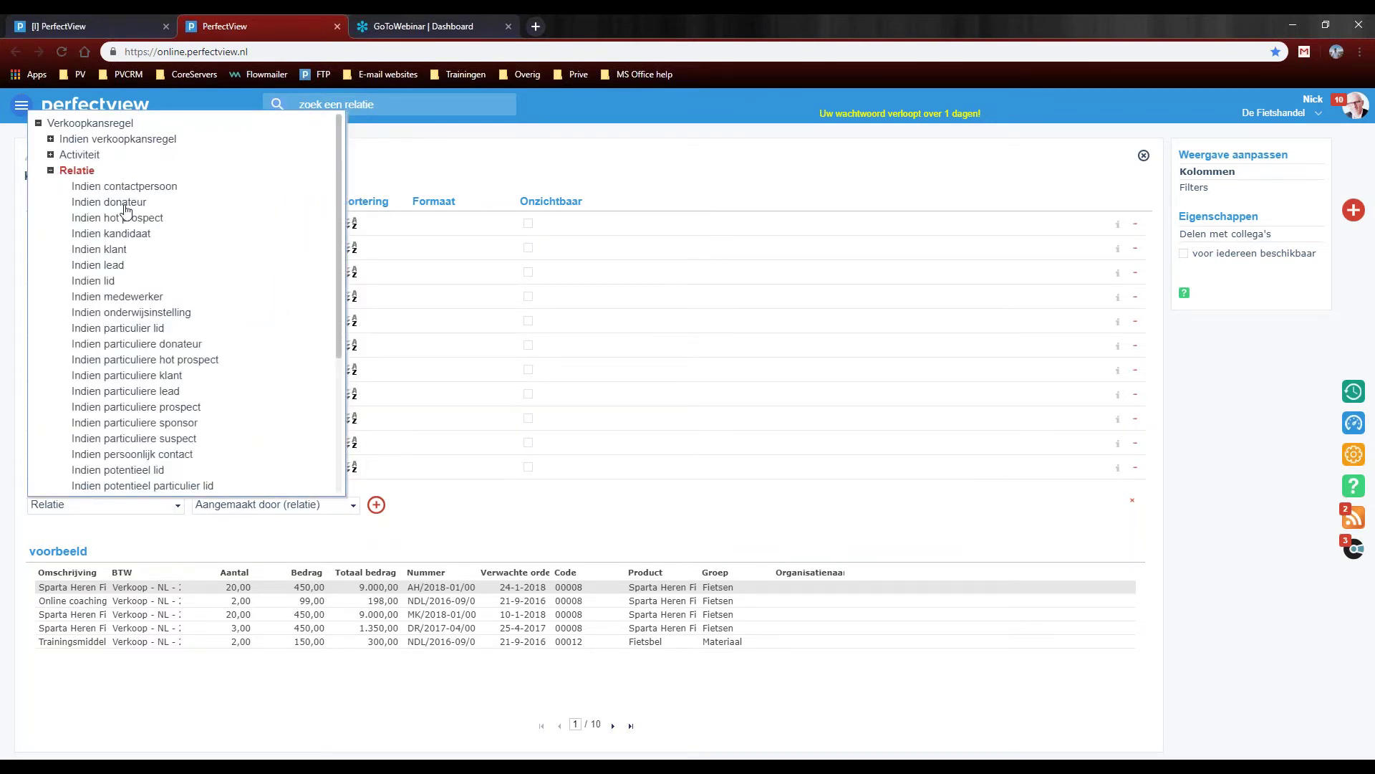
{"action": "scroll", "coordinate": [128, 213], "scroll_direction": "down", "scroll_amount": 3}
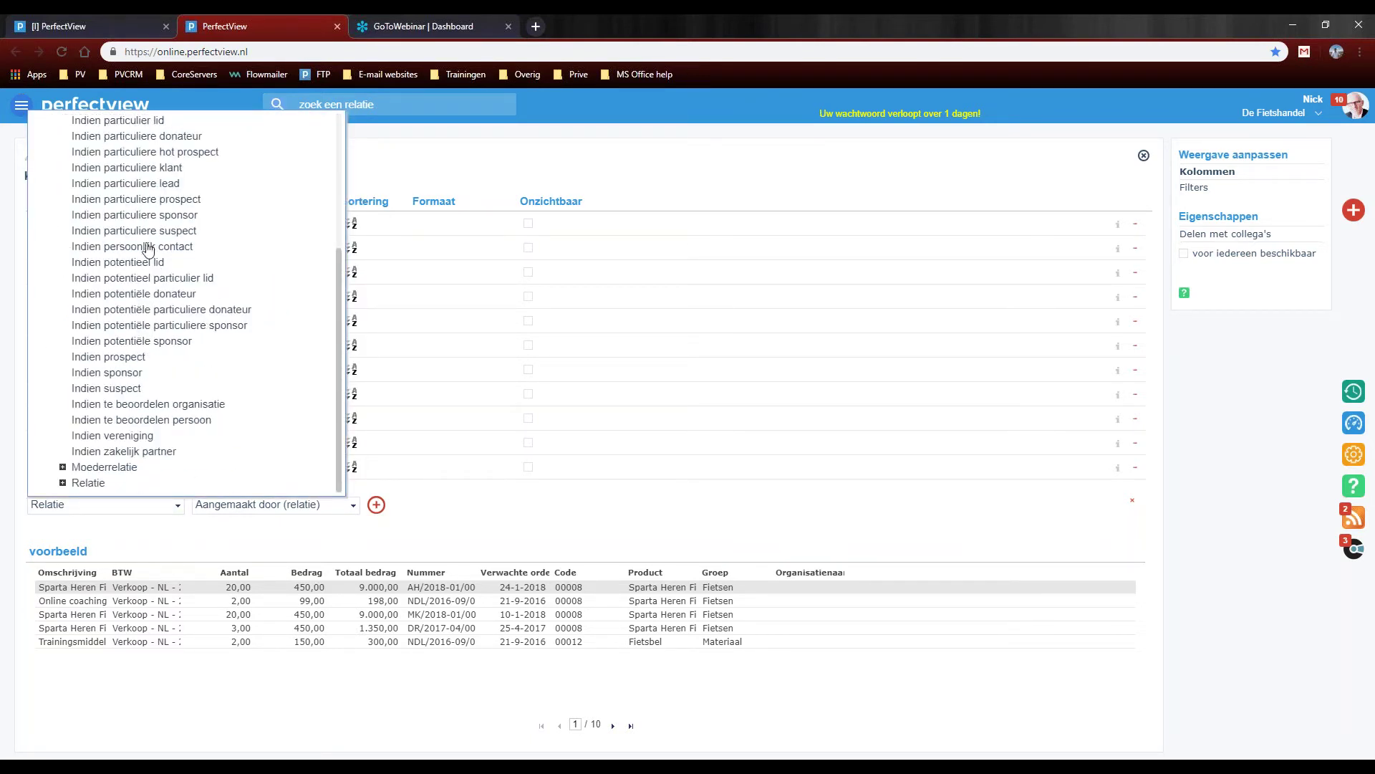
{"action": "scroll", "coordinate": [138, 418], "scroll_direction": "up", "scroll_amount": 1}
{"action": "scroll", "coordinate": [139, 418], "scroll_direction": "up", "scroll_amount": 1}
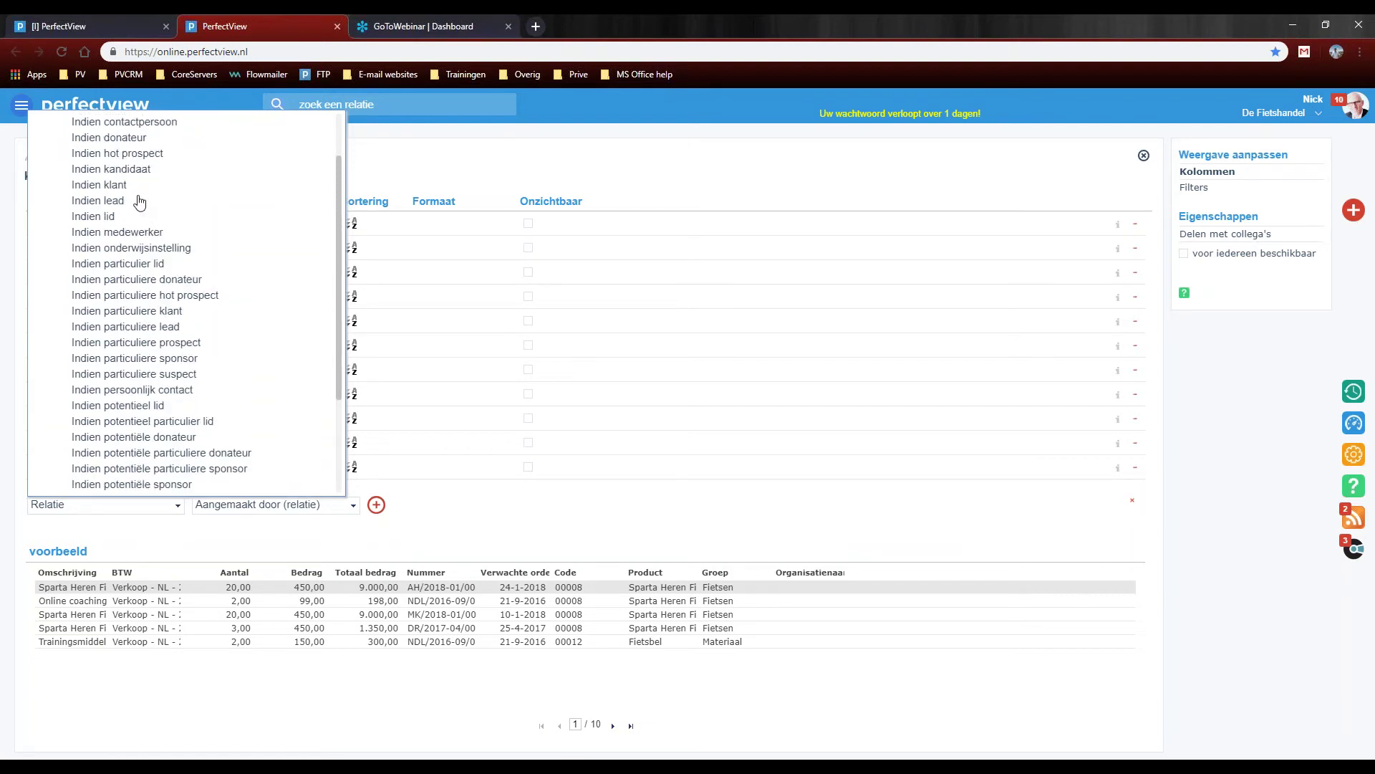
{"action": "left_click", "coordinate": [129, 185]}
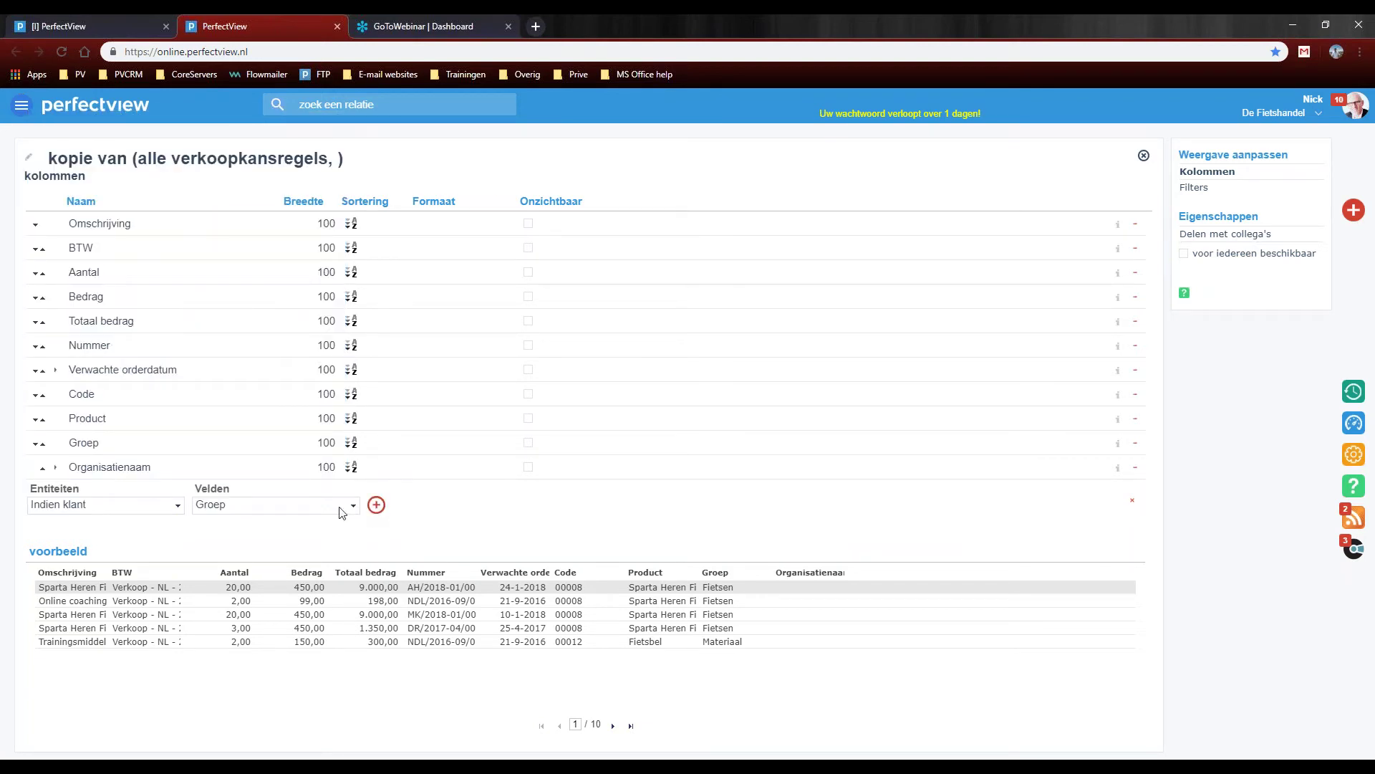
{"action": "left_click", "coordinate": [377, 506]}
{"action": "left_click", "coordinate": [675, 443]}
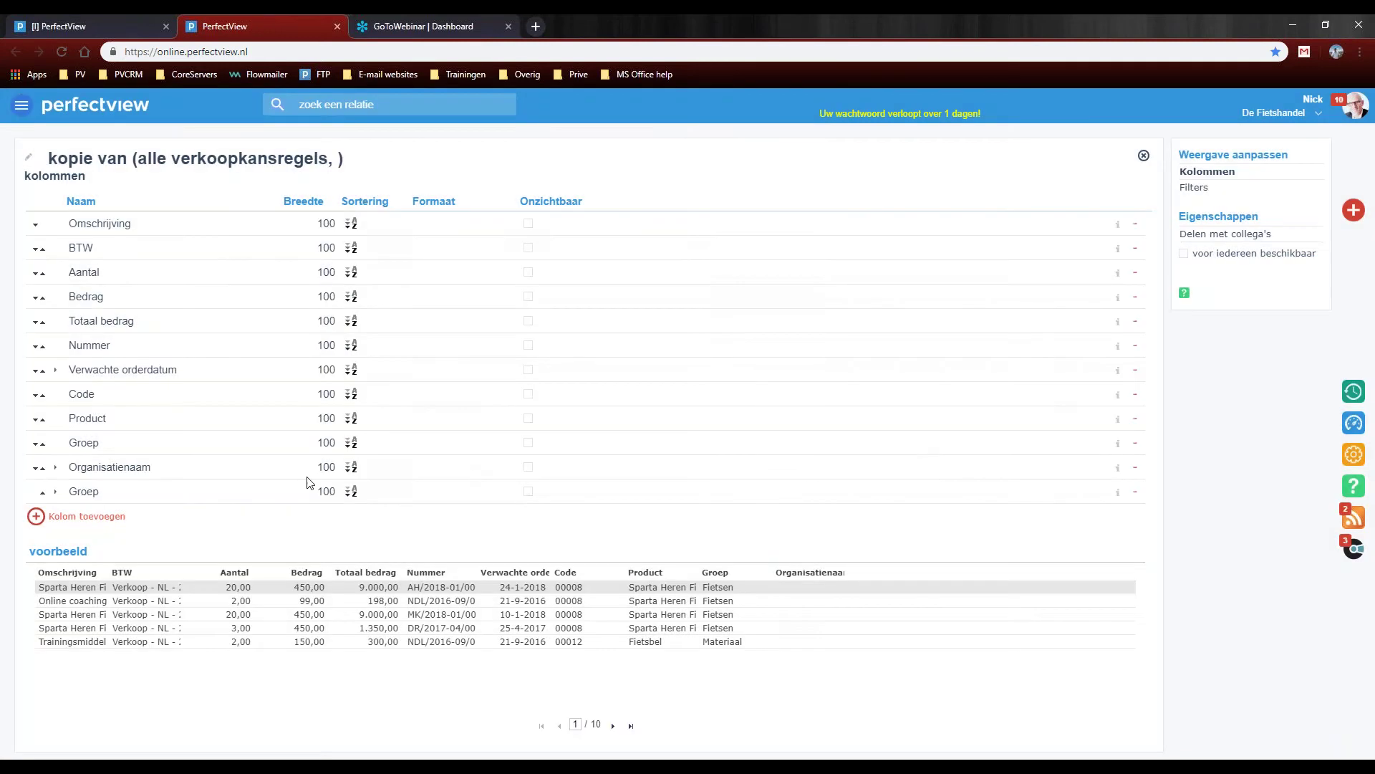
{"action": "left_click", "coordinate": [1136, 491]}
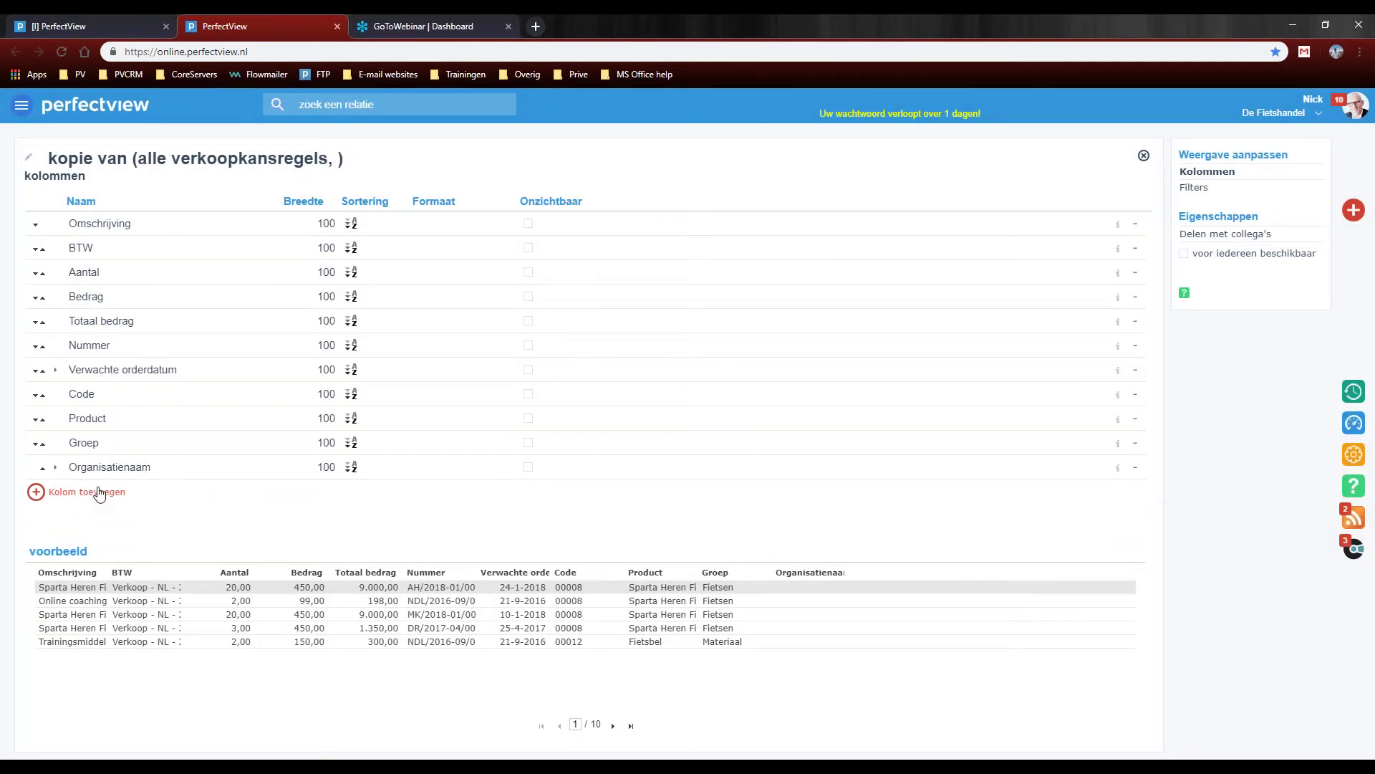
Start one more column and inspect the entity tree under Verkoopkansregel without choosing another entity.
{"action": "left_click", "coordinate": [104, 491]}
{"action": "left_click", "coordinate": [131, 507]}
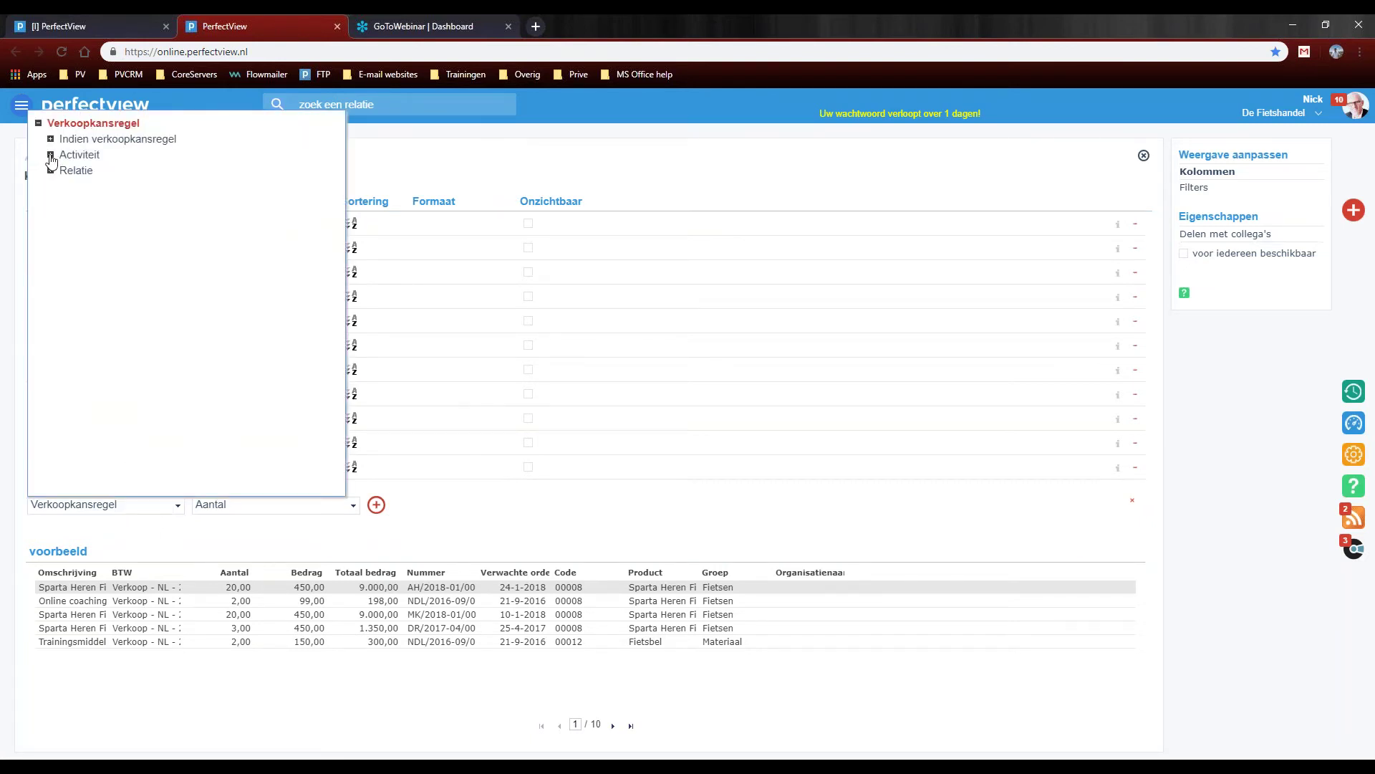
{"action": "left_click", "coordinate": [38, 122]}
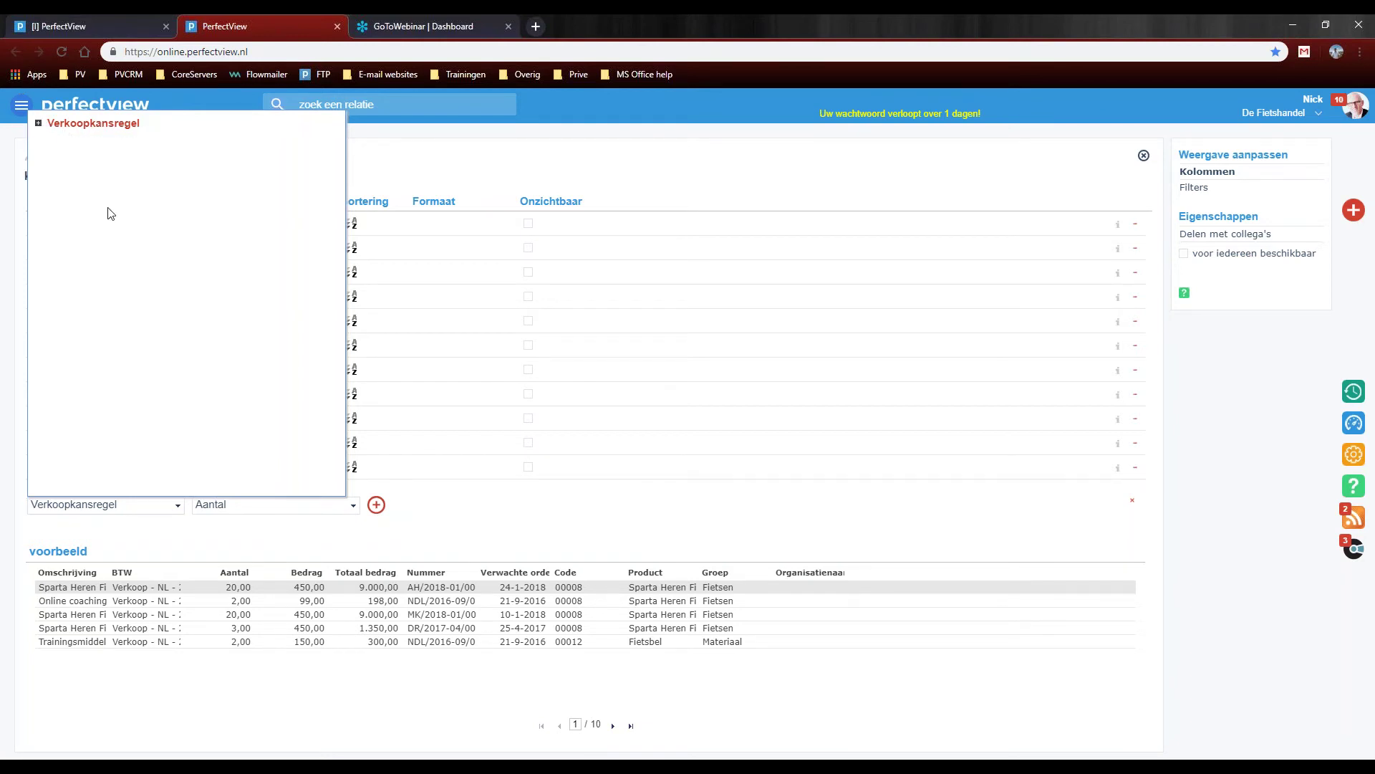
{"action": "left_click", "coordinate": [38, 123]}
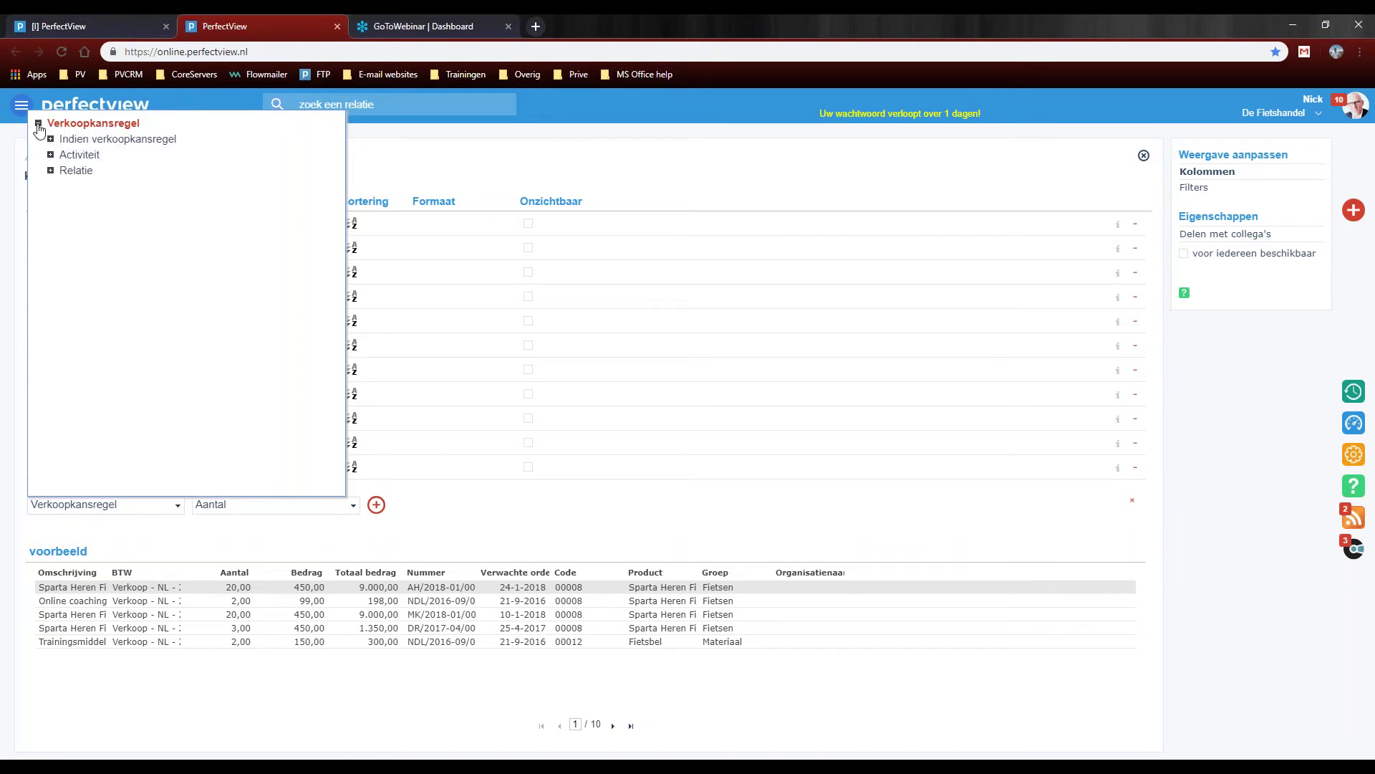
{"action": "left_click", "coordinate": [525, 533]}
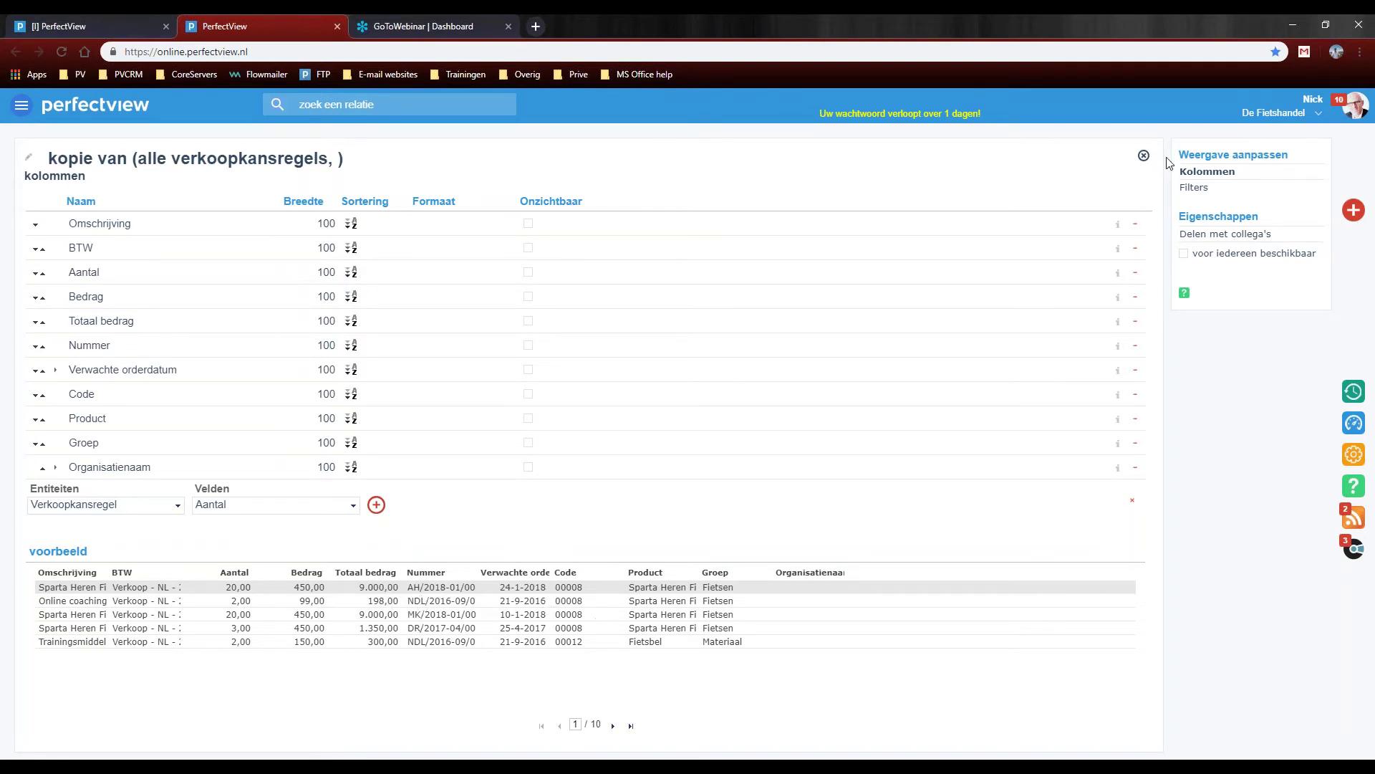
Close the column editor and sort the verkoopkansregels by Code.
{"action": "left_click", "coordinate": [1144, 156]}
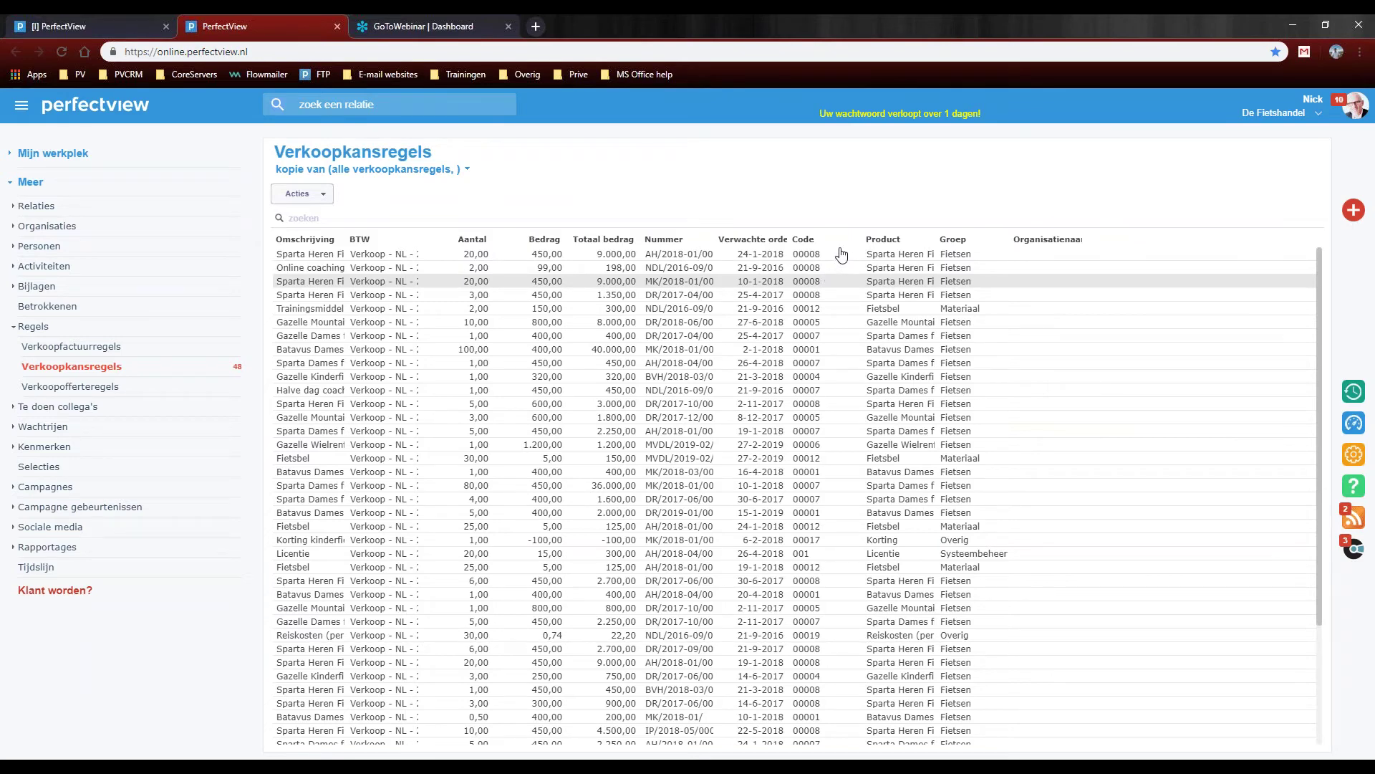
{"action": "left_click", "coordinate": [801, 239]}
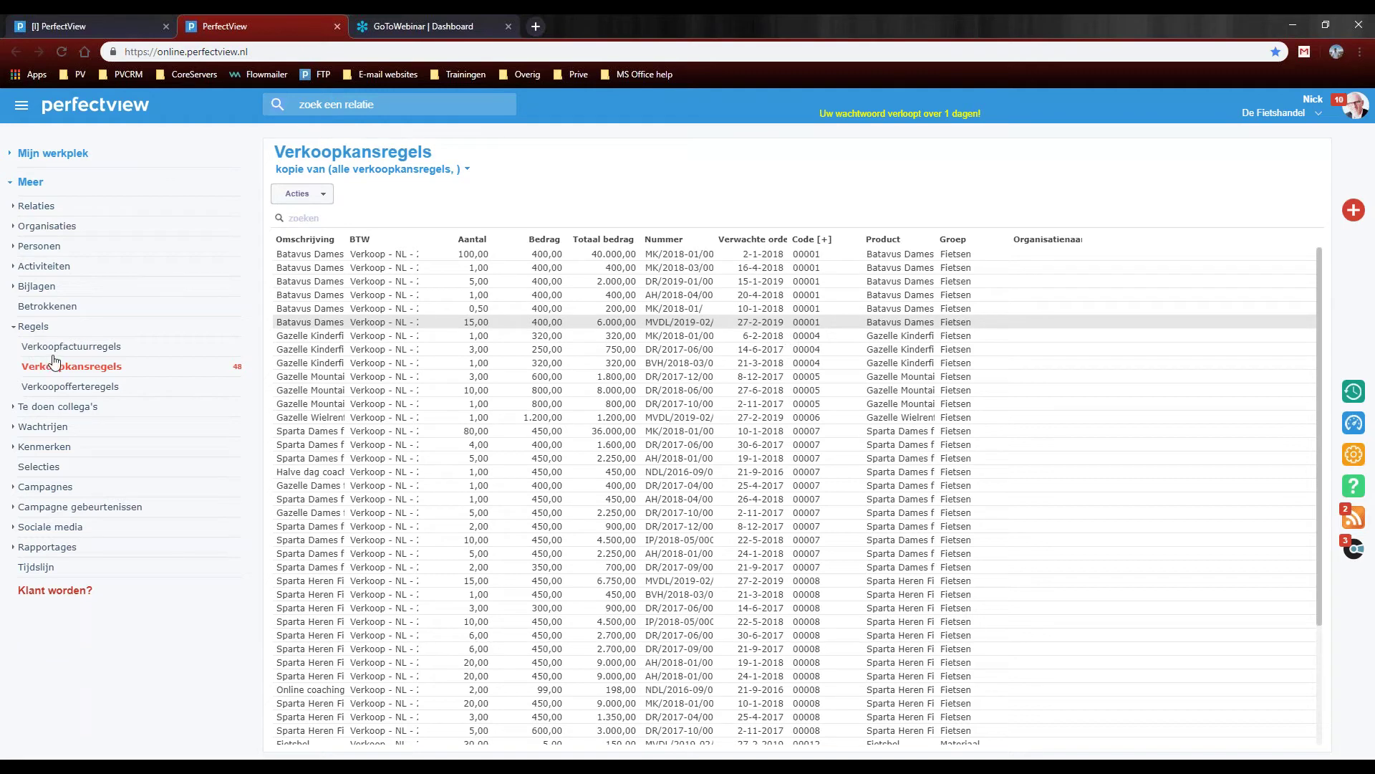
Open the Verkoopfactuurregels overview and display the application settings beside it.
{"action": "left_click", "coordinate": [100, 350]}
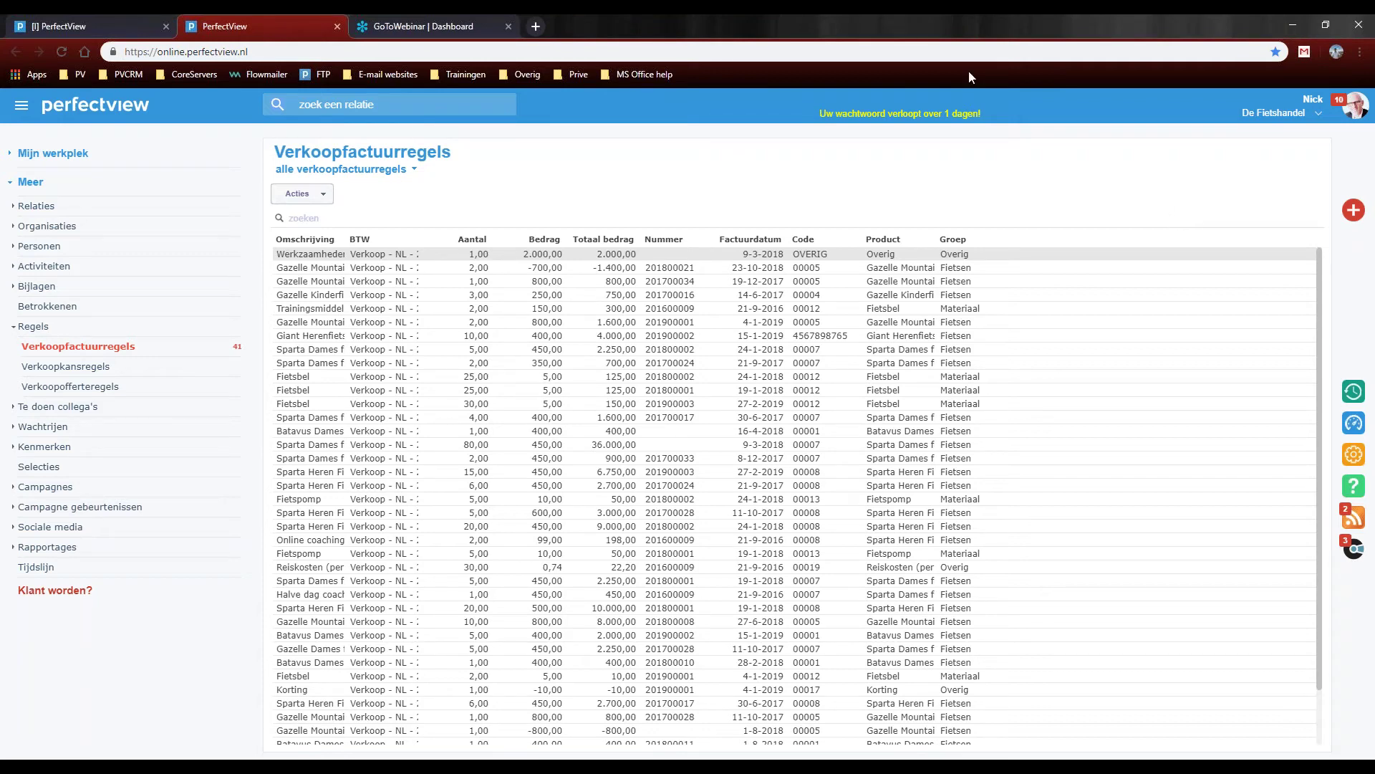
{"action": "left_click", "coordinate": [1354, 457]}
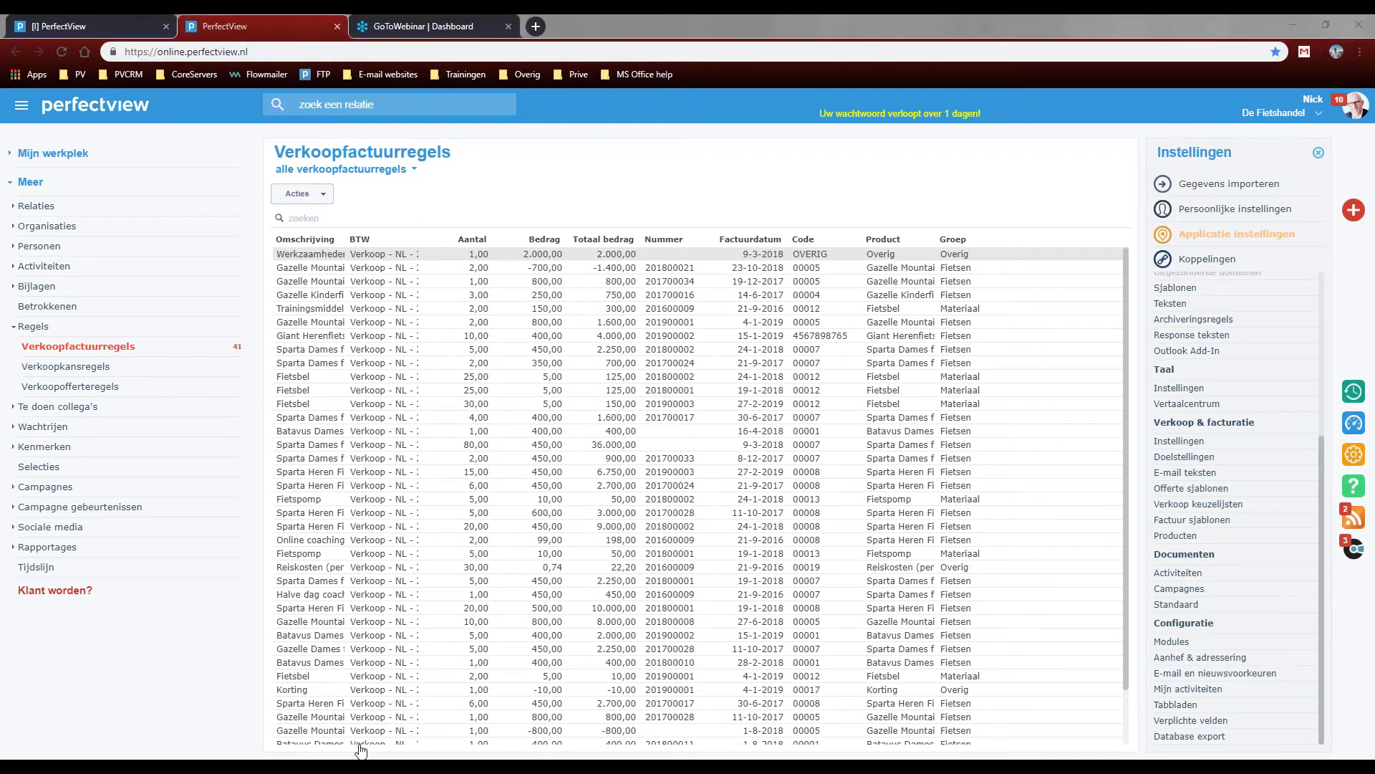
Switch to the Webinar producten PDF, review the slides on Rechten, Producten and Importeren, and return to PerfectView.
{"action": "key", "text": "alt+Tab"}
{"action": "scroll", "coordinate": [470, 397], "scroll_direction": "down", "scroll_amount": 5}
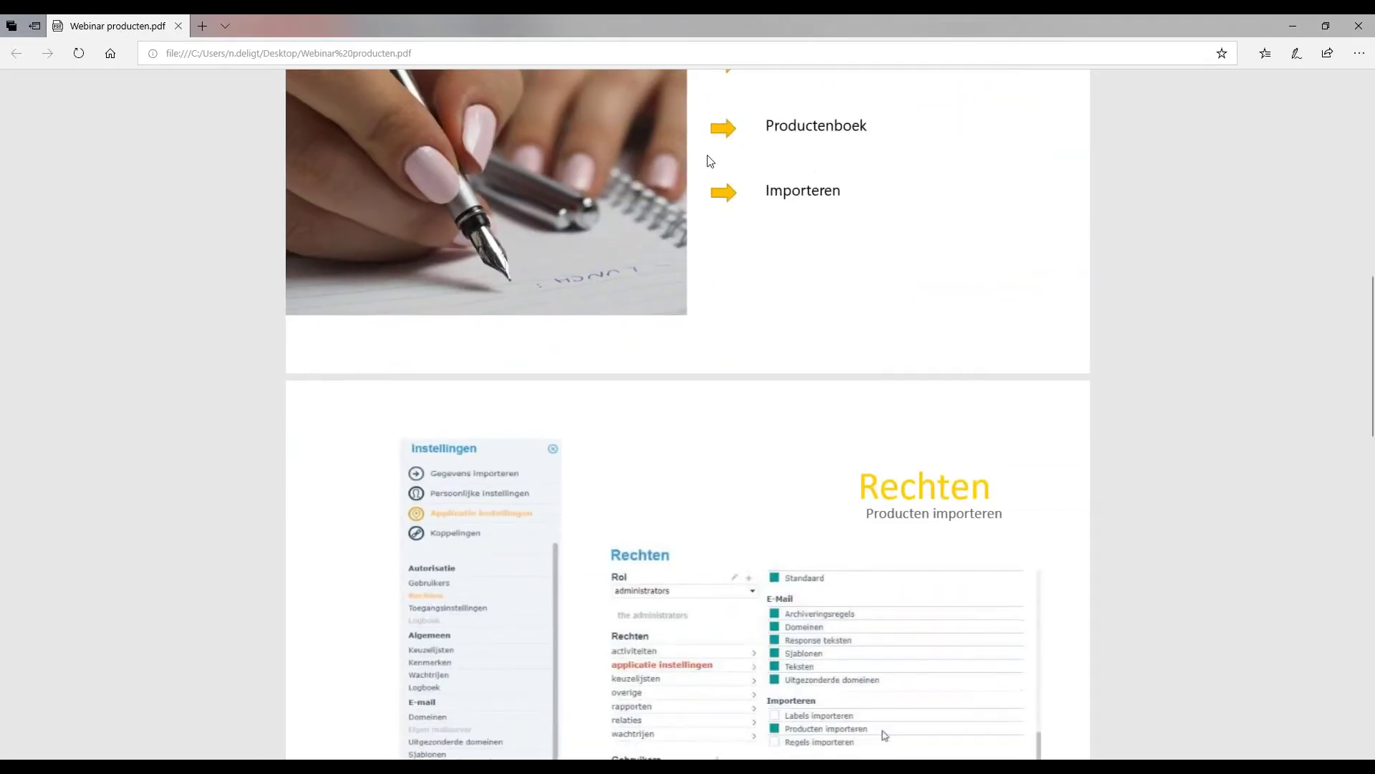
{"action": "scroll", "coordinate": [931, 304], "scroll_direction": "down", "scroll_amount": 2}
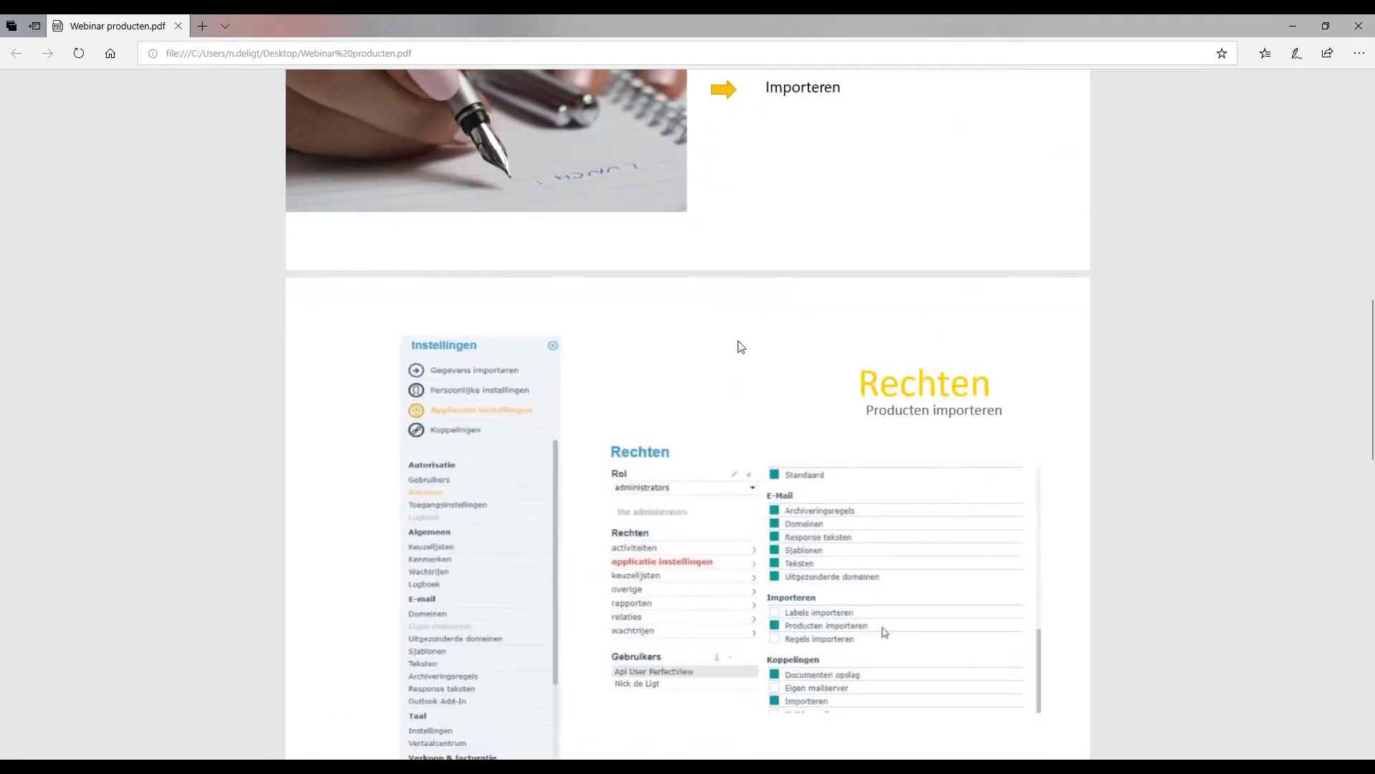
{"action": "scroll", "coordinate": [749, 337], "scroll_direction": "down", "scroll_amount": 2}
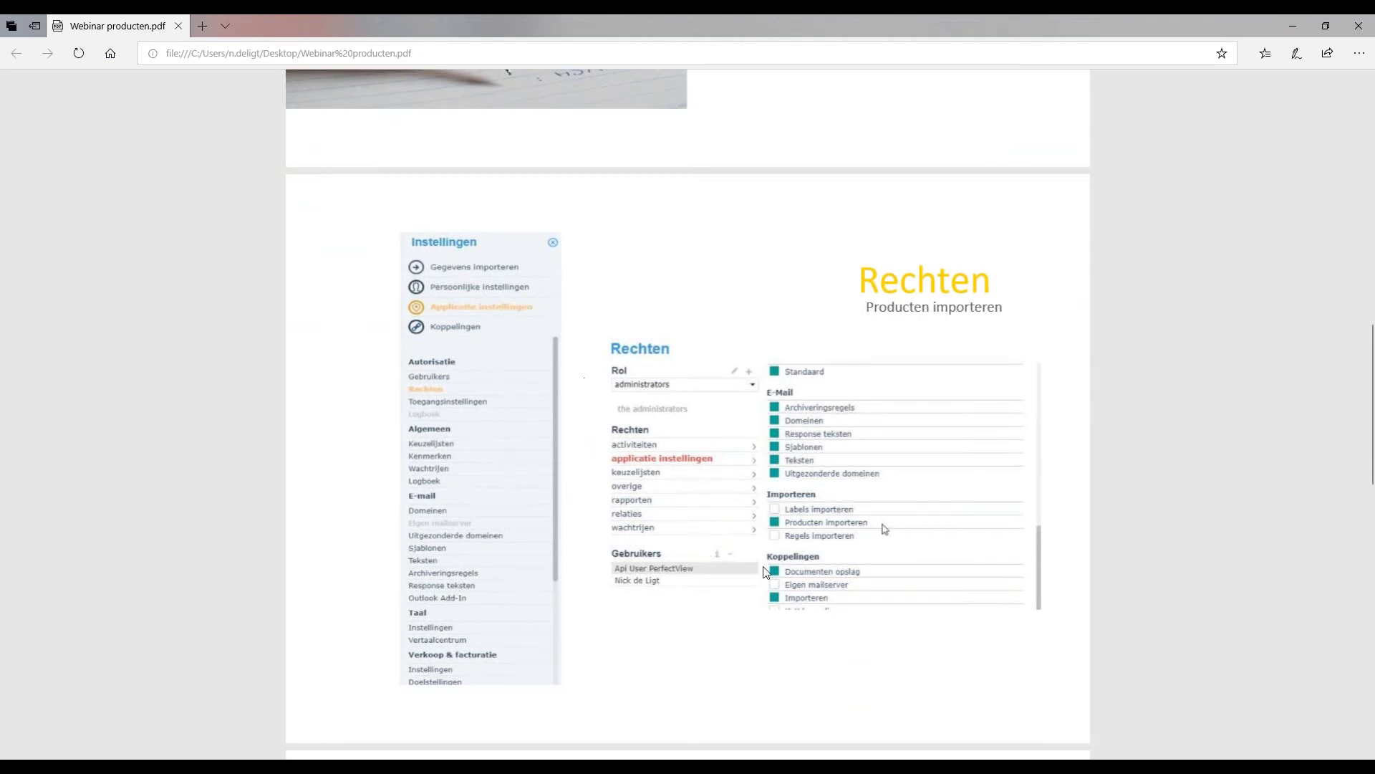
{"action": "scroll", "coordinate": [867, 462], "scroll_direction": "down", "scroll_amount": 13}
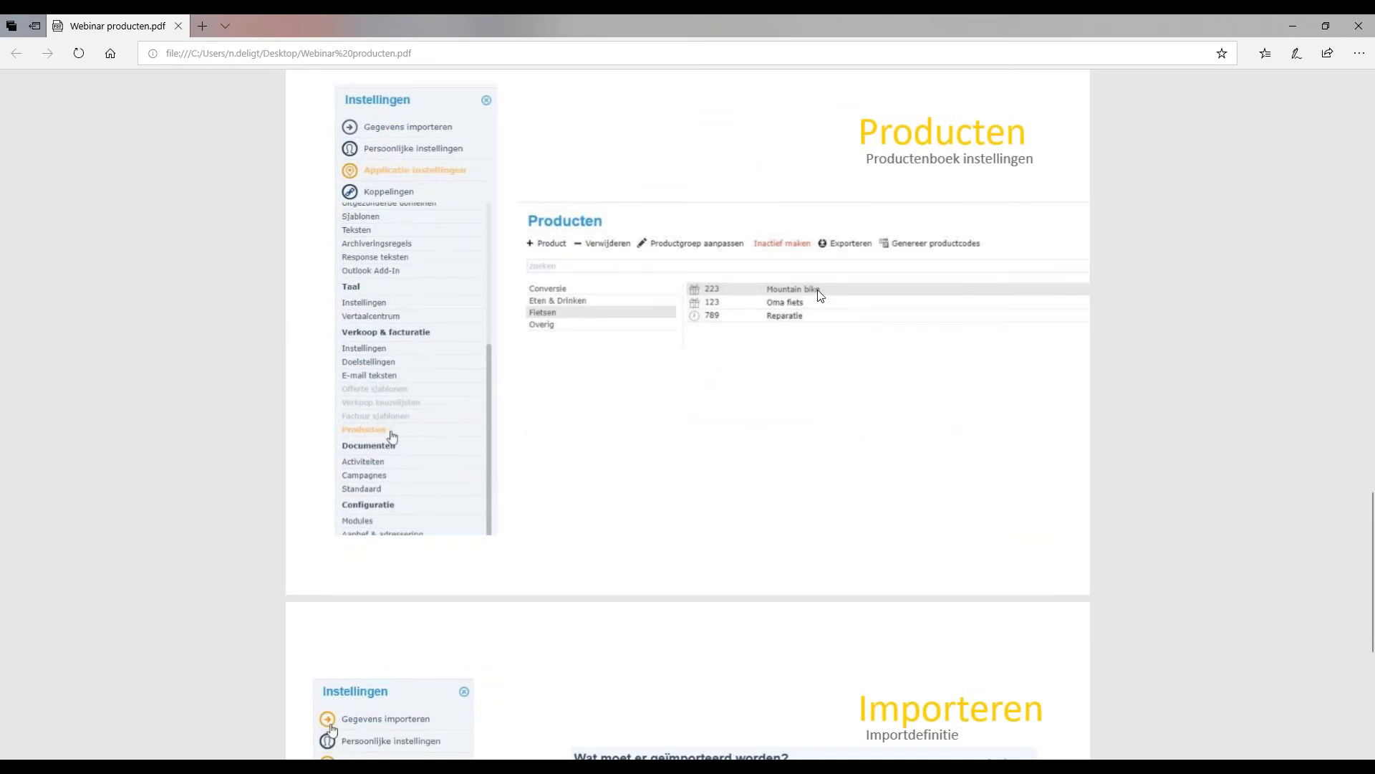
{"action": "scroll", "coordinate": [820, 296], "scroll_direction": "down", "scroll_amount": 8}
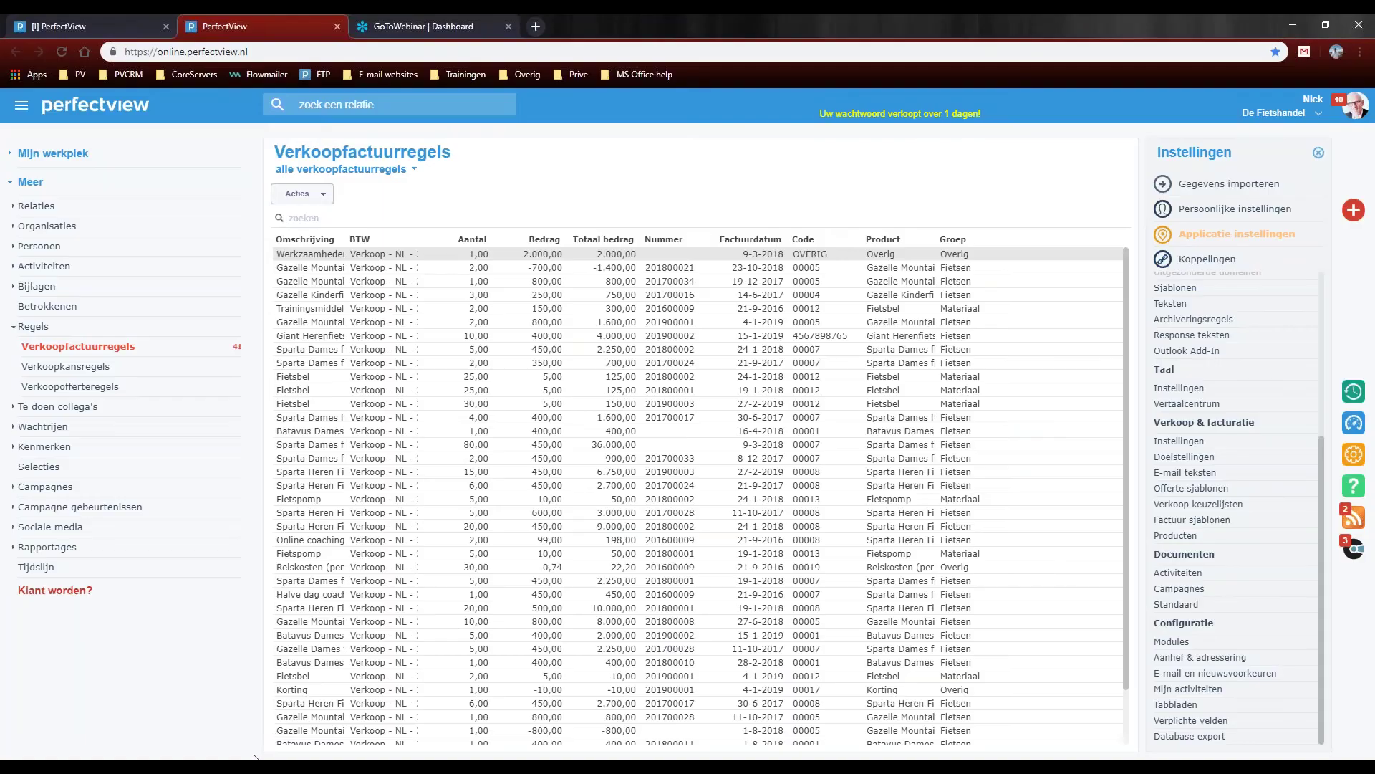
{"action": "left_click", "coordinate": [254, 752]}
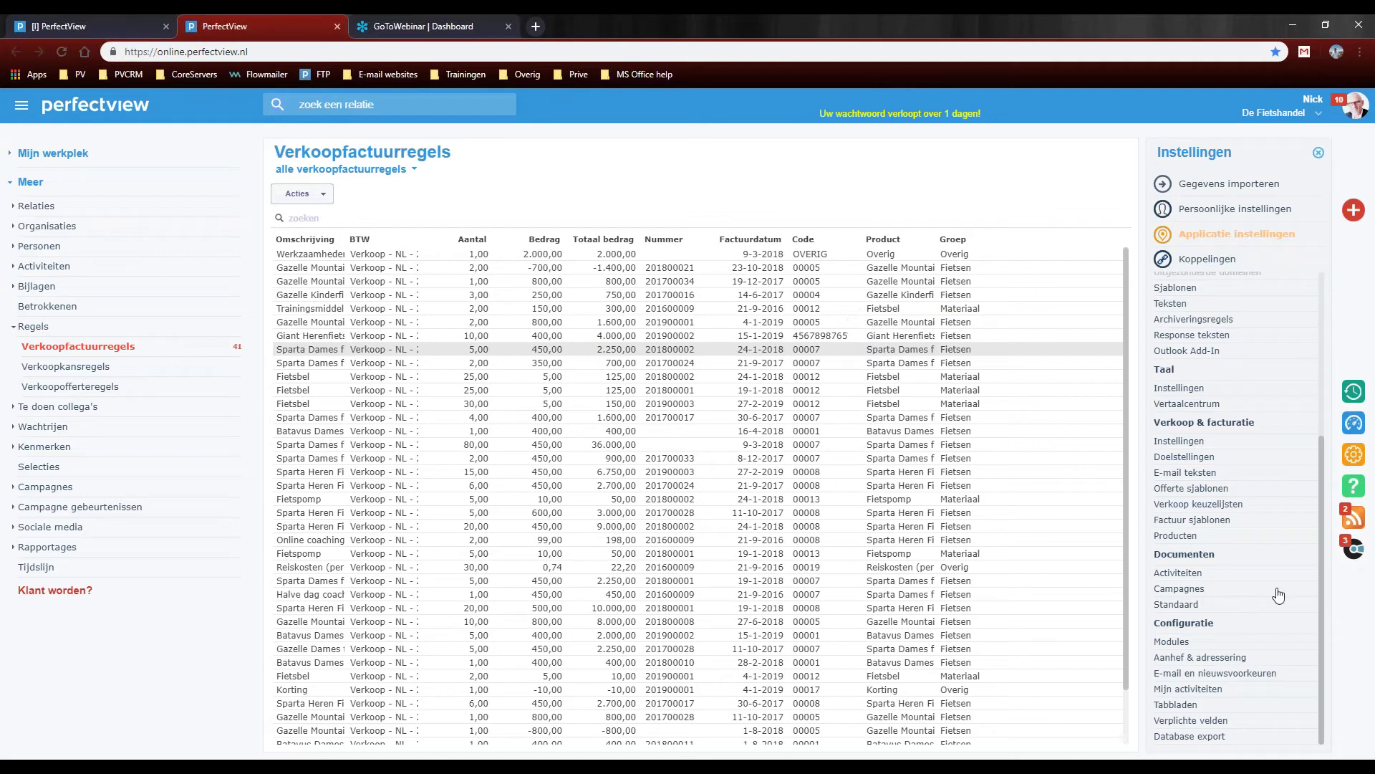
Look through the application settings categories and consult the Help mij options, returning to the Verkoop & facturatie settings.
{"action": "scroll", "coordinate": [1253, 544], "scroll_direction": "up", "scroll_amount": 5}
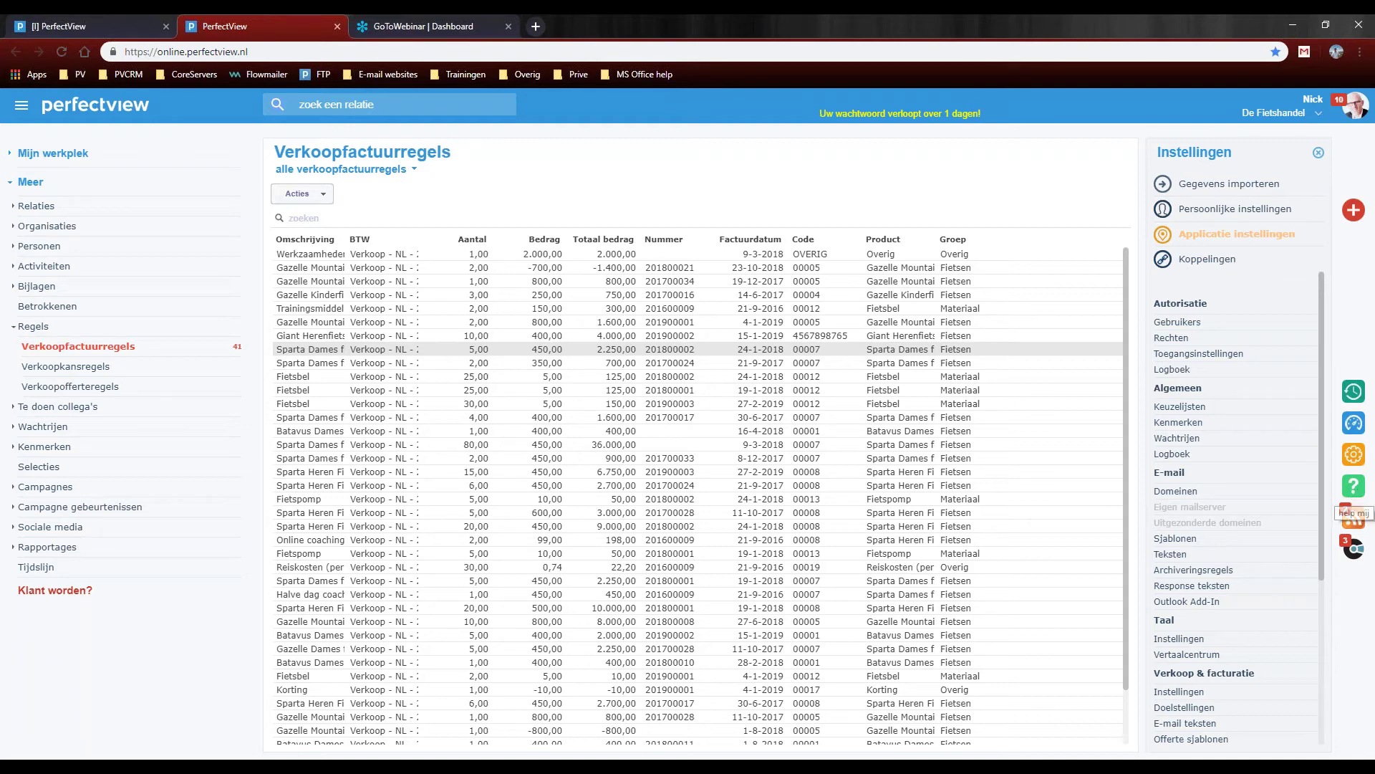
{"action": "left_click", "coordinate": [1352, 487]}
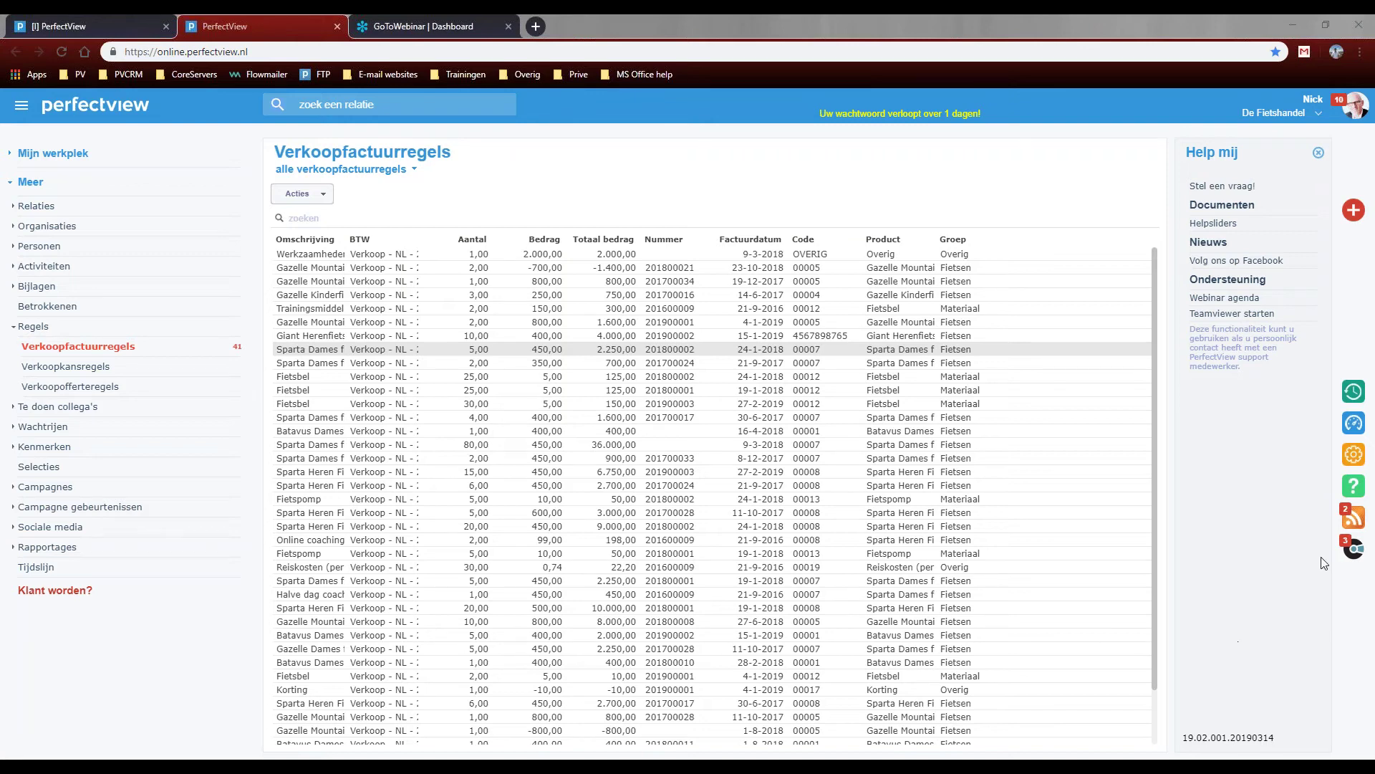
{"action": "left_click", "coordinate": [1353, 454]}
{"action": "scroll", "coordinate": [1247, 482], "scroll_direction": "down", "scroll_amount": 3}
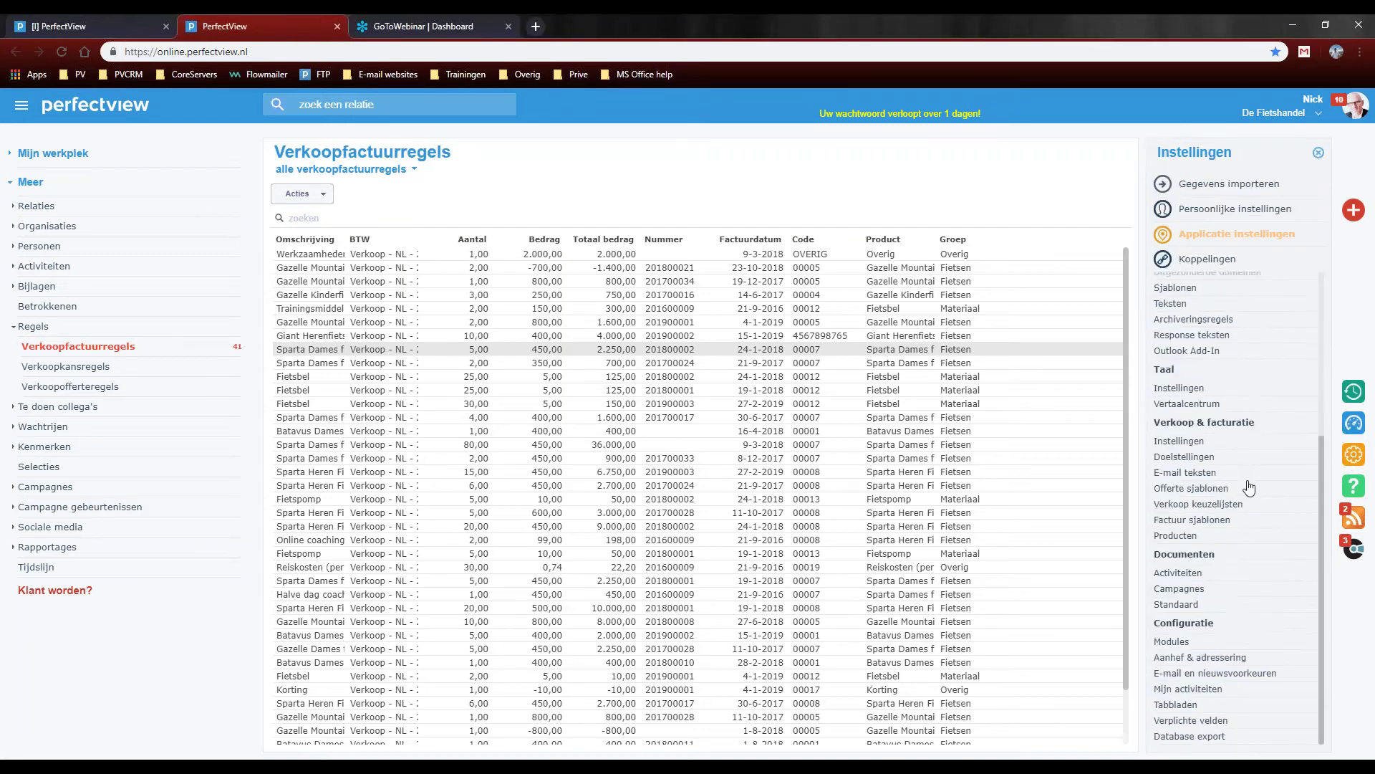
Open the Producten settings and change the code of the Sparta kinderfiets product to 00009.
{"action": "left_click", "coordinate": [1178, 535]}
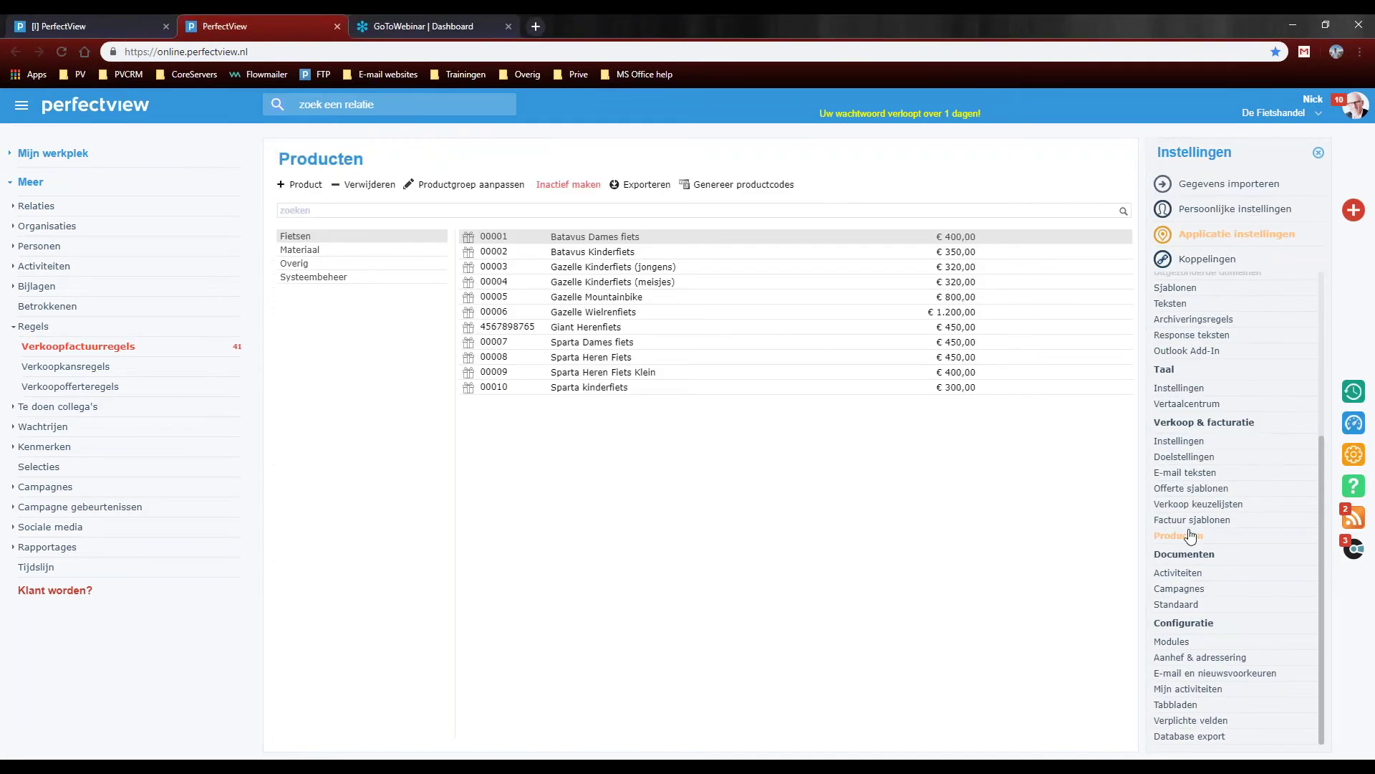
{"action": "left_click", "coordinate": [610, 390]}
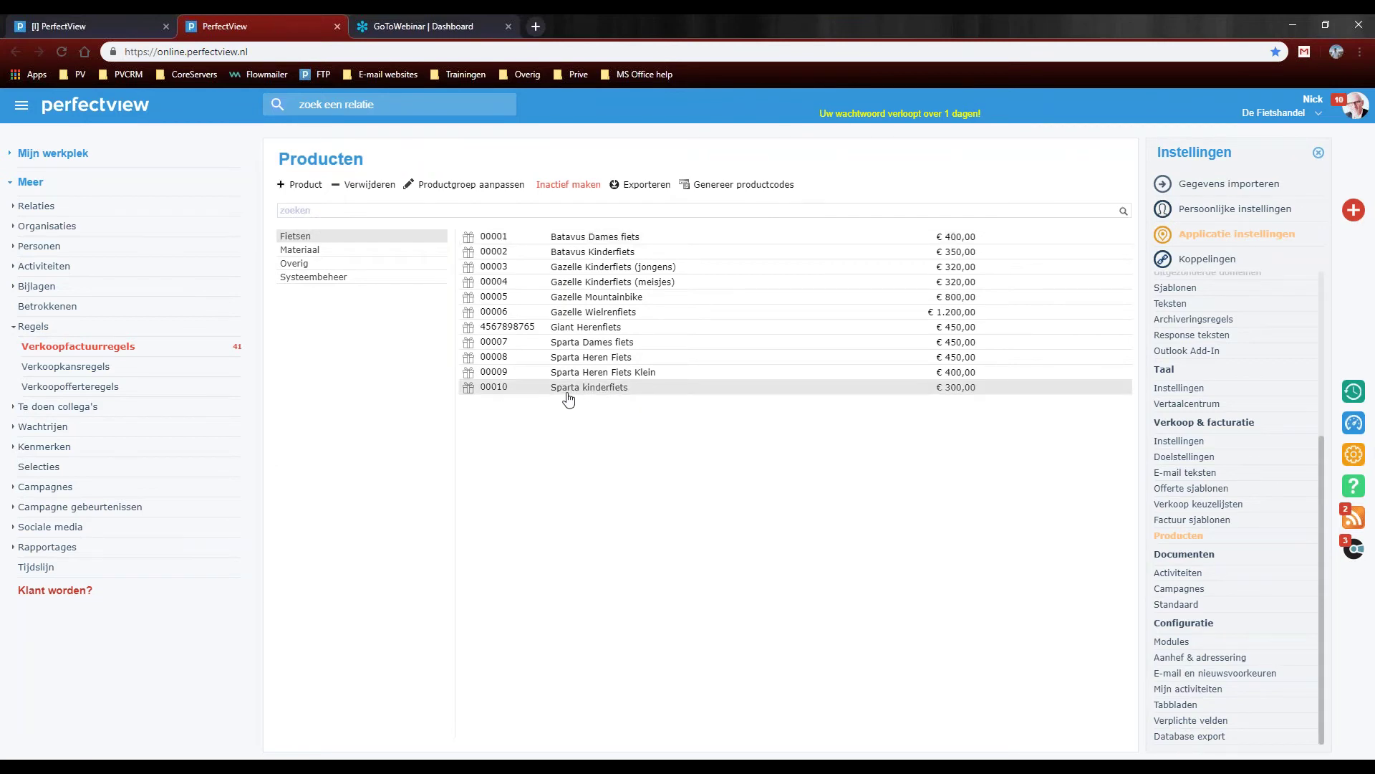
{"action": "double_click", "coordinate": [566, 399]}
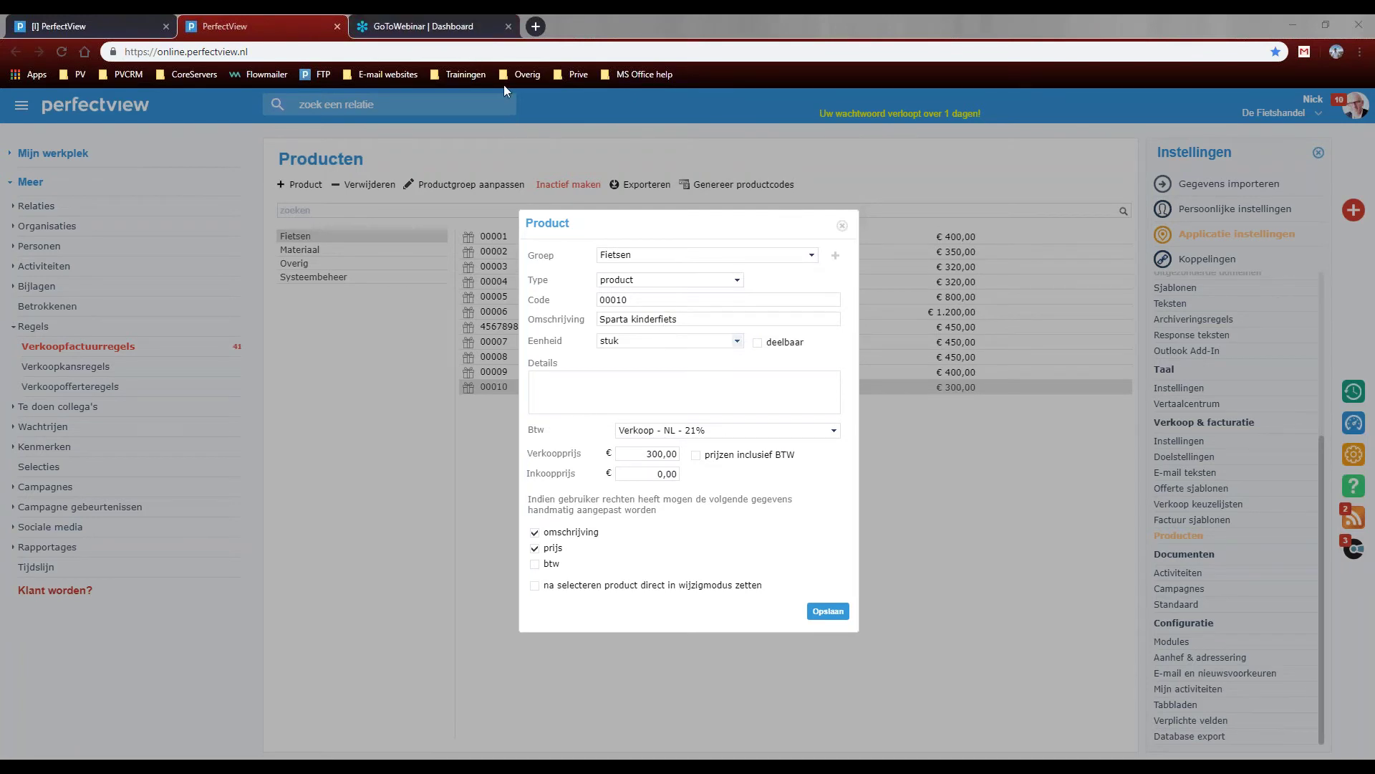
{"action": "left_click", "coordinate": [682, 299]}
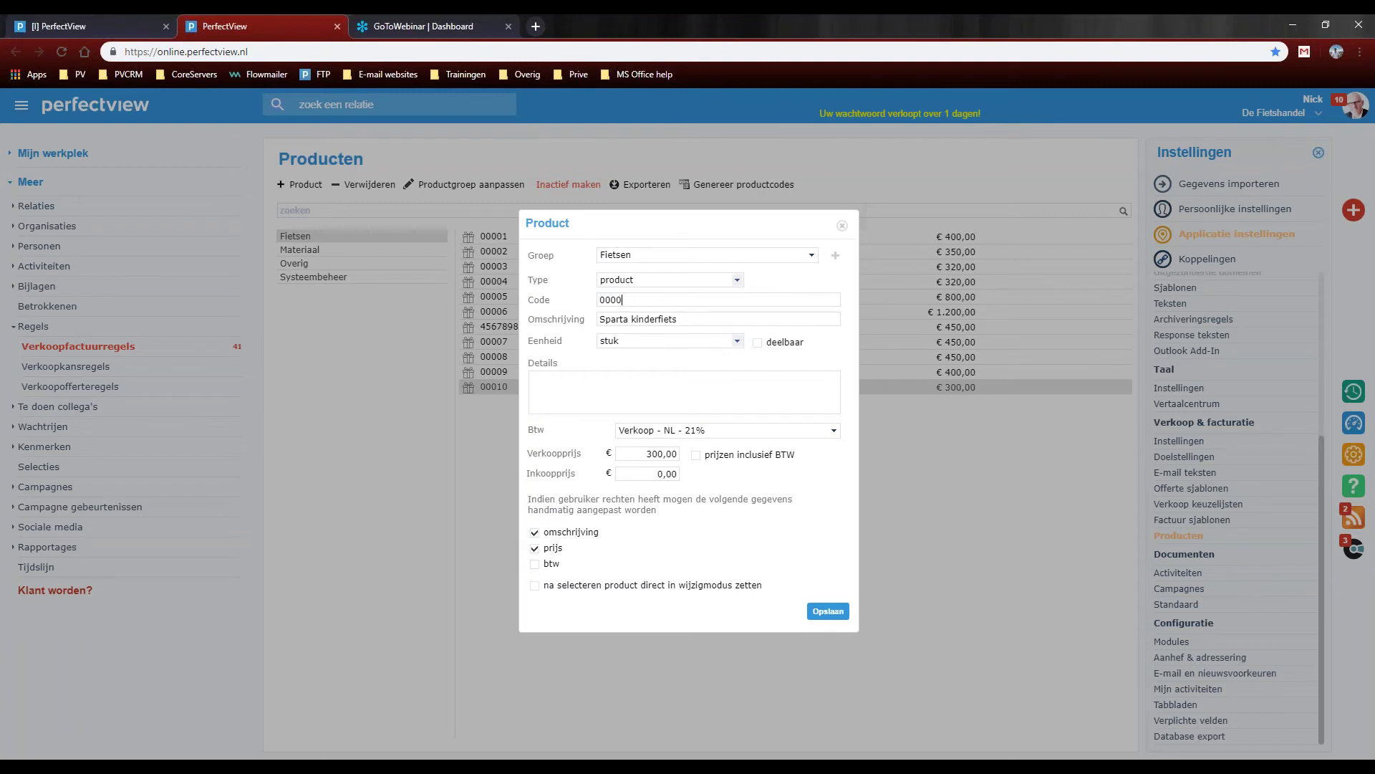
{"action": "left_click", "coordinate": [828, 612]}
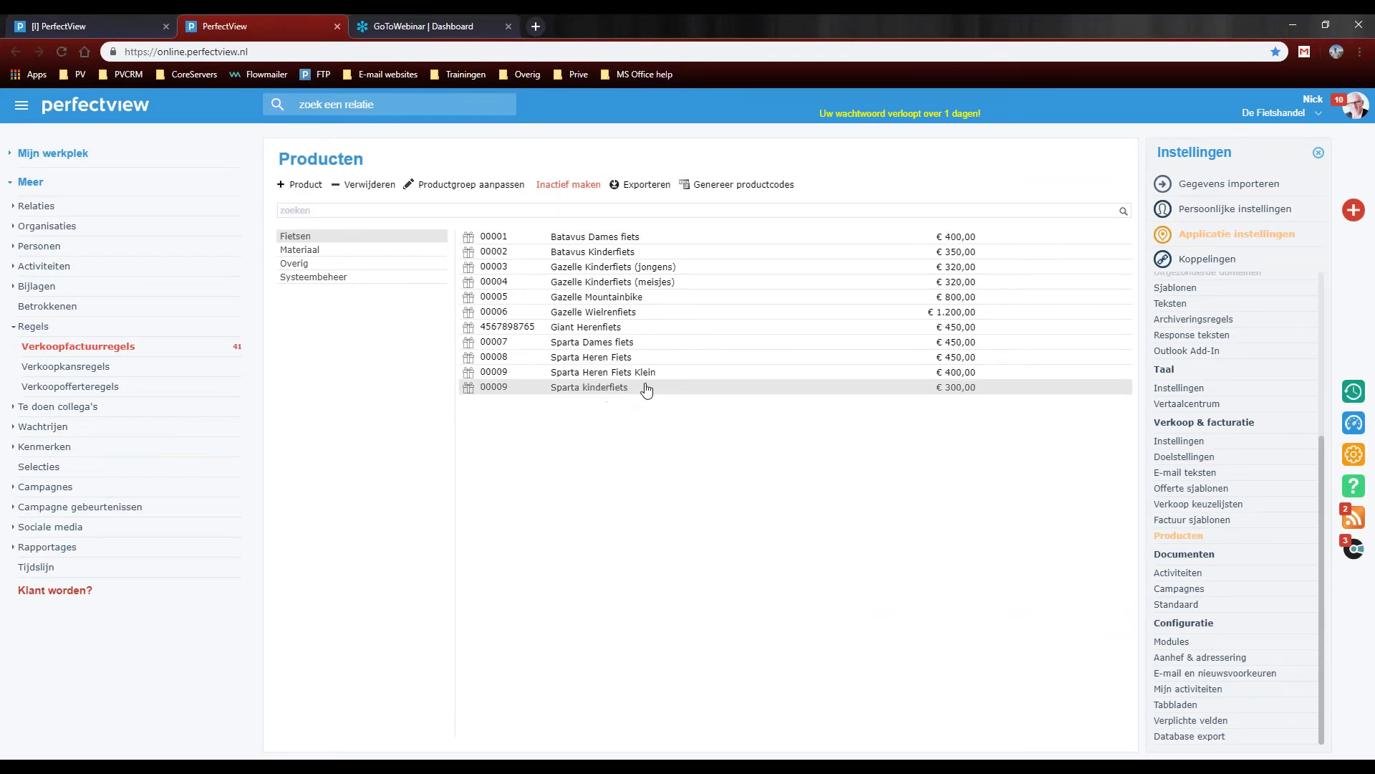
Restore the code of the Sparta kinderfiets product to 00010 and save it.
{"action": "left_click", "coordinate": [520, 392]}
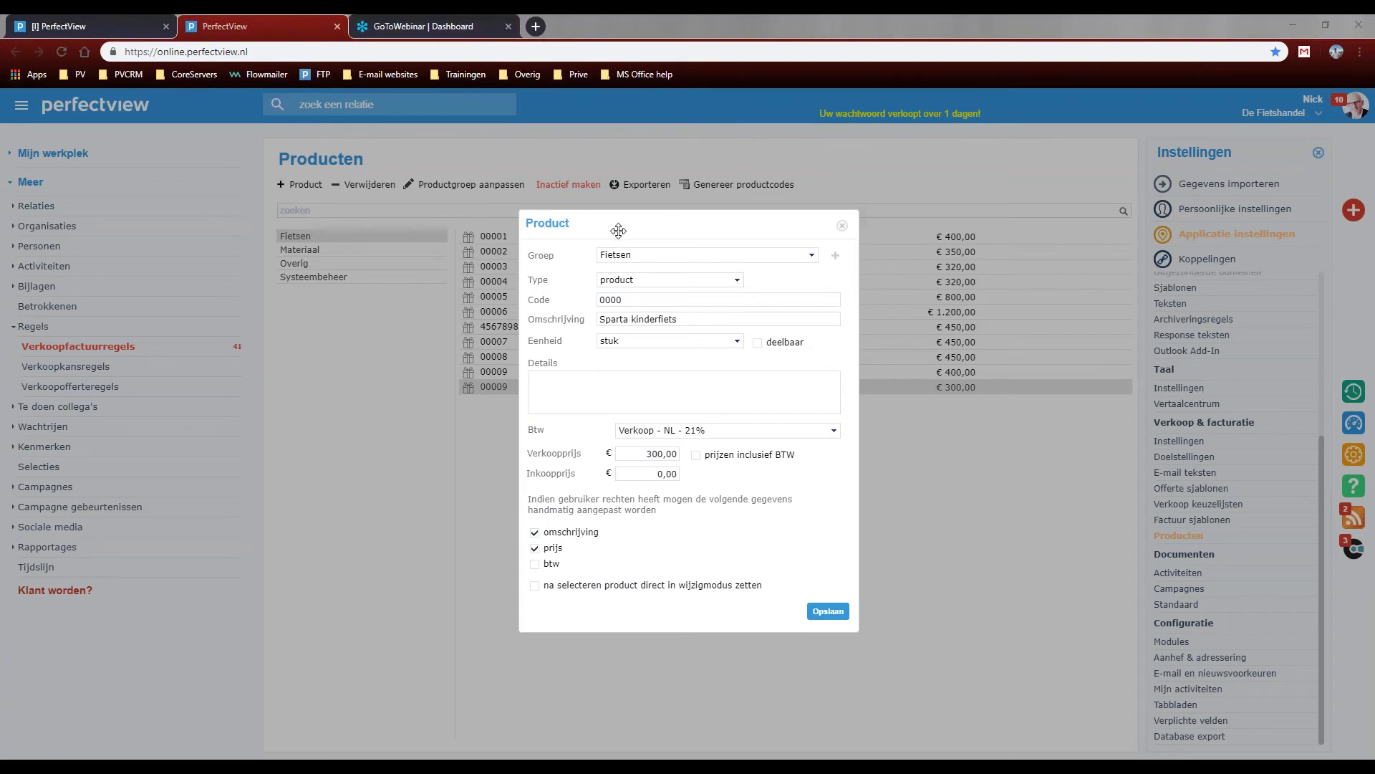
{"action": "key", "text": "Print"}
{"action": "left_click_drag", "start_coordinate": [654, 223], "coordinate": [740, 232]}
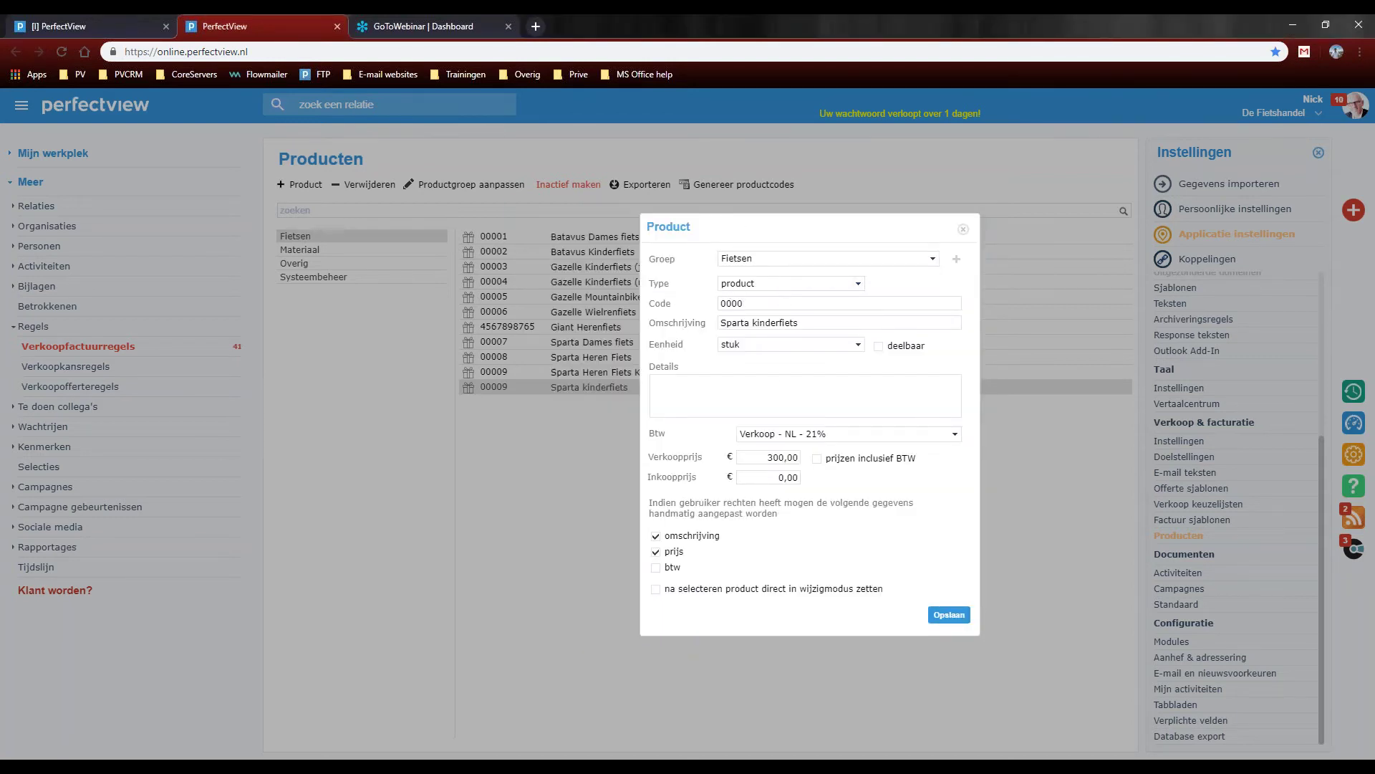
{"action": "type", "text": "10"}
{"action": "left_click", "coordinate": [949, 614]}
Add a product to the Fietsen group with the description Fiets and code 00010.
{"action": "left_click", "coordinate": [300, 184]}
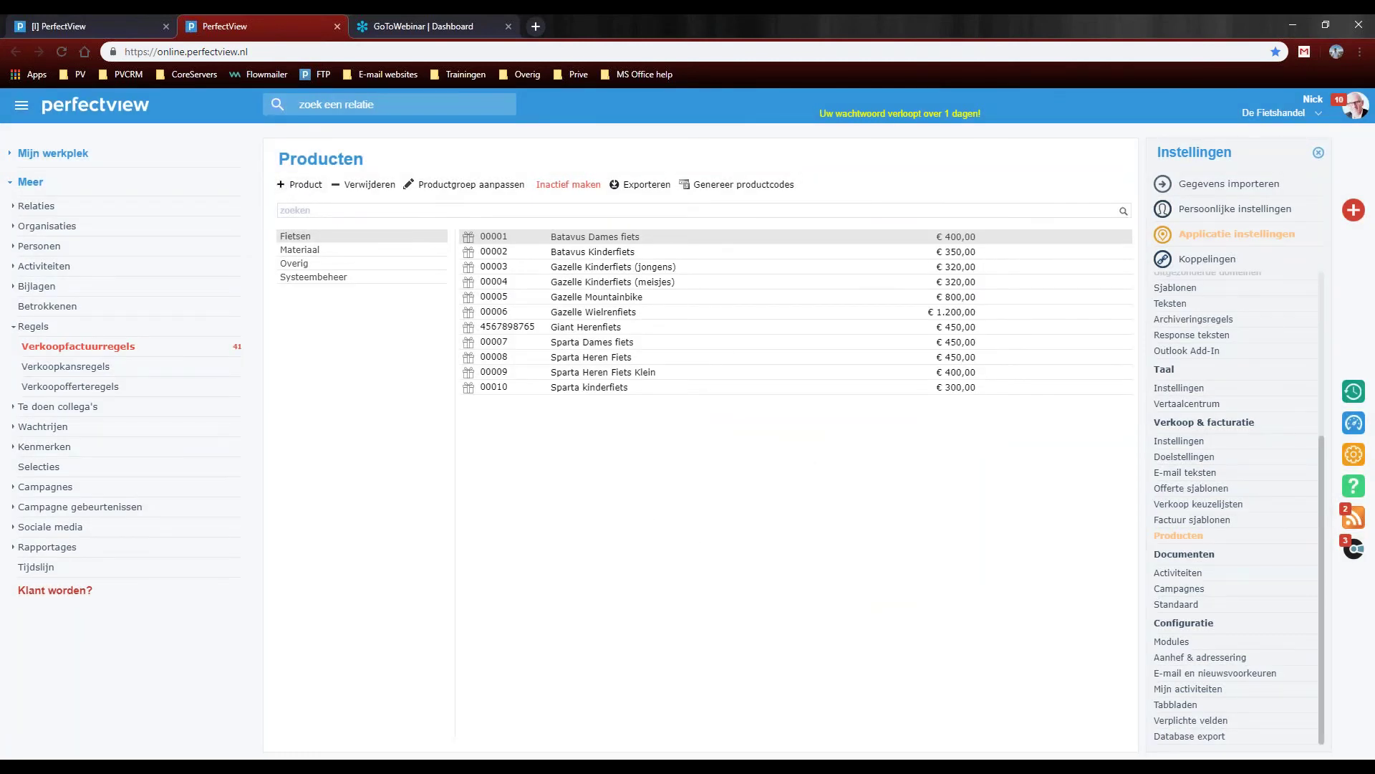
{"action": "left_click", "coordinate": [646, 301]}
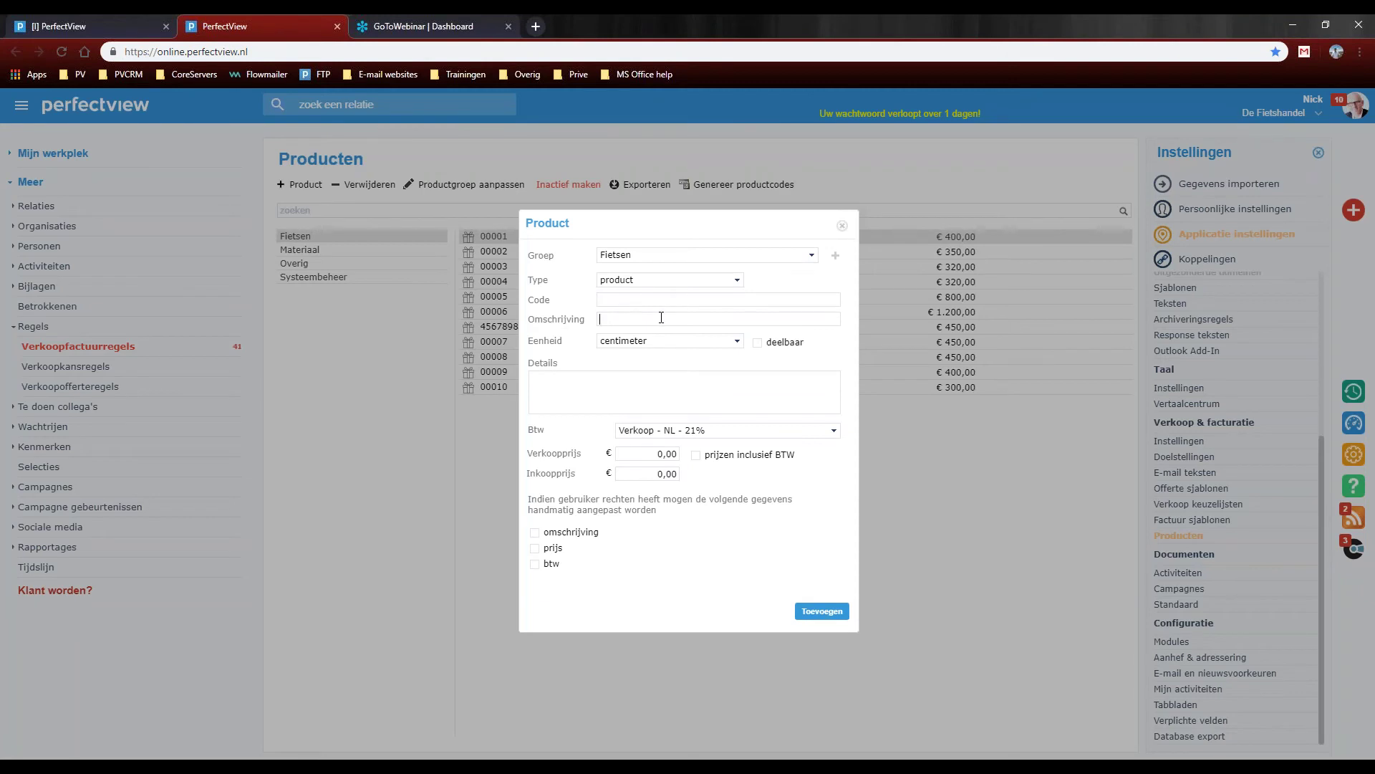
{"action": "left_click", "coordinate": [654, 319]}
{"action": "type", "text": "Fiets"}
{"action": "left_click", "coordinate": [634, 300]}
{"action": "type", "text": "00010"}
{"action": "left_click", "coordinate": [825, 613]}
Inspect the code of the new Fiets product, compare it with the Code column in products.csv, and close the product.
{"action": "left_click", "coordinate": [593, 387]}
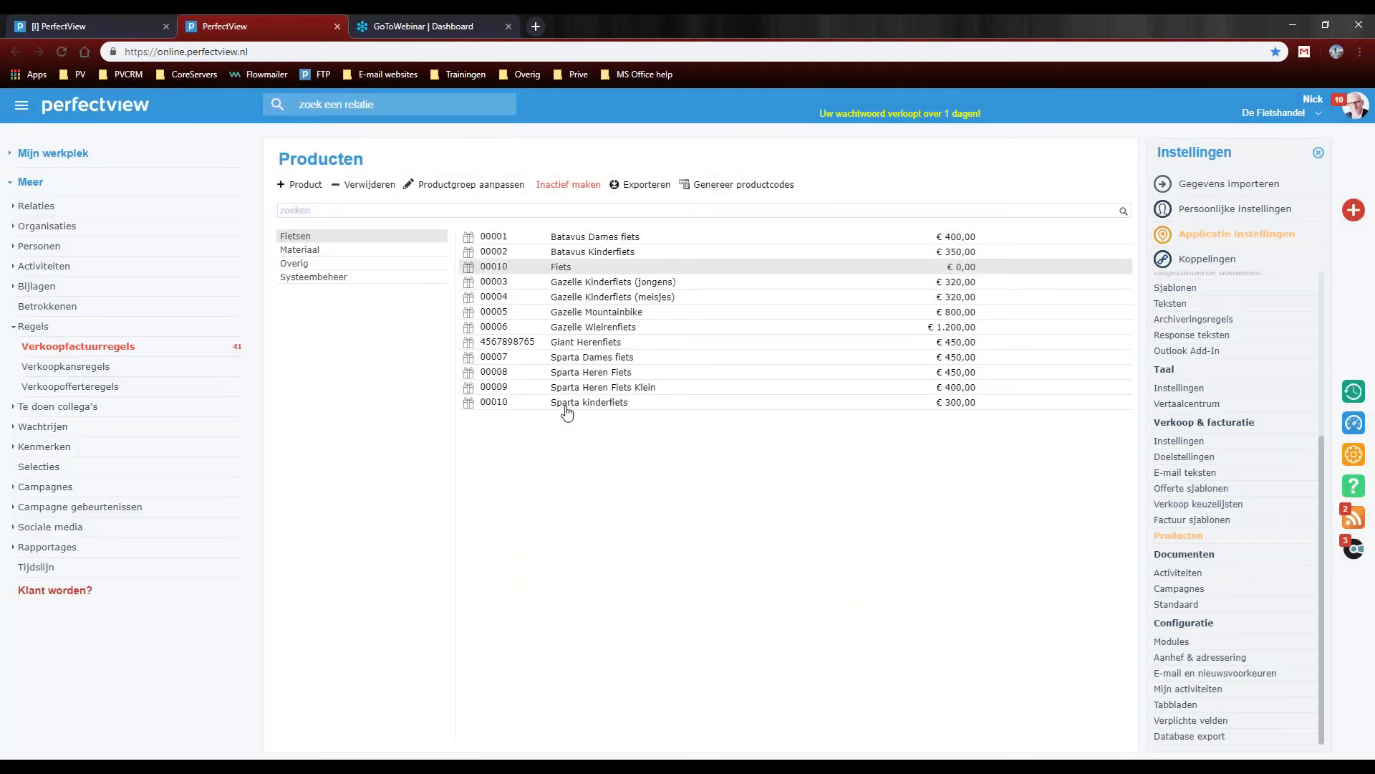
{"action": "double_click", "coordinate": [607, 274]}
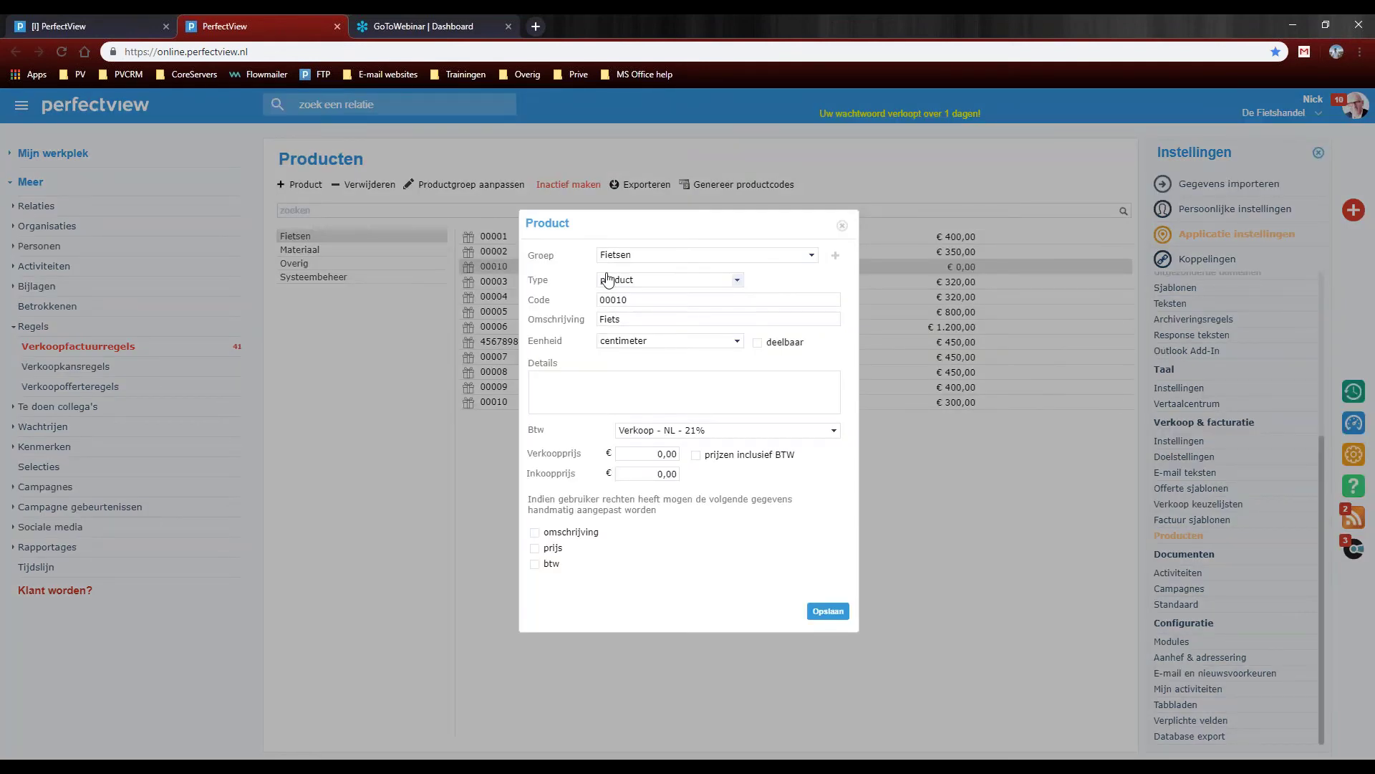
{"action": "left_click_drag", "start_coordinate": [648, 301], "coordinate": [573, 306]}
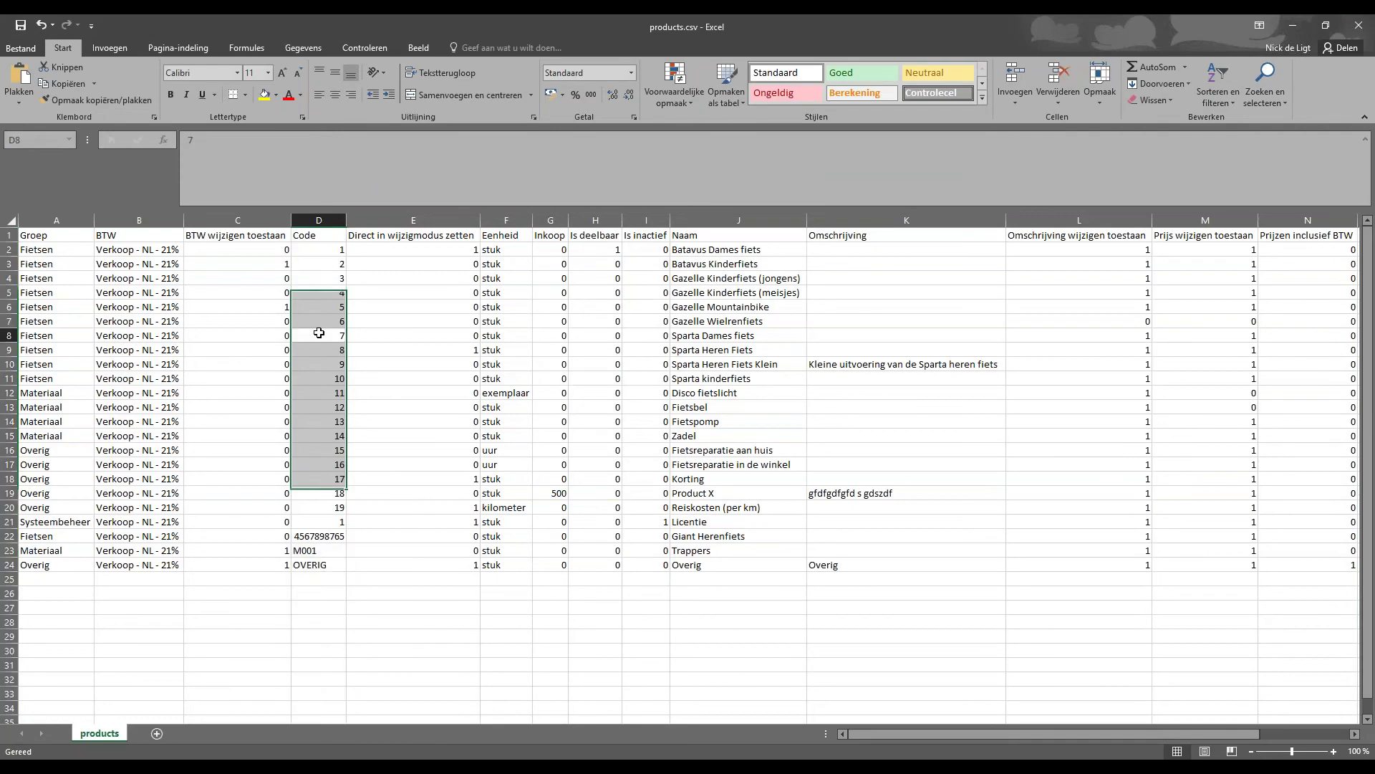
{"action": "left_click", "coordinate": [319, 335]}
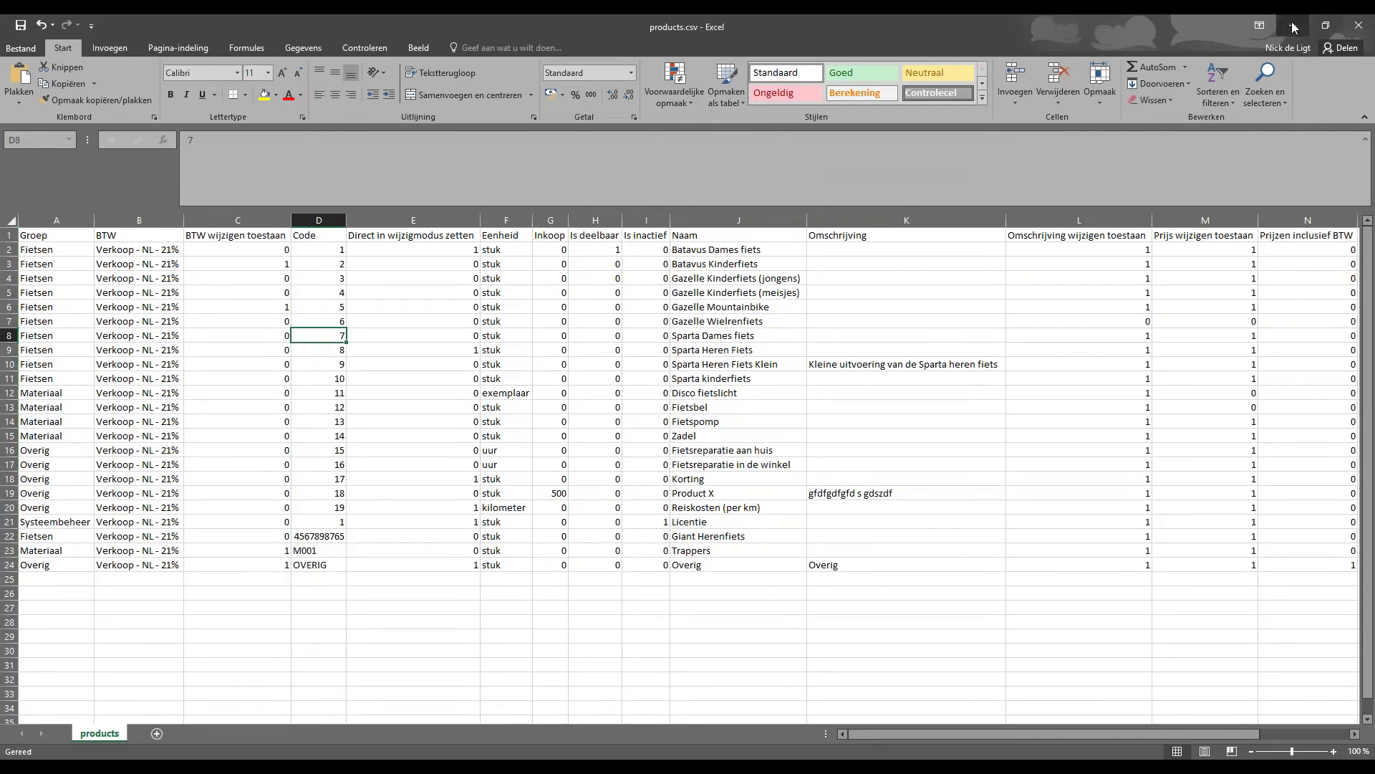
{"action": "left_click", "coordinate": [1287, 25]}
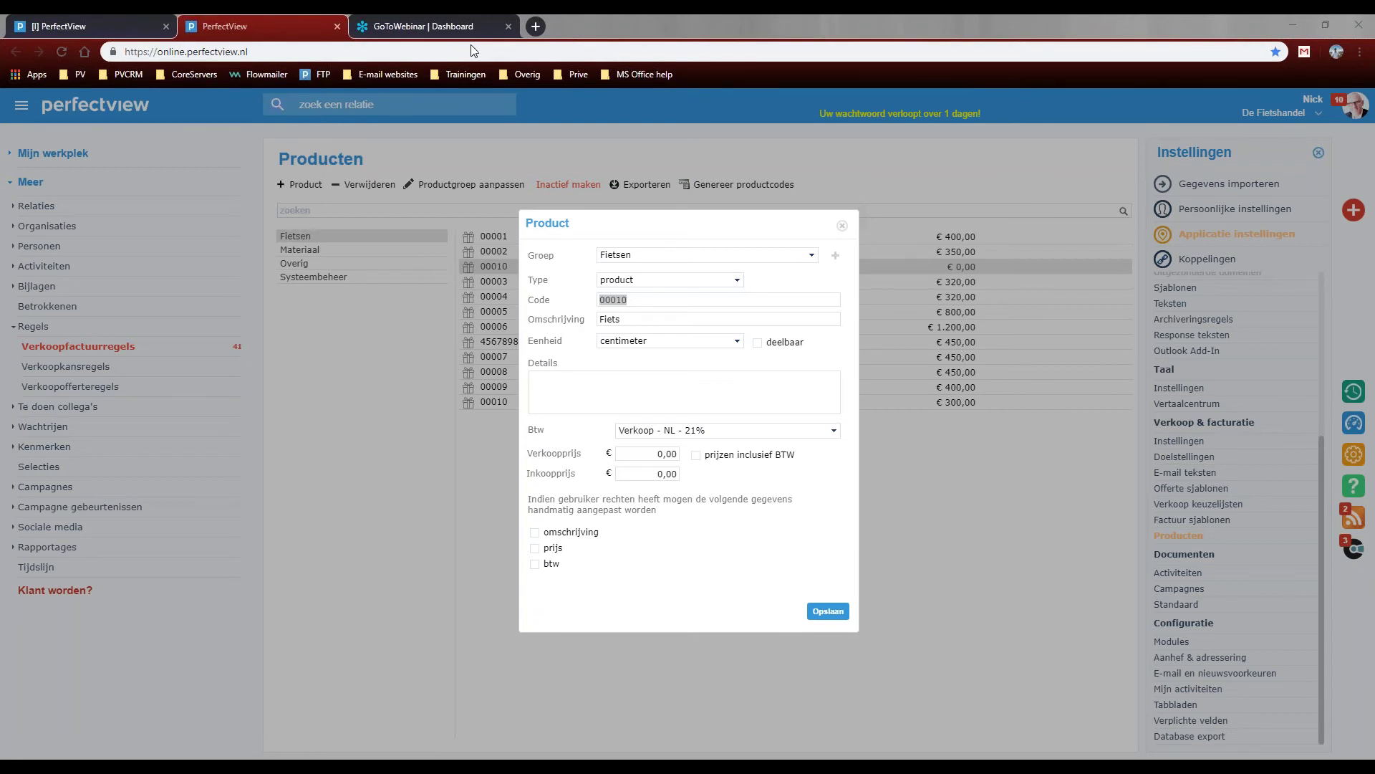
{"action": "left_click", "coordinate": [843, 225]}
Consult products.csv in Excel again, inspect the code of Sparta kinderfiets in PerfectView, and close the product unchanged.
{"action": "key", "text": "alt+Tab"}
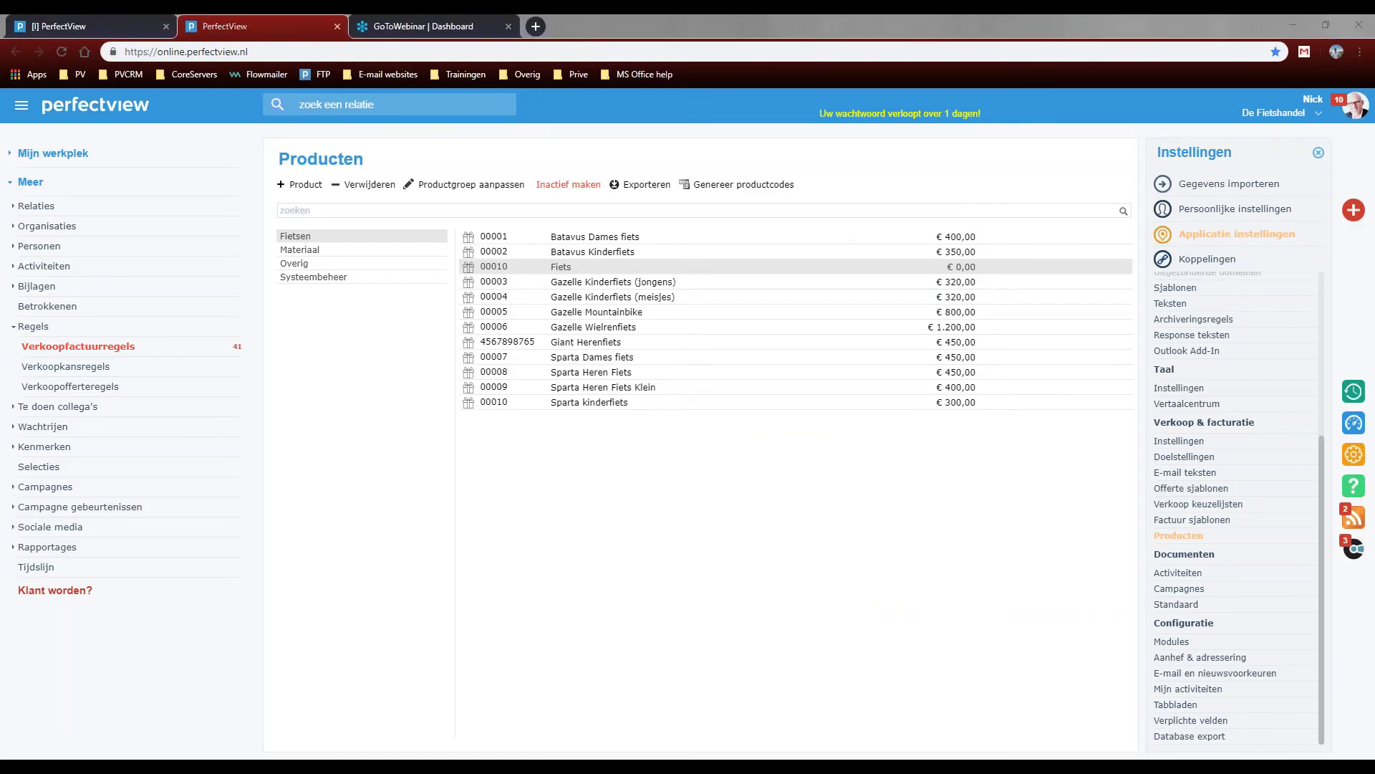
{"action": "scroll", "coordinate": [559, 411], "scroll_direction": "up", "scroll_amount": 6}
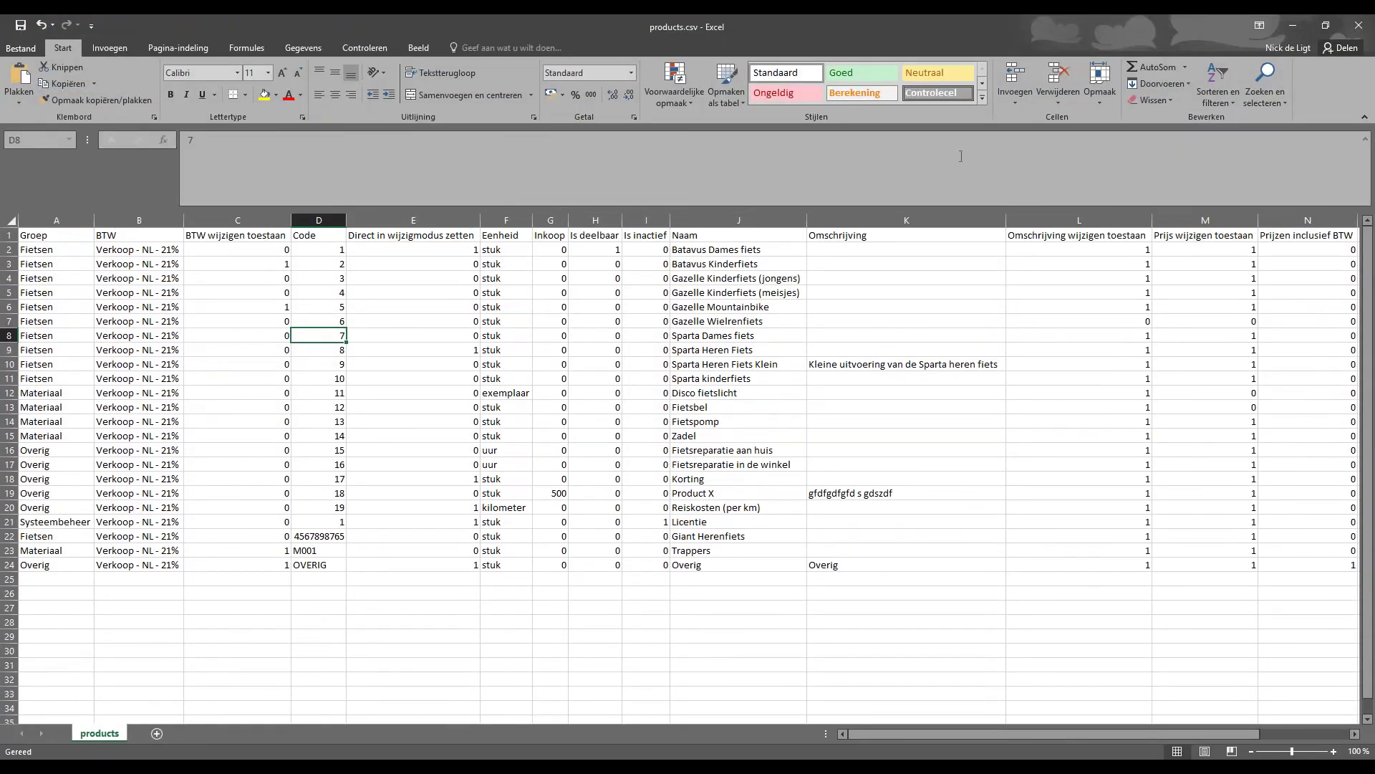
{"action": "left_click", "coordinate": [1296, 24]}
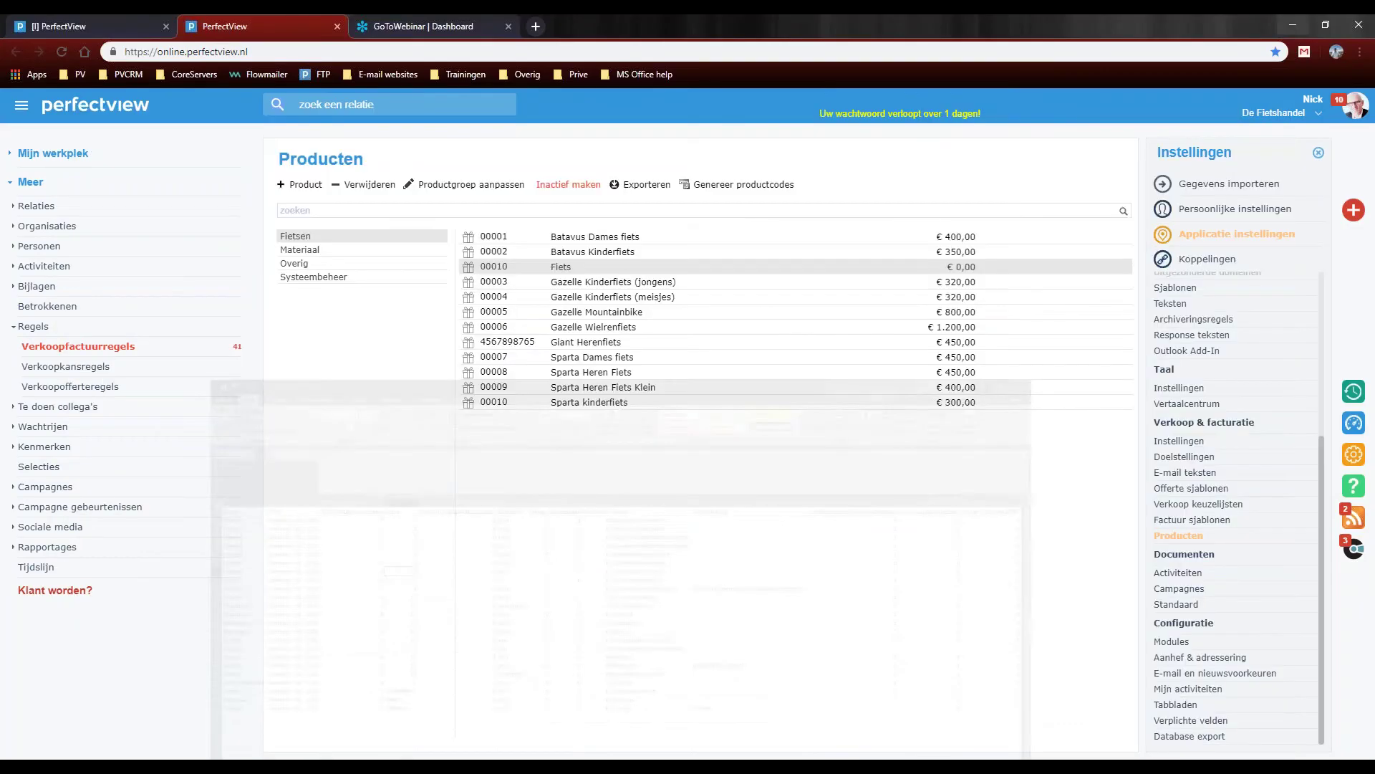
{"action": "double_click", "coordinate": [584, 402]}
{"action": "double_click", "coordinate": [655, 301]}
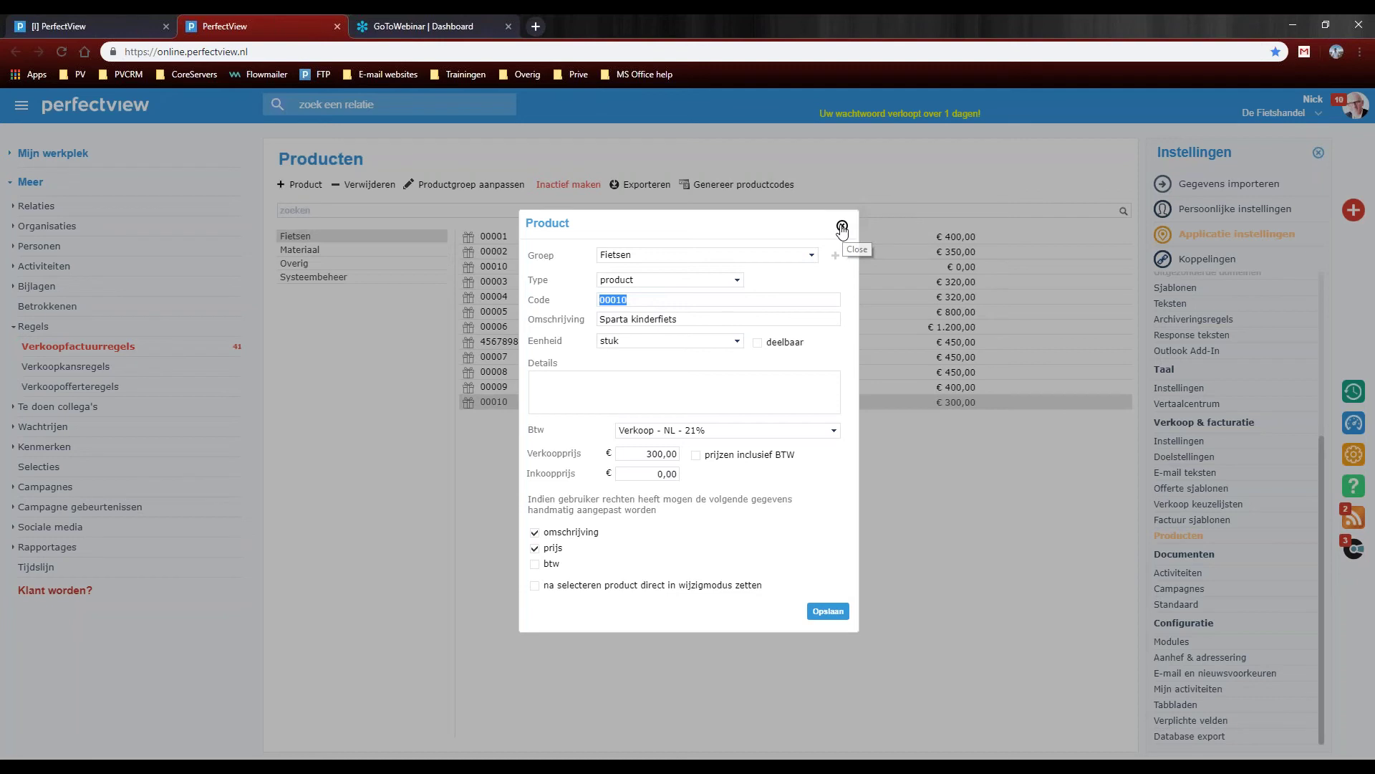
{"action": "left_click", "coordinate": [698, 300]}
{"action": "left_click_drag", "start_coordinate": [698, 301], "coordinate": [523, 304]}
{"action": "left_click", "coordinate": [634, 333]}
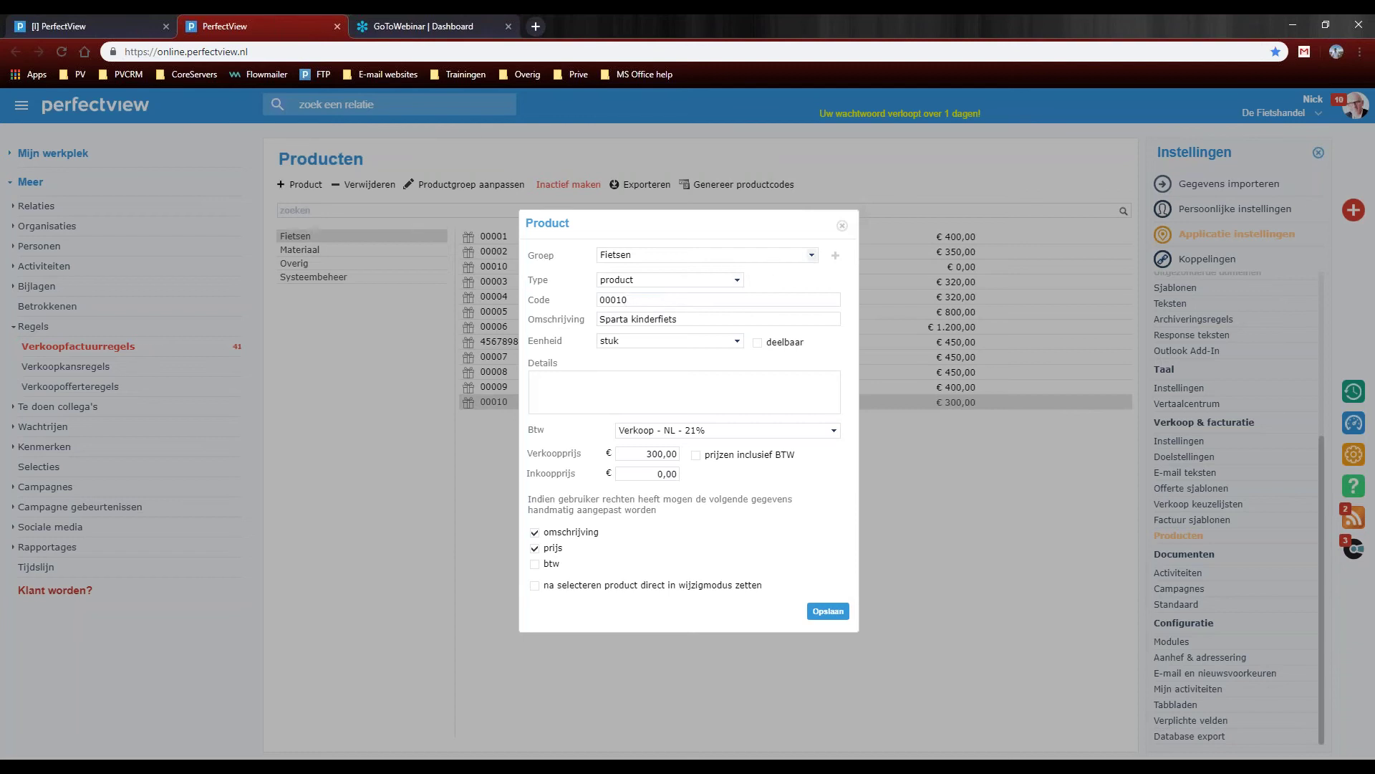
{"action": "left_click", "coordinate": [843, 226]}
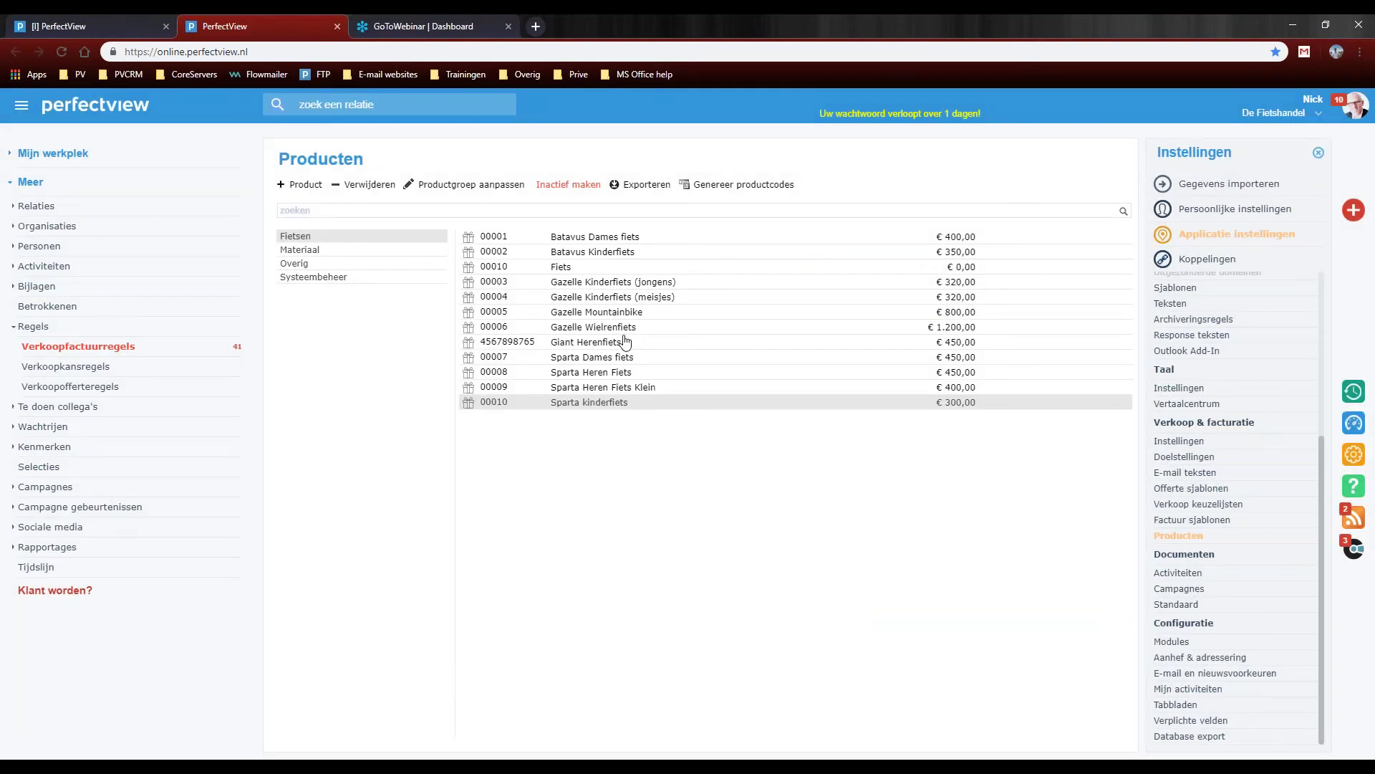
Check the Fiets product in the product list against the rows of products.csv in Excel.
{"action": "left_click", "coordinate": [608, 387]}
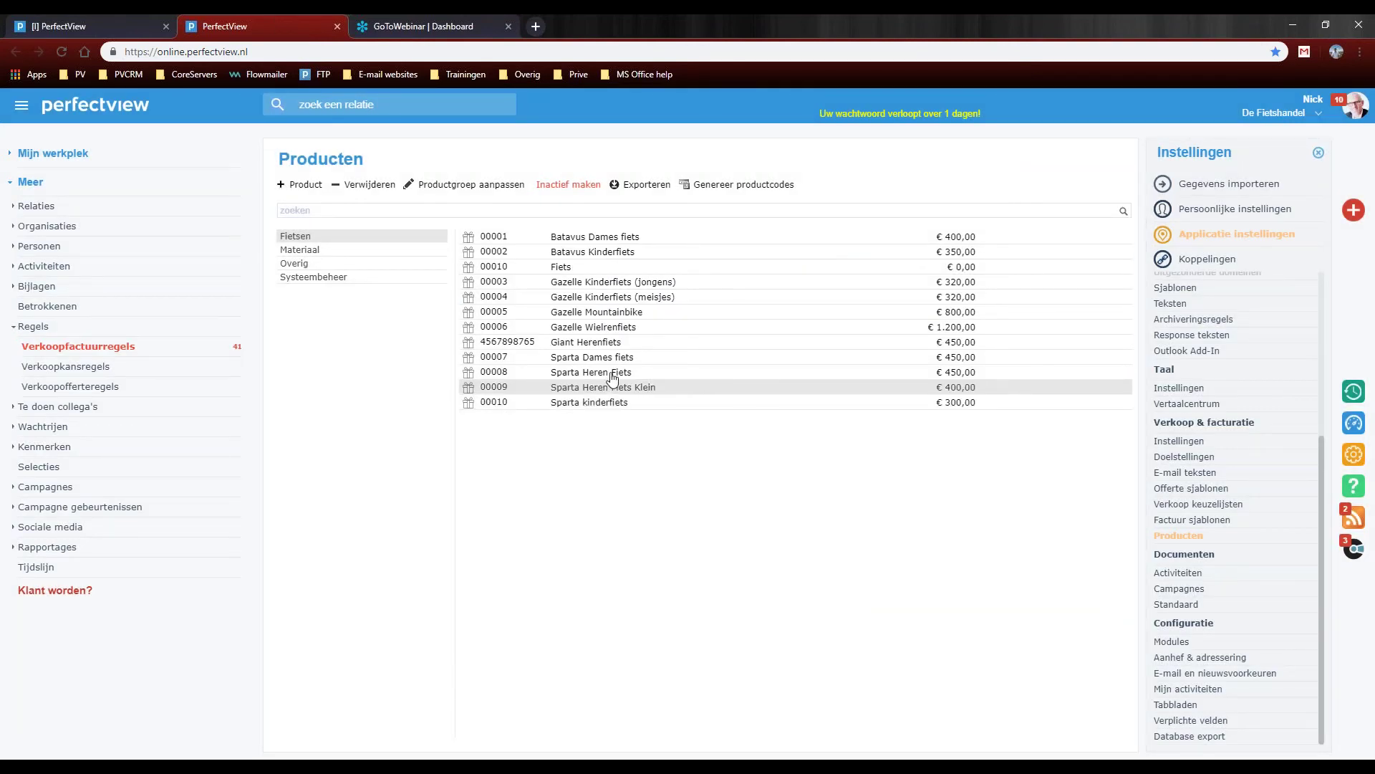
{"action": "left_click", "coordinate": [555, 268]}
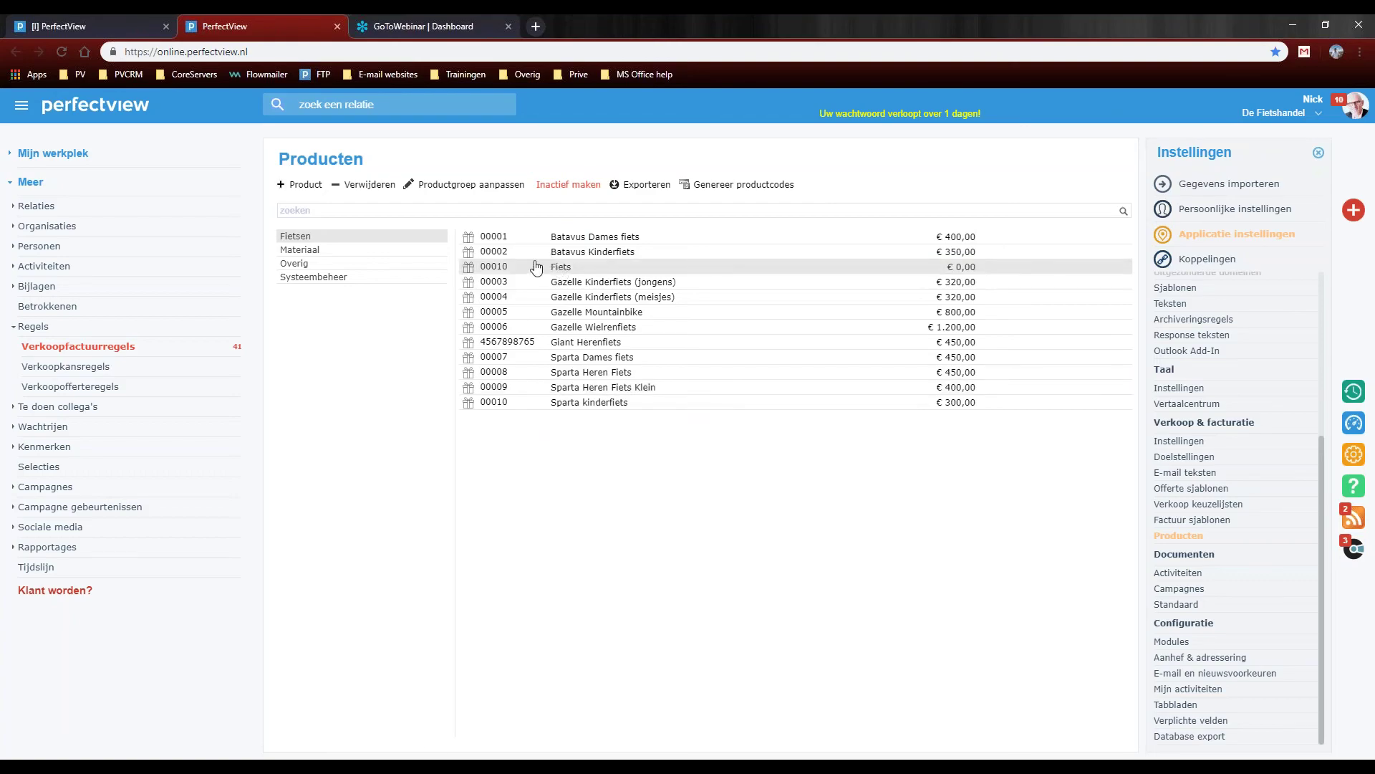
{"action": "left_click", "coordinate": [418, 739]}
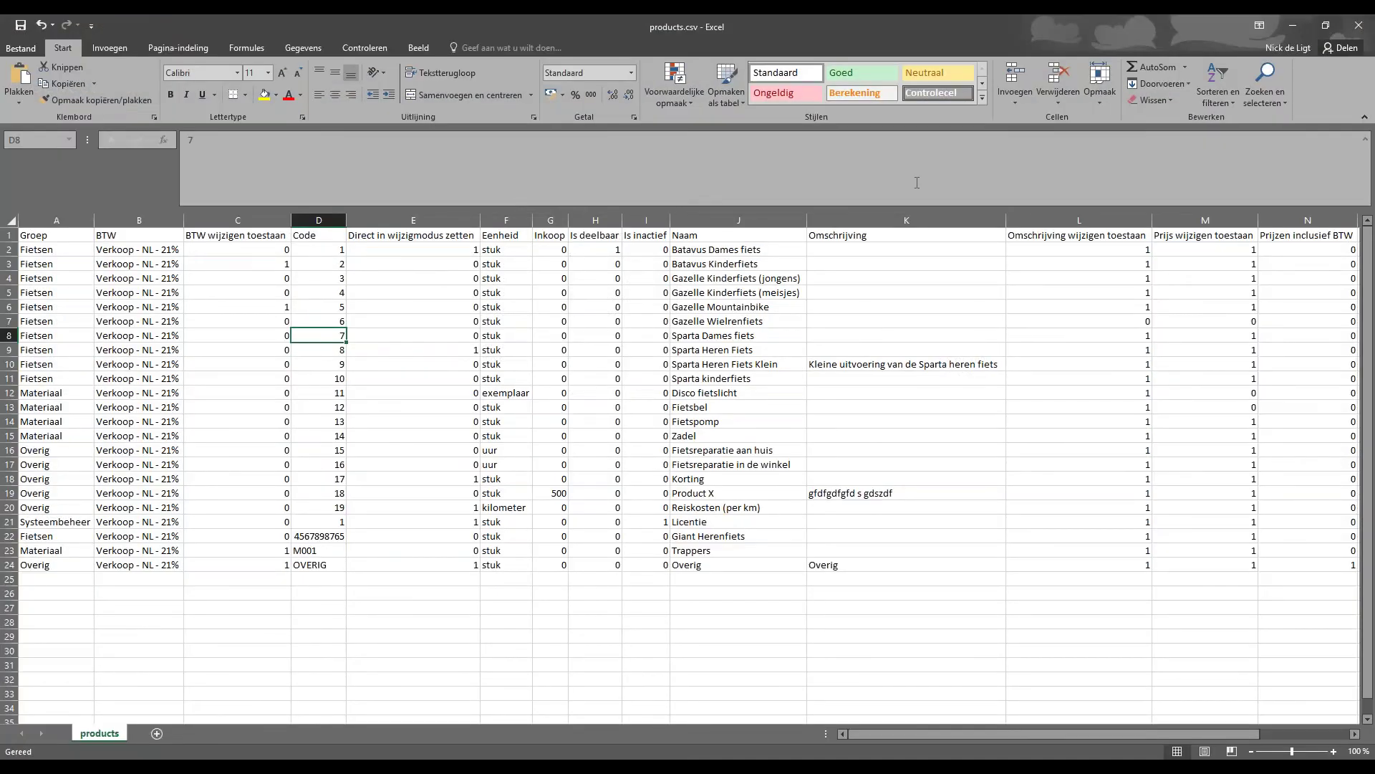
{"action": "left_click", "coordinate": [1286, 23]}
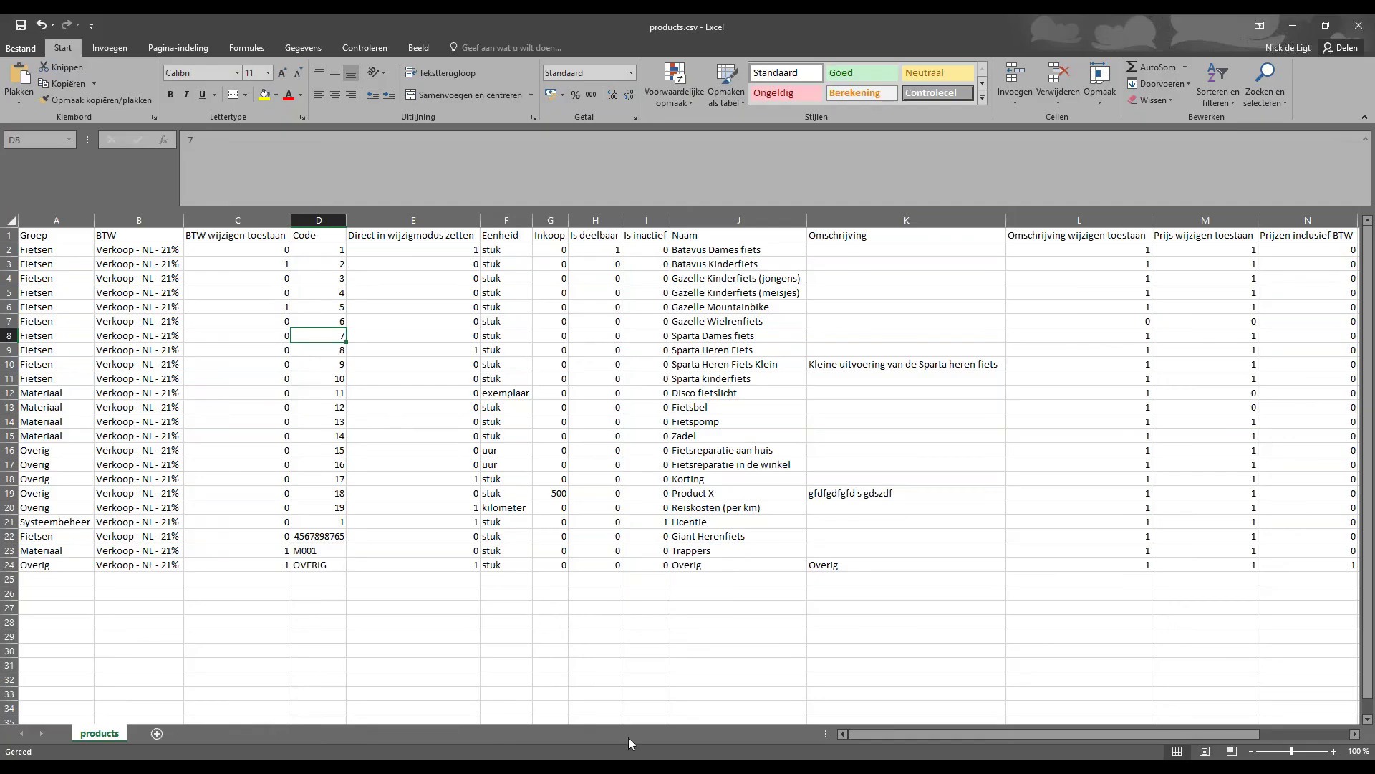
Examine the Record Id column in products.csv and return to PerfectView.
{"action": "left_click", "coordinate": [1073, 717]}
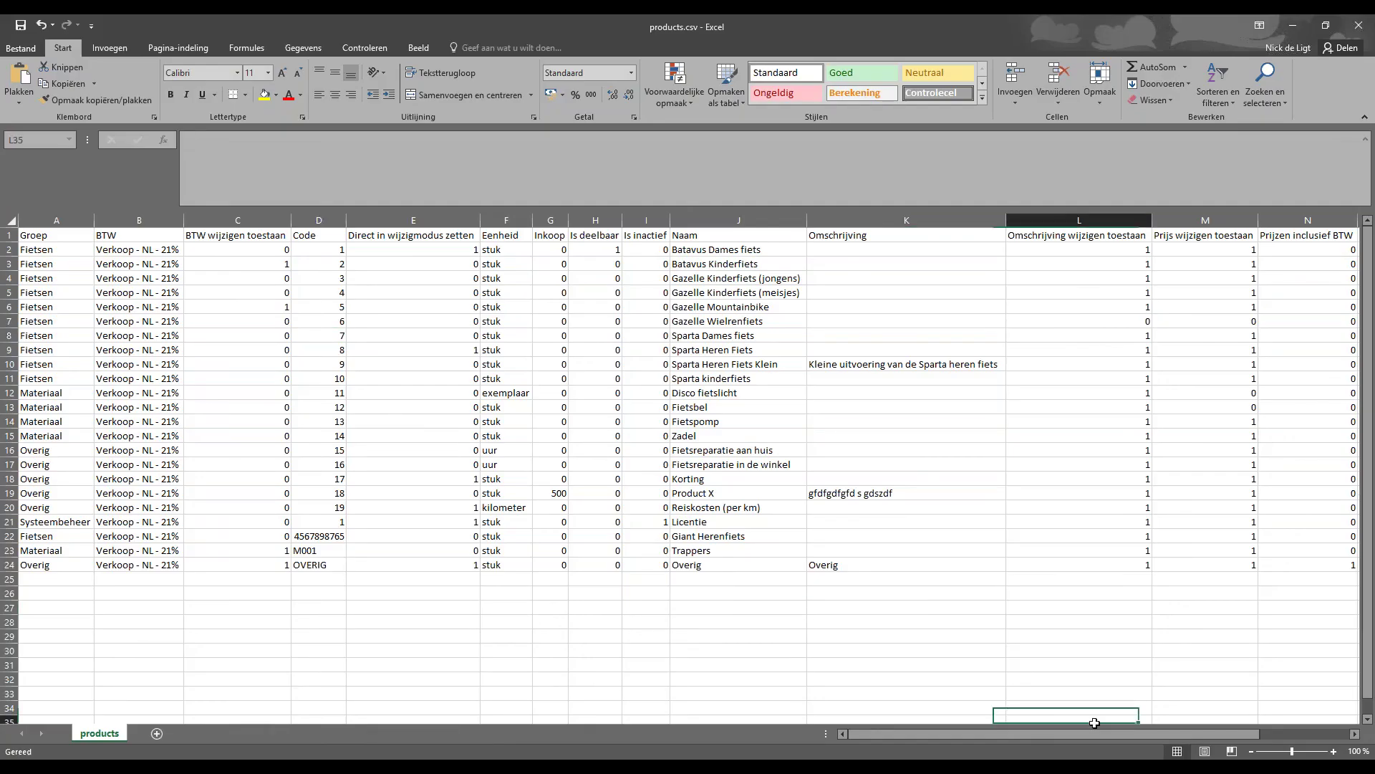
{"action": "left_click_drag", "start_coordinate": [1193, 734], "coordinate": [1279, 725]}
{"action": "left_click", "coordinate": [1178, 220]}
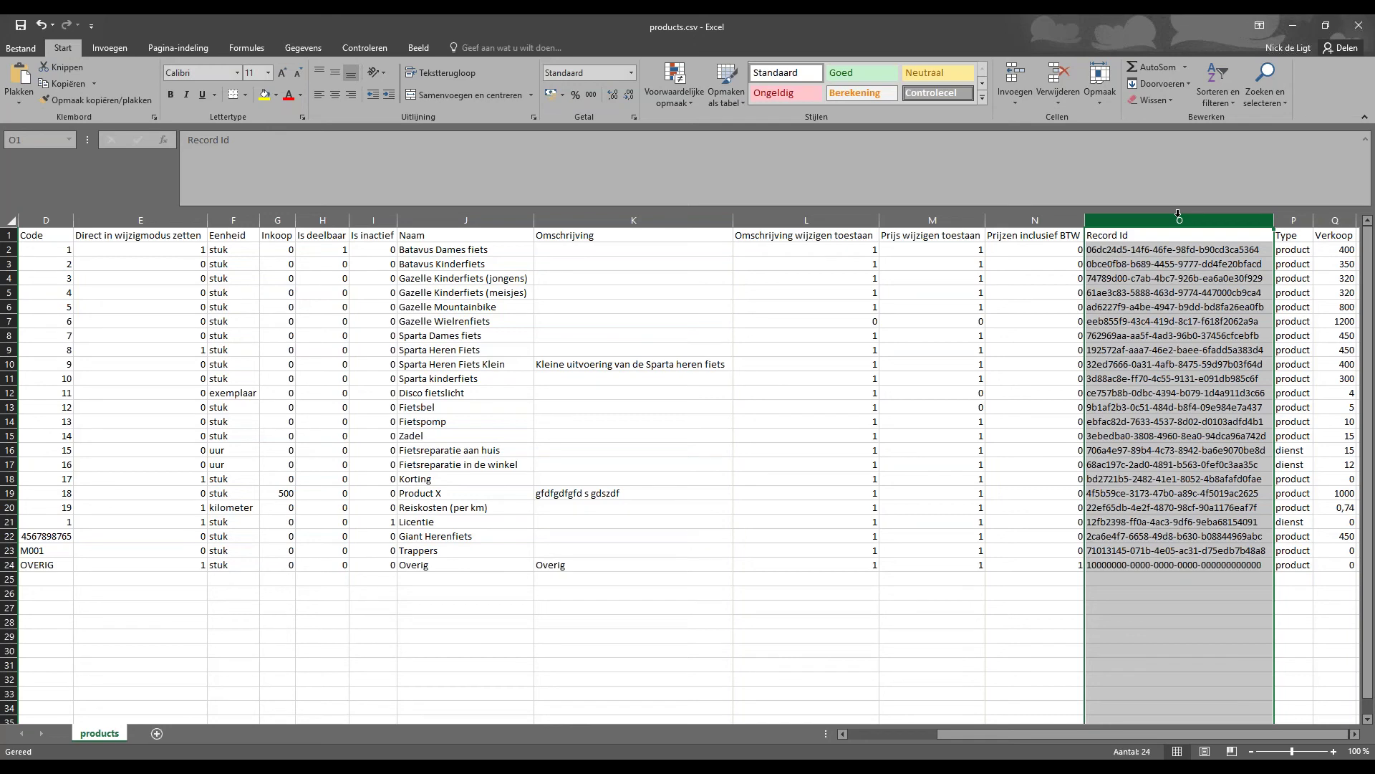
{"action": "left_click", "coordinate": [1189, 265]}
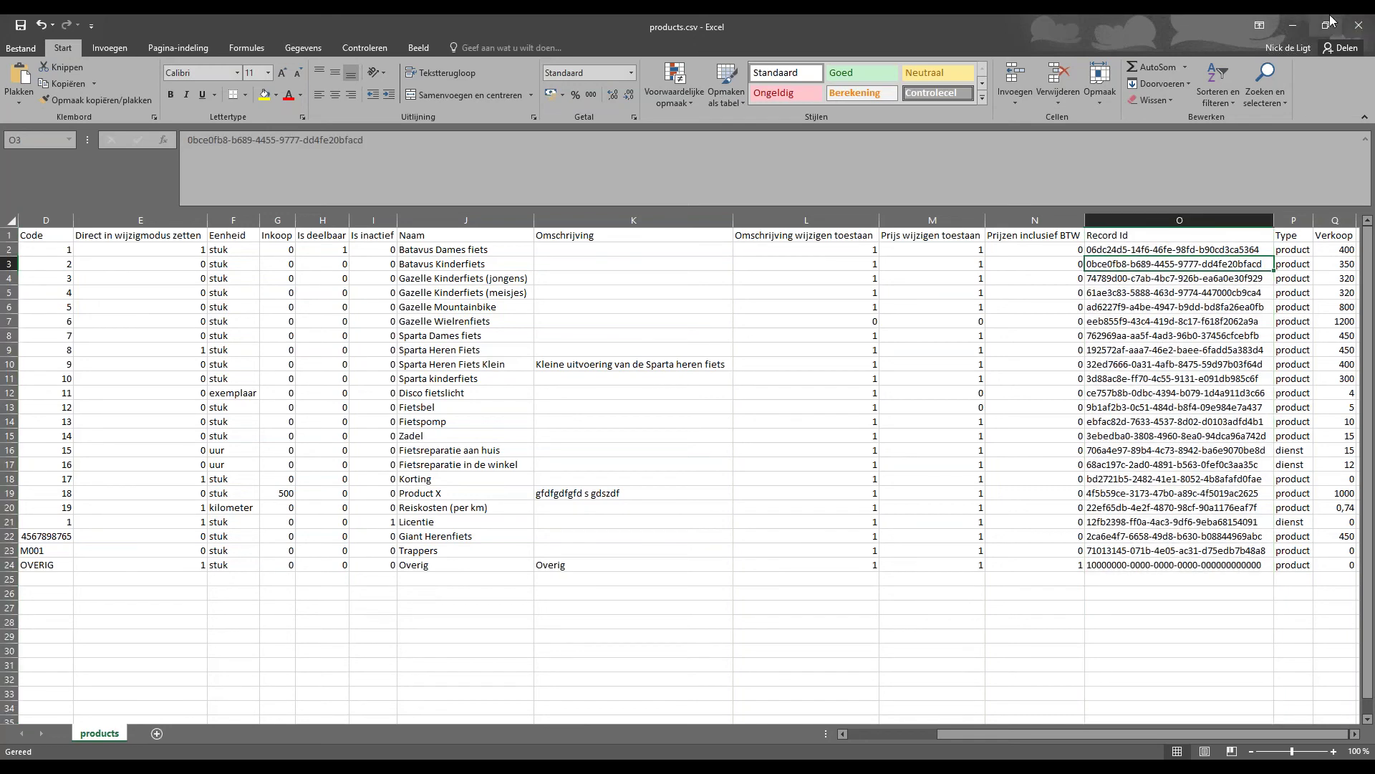
{"action": "left_click", "coordinate": [1293, 25]}
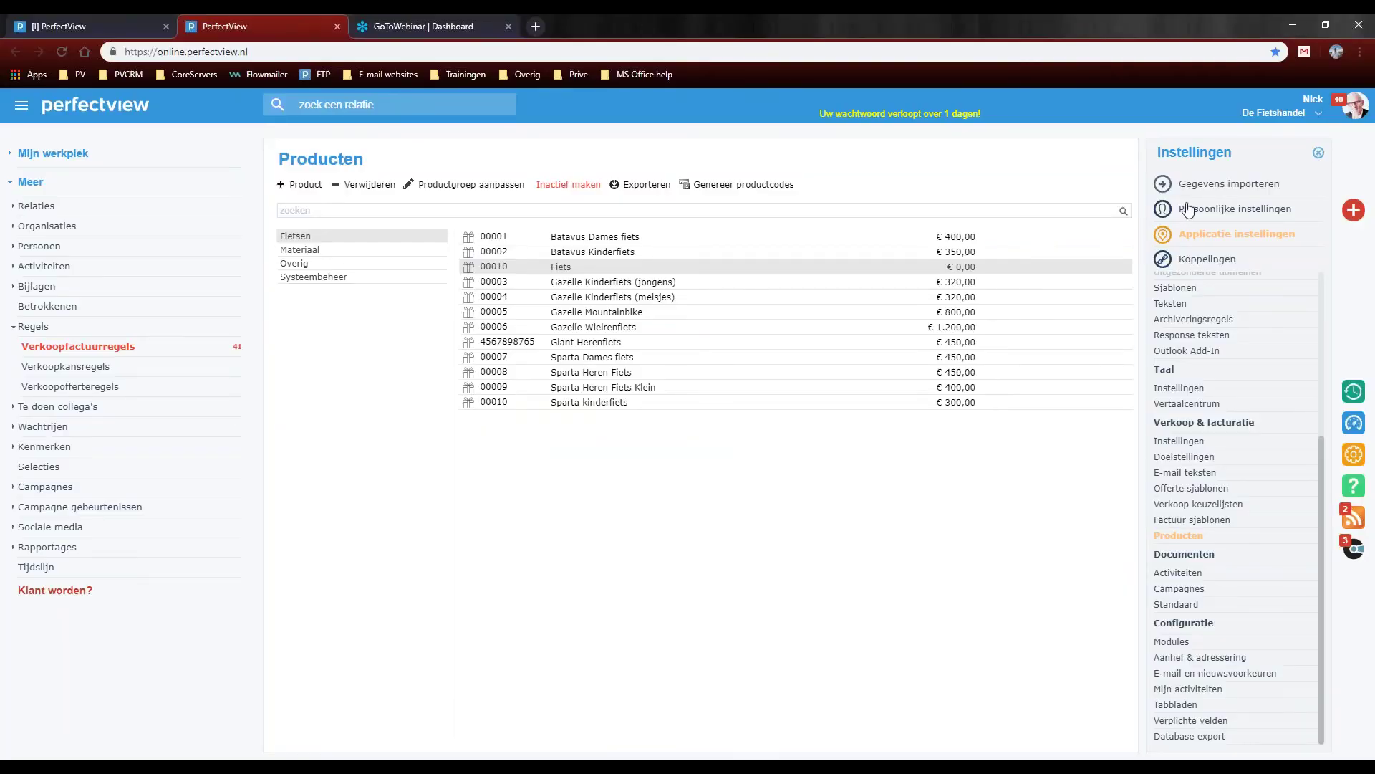
Start a new import definition for Producten under Gegevens importeren, up to the CSV upload.
{"action": "left_click", "coordinate": [1225, 185]}
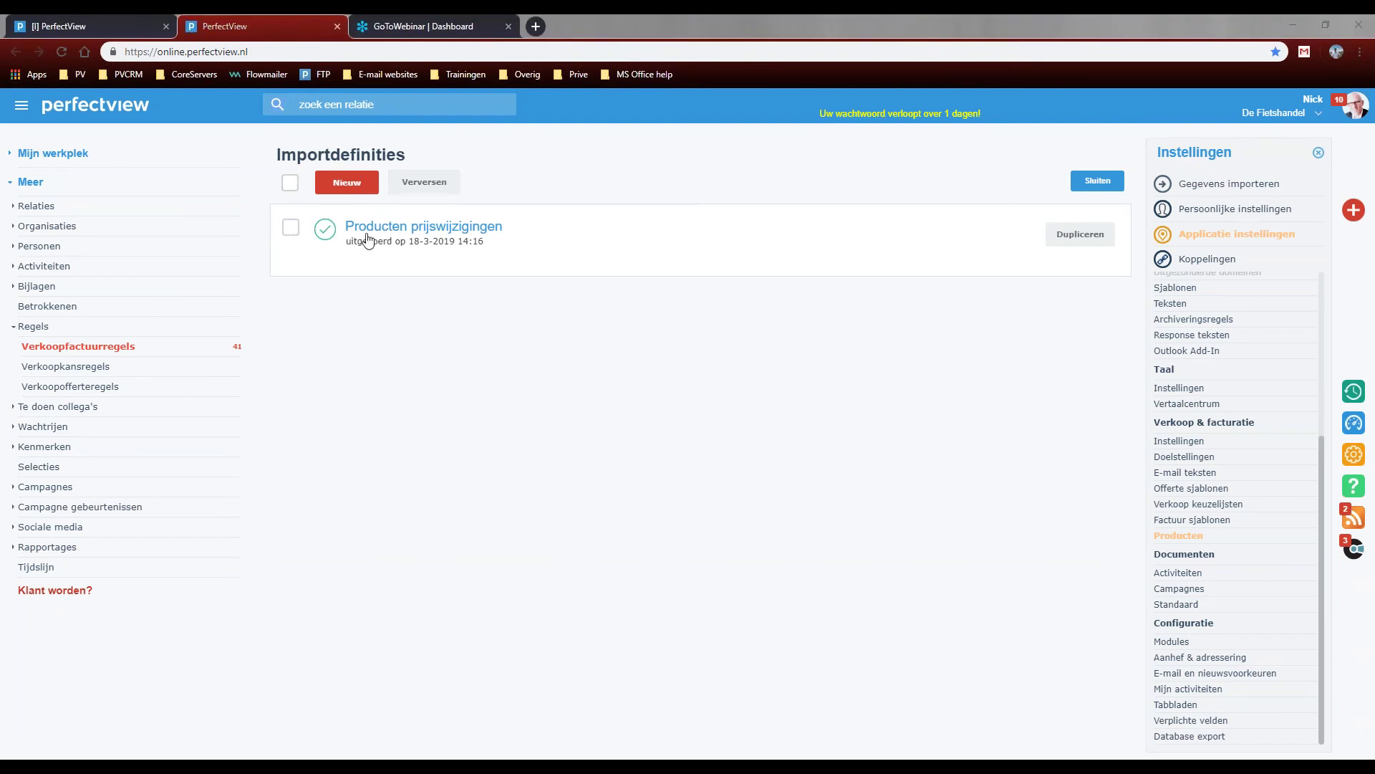
{"action": "left_click", "coordinate": [350, 259]}
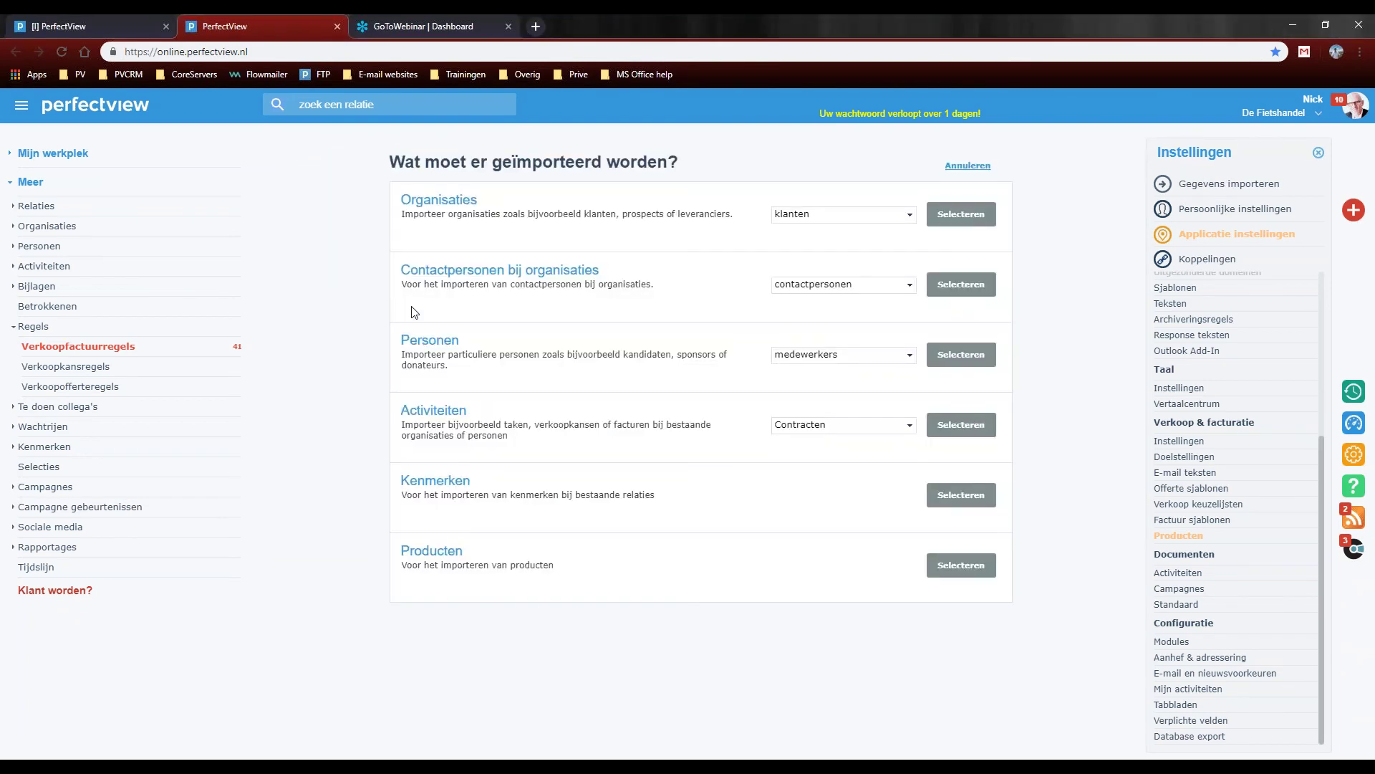
{"action": "left_click", "coordinate": [992, 562]}
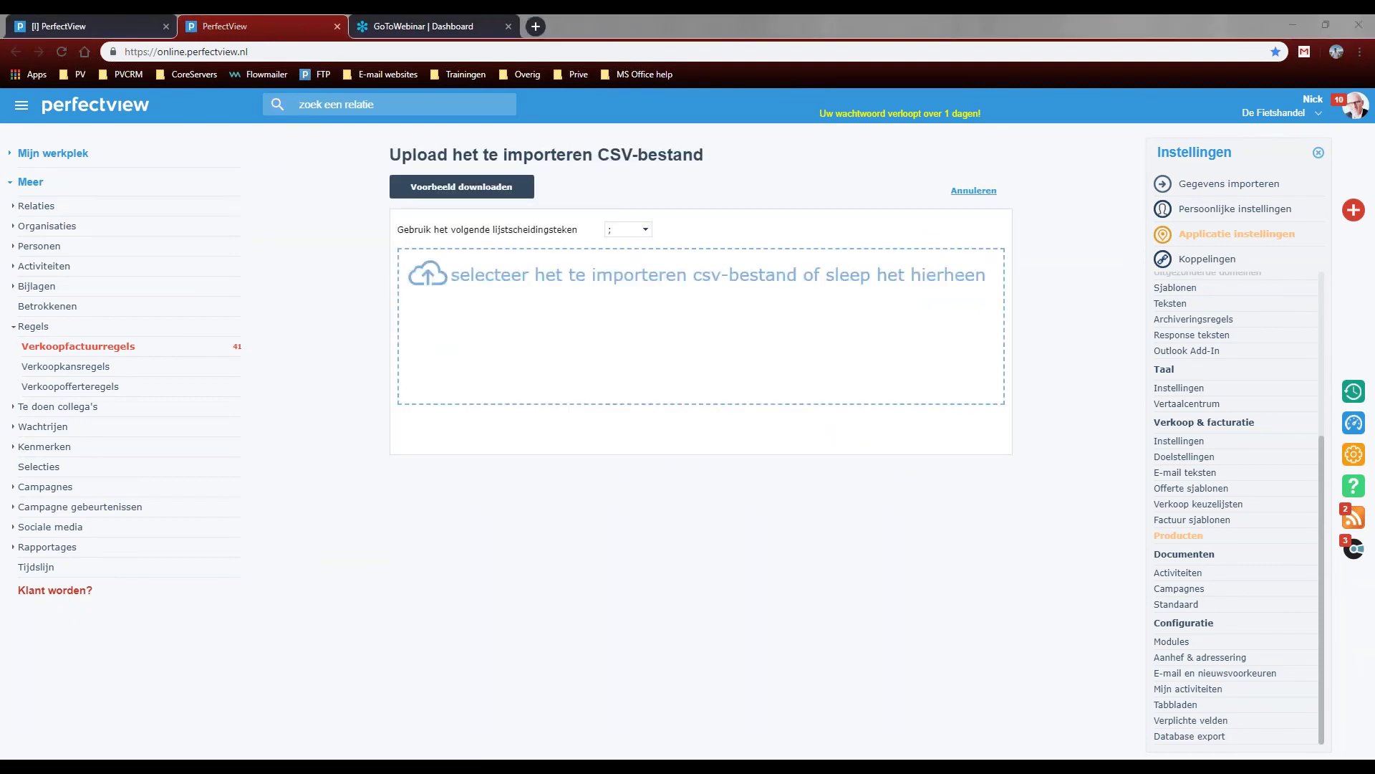
Switch to products.csv in Excel, set the code of the Trappers product to M002, and save the file.
{"action": "left_click", "coordinate": [461, 756]}
{"action": "left_click_drag", "start_coordinate": [1042, 735], "coordinate": [946, 734]}
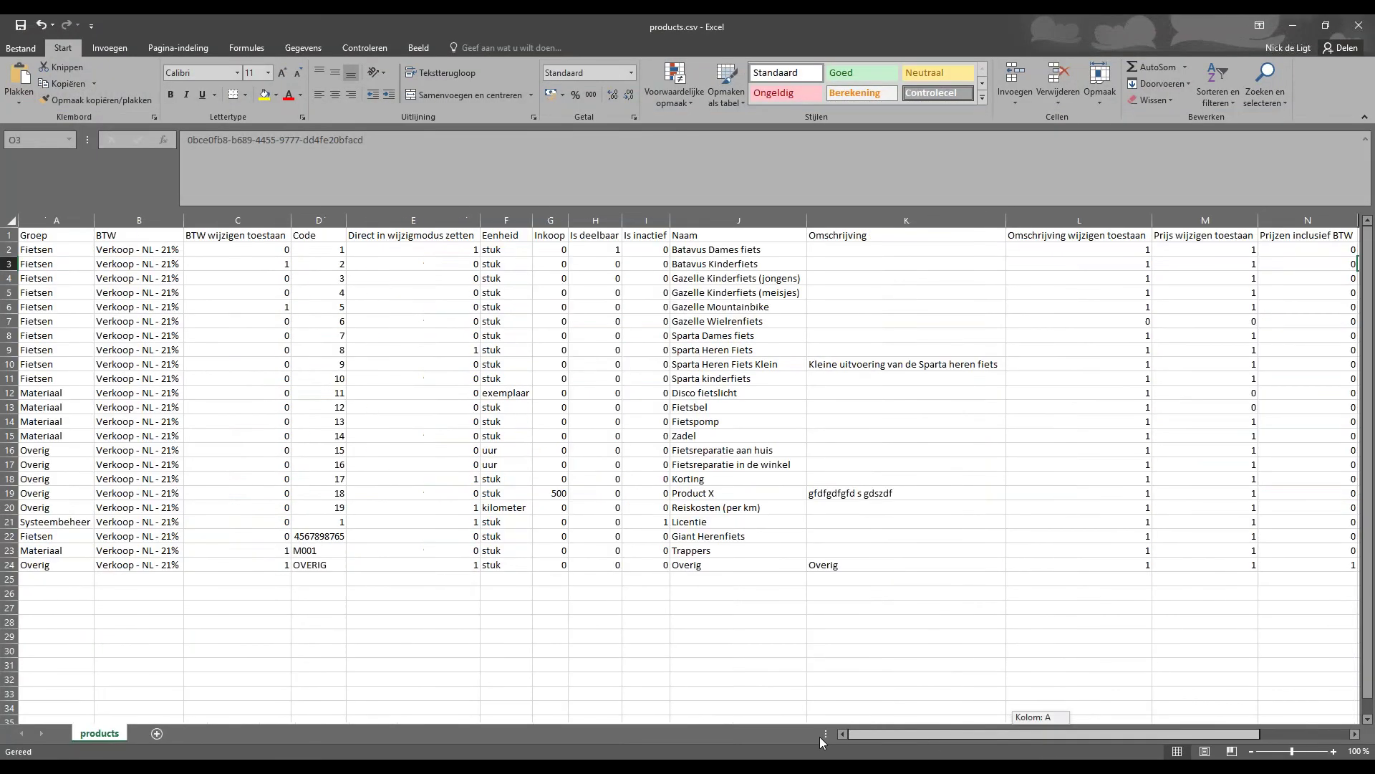
{"action": "left_click", "coordinate": [322, 550]}
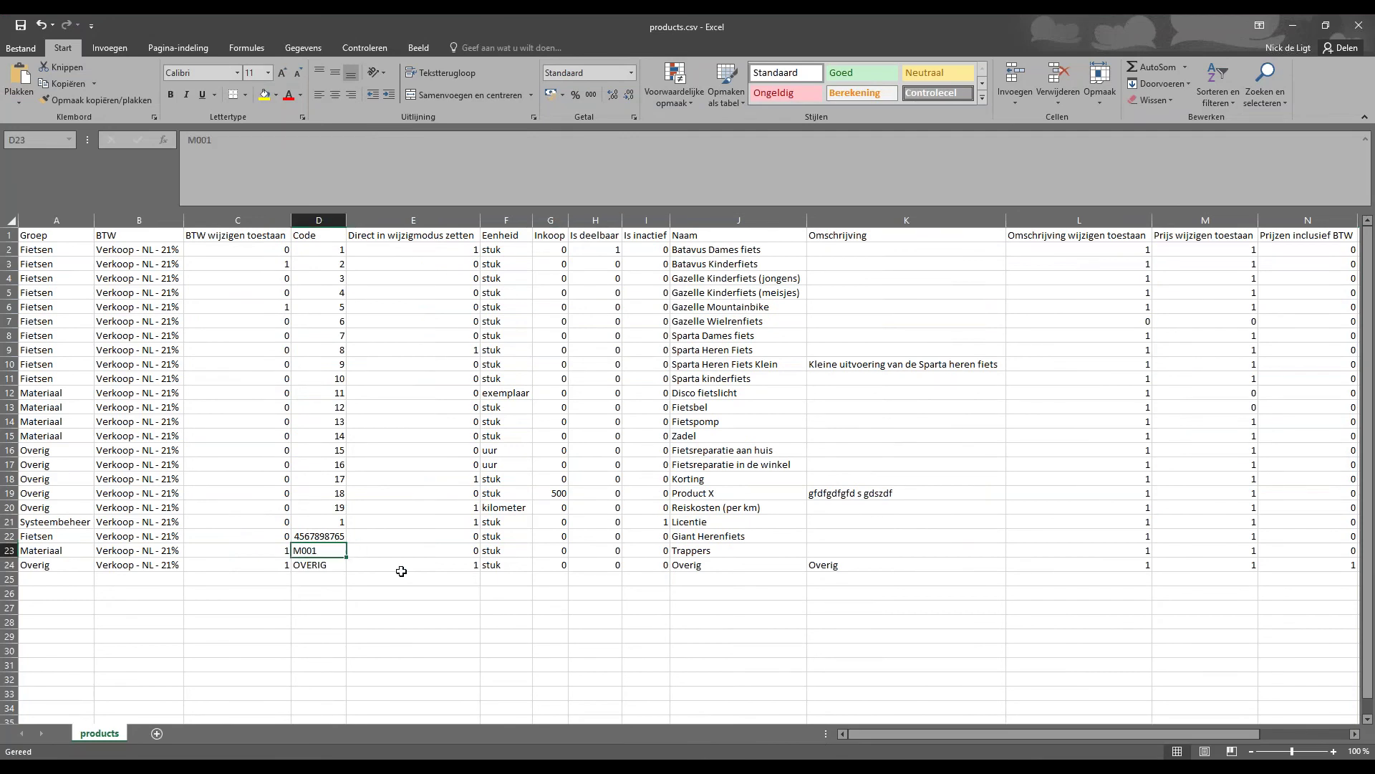
{"action": "key", "text": "F2"}
{"action": "key", "text": "BackSpace"}
{"action": "type", "text": "2"}
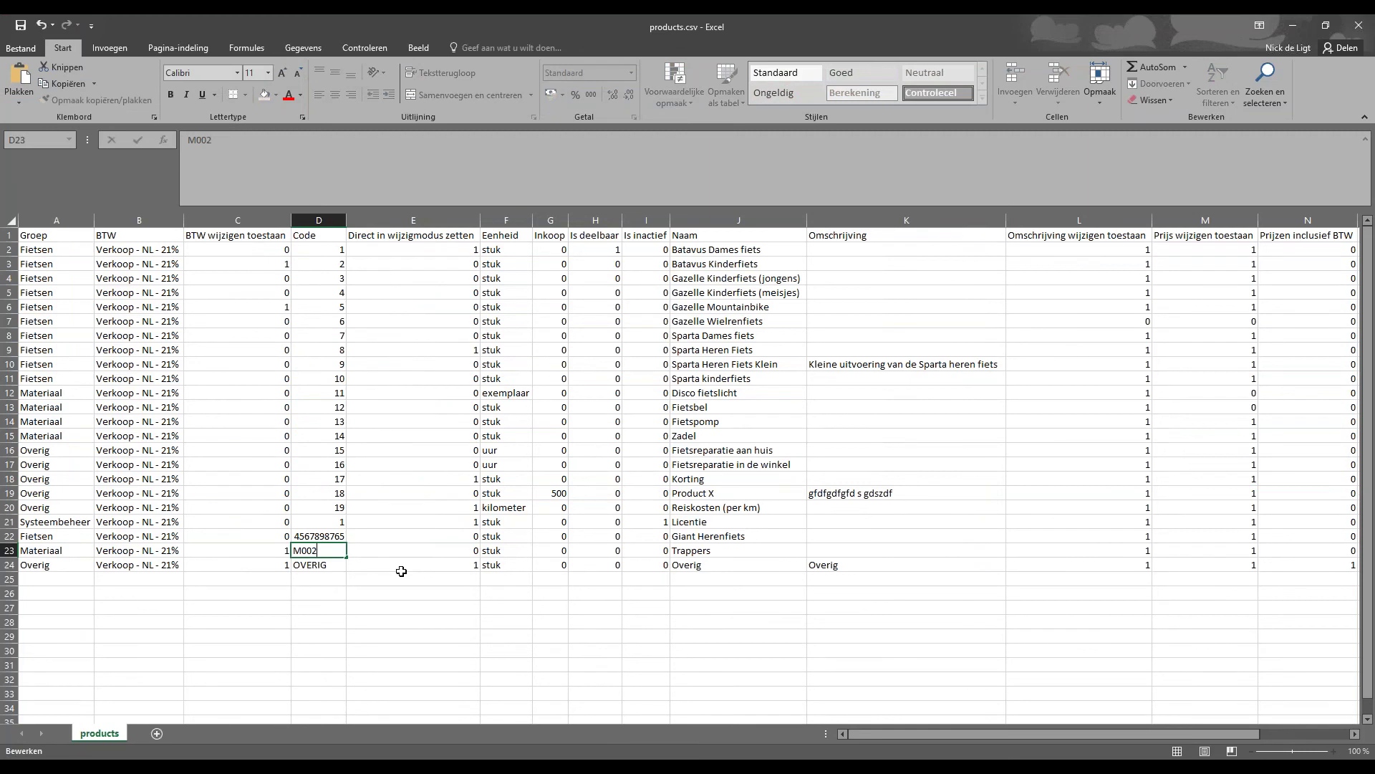
{"action": "left_click", "coordinate": [433, 605]}
{"action": "key", "text": "ctrl+s"}
{"action": "left_click", "coordinate": [608, 437]}
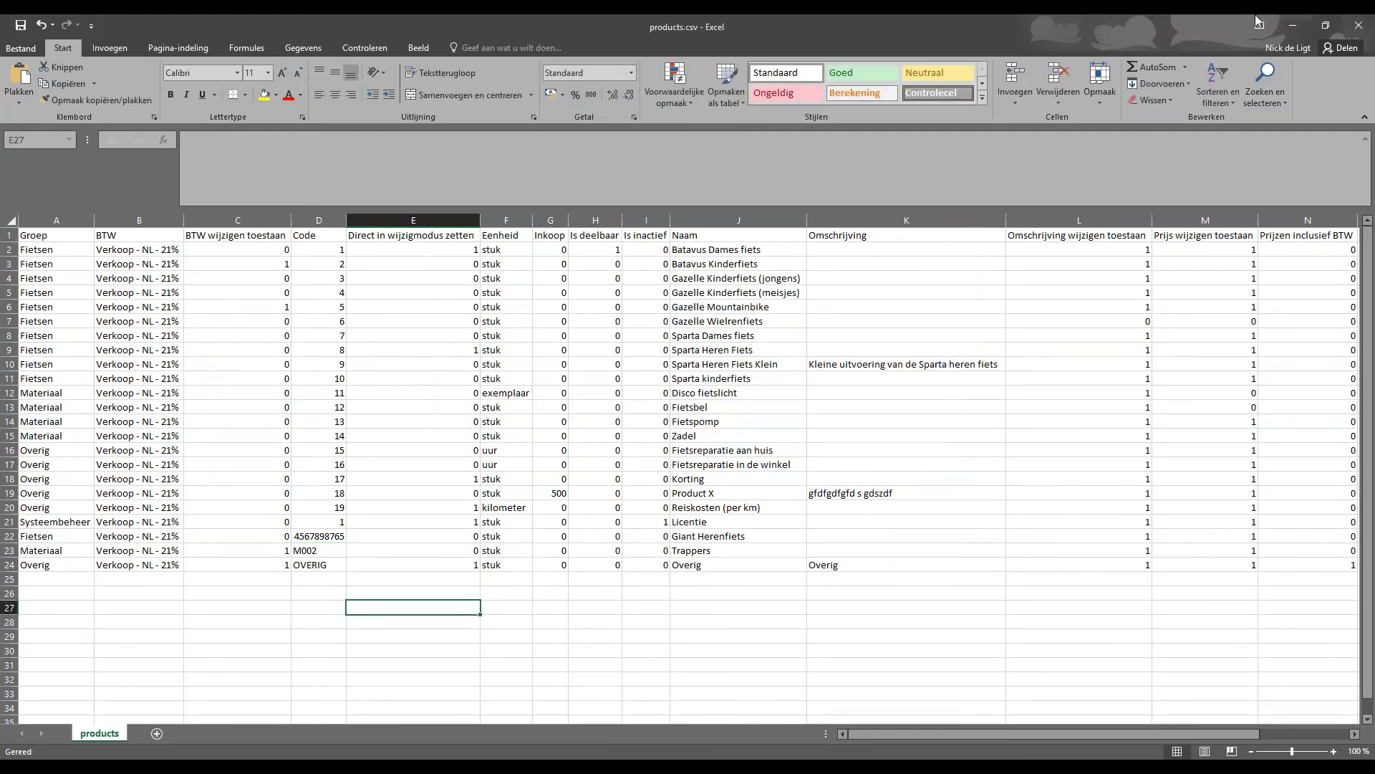
Return to the CSV upload in PerfectView and upload products.csv from the Downloads folder.
{"action": "left_click", "coordinate": [1293, 25]}
{"action": "left_click", "coordinate": [700, 326]}
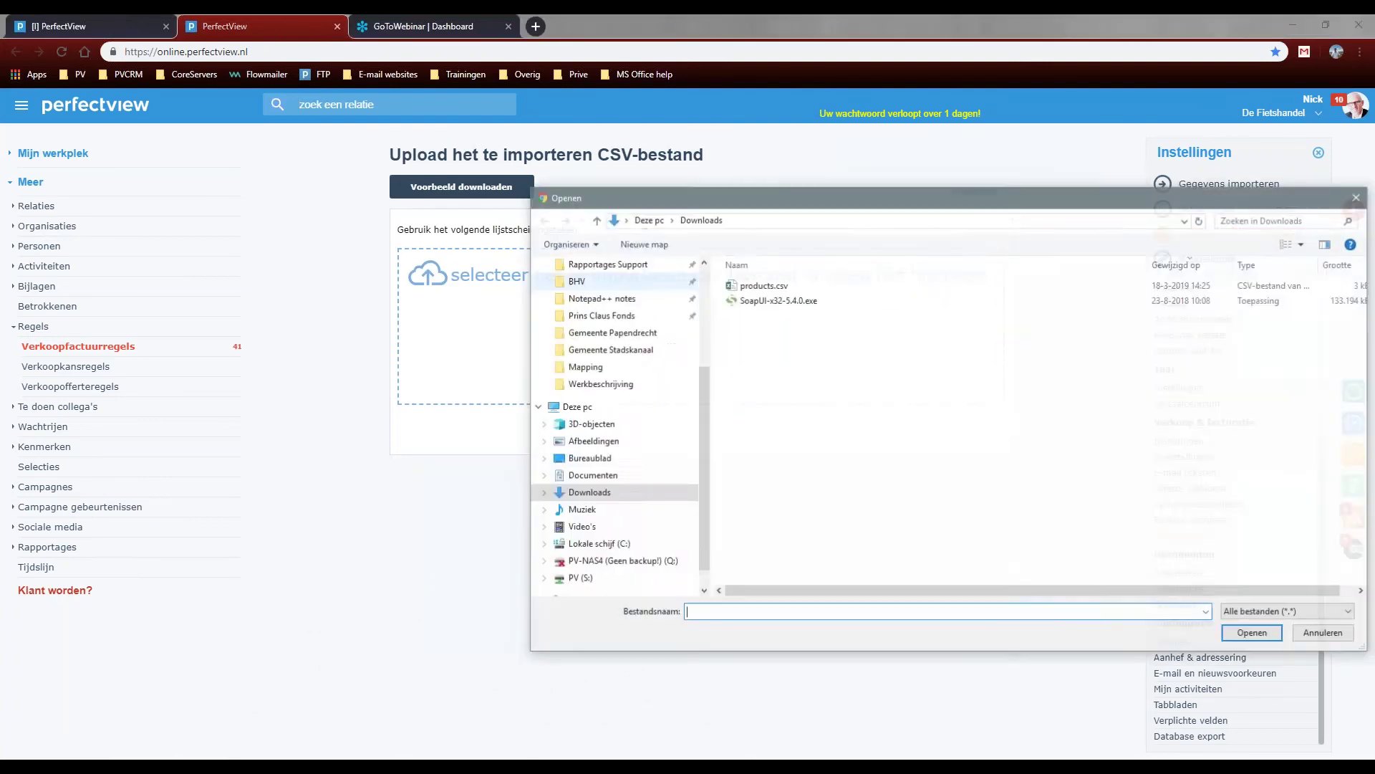
{"action": "left_click", "coordinate": [760, 285]}
{"action": "left_click", "coordinate": [760, 286]}
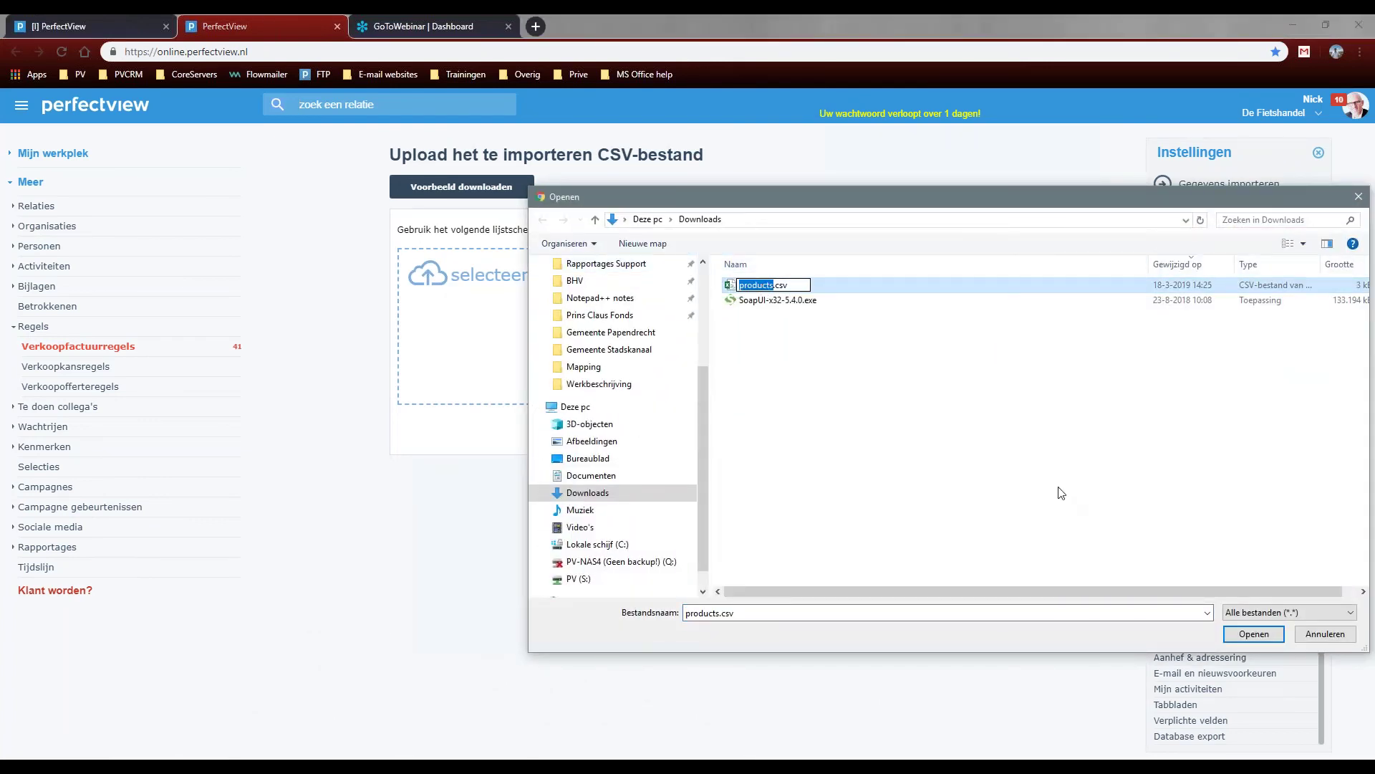
{"action": "left_click", "coordinate": [995, 464]}
{"action": "double_click", "coordinate": [767, 287]}
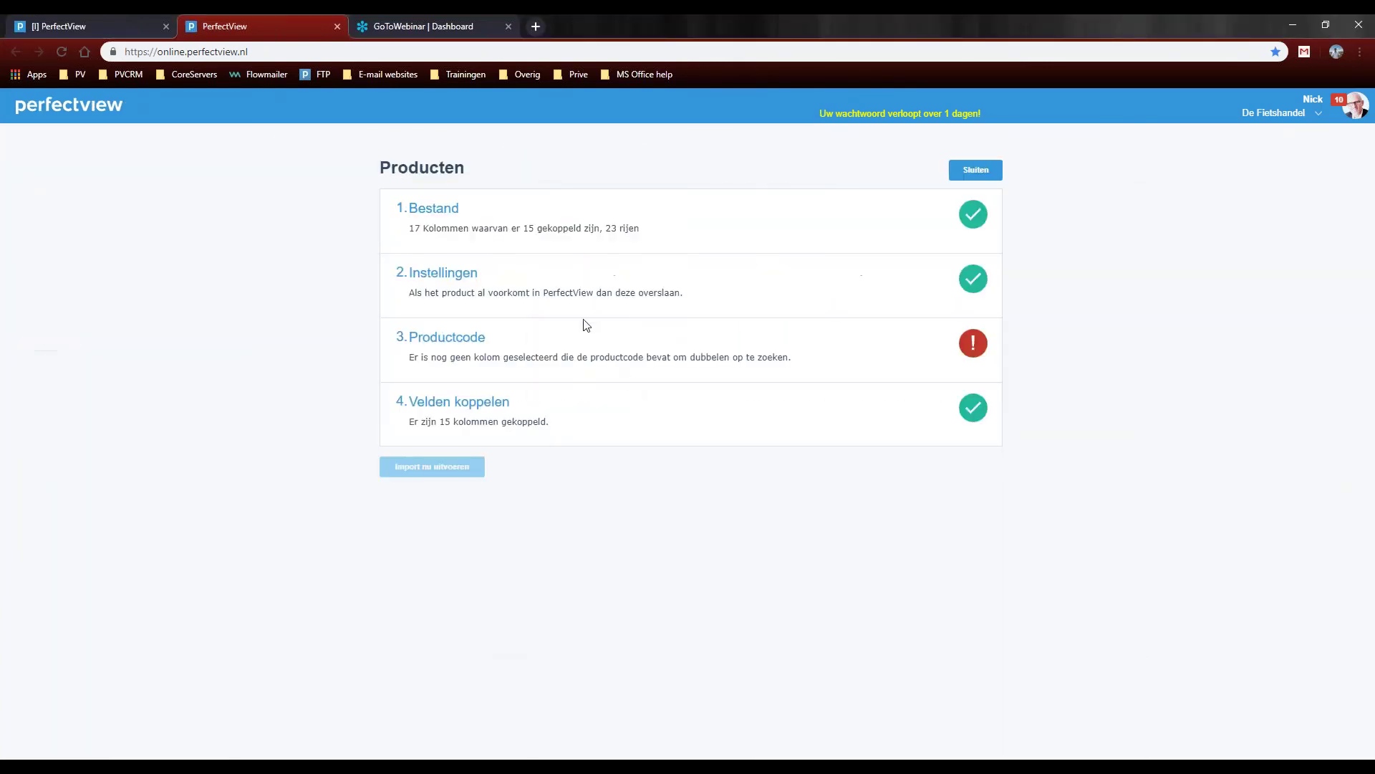
Set Record Id as the column containing the product code for the Producten import.
{"action": "left_click", "coordinate": [472, 331]}
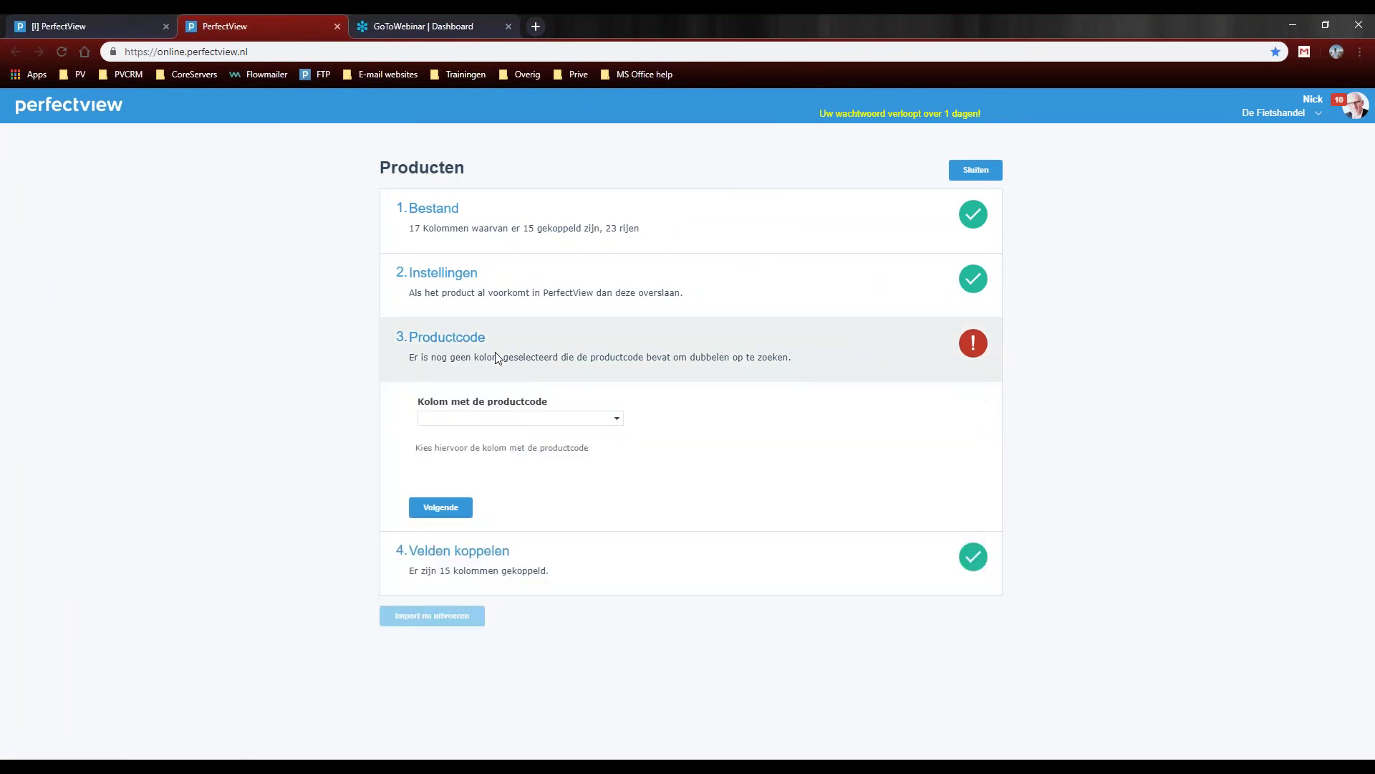
{"action": "left_click", "coordinate": [616, 419]}
{"action": "left_click", "coordinate": [505, 462]}
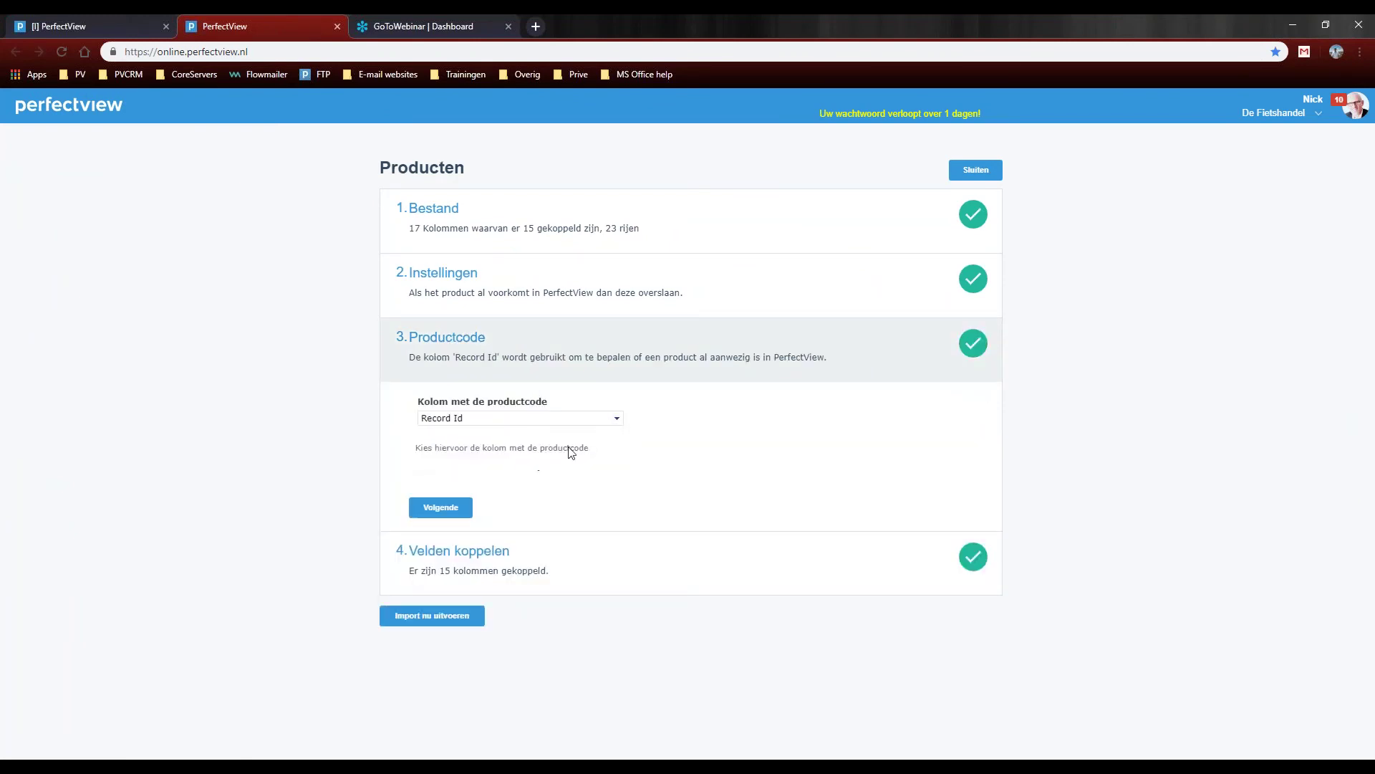
Review the field mapping under Velden koppelen and run the Producten import.
{"action": "left_click", "coordinate": [484, 552]}
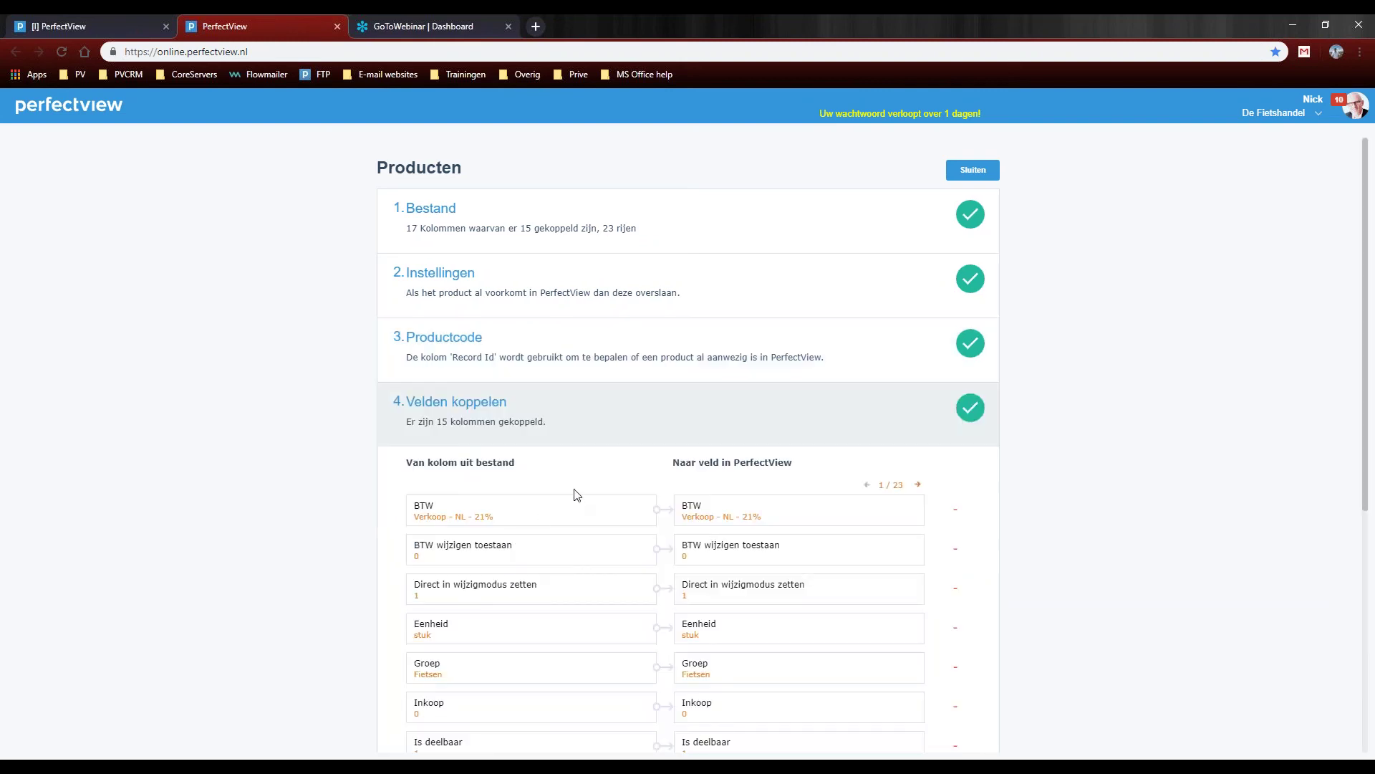
{"action": "scroll", "coordinate": [577, 498], "scroll_direction": "down", "scroll_amount": 5}
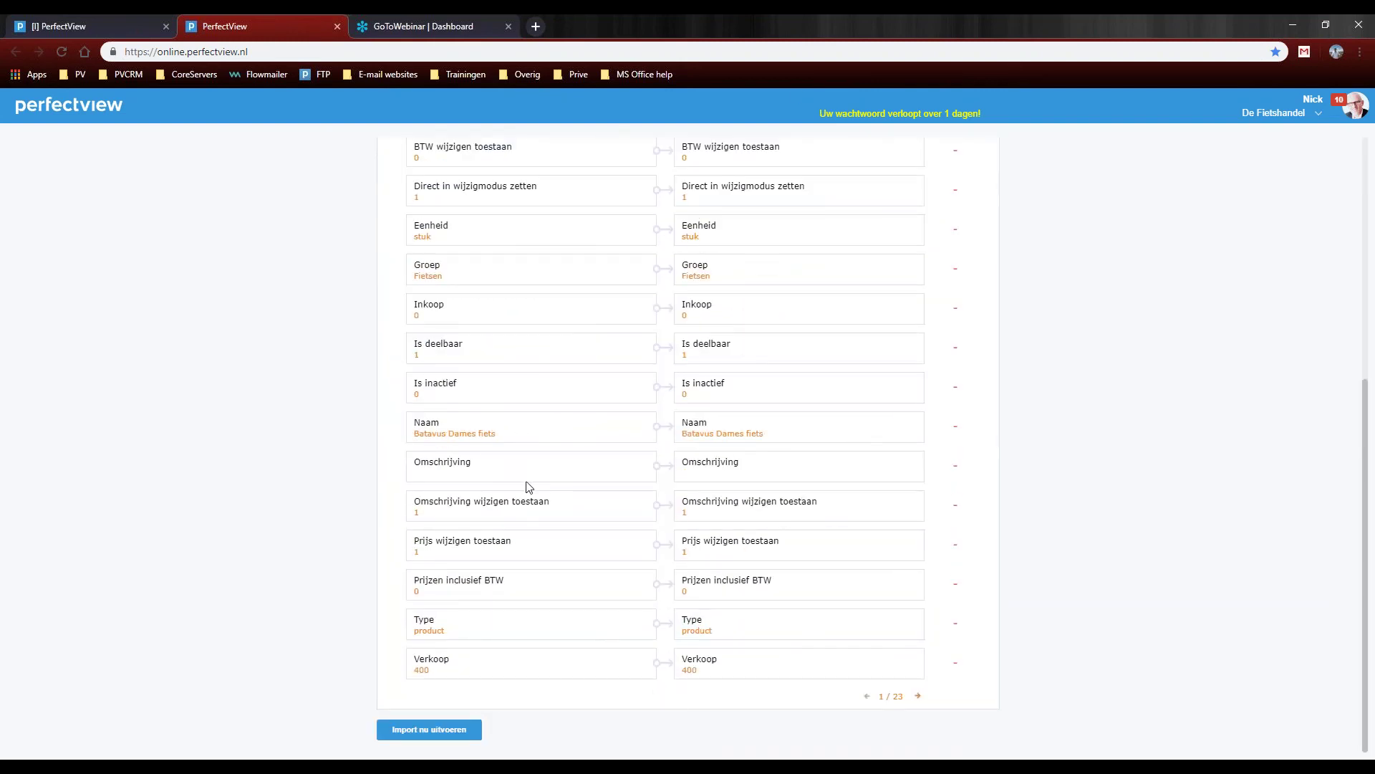
{"action": "left_click", "coordinate": [446, 729]}
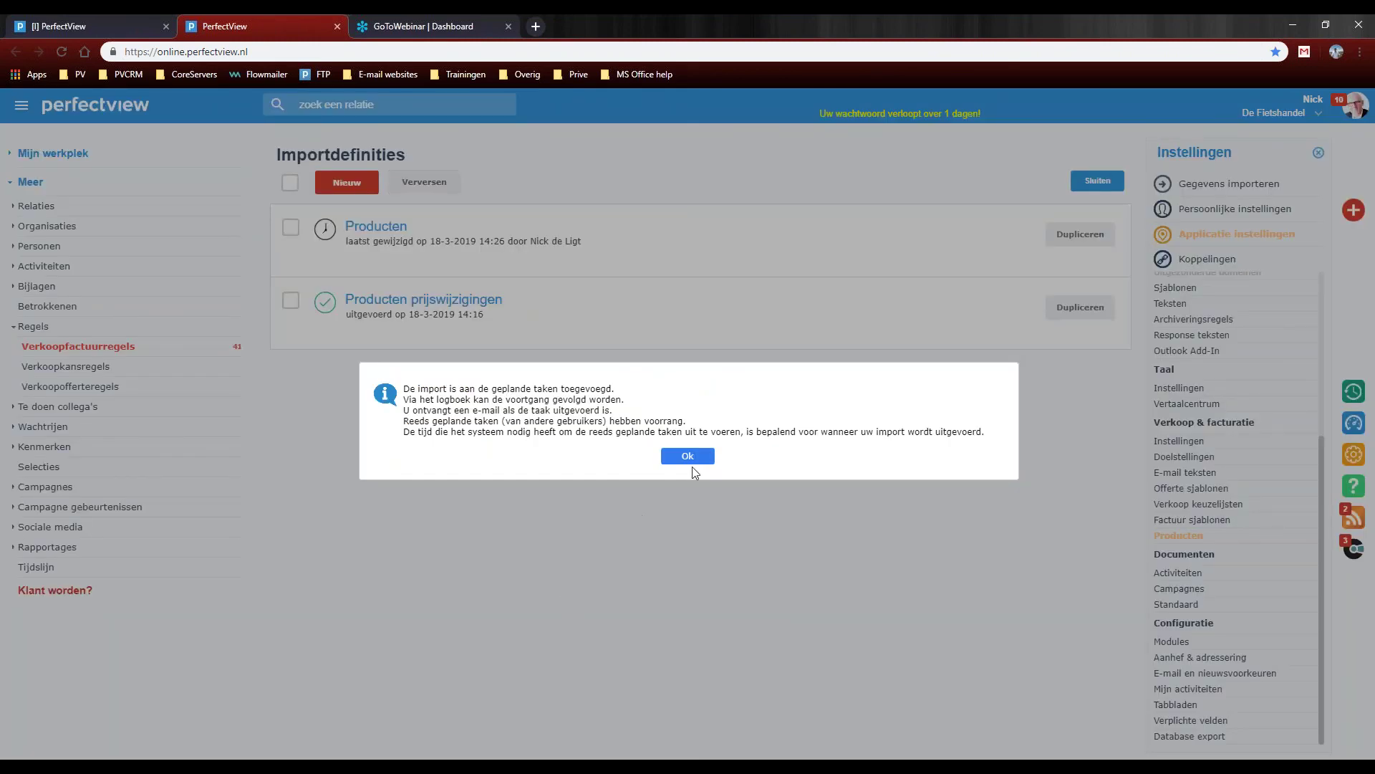
{"action": "left_click", "coordinate": [694, 459]}
Open the Logboek in the application settings and examine the log of the latest Producten import.
{"action": "scroll", "coordinate": [1195, 493], "scroll_direction": "up", "scroll_amount": 3}
{"action": "left_click", "coordinate": [1178, 454]}
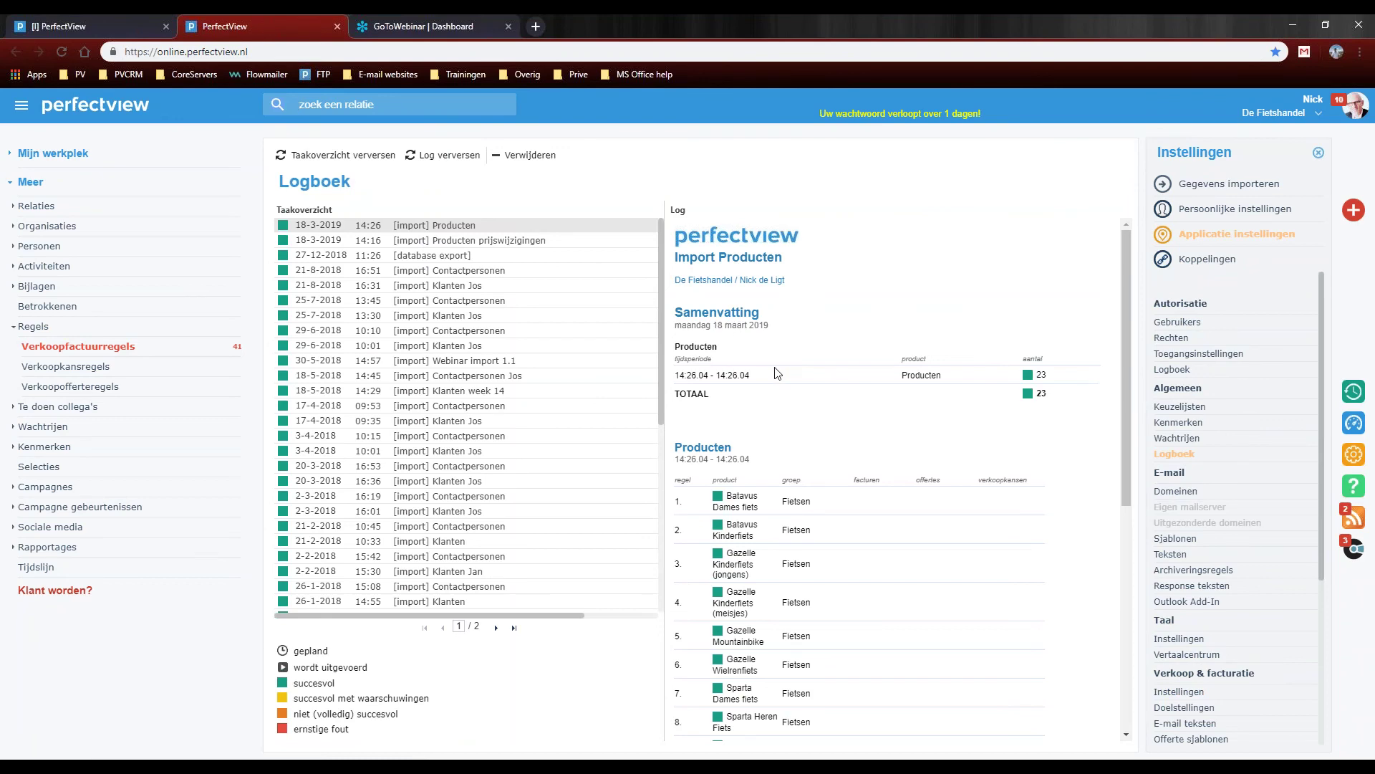
{"action": "scroll", "coordinate": [777, 372], "scroll_direction": "down", "scroll_amount": 6}
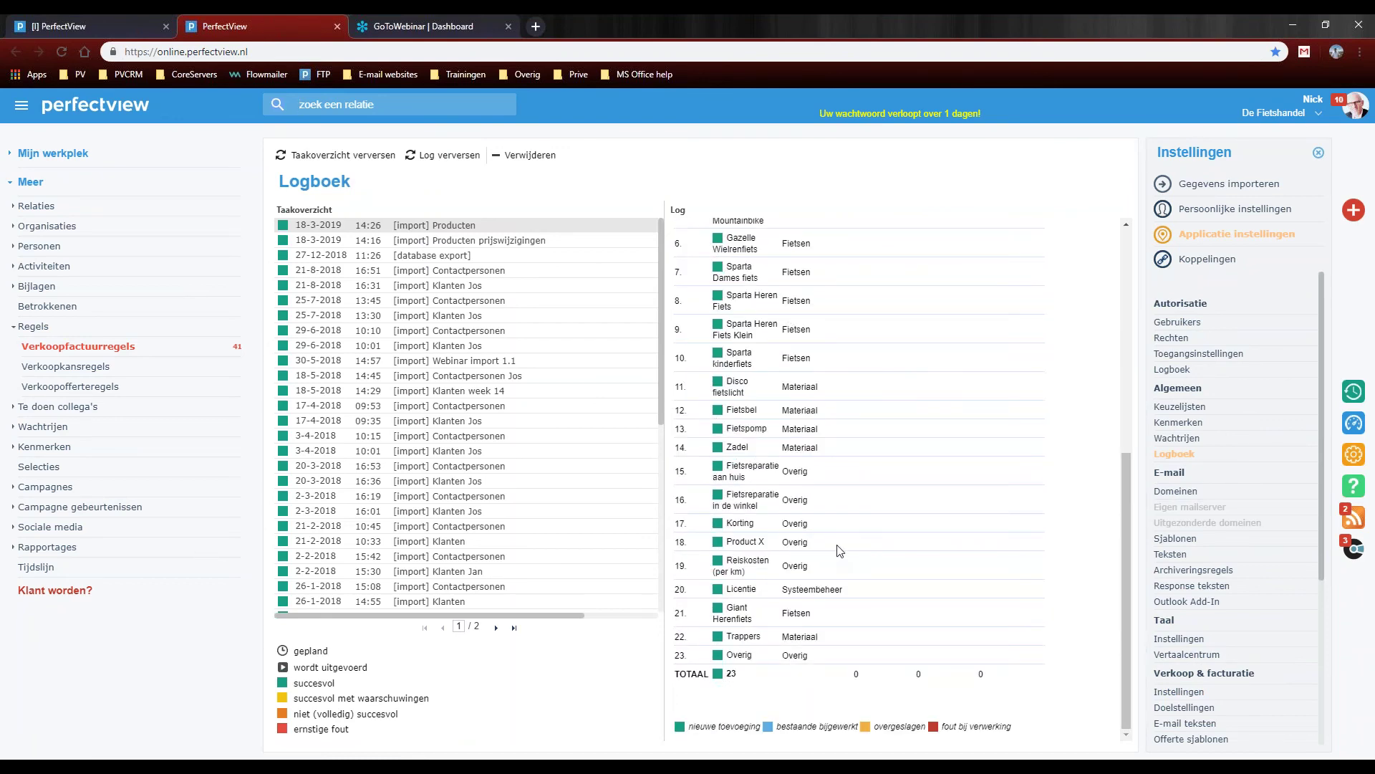
{"action": "scroll", "coordinate": [840, 550], "scroll_direction": "up", "scroll_amount": 6}
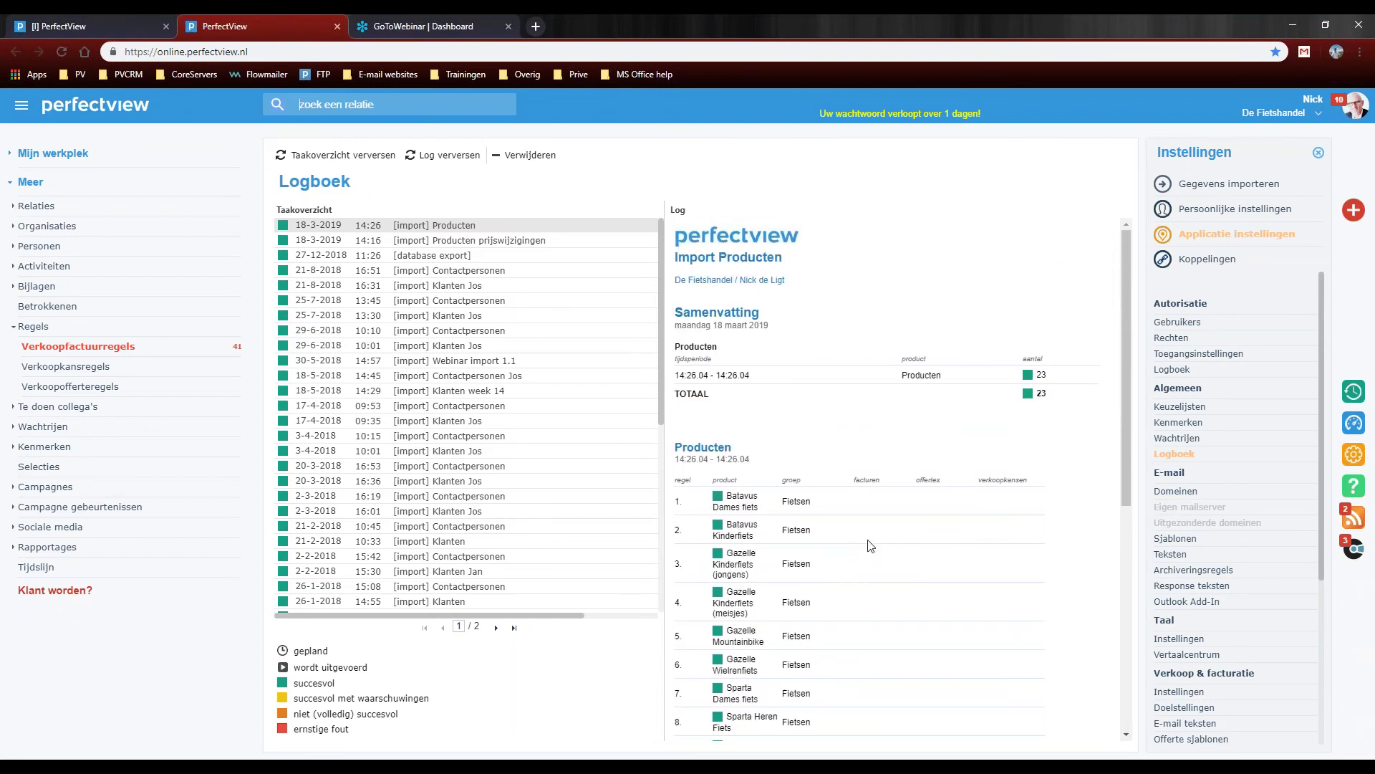
{"action": "scroll", "coordinate": [945, 510], "scroll_direction": "down", "scroll_amount": 3}
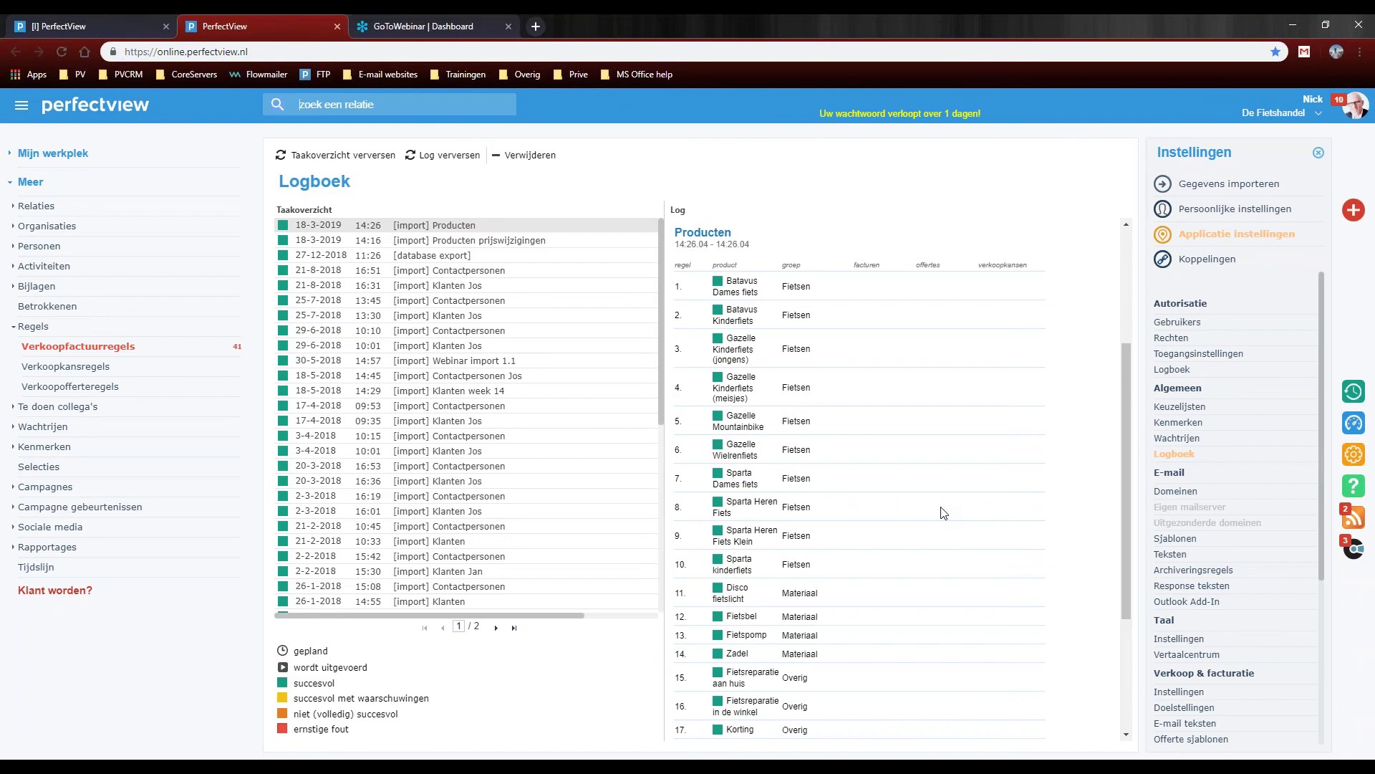
Switch to products.csv in Excel and examine the values in the Record Id column.
{"action": "key", "text": "alt+Tab"}
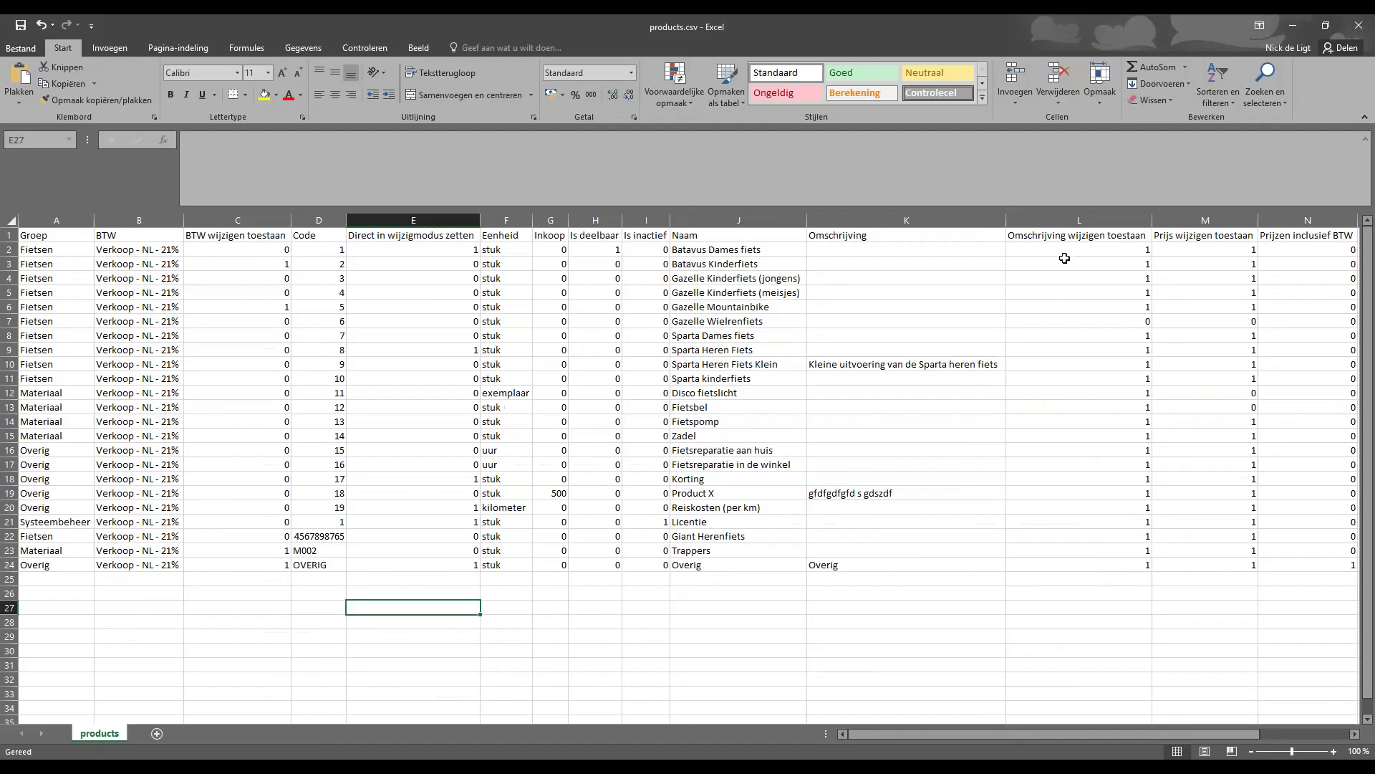
{"action": "key", "text": "Up"}
{"action": "key", "text": "Up"}
{"action": "key", "text": "Up"}
{"action": "key", "text": "Right"}
{"action": "key", "text": "Right"}
{"action": "key", "text": "Right"}
{"action": "key", "text": "Right"}
{"action": "key", "text": "Right"}
{"action": "key", "text": "Right"}
{"action": "key", "text": "Right"}
{"action": "key", "text": "Right"}
{"action": "key", "text": "Right"}
{"action": "key", "text": "Right"}
{"action": "key", "text": "Right"}
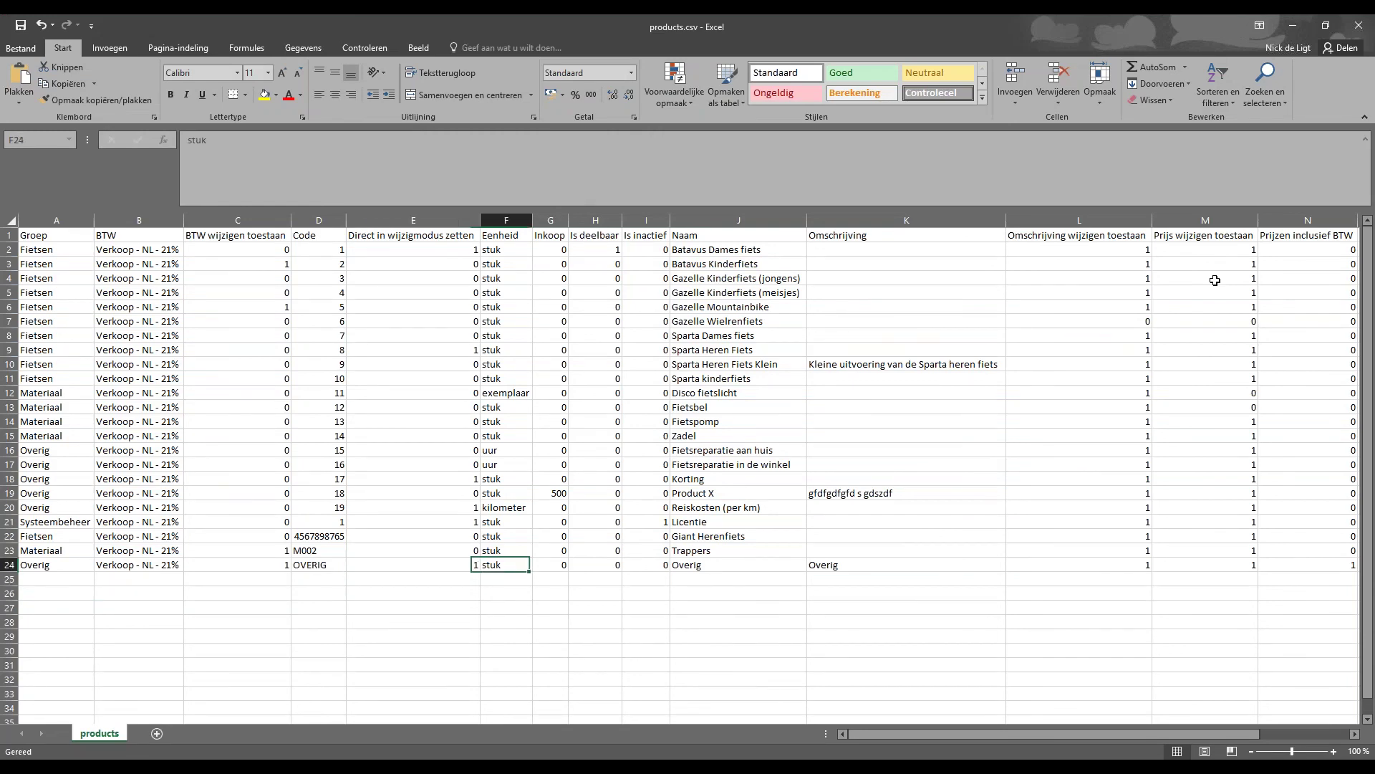
{"action": "key", "text": "Right"}
{"action": "key", "text": "Right"}
{"action": "key", "text": "Right"}
{"action": "key", "text": "Right"}
{"action": "key", "text": "Right"}
{"action": "key", "text": "Left"}
{"action": "key", "text": "Left"}
{"action": "key", "text": "Left"}
{"action": "key", "text": "Left"}
{"action": "key", "text": "Left"}
{"action": "key", "text": "Left"}
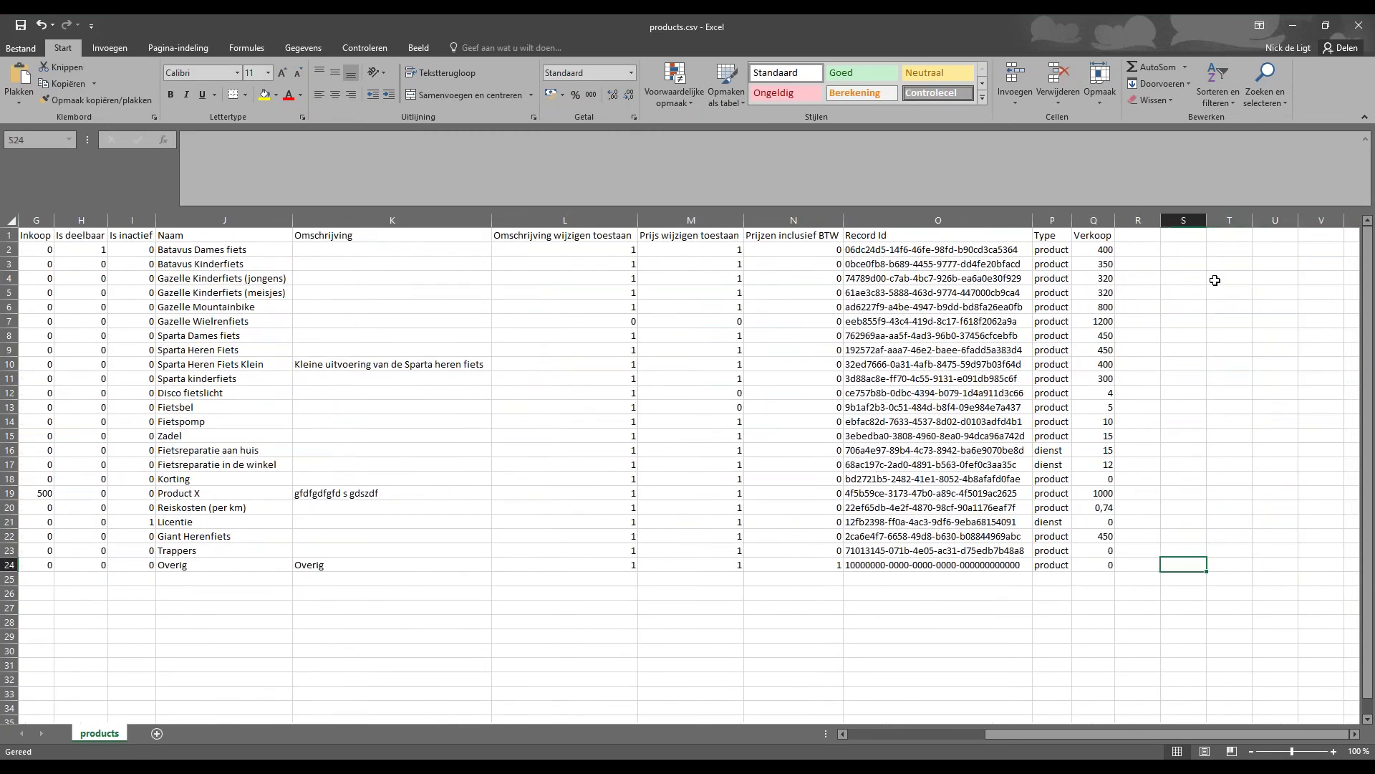
{"action": "key", "text": "Up"}
{"action": "key", "text": "Up"}
{"action": "key", "text": "Up"}
{"action": "key", "text": "Up"}
{"action": "key", "text": "Up"}
{"action": "key", "text": "Up"}
{"action": "key", "text": "Up"}
{"action": "key", "text": "Up"}
{"action": "key", "text": "Up"}
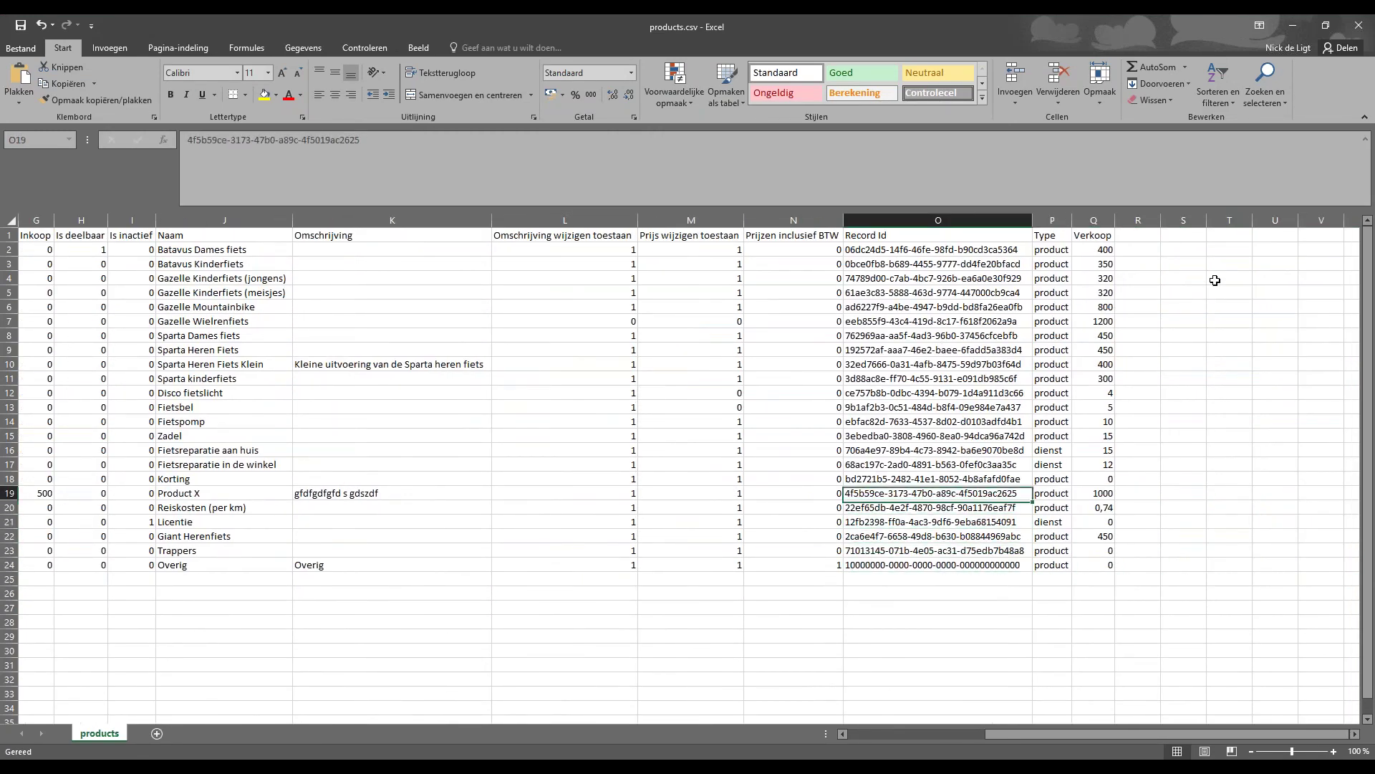
{"action": "key", "text": "Up"}
{"action": "key", "text": "Up"}
{"action": "key", "text": "Up"}
{"action": "key", "text": "Up"}
{"action": "key", "text": "Up"}
{"action": "key", "text": "Up"}
{"action": "key", "text": "Up"}
{"action": "key", "text": "Up"}
{"action": "key", "text": "Up"}
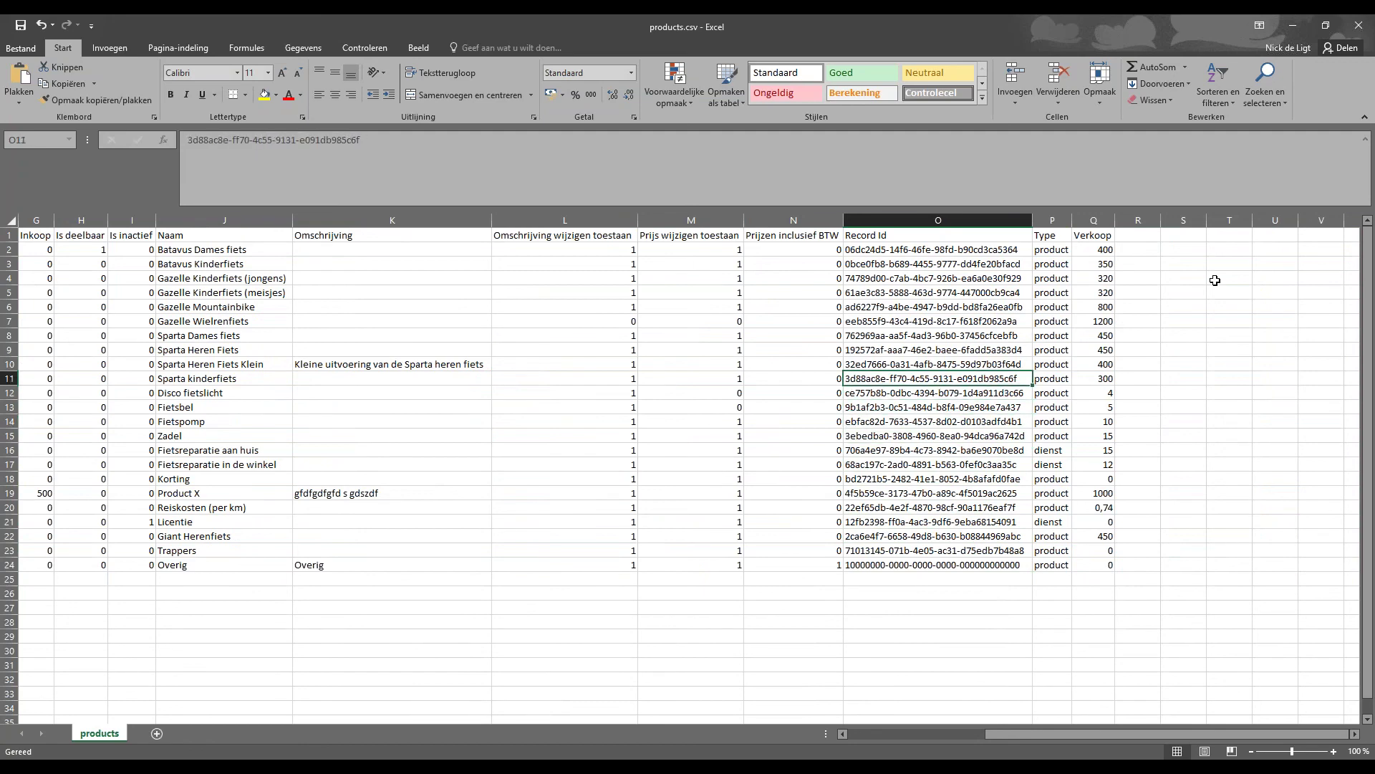
{"action": "key", "text": "Up"}
{"action": "key", "text": "Up"}
{"action": "key", "text": "Up"}
{"action": "key", "text": "Up"}
{"action": "key", "text": "Up"}
Go to the Code column header in products.csv and examine the product codes.
{"action": "key", "text": "Left"}
{"action": "key", "text": "Left"}
{"action": "key", "text": "Left"}
{"action": "key", "text": "Left"}
{"action": "key", "text": "Left"}
{"action": "key", "text": "Left"}
{"action": "key", "text": "Left"}
{"action": "key", "text": "Left"}
{"action": "key", "text": "Left"}
{"action": "key", "text": "Left"}
{"action": "key", "text": "Left"}
{"action": "key", "text": "Left"}
{"action": "key", "text": "Left"}
{"action": "key", "text": "Left"}
{"action": "key", "text": "Right"}
{"action": "key", "text": "Right"}
{"action": "key", "text": "Right"}
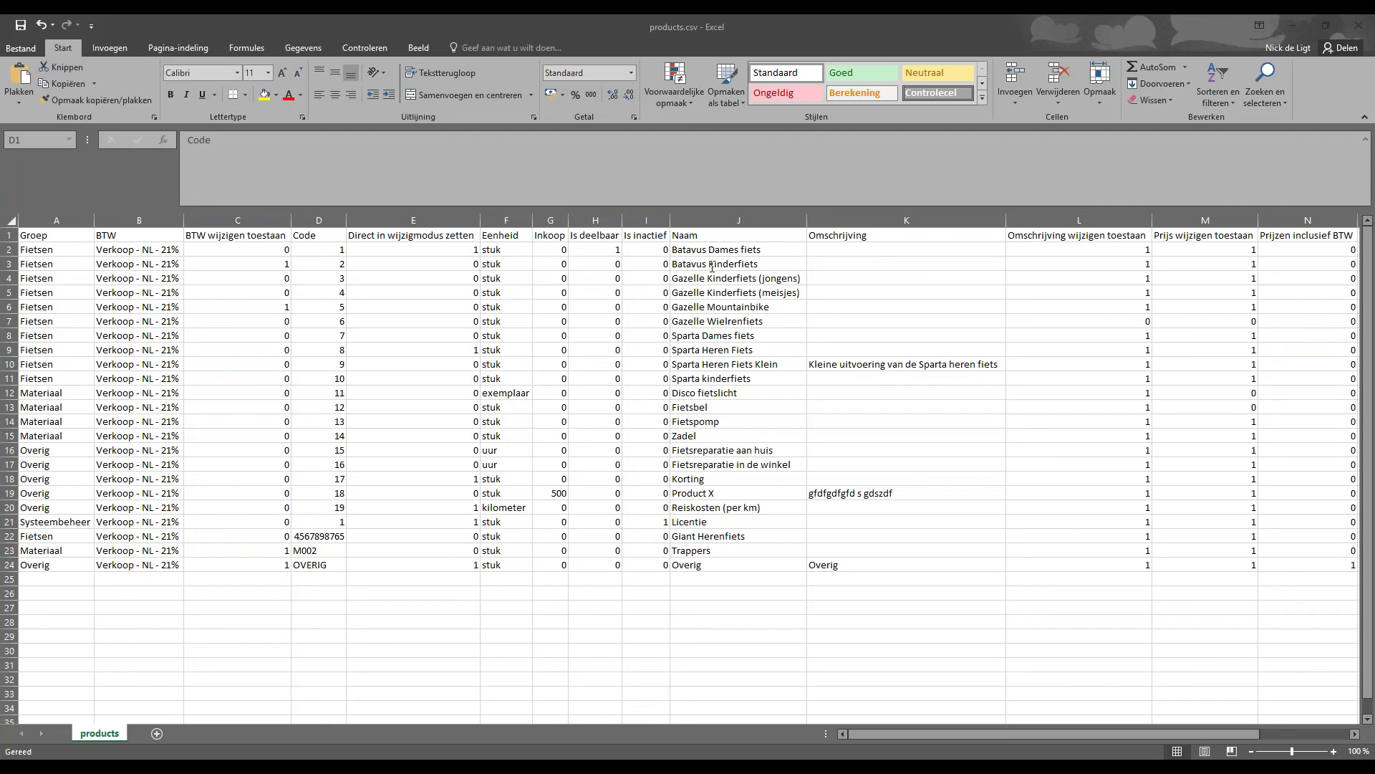
{"action": "left_click", "coordinate": [325, 235]}
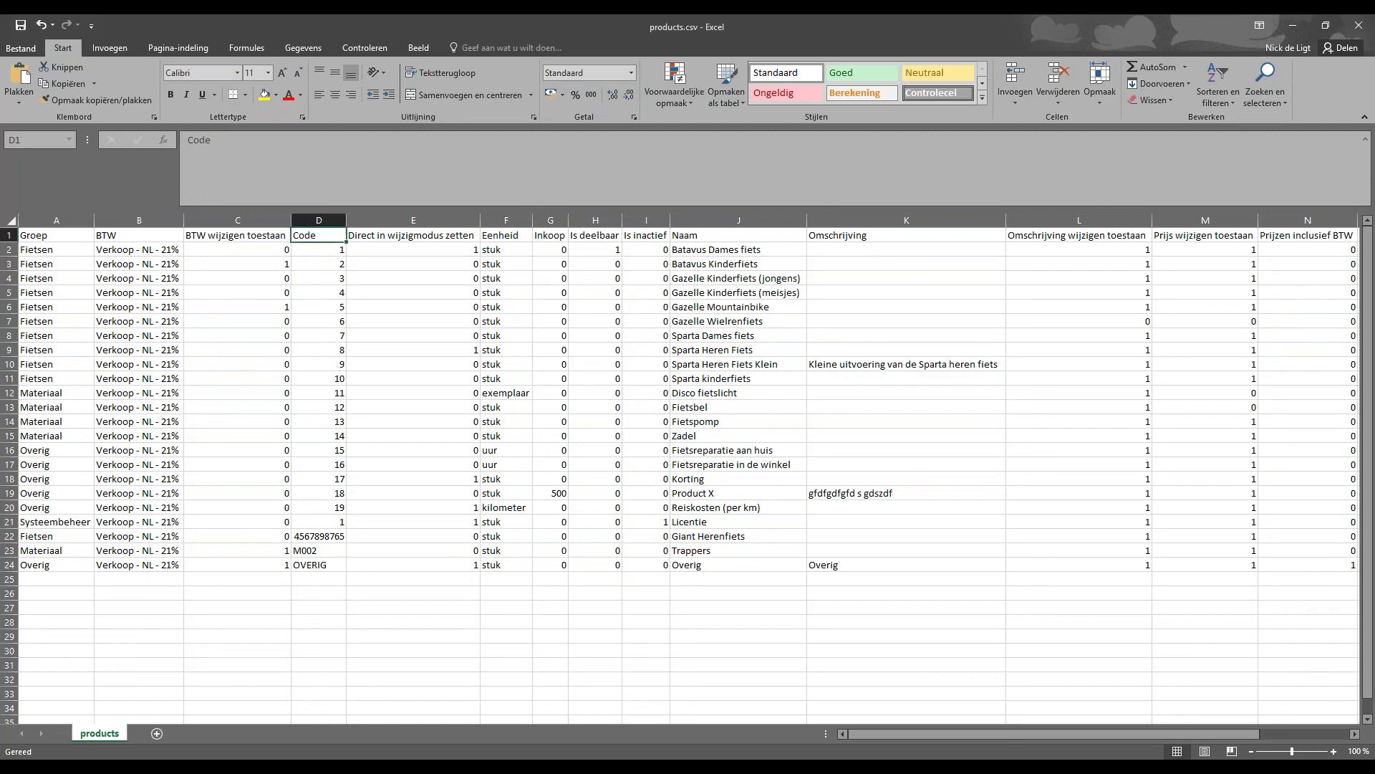
Return to PerfectView and locate Producten under Verkoop & facturatie in the application settings.
{"action": "left_click", "coordinate": [1293, 25]}
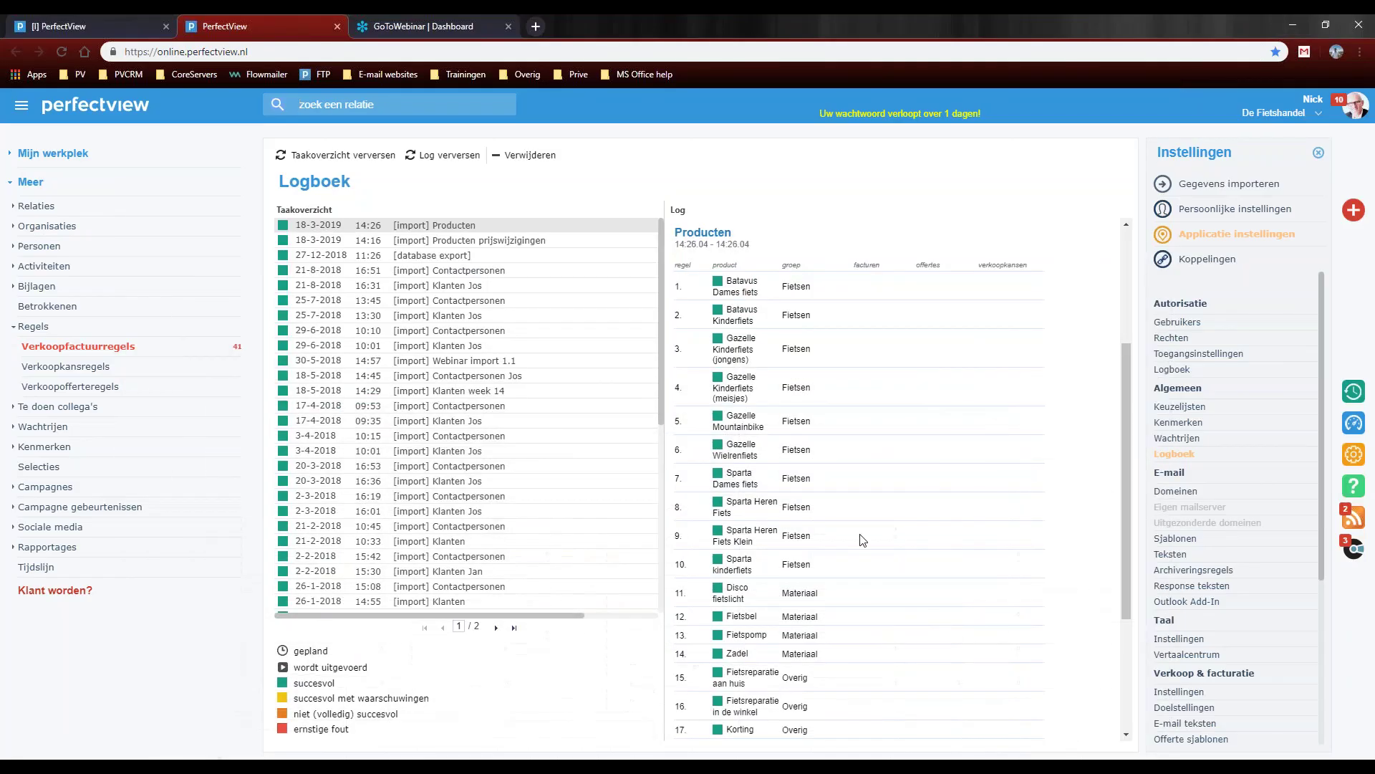
{"action": "scroll", "coordinate": [1256, 598], "scroll_direction": "down", "scroll_amount": 3}
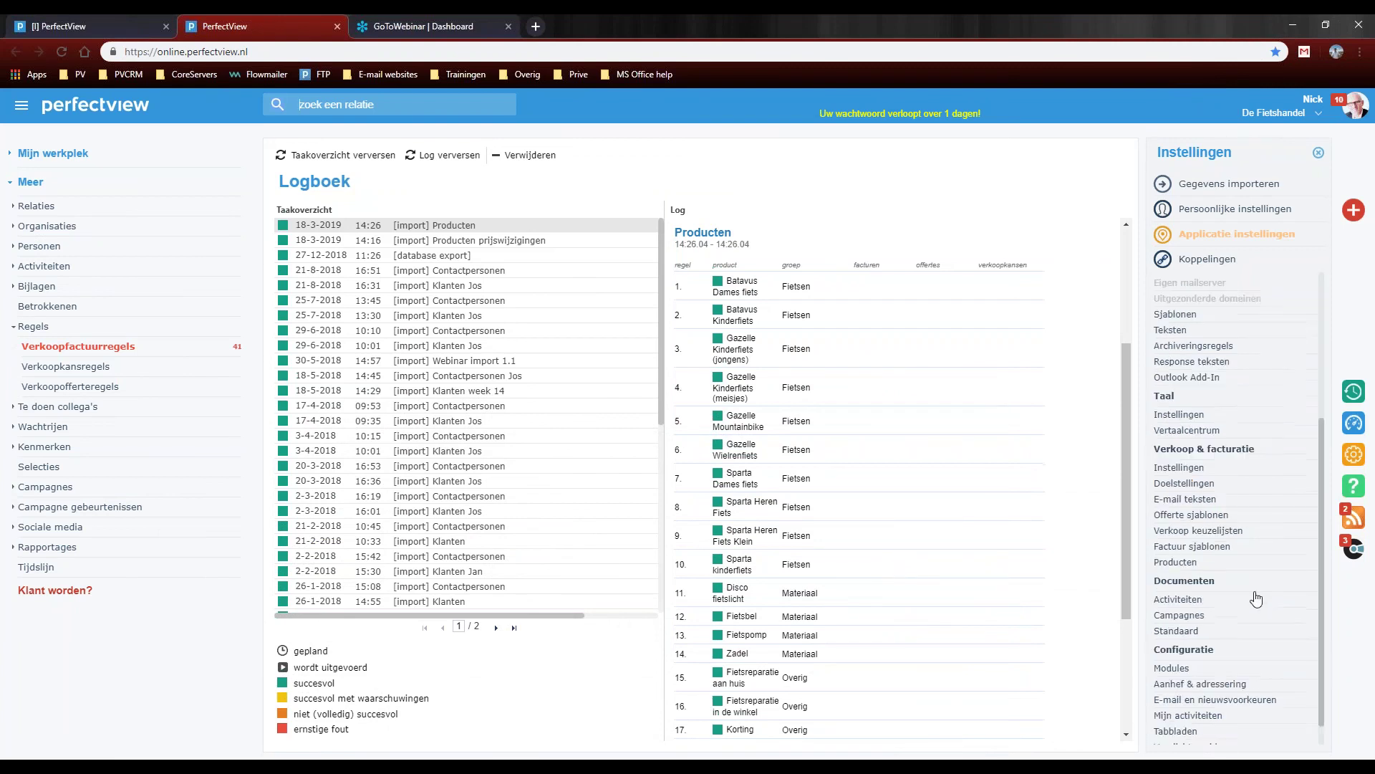